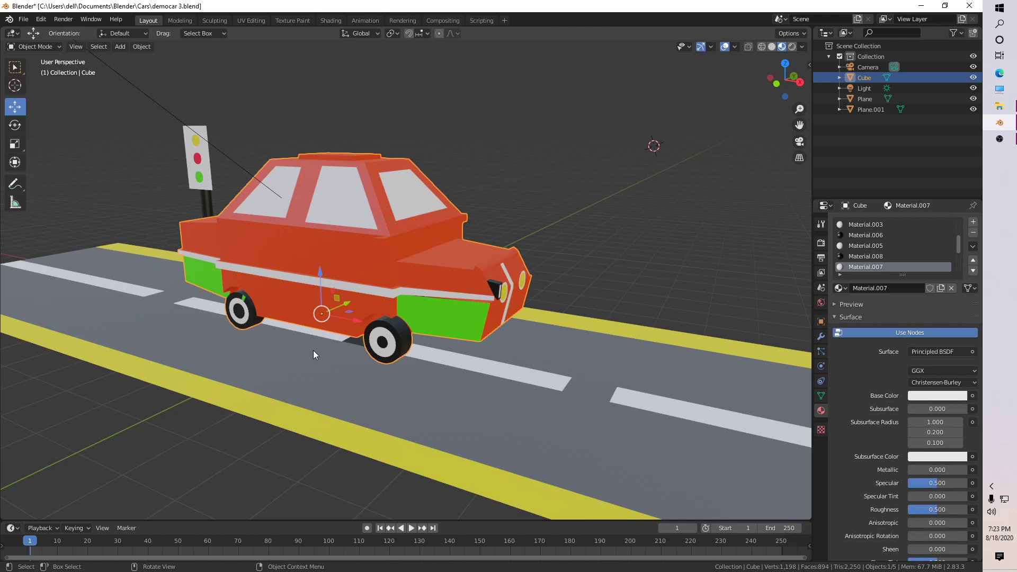
Close the demo car project and start a new General scene containing the default cube.
middle_click_drag(300, 359, 307, 359)
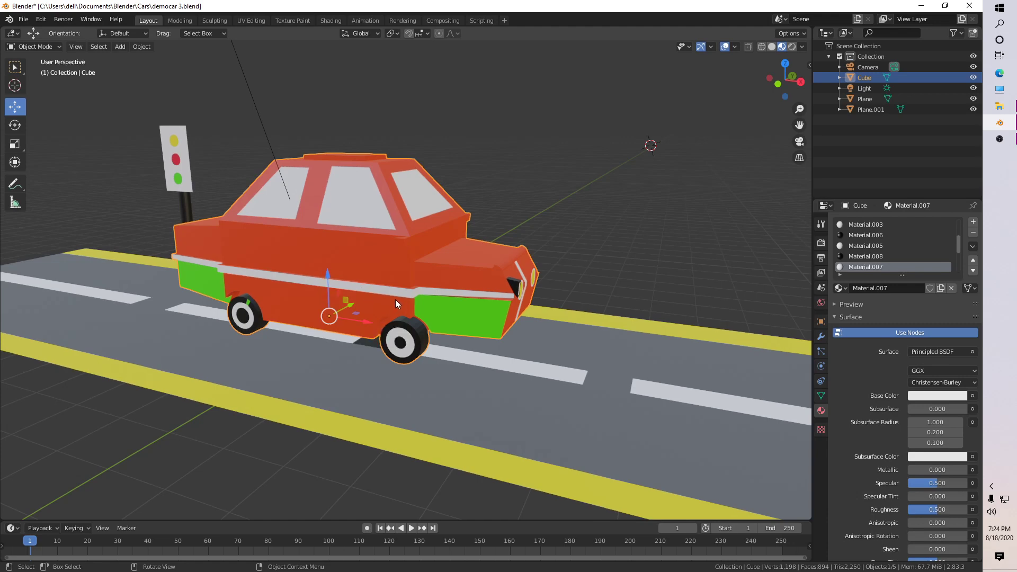
left_click(23, 19)
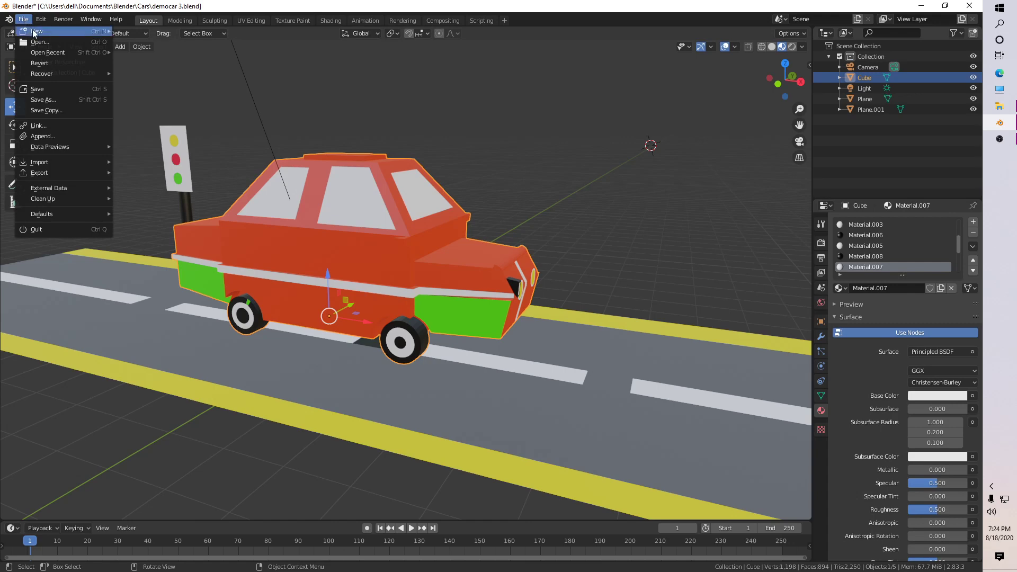
mouse_move(37, 33)
left_click(170, 31)
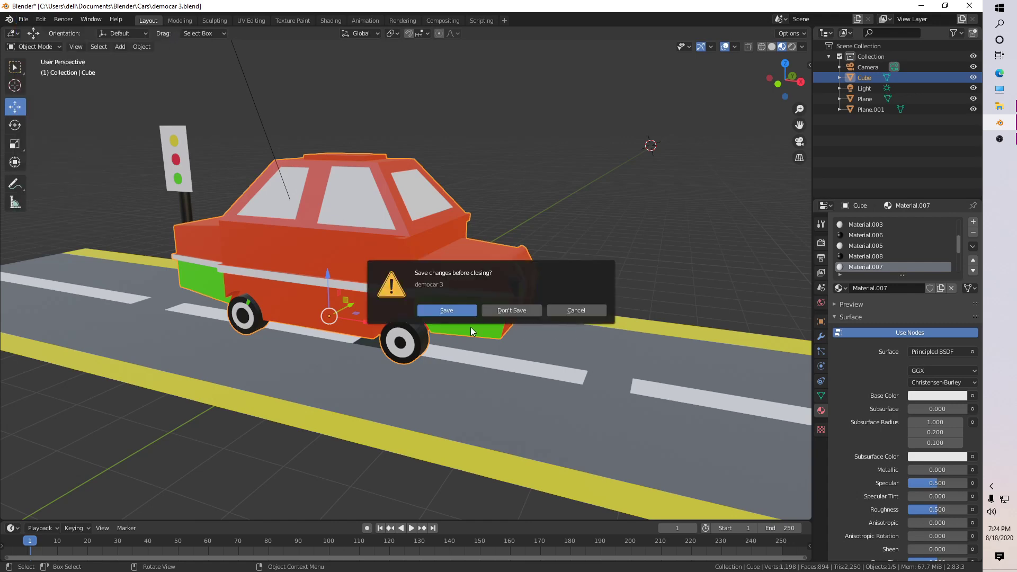
left_click(485, 311)
middle_click_drag(387, 334, 427, 319)
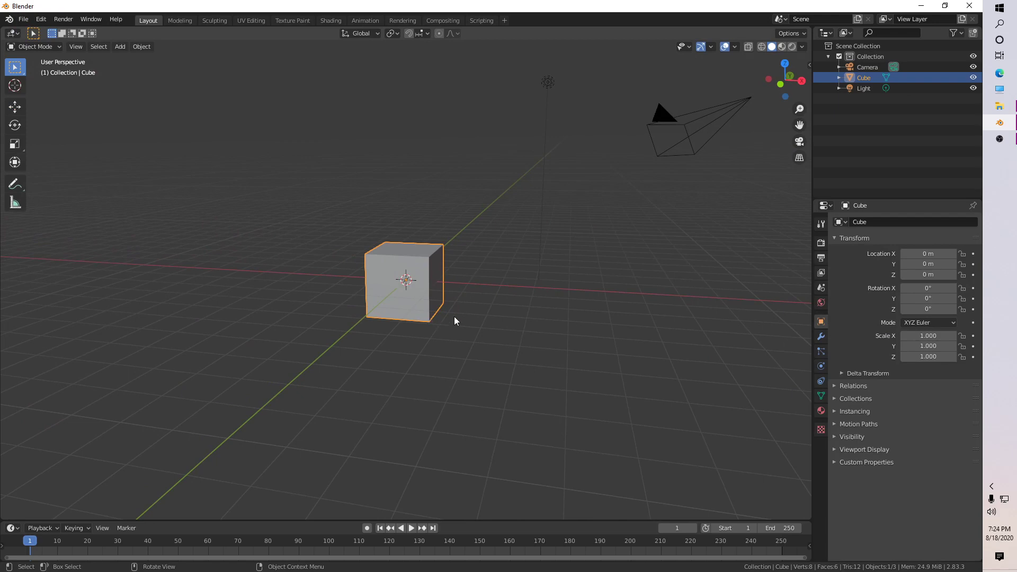
Raise the cube's mesh along Z in Edit Mode so that its base sits at the object's origin.
key("Tab")
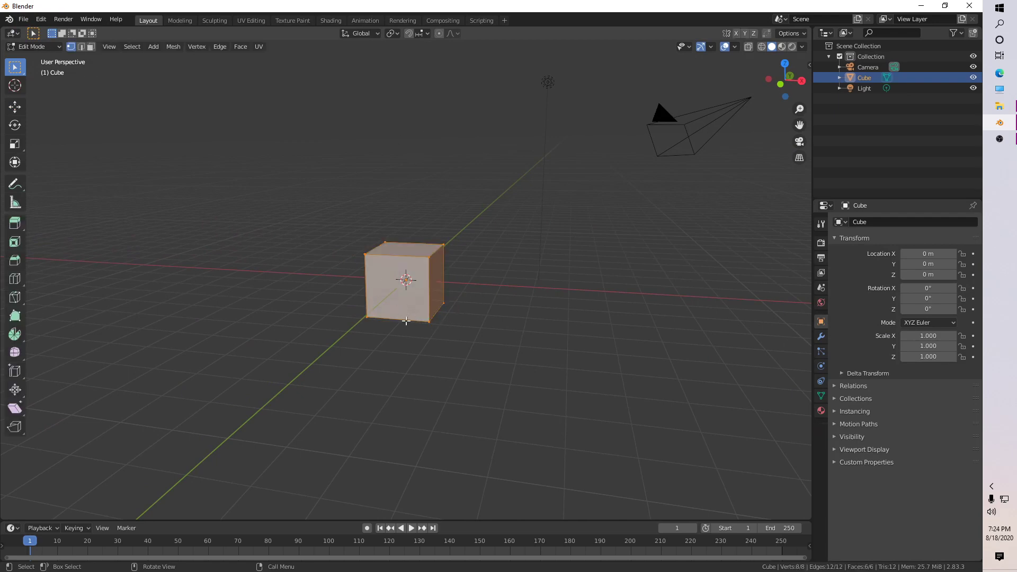
key("shift+space")
key("g")
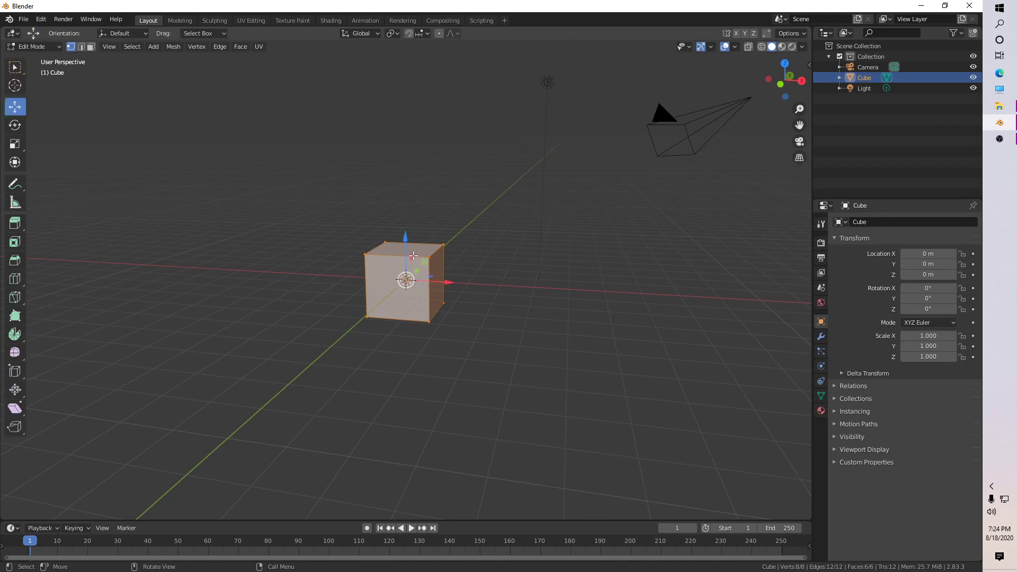
left_click_drag(404, 242, 405, 211)
middle_click_drag(405, 211, 441, 221)
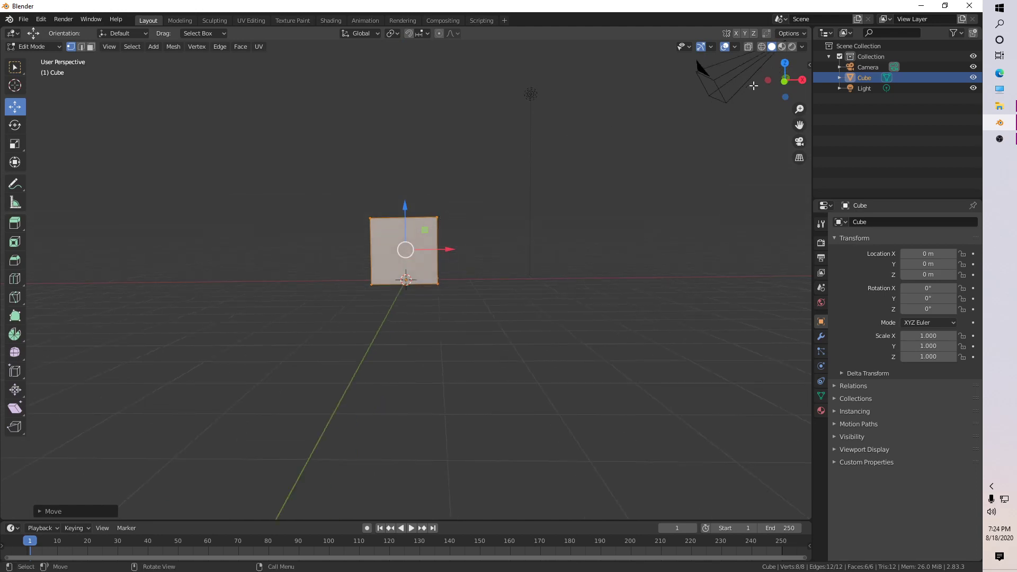
left_click(785, 82)
left_click_drag(405, 208, 405, 206)
In Object Mode, scale the cube into a car-body block of about 2.909 along X, 1.989 along Y and 1.220 along Z.
key("Tab")
middle_click_drag(413, 223, 430, 317)
key("shift+space")
key("s")
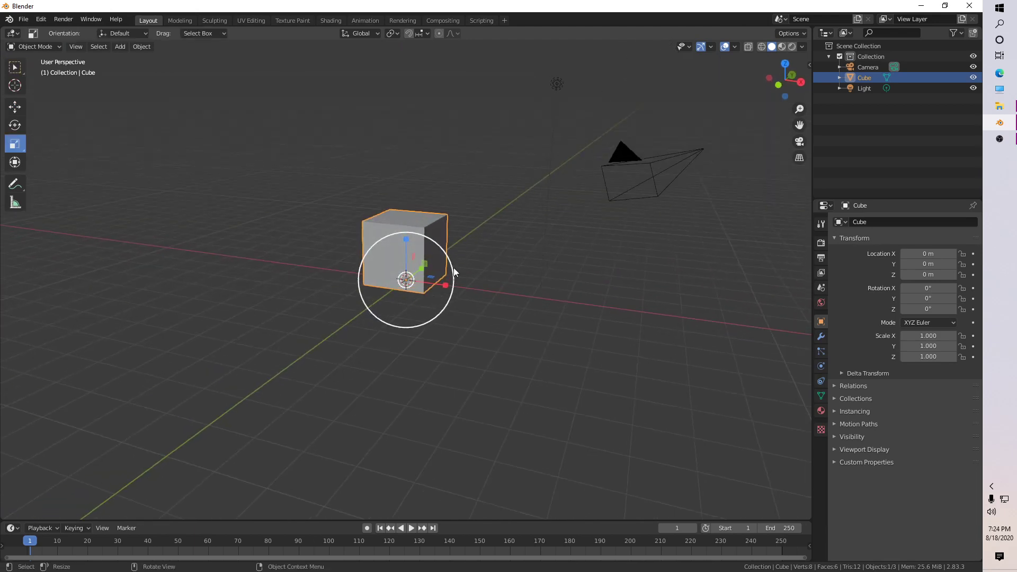
middle_click_drag(453, 272, 424, 286)
left_click_drag(444, 274, 480, 268)
middle_click_drag(393, 306, 448, 299)
left_click_drag(445, 301, 522, 303)
middle_click_drag(439, 304, 402, 241)
left_click_drag(403, 240, 403, 225)
middle_click_drag(392, 273, 361, 278)
In Edit Mode, extrude the block's +X end face about 2.3 m outward to form the hood section.
key("Tab")
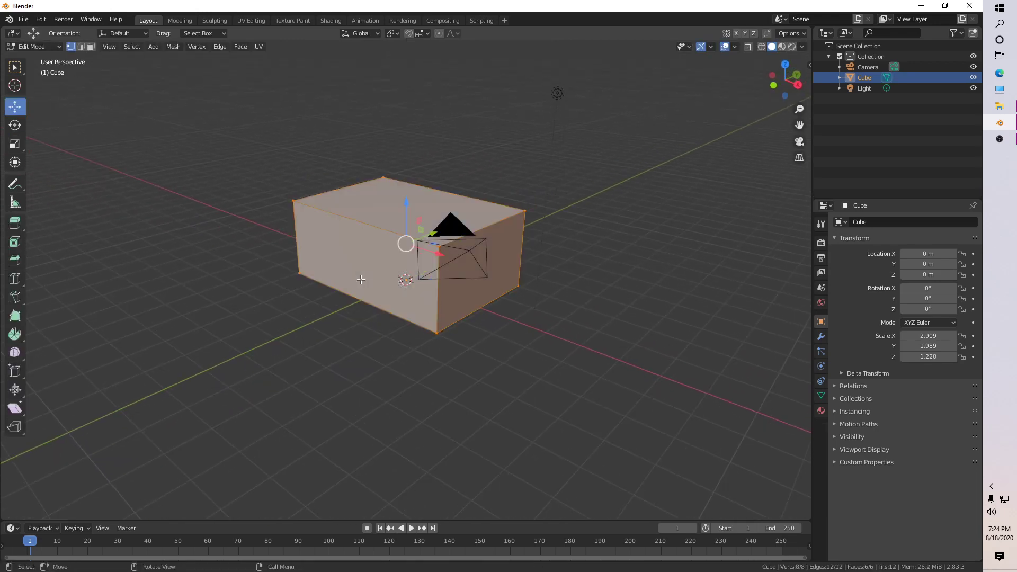
left_click(526, 345)
middle_click_drag(511, 344, 530, 326)
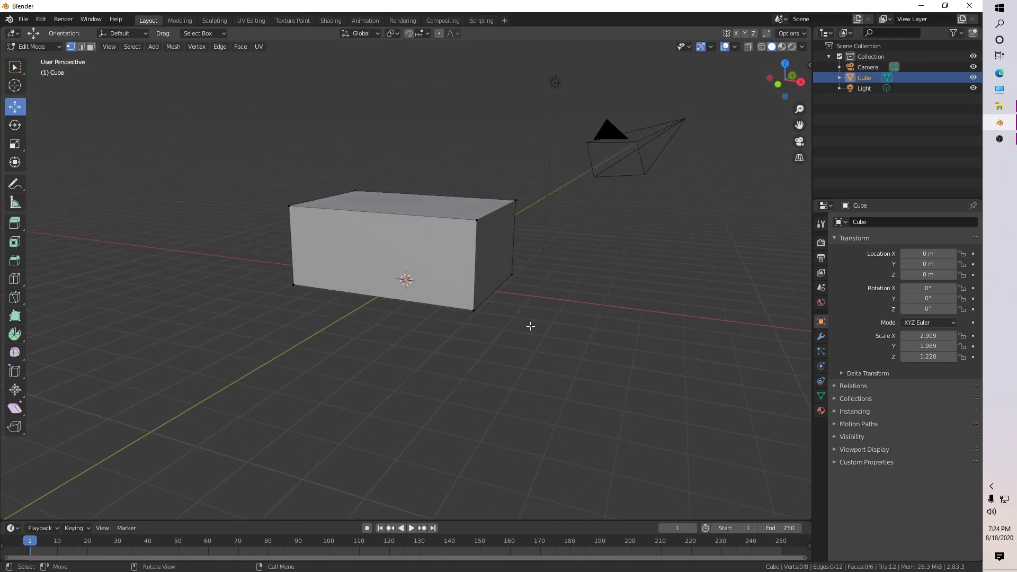
key("3")
left_click(494, 238)
key("e")
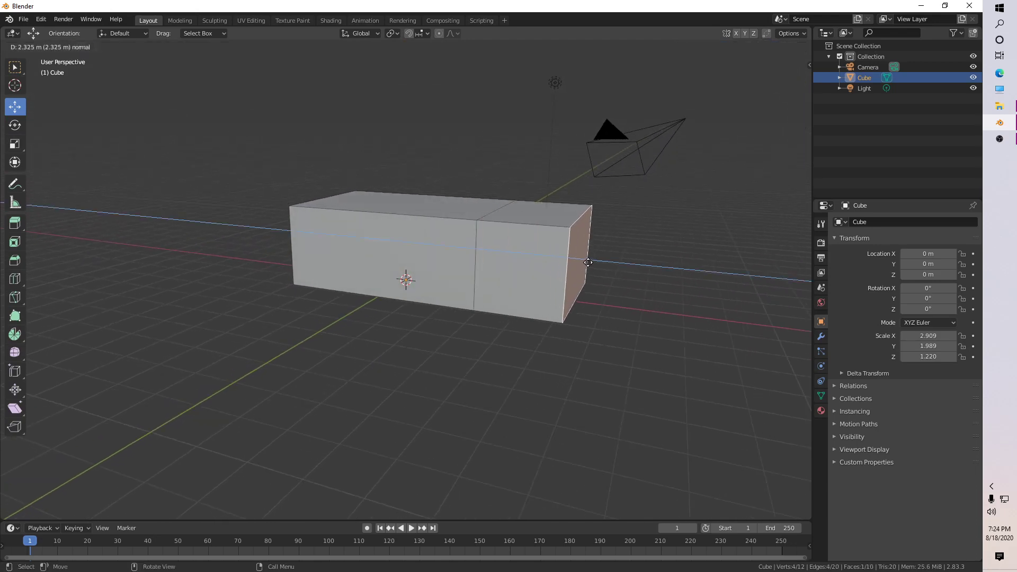
left_click(588, 262)
Scale down the extruded hood end face and reduce its height along Z so that the front tapers.
middle_click_drag(594, 267, 472, 260)
key("shift+space")
key("s")
left_click_drag(490, 255, 492, 263)
middle_click_drag(492, 263, 483, 258)
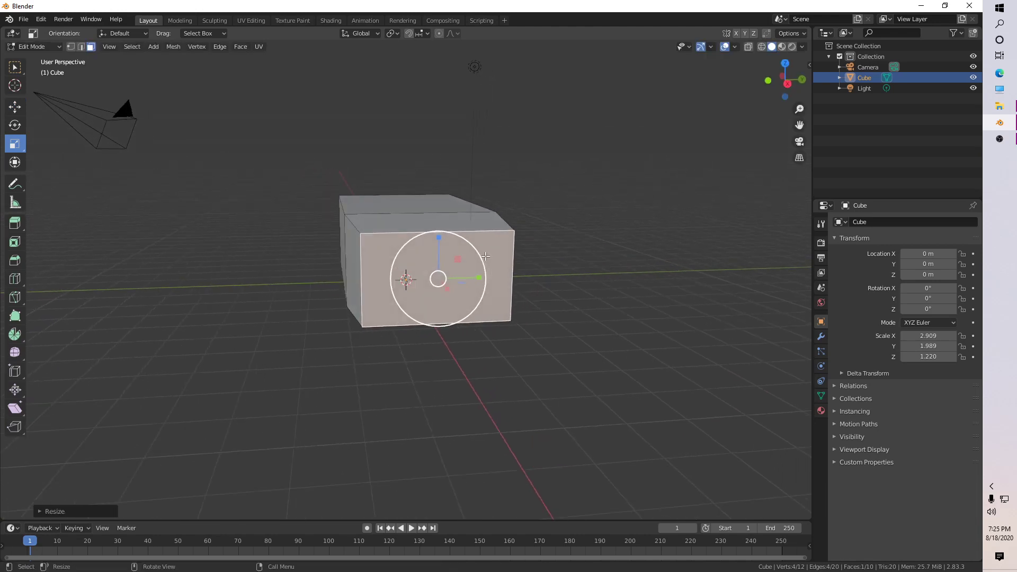
left_click_drag(479, 256, 475, 257)
middle_click_drag(457, 248, 449, 246)
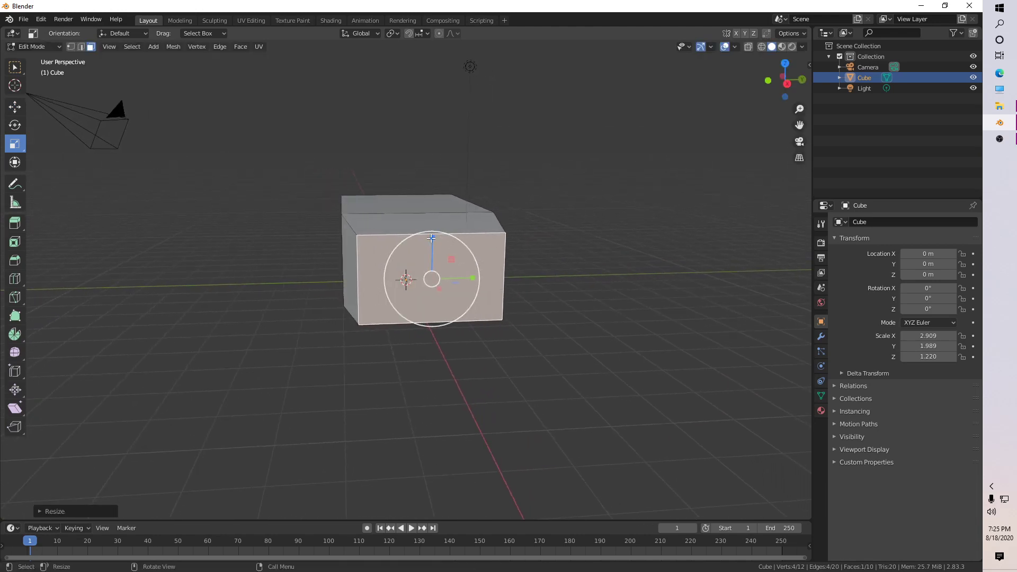
left_click_drag(431, 239, 431, 249)
middle_click_drag(432, 250, 586, 275)
middle_click_drag(522, 287, 531, 293)
middle_click_drag(498, 257, 502, 272)
Extrude the block's rear end face outward to form the trunk section.
left_click(392, 213)
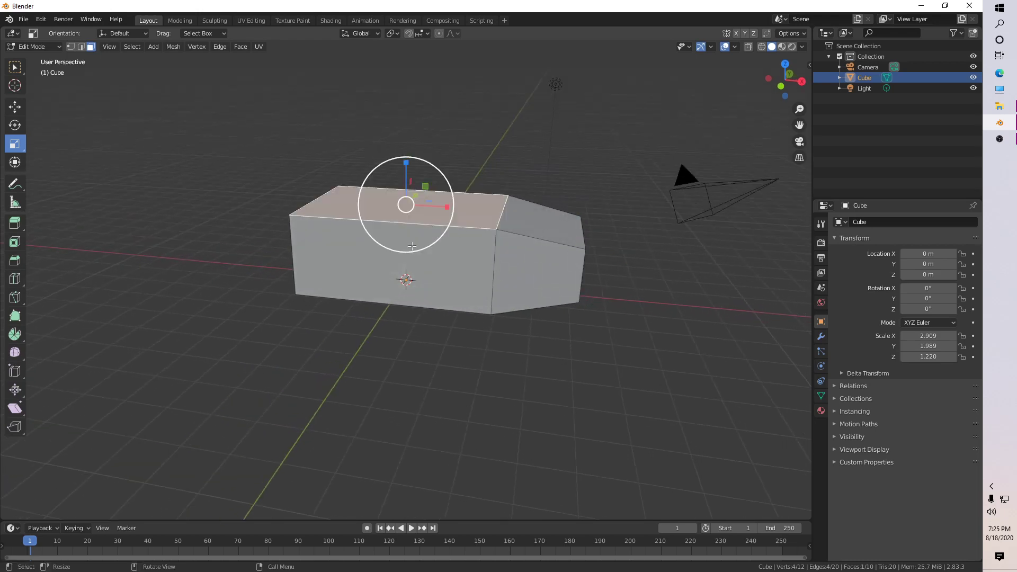
middle_click_drag(366, 259, 449, 255)
left_click(360, 274)
middle_click_drag(361, 274, 365, 274)
key("e")
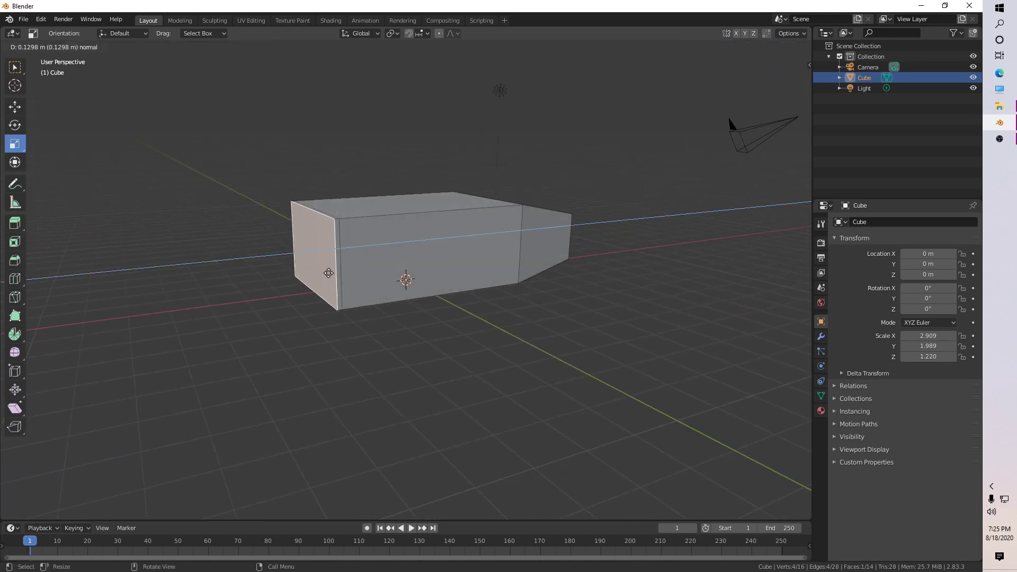
left_click(290, 276)
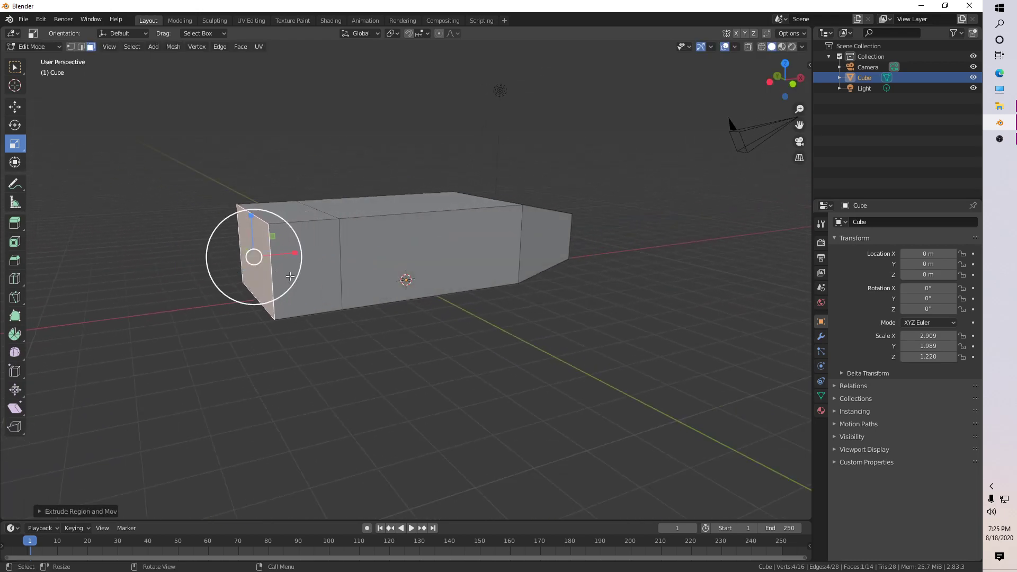
Shrink the trunk's end face and lower its height along Z so that the rear tapers.
key("s")
left_click(276, 238)
middle_click_drag(272, 244, 309, 262)
left_click_drag(276, 220, 276, 225)
middle_click_drag(317, 259, 390, 219)
Extrude the middle top face of the body about 2 m upward to form the cabin.
left_click(397, 214)
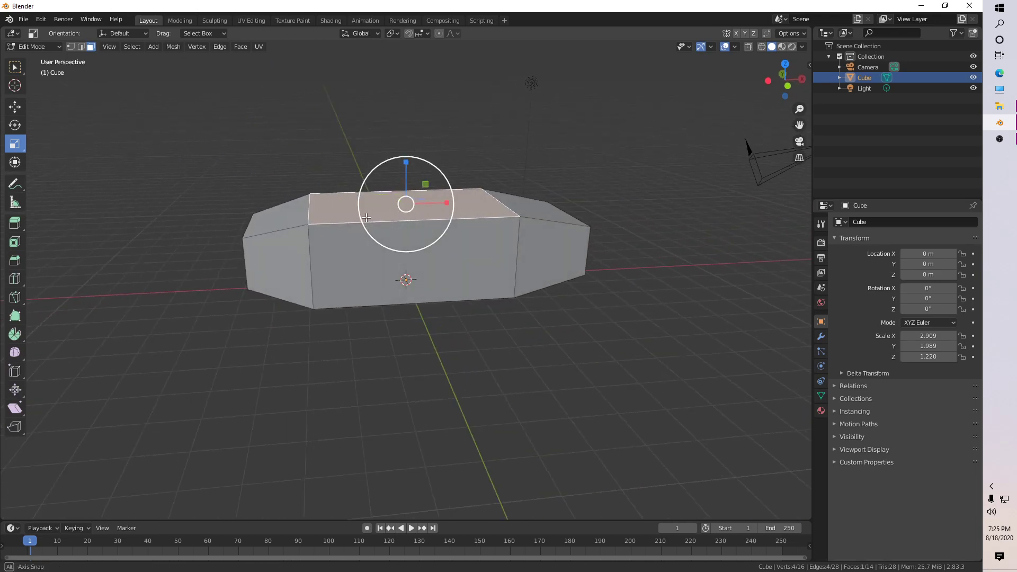
key("e")
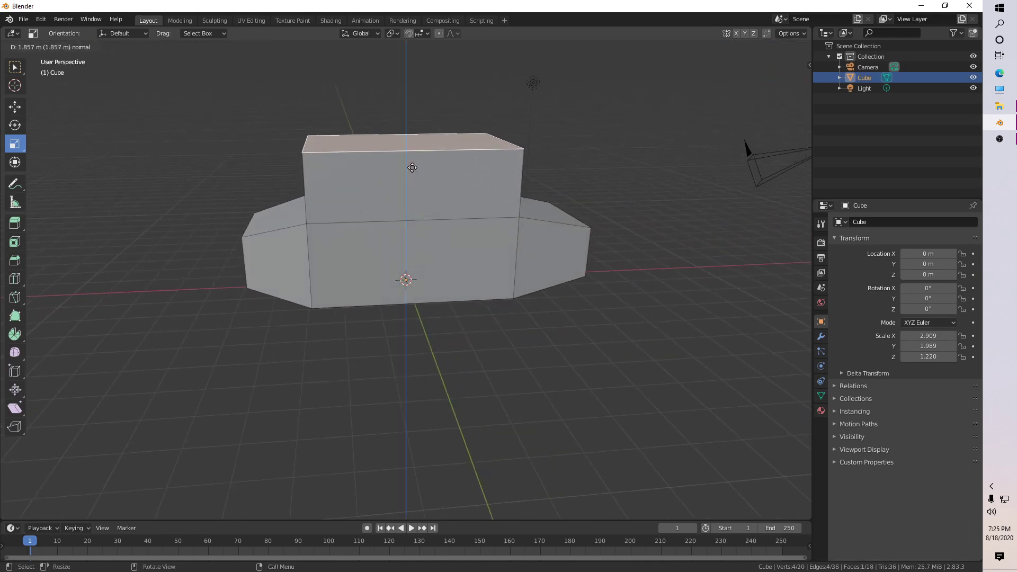
left_click(410, 162)
middle_click_drag(441, 204, 448, 194)
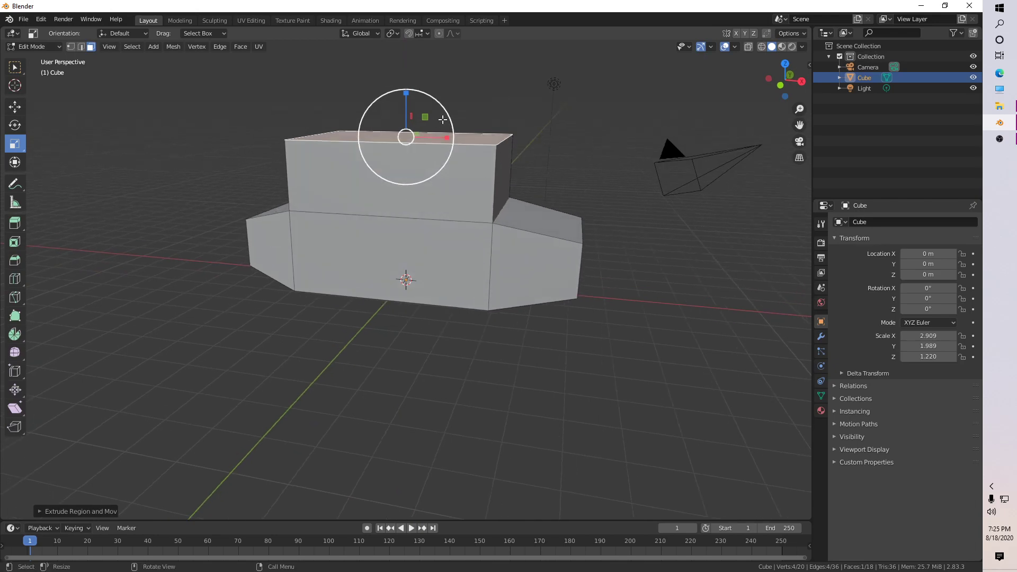
Scale the cabin's roof face inward, adjusting its width along Y, to give the cabin sloping sides.
left_click_drag(445, 117, 426, 128)
middle_click_drag(446, 142, 385, 175)
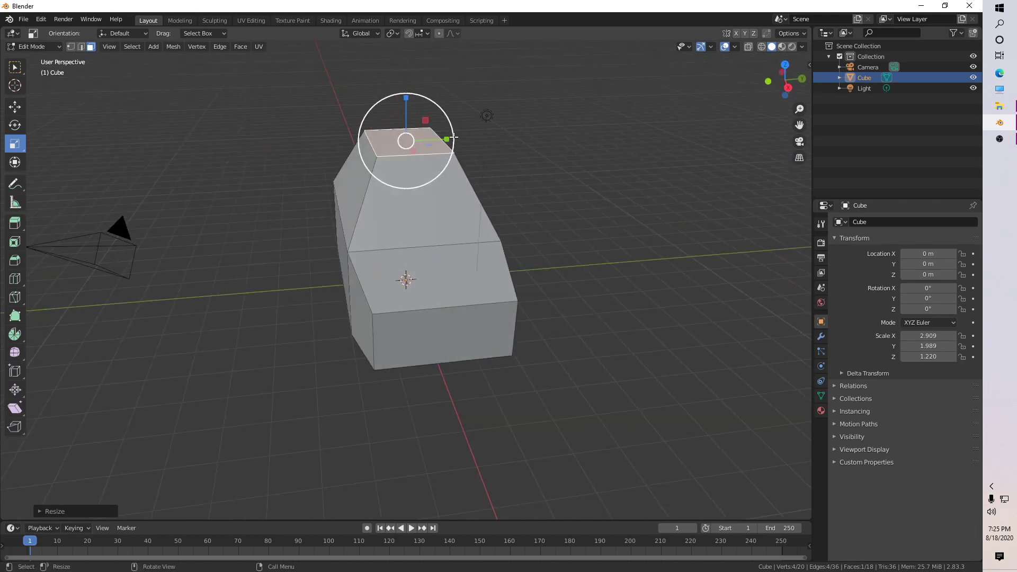
mouse_move(449, 142)
left_mouse_down()
mouse_move(460, 137)
mouse_move(436, 139)
mouse_move(445, 139)
left_mouse_up()
middle_click_drag(447, 135, 456, 125)
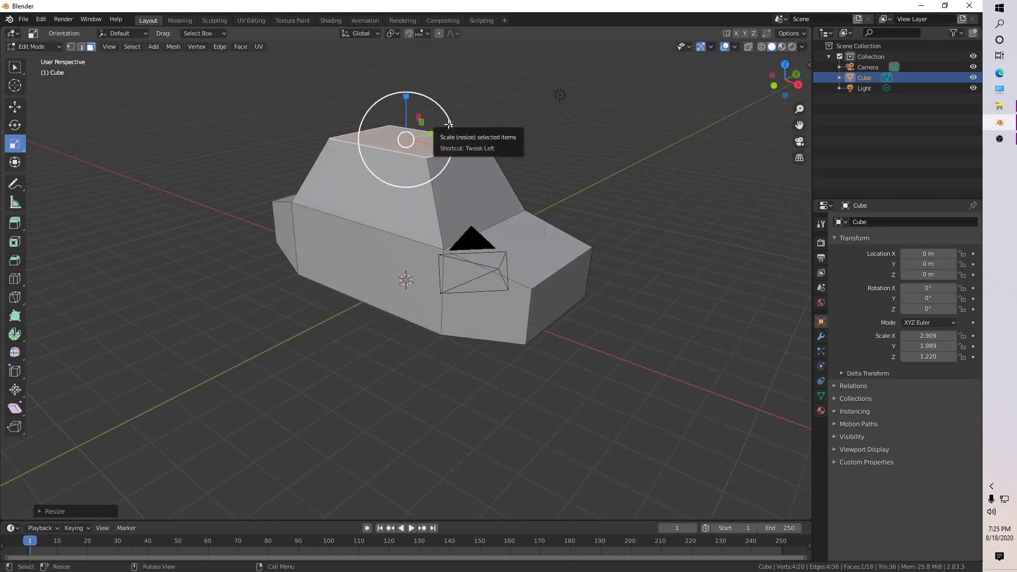
left_click_drag(442, 123, 446, 125)
middle_click_drag(448, 125, 476, 109)
Return to Object Mode and add a cylinder mesh at the lower front corner of the car body's side.
left_click(491, 315)
middle_click_drag(490, 315, 453, 333)
middle_click_drag(459, 291, 427, 284)
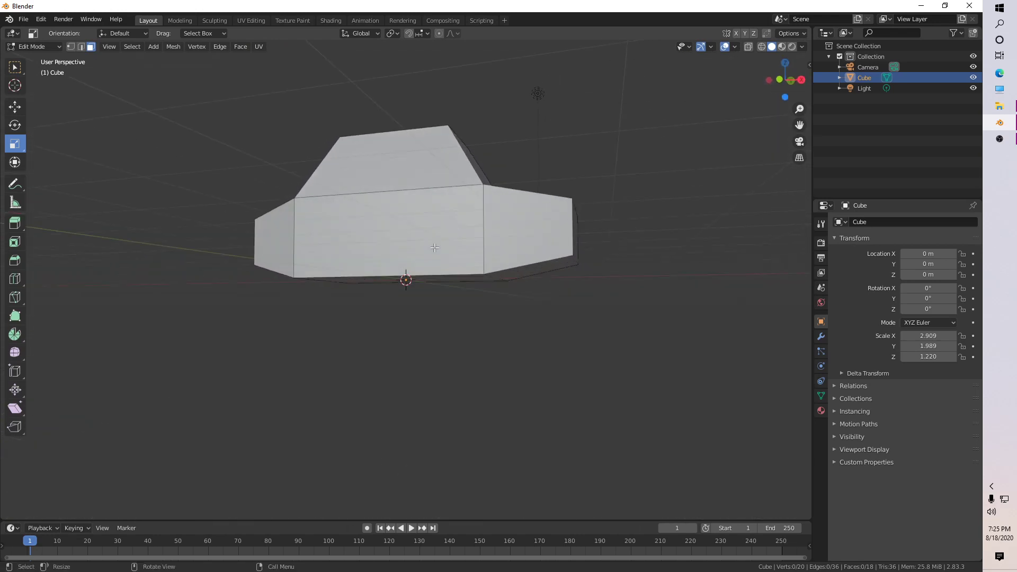
key("Tab")
left_click(507, 347)
middle_click_drag(506, 347, 439, 315)
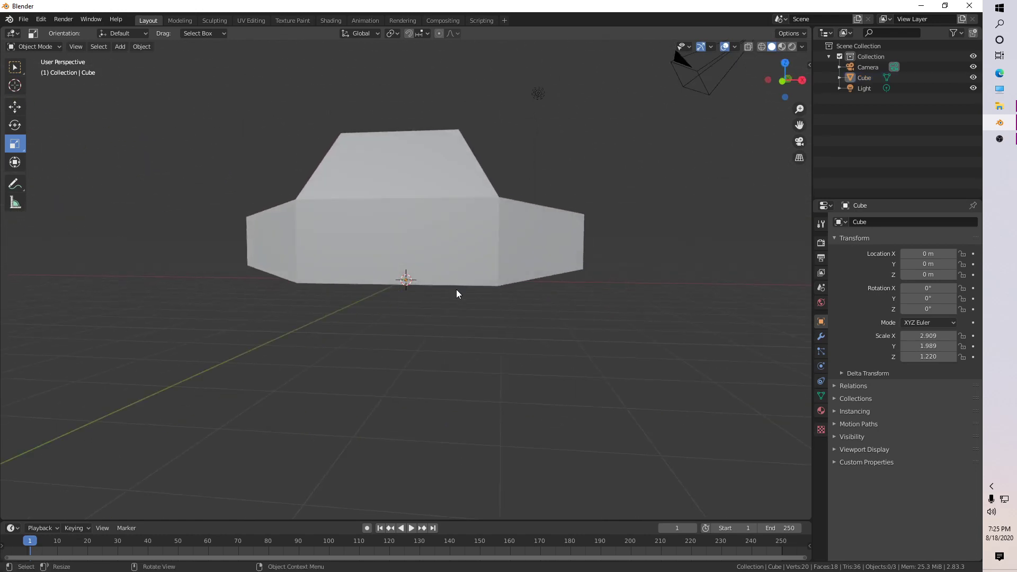
middle_click_drag(494, 286, 399, 306)
key("shift+a")
mouse_move(399, 306)
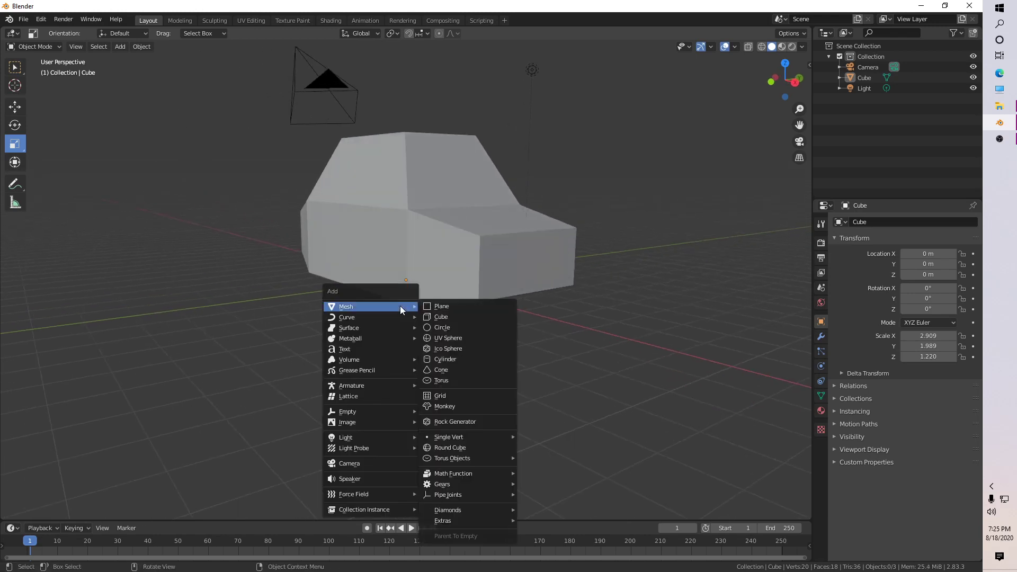
left_click(453, 358)
middle_click_drag(405, 359, 415, 365)
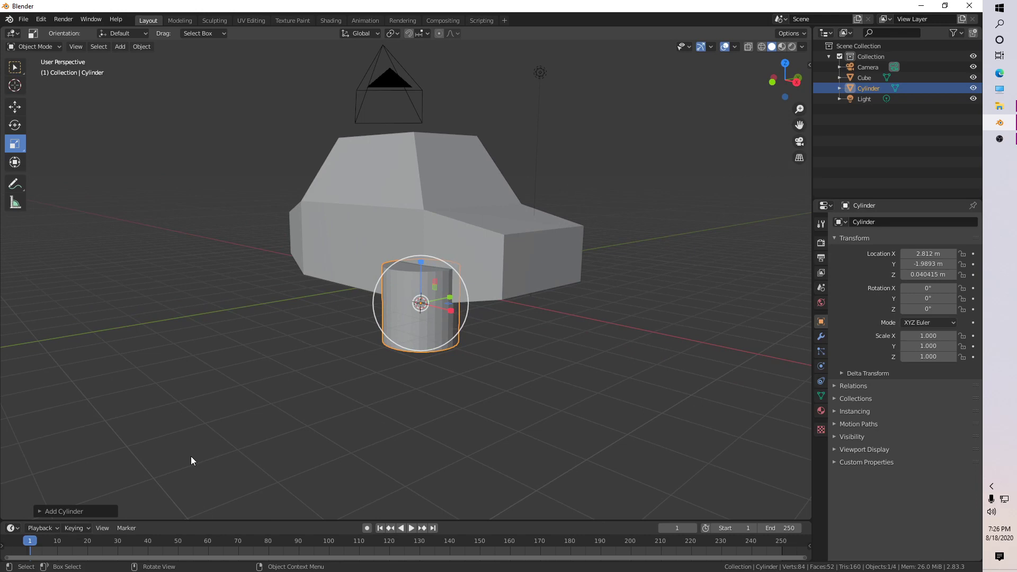
Set the new cylinder's vertex count to 24.
left_click(50, 511)
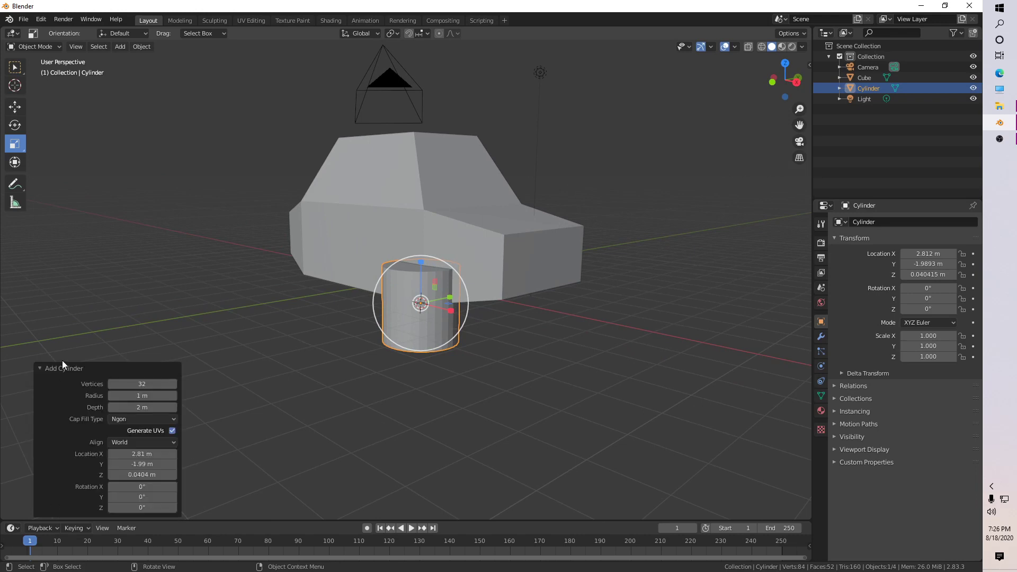
left_click(148, 385)
key("Return")
left_click(357, 365)
left_click(426, 315)
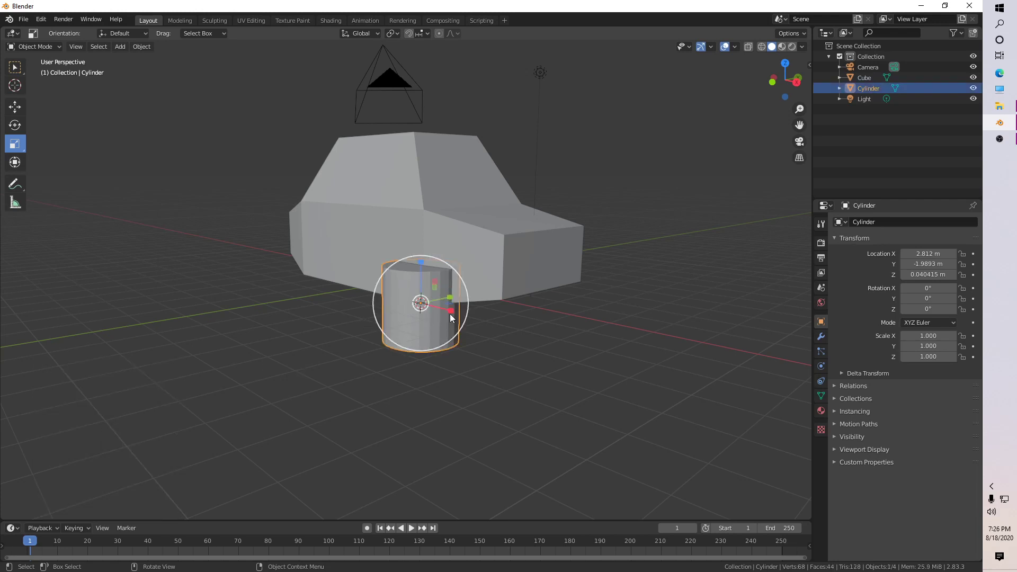
Rotate the cylinder 90° about the X axis so that it stands like a wheel.
key("shift+space")
key("r")
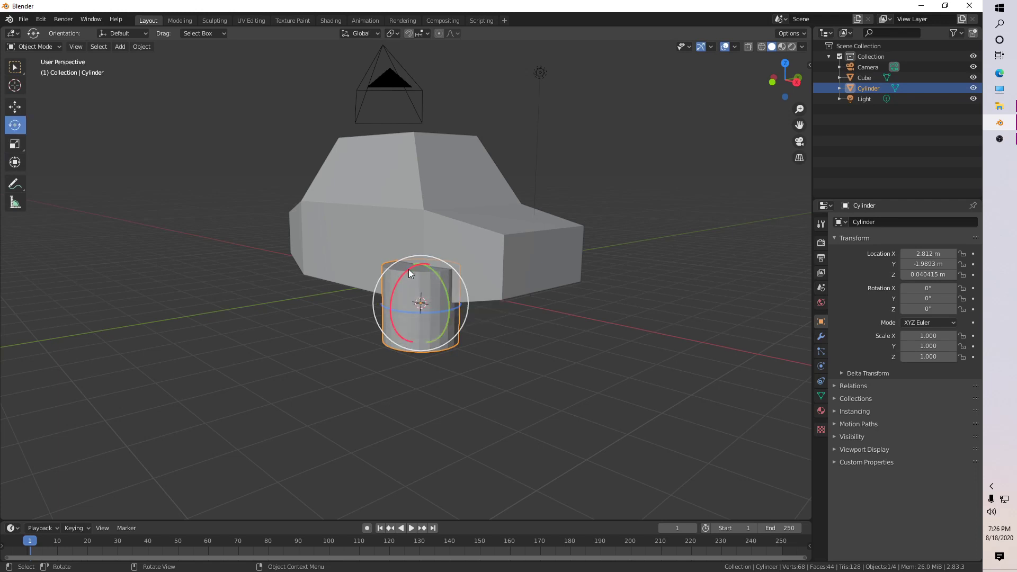
left_click_drag(409, 269, 382, 320)
middle_click_drag(540, 339, 483, 345)
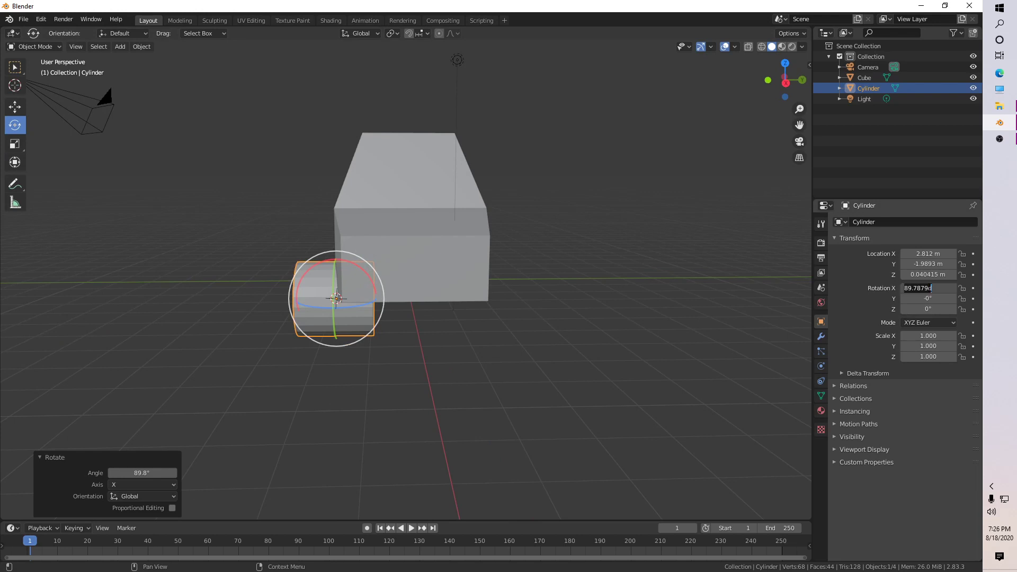
middle_click_drag(378, 366, 387, 364)
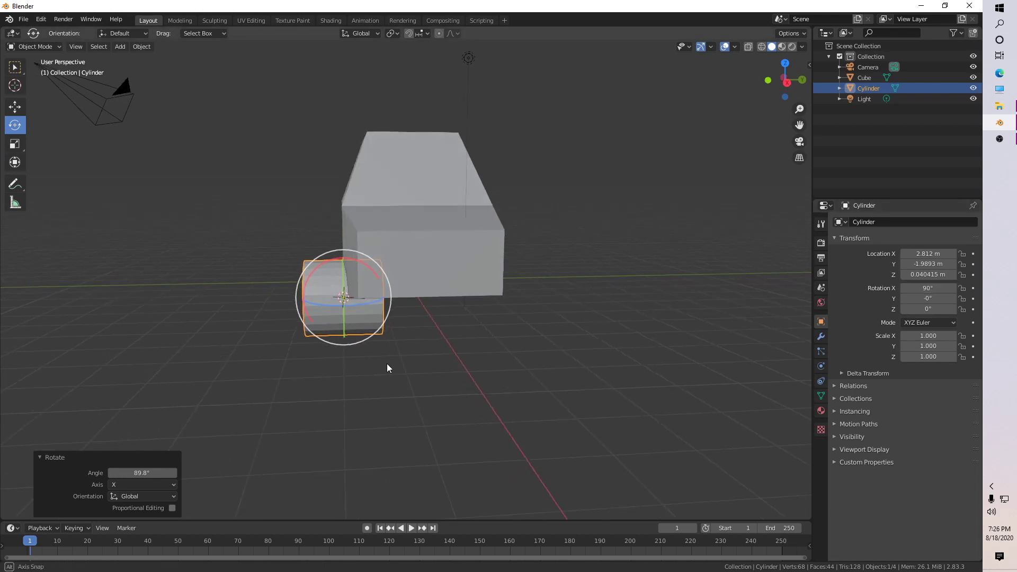
Scale the cylinder along the global Y axis to about 0.394 to give it a wheel's thickness.
key("shift+space")
key("s")
left_click_drag(385, 296, 361, 300)
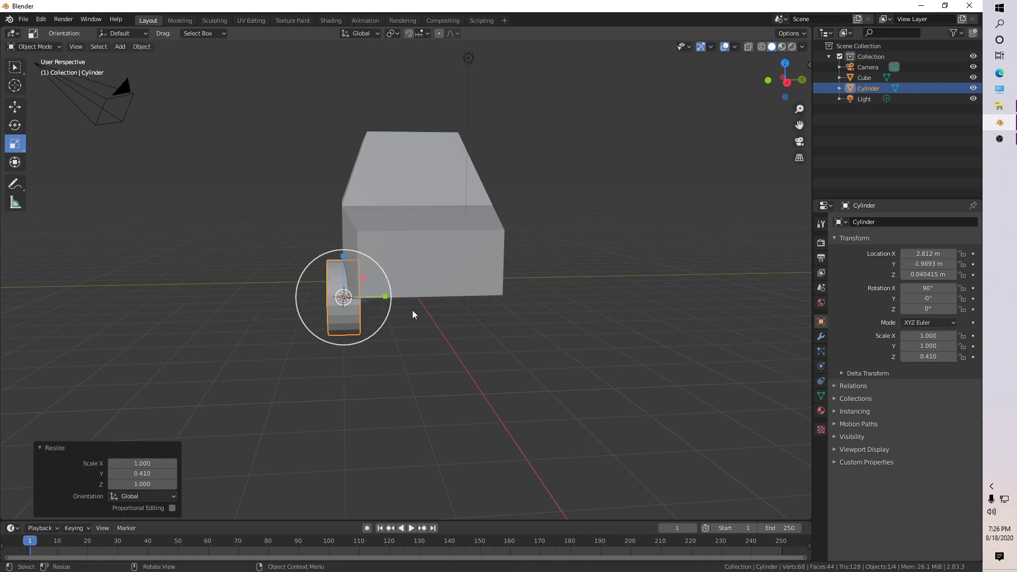
scroll(398, 316, "up", 1)
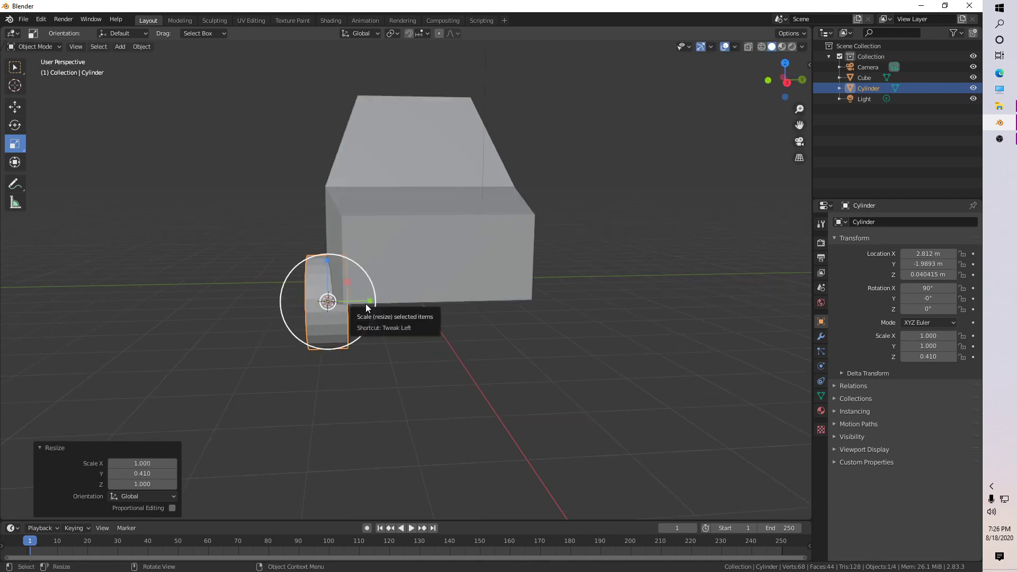
middle_click_drag(366, 304, 364, 298)
left_click_drag(364, 298, 363, 296)
middle_click_drag(354, 315, 355, 312)
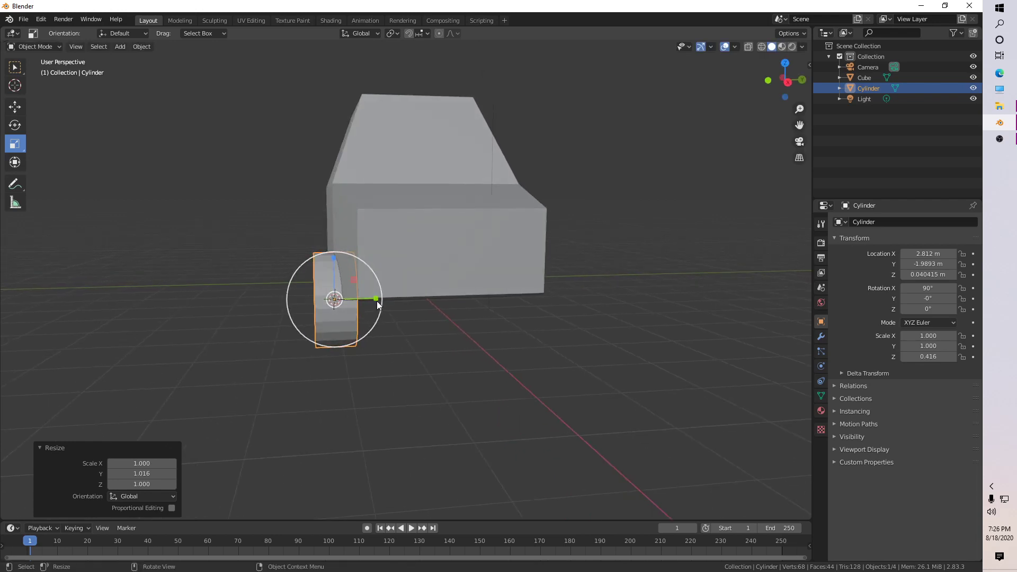
left_click_drag(377, 299, 375, 299)
middle_click_drag(376, 302, 373, 303)
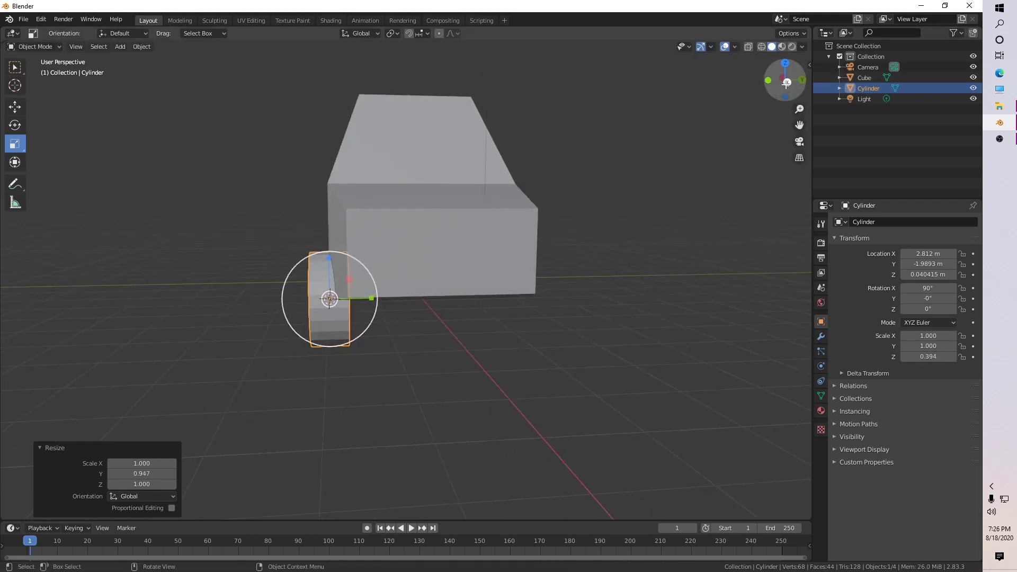
Move the cylinder about 0.31 m along the global Y axis so that it sinks into the car body's side.
left_click(787, 82)
key("shift+space")
key("g")
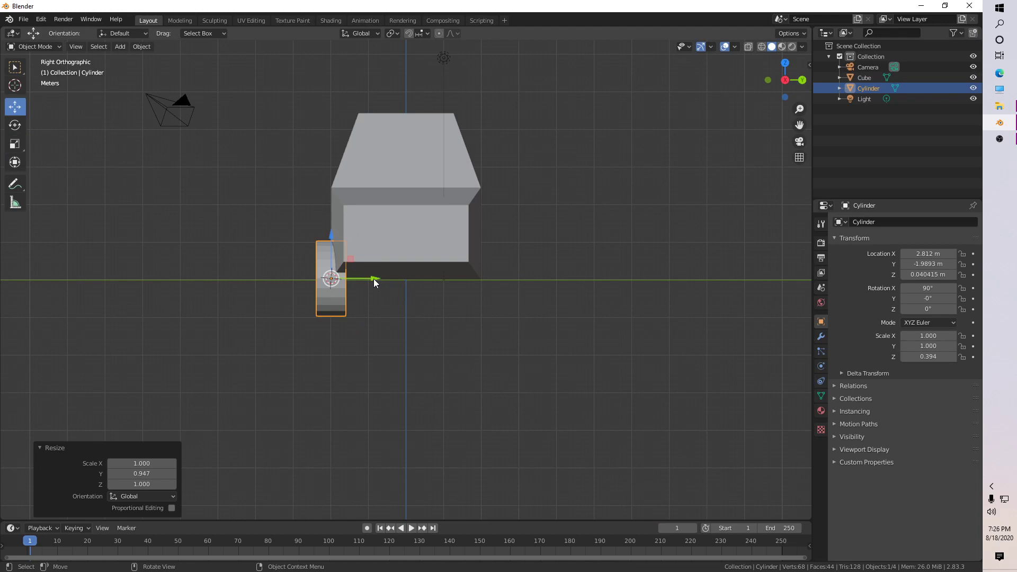
mouse_move(374, 278)
left_mouse_down()
mouse_move(389, 272)
mouse_move(380, 276)
left_mouse_up()
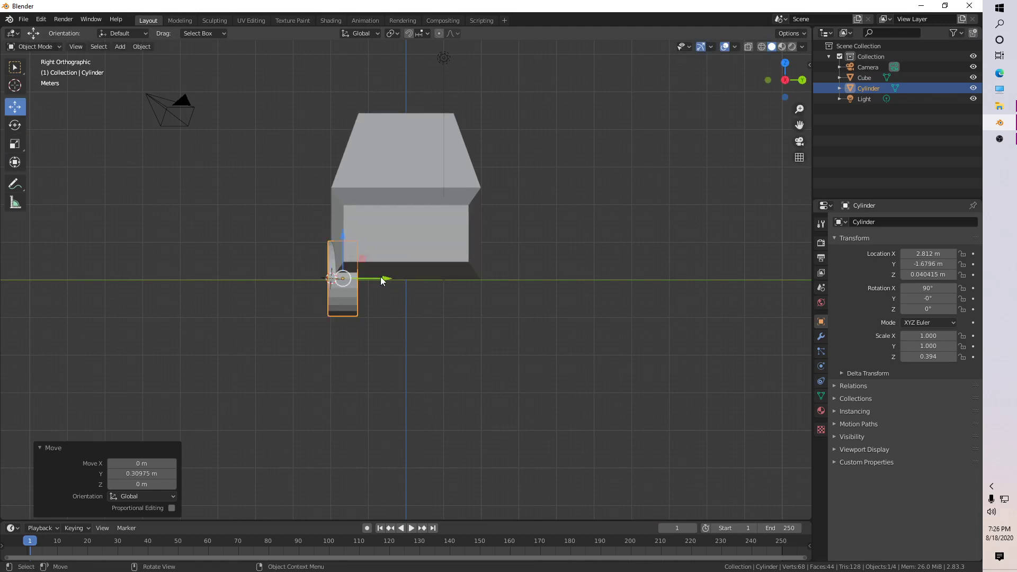
From the side, move the cylinder about 0.24 m back along the global X axis.
middle_click_drag(380, 276, 488, 290)
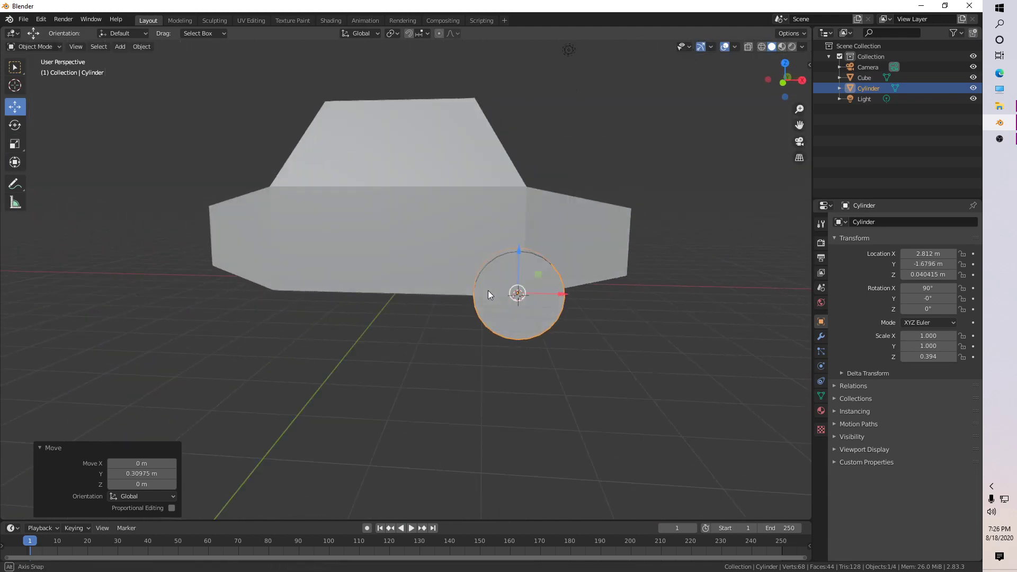
left_click(784, 84)
left_click_drag(563, 283, 554, 284)
Select the car body and rename the object as Car.
middle_click_drag(536, 283, 417, 286)
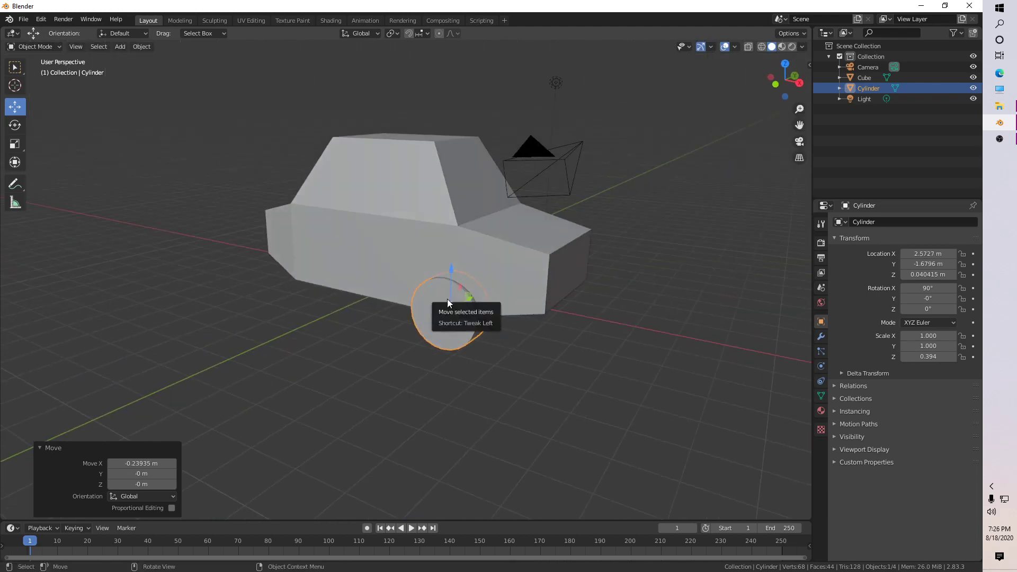
middle_click_drag(487, 292, 437, 188)
left_click(433, 191)
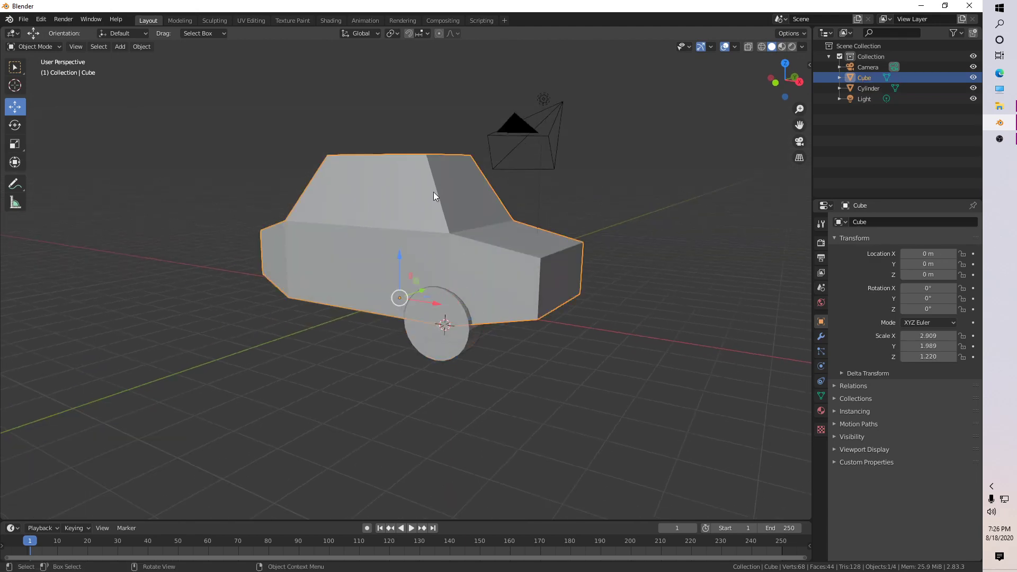
double_click(865, 78)
type("Car")
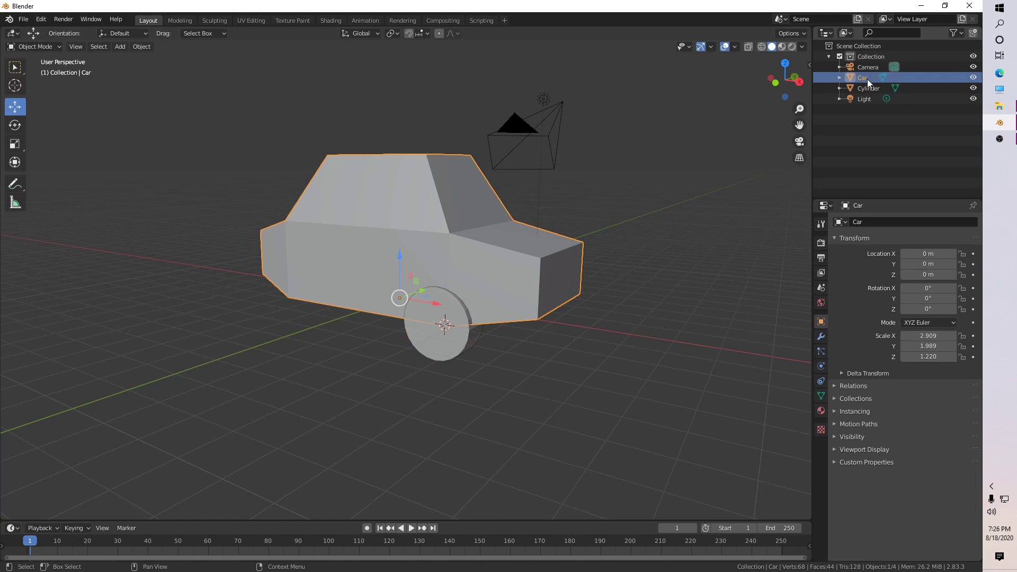
key("Return")
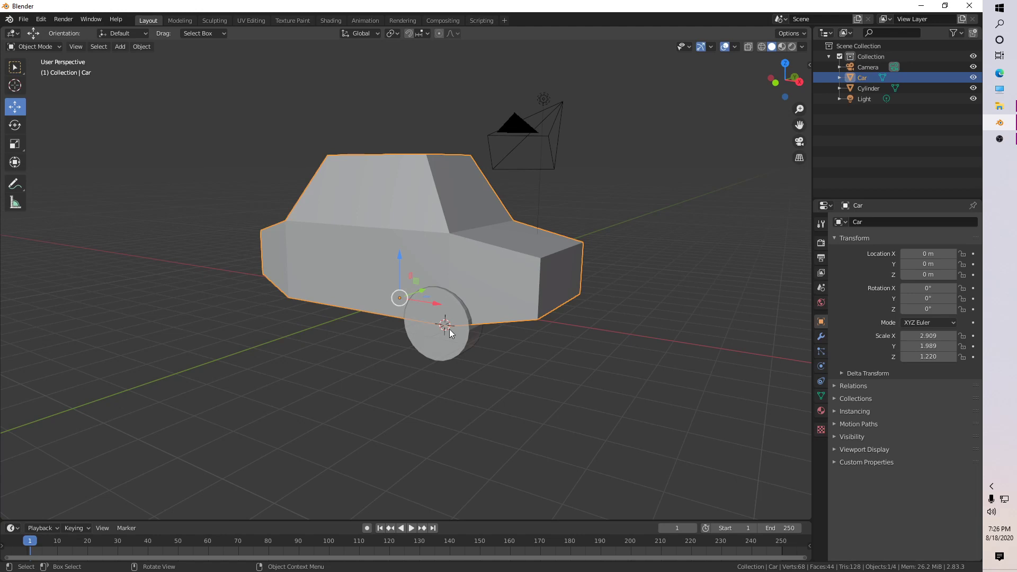
Add a Boolean modifier to the car body with the Difference operation and Cylinder as its object, and apply it to cut the front wheel arch.
scroll(427, 339, "up", 2)
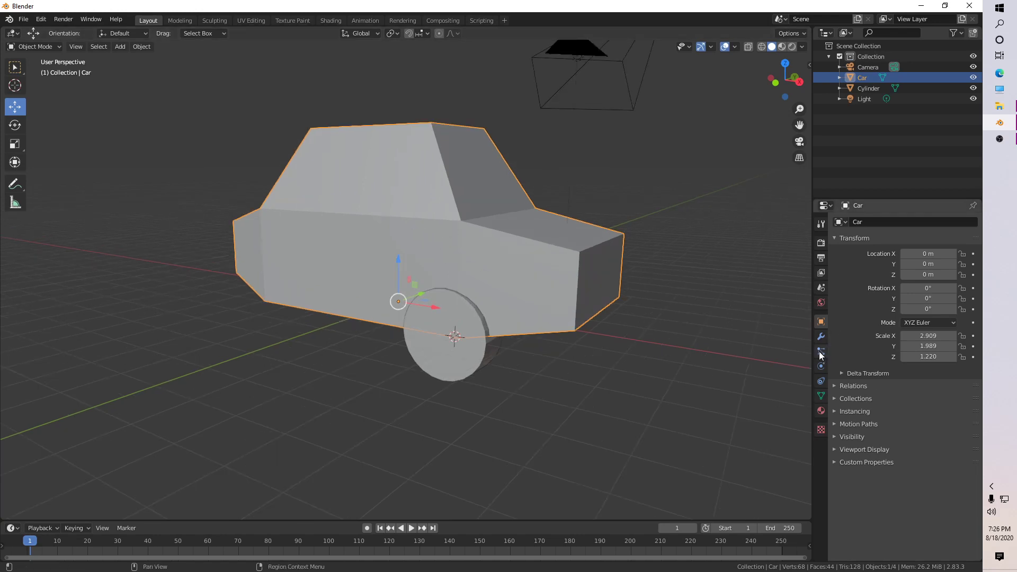
left_click(820, 336)
left_click(873, 222)
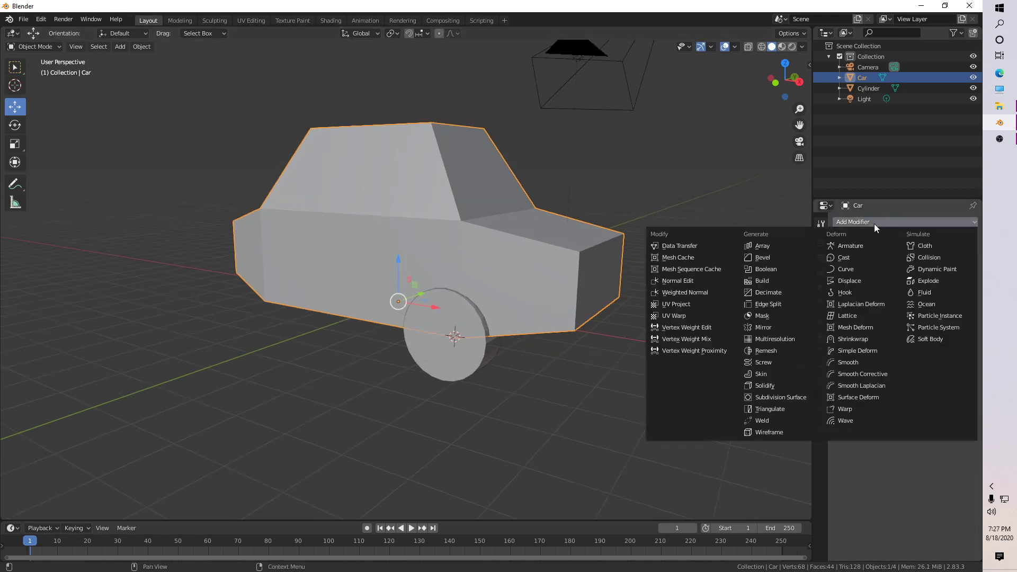
left_click(777, 269)
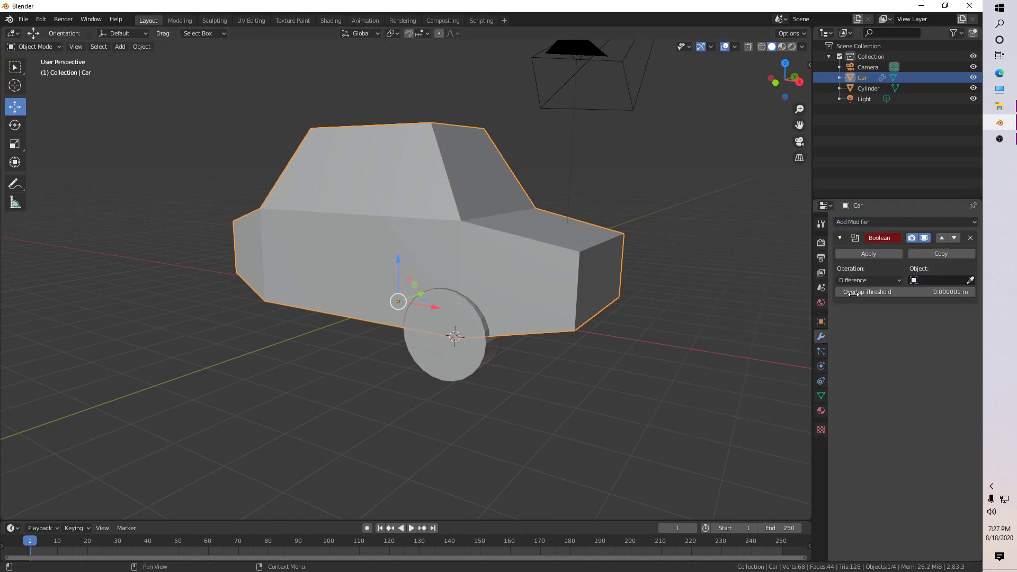
left_click(869, 279)
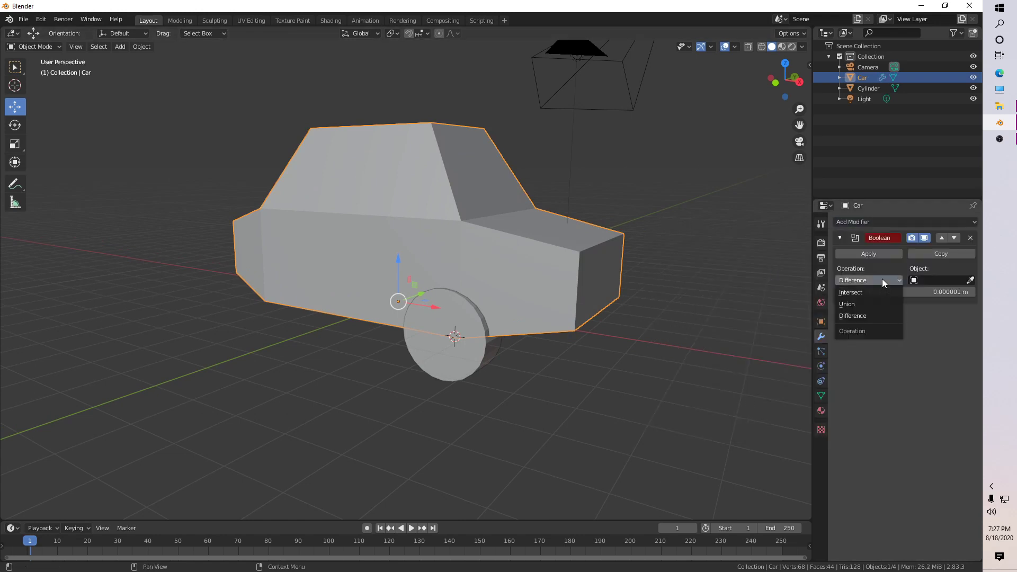
left_click(858, 316)
left_click(925, 280)
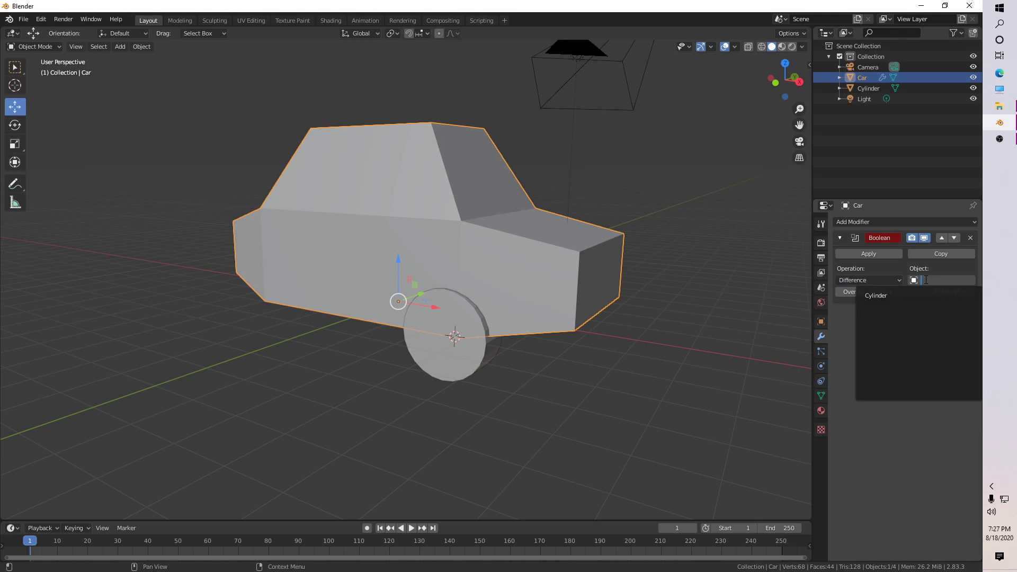
left_click(876, 295)
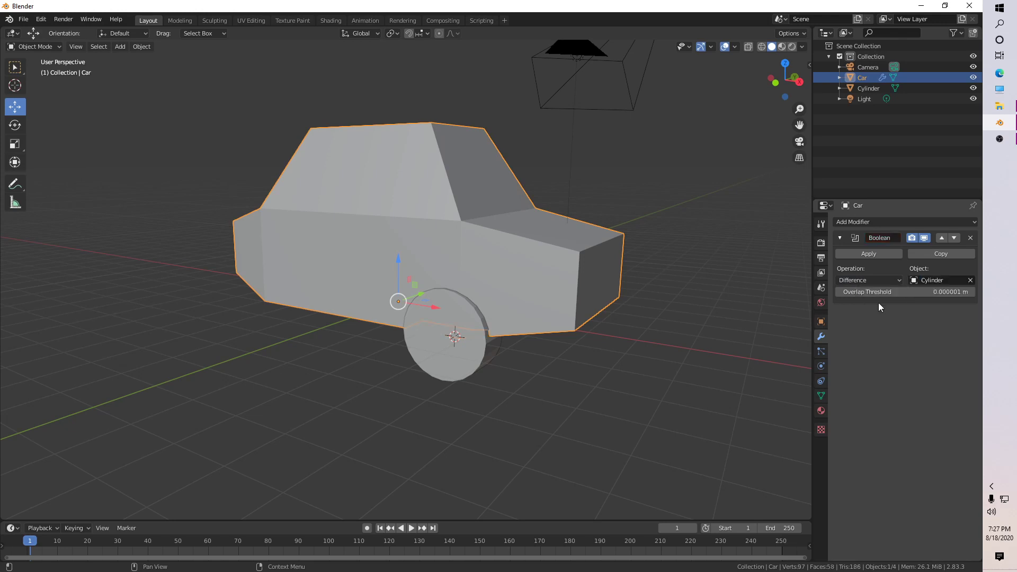
left_click(874, 254)
Slide the cylinder about 3.84 m along X out of the body to check the cut wheel arch, and undo the move.
left_click_drag(422, 308, 671, 390)
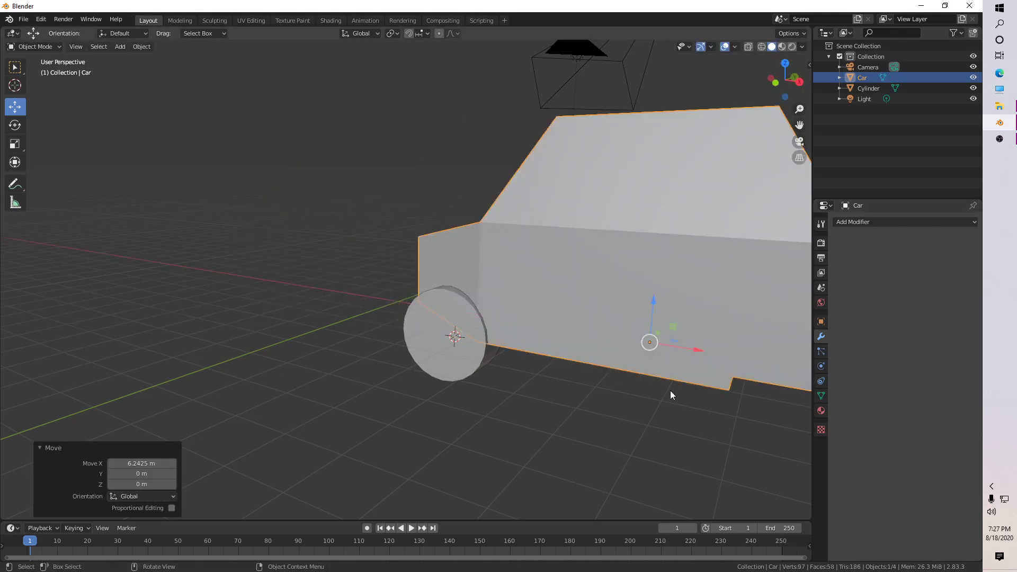
key("ctrl+z")
left_click(479, 363)
left_click_drag(491, 338, 685, 377)
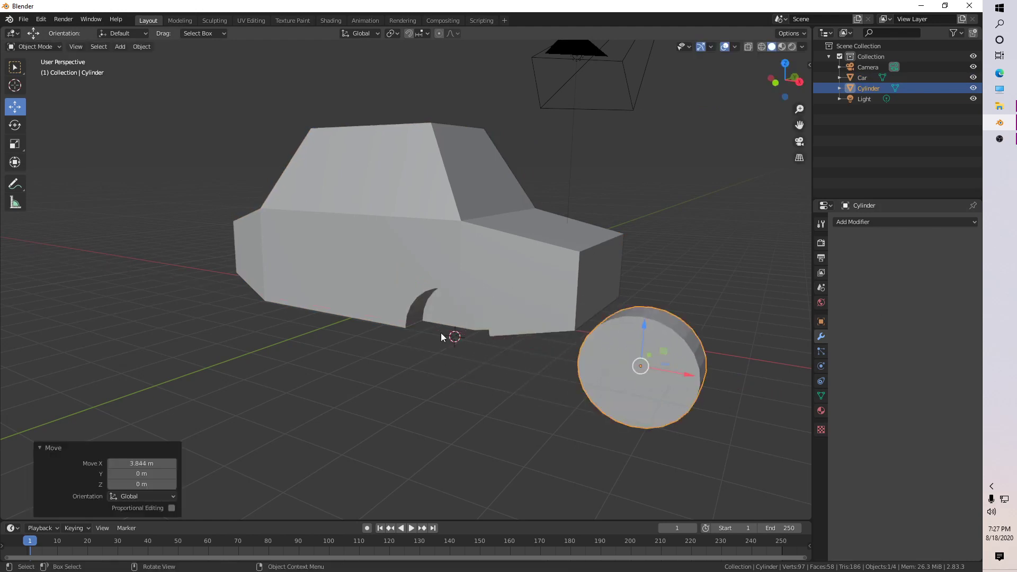
key("ctrl+z")
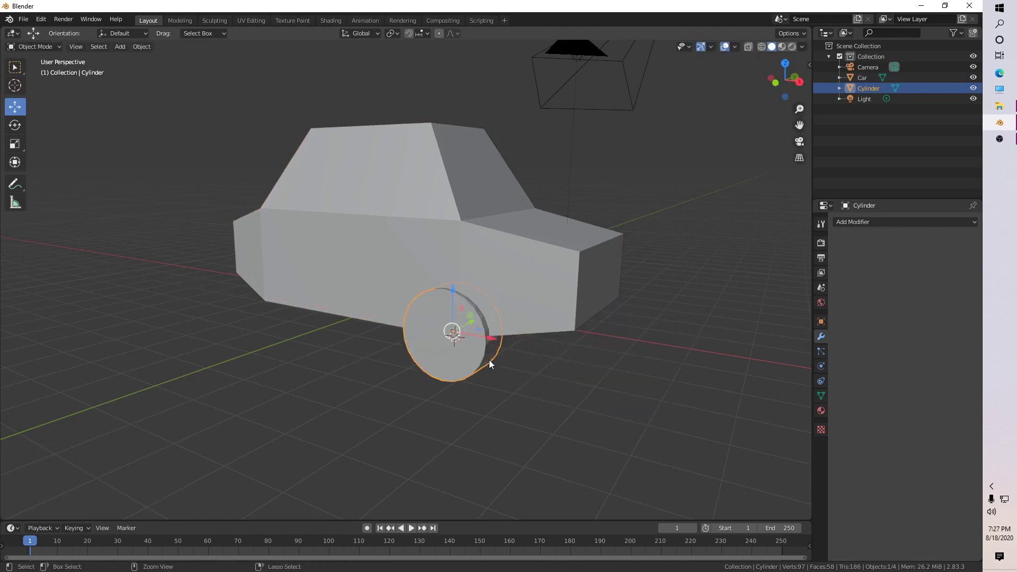
From the side, move the cylinder about 4.89 m back along X to the rear wheel position.
middle_click_drag(488, 362, 486, 323)
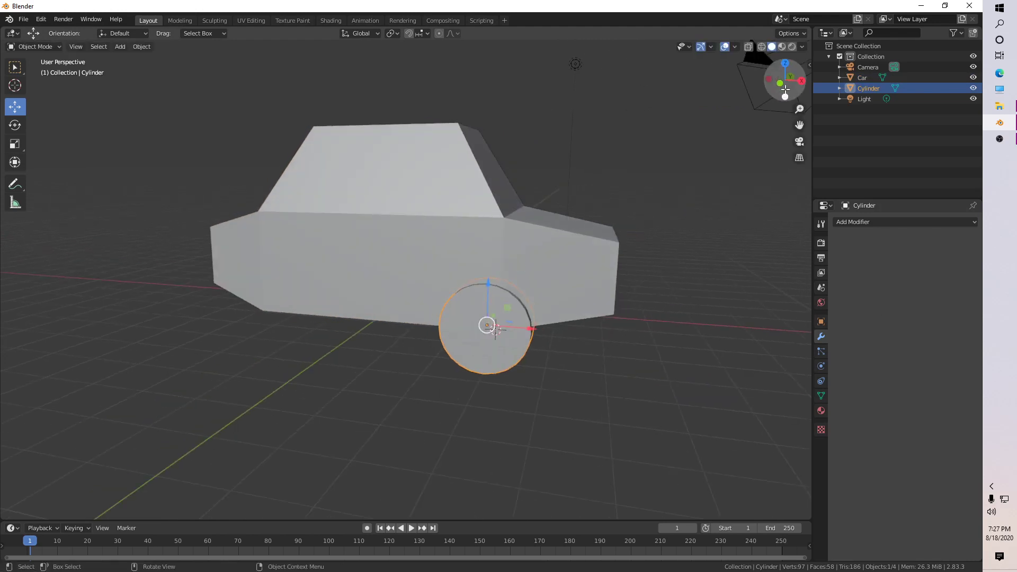
left_click(781, 83)
left_click_drag(538, 300, 352, 322)
left_click(870, 223)
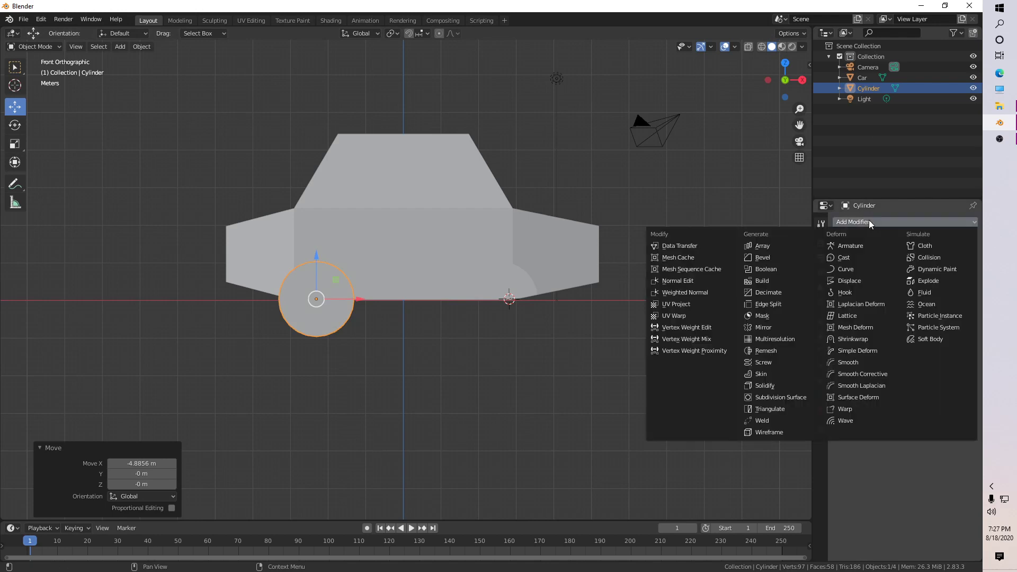
left_click(779, 270)
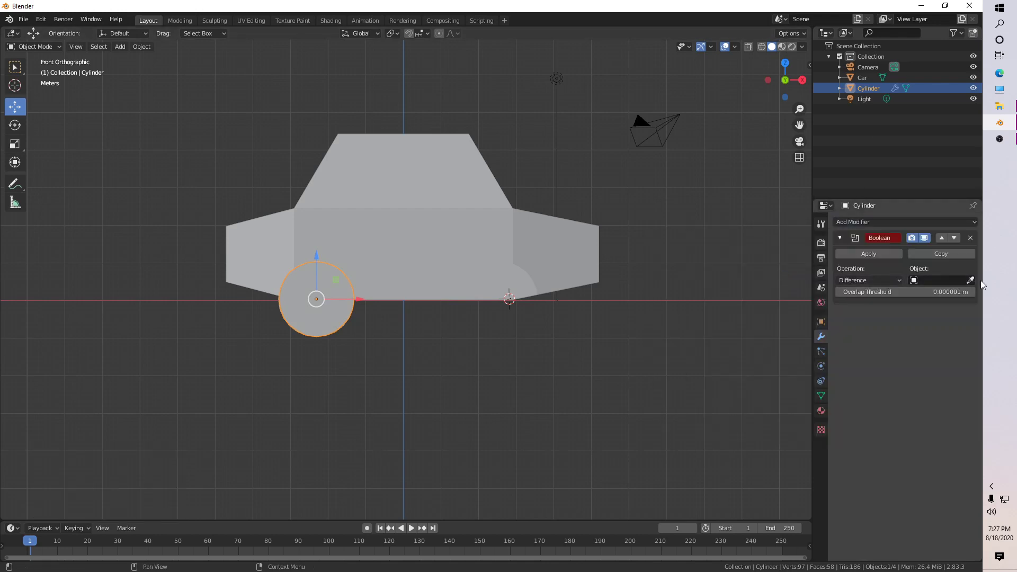
left_click(938, 280)
left_click(878, 298)
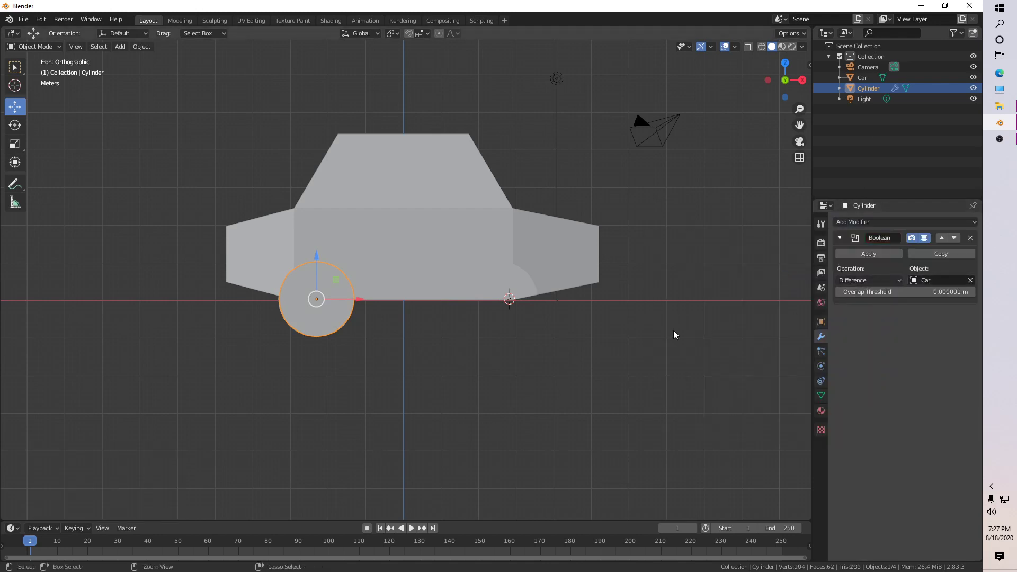
key("ctrl+a")
left_click(446, 275)
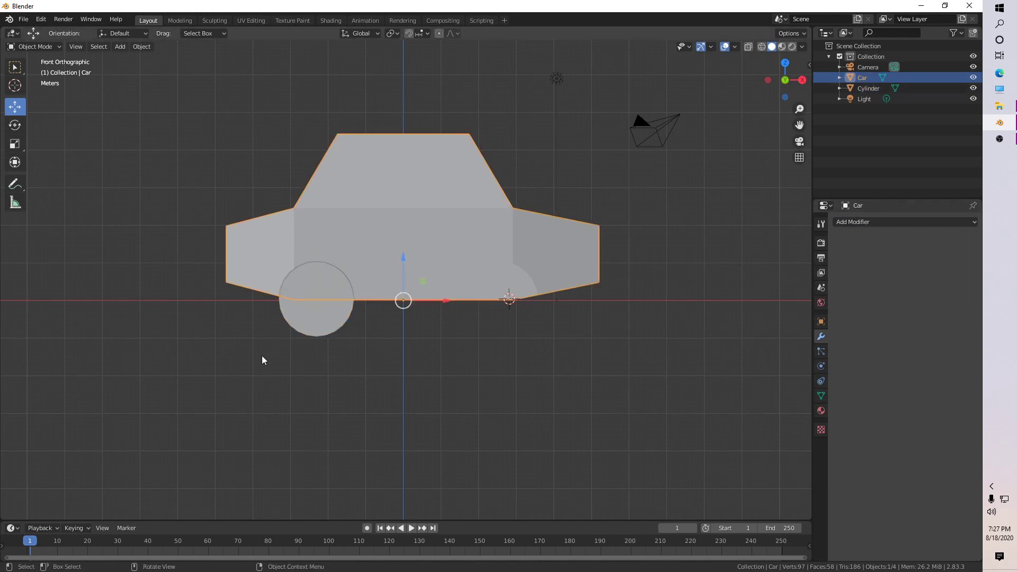
left_click(314, 320)
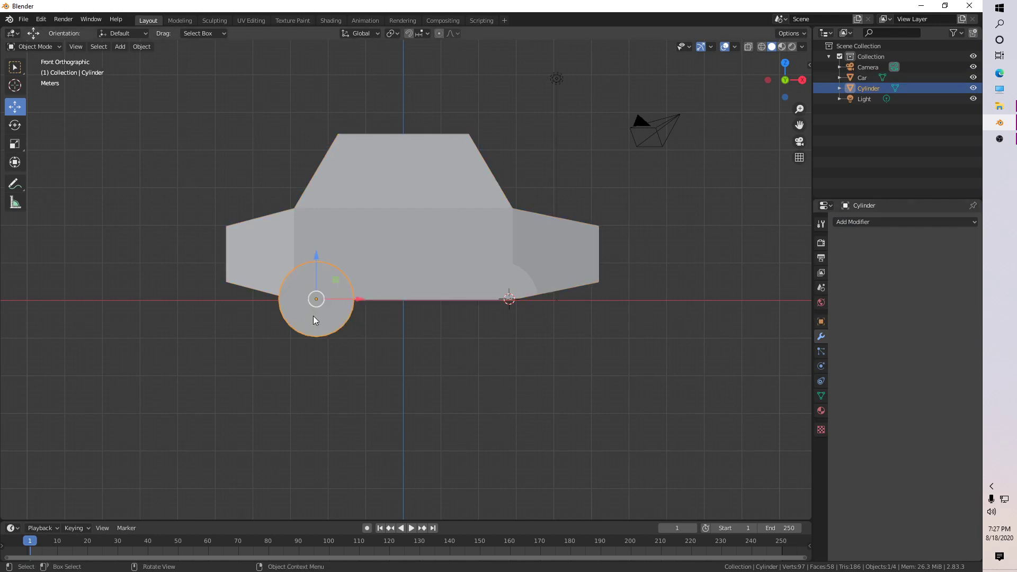
Cut the rear wheel arch by adding and applying a Boolean Difference modifier on the car body with Cylinder as its object.
left_click(436, 185)
left_click(871, 222)
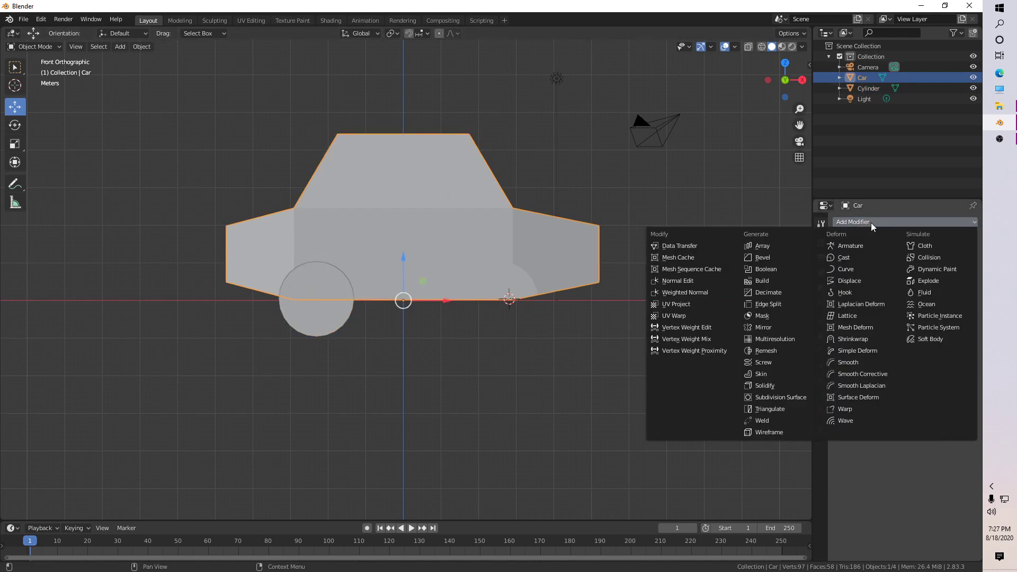
left_click(770, 269)
left_click(941, 281)
left_click(888, 295)
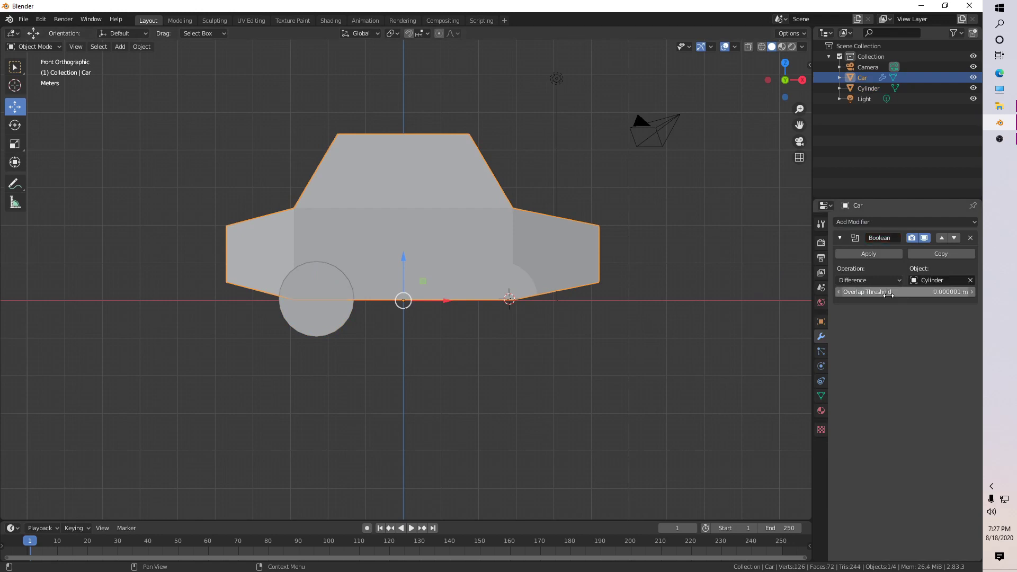
left_click(868, 254)
In perspective view, slide the cylinder along X away from the rear wheel arch to check the cut, and undo the move.
key("KP_5")
left_click(330, 307)
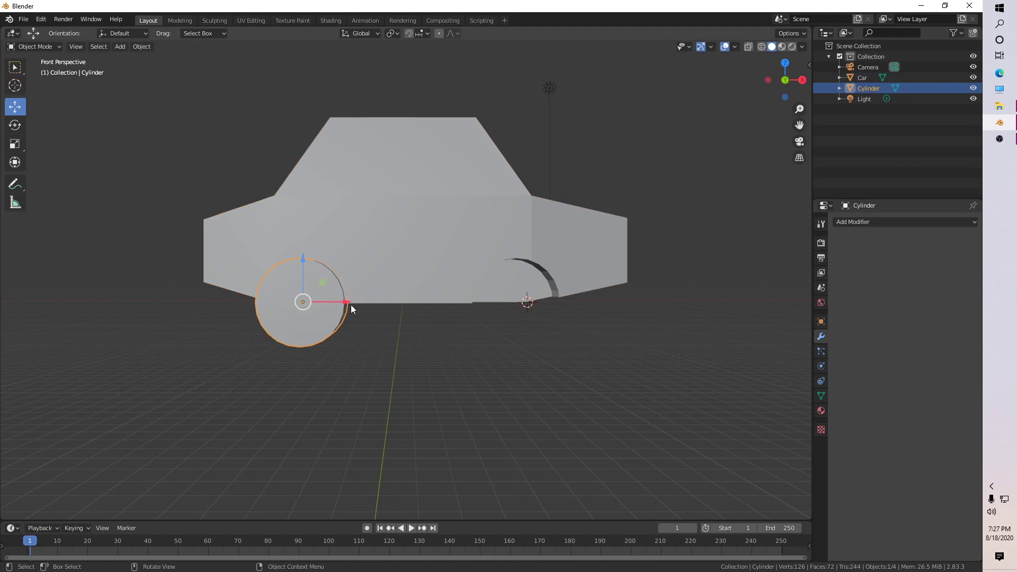
left_click_drag(351, 304, 439, 319)
key("ctrl+z")
Move the cylinder about 3.3 m along Y to the rear wheel position on the opposite side of the car.
middle_click_drag(386, 288, 315, 304)
middle_click_drag(405, 328, 397, 328)
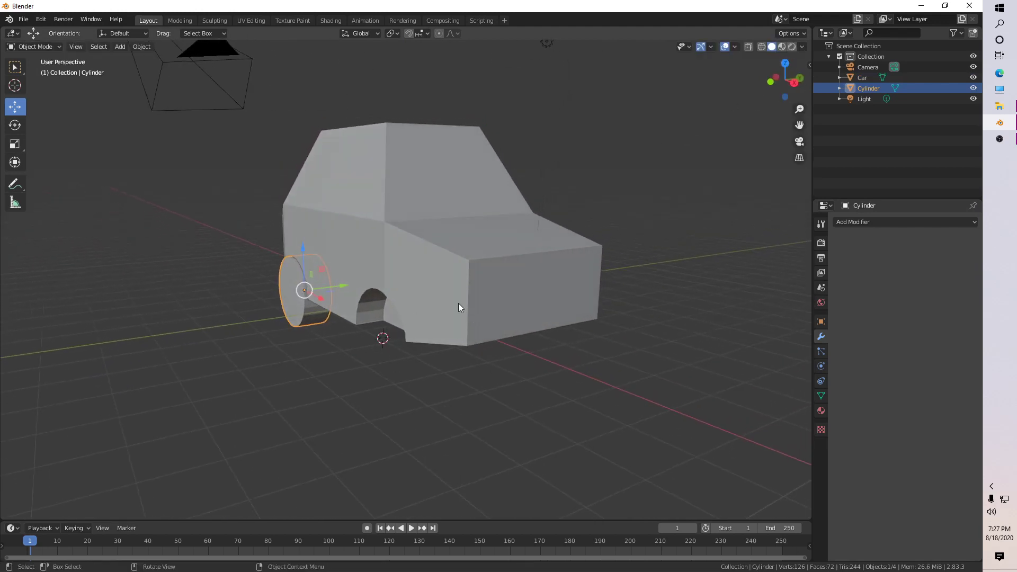
left_click(794, 83)
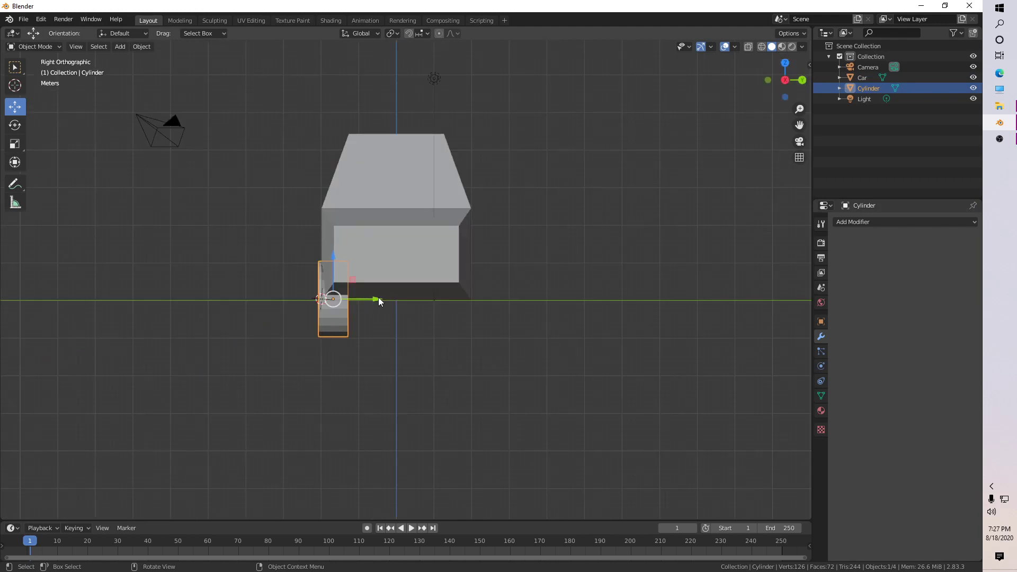
key("g")
left_click(494, 302)
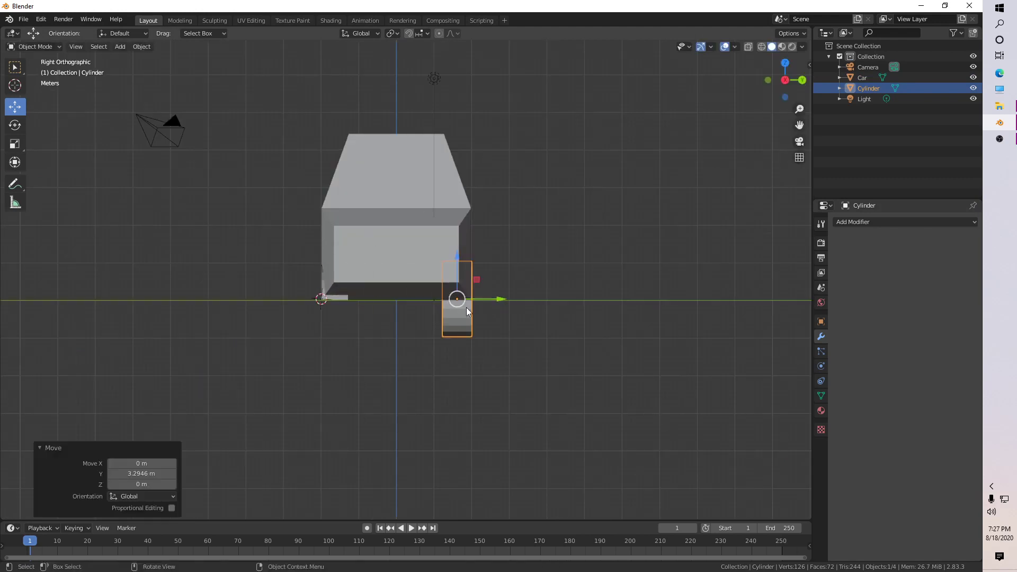
key("g")
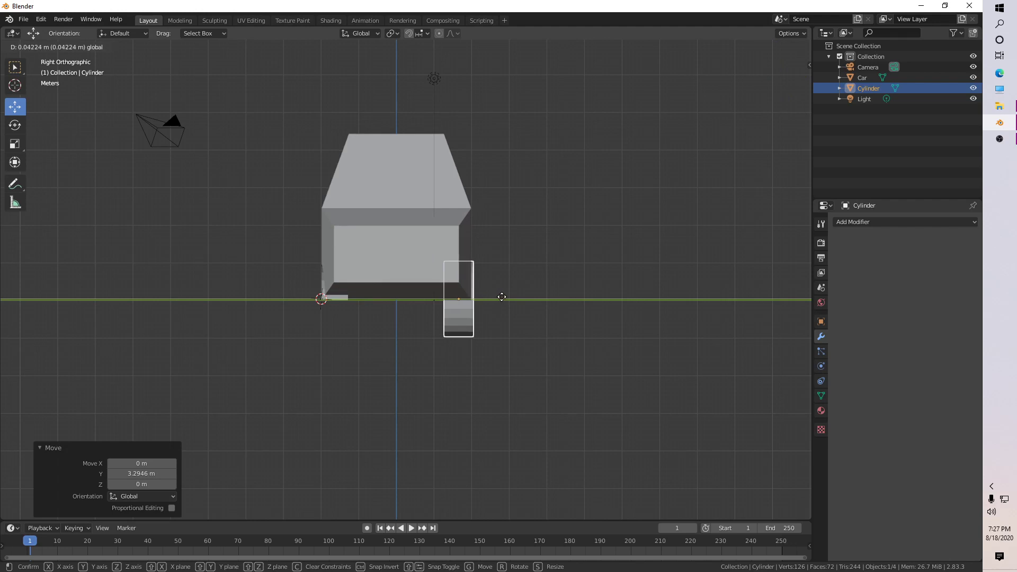
left_click(501, 296)
Cut the second rear wheel arch with a Boolean Difference modifier on the car body, using Cylinder as its object, and apply it.
middle_click_drag(503, 317, 428, 333)
left_click(423, 201)
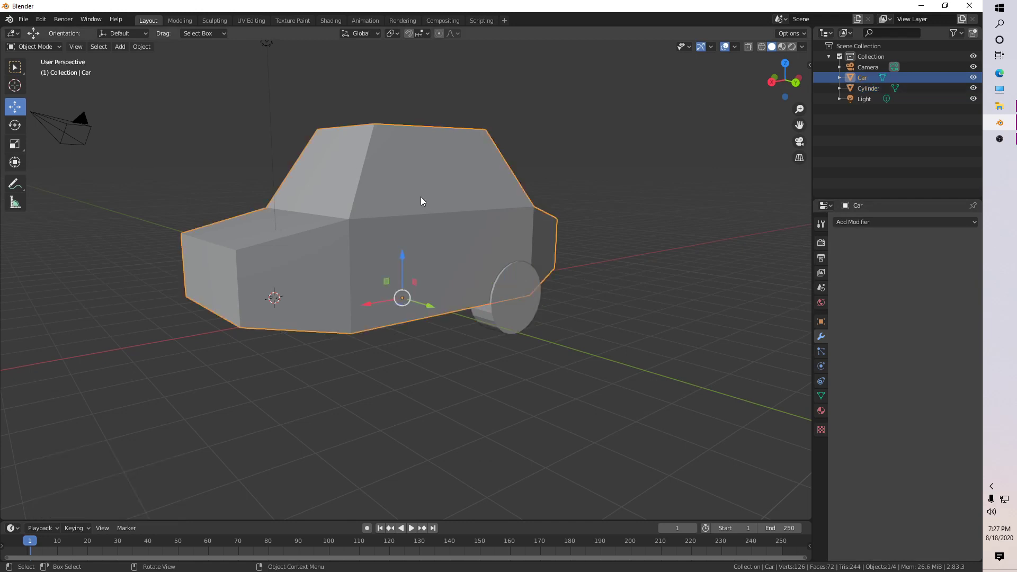
left_click(904, 223)
left_click(807, 273)
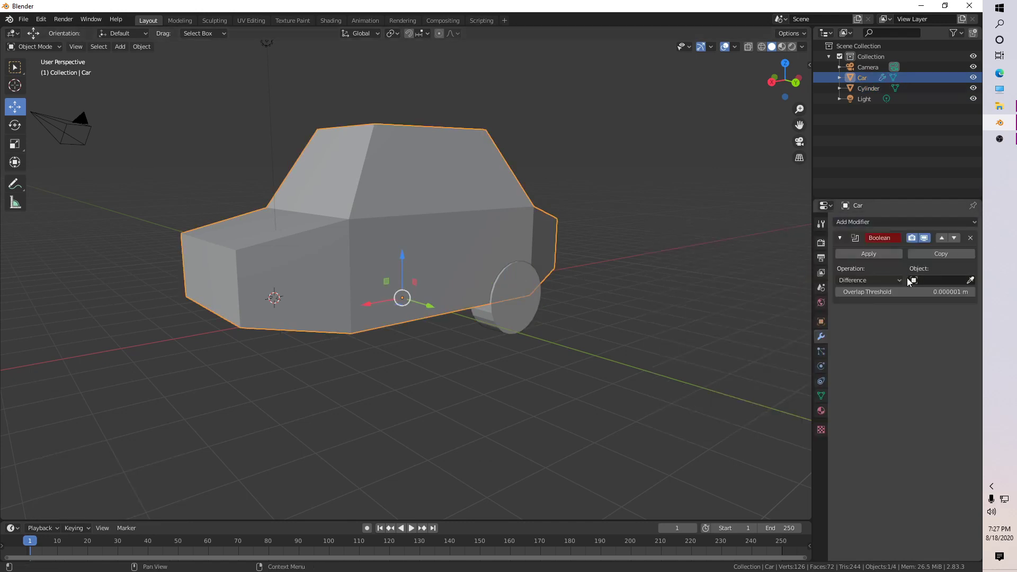
left_click(933, 285)
left_click(890, 292)
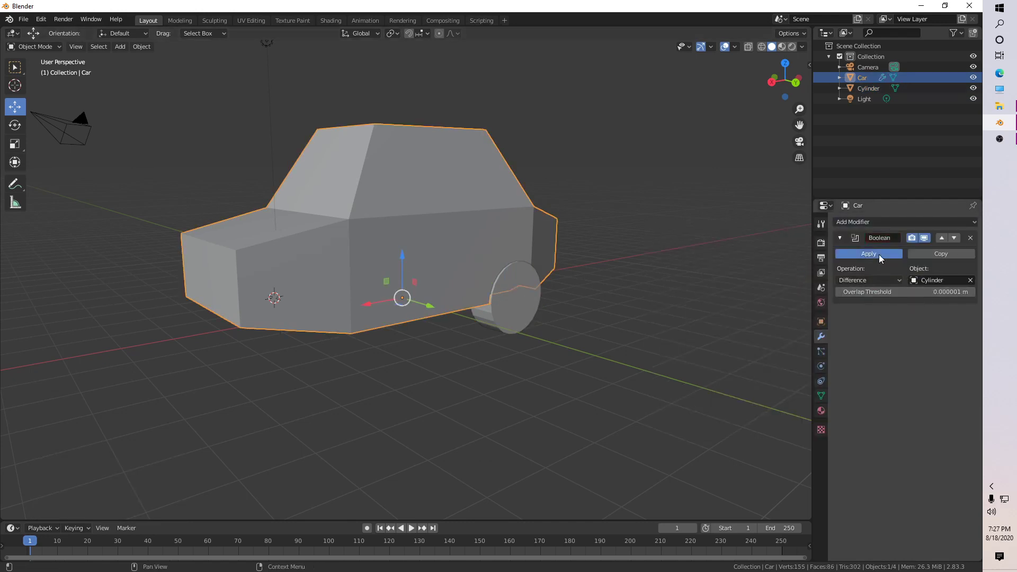
left_click(869, 254)
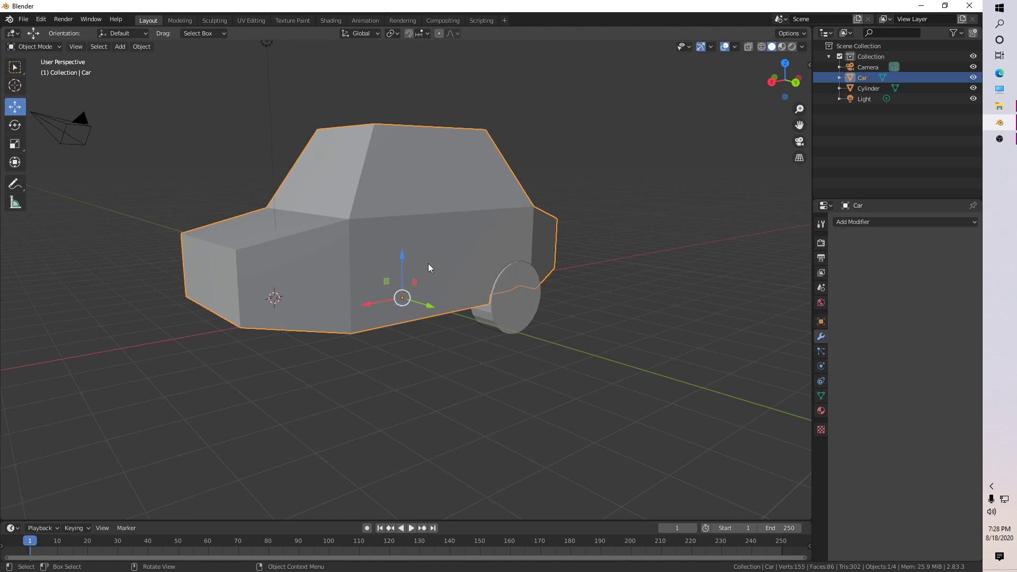
Move the cylinder about 4.79 m forward along X on the same side and nudge it slightly further into the front wheel position.
left_click(794, 83)
left_click(505, 332)
left_click_drag(458, 299, 276, 311)
middle_click_drag(276, 311, 508, 316)
left_click(782, 80)
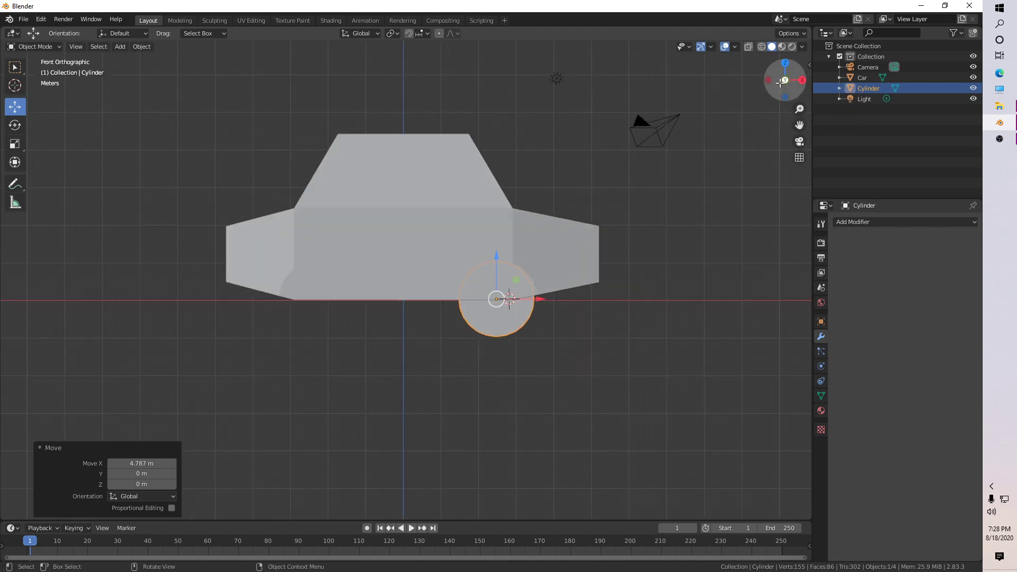
mouse_move(541, 299)
left_mouse_down()
mouse_move(521, 300)
mouse_move(543, 298)
left_mouse_up()
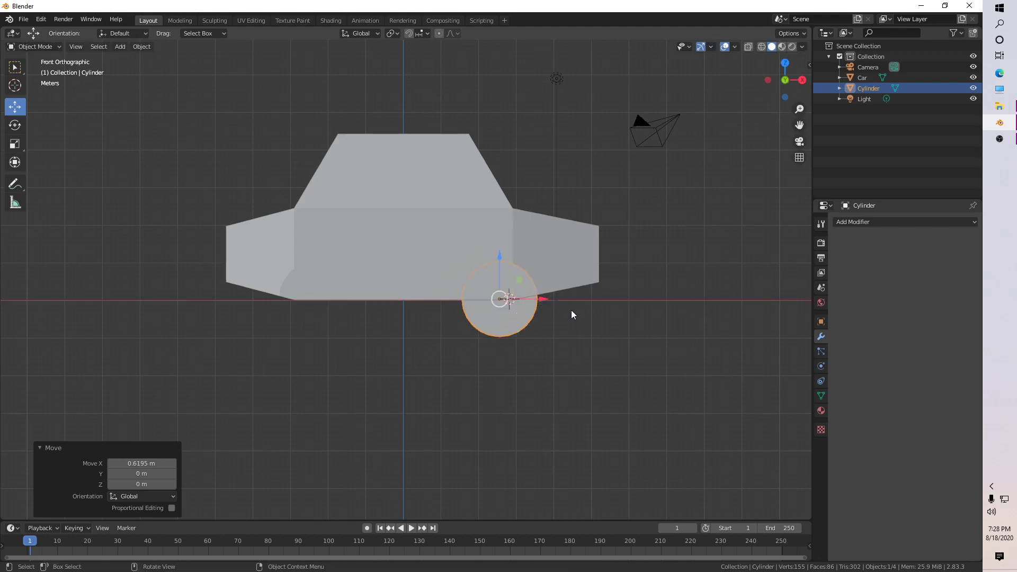
Add a Boolean modifier with the Difference operation to the cylinder.
middle_click_drag(571, 310, 476, 339)
left_click(910, 221)
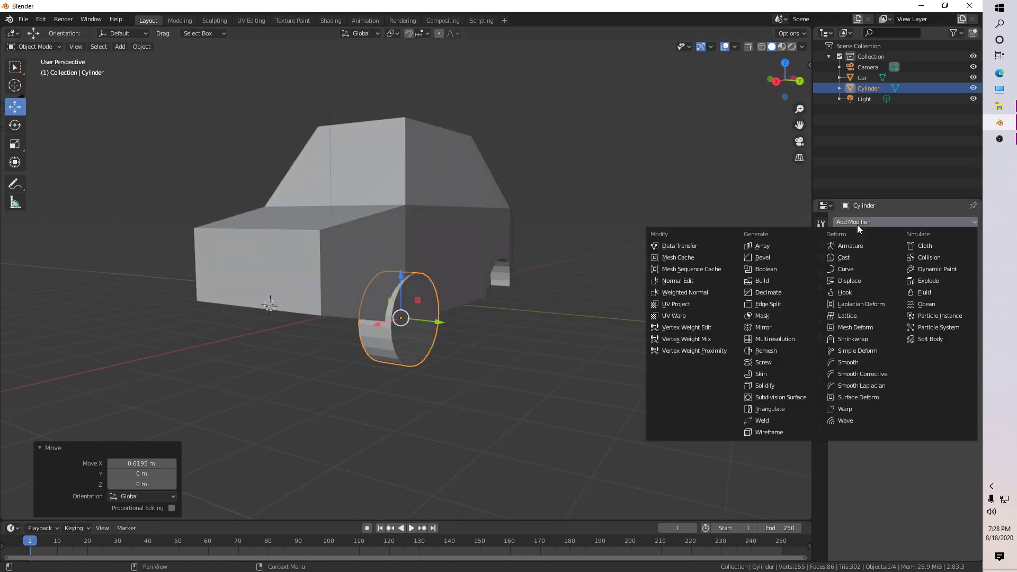
left_click(777, 271)
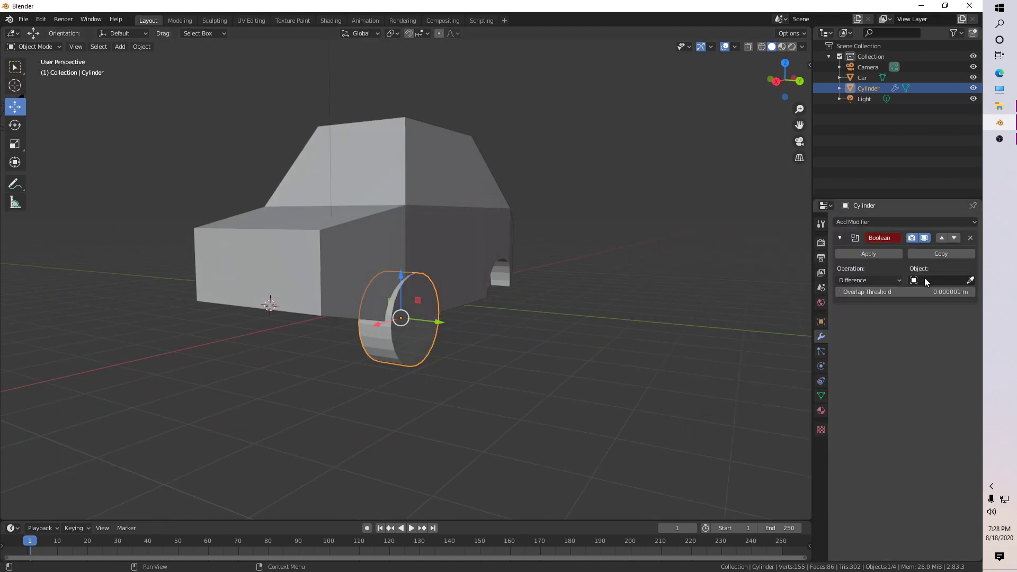
left_click(925, 280)
Cut the remaining front wheel arch with a Boolean Difference modifier on the car body, using Cylinder as its object, and apply it.
left_click(354, 227)
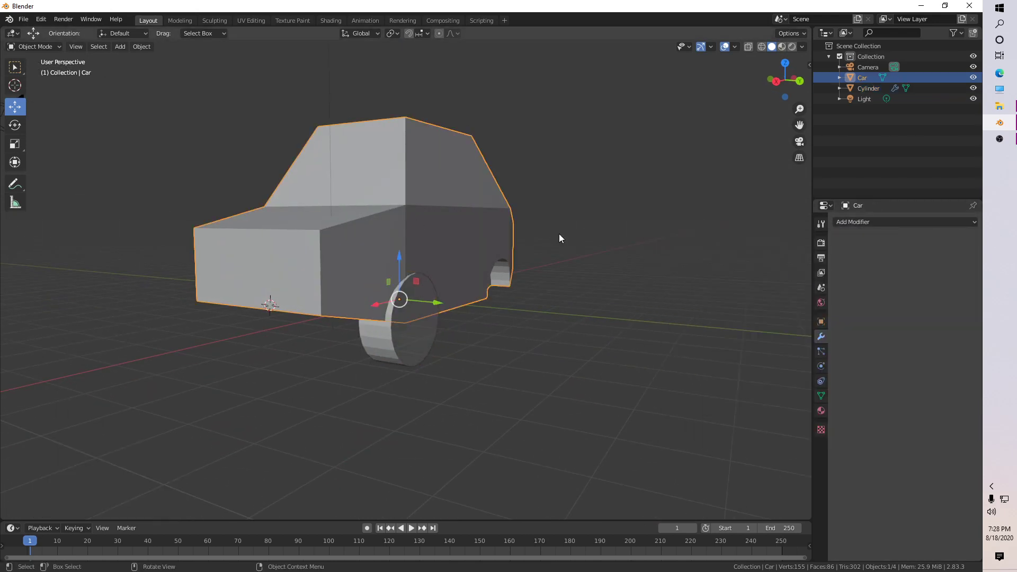
left_click(866, 222)
left_click(771, 268)
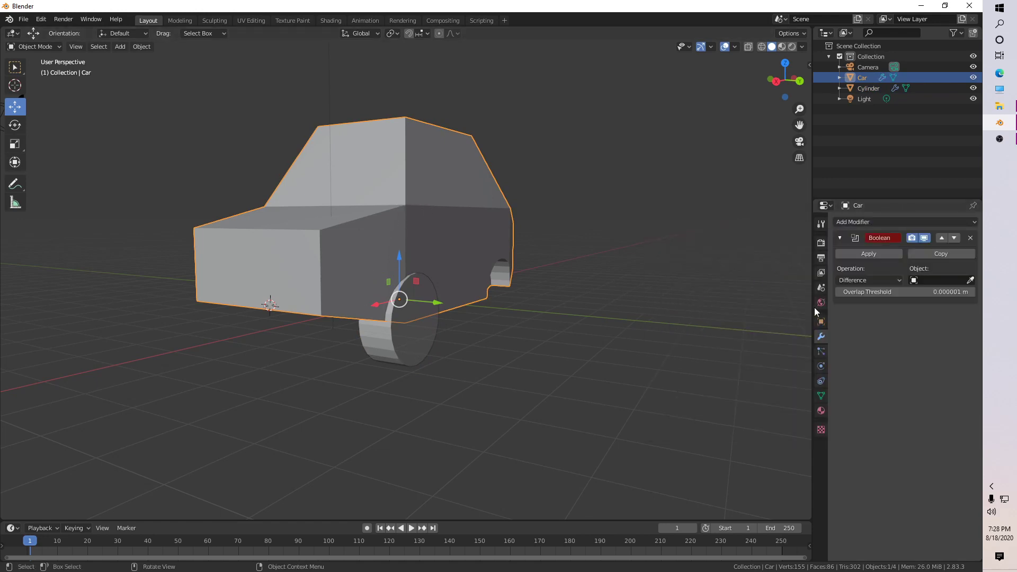
left_click(935, 279)
left_click(890, 295)
left_click(869, 252)
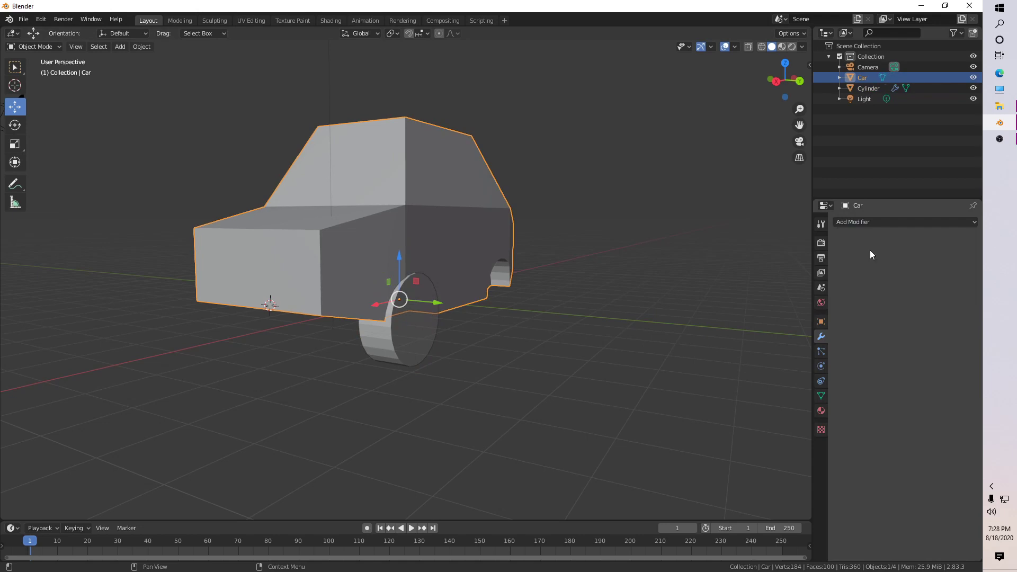
Move the cylinder away from the front wheel arch to check the cut, and undo the move.
left_click_drag(438, 306, 616, 346)
key("ctrl+z")
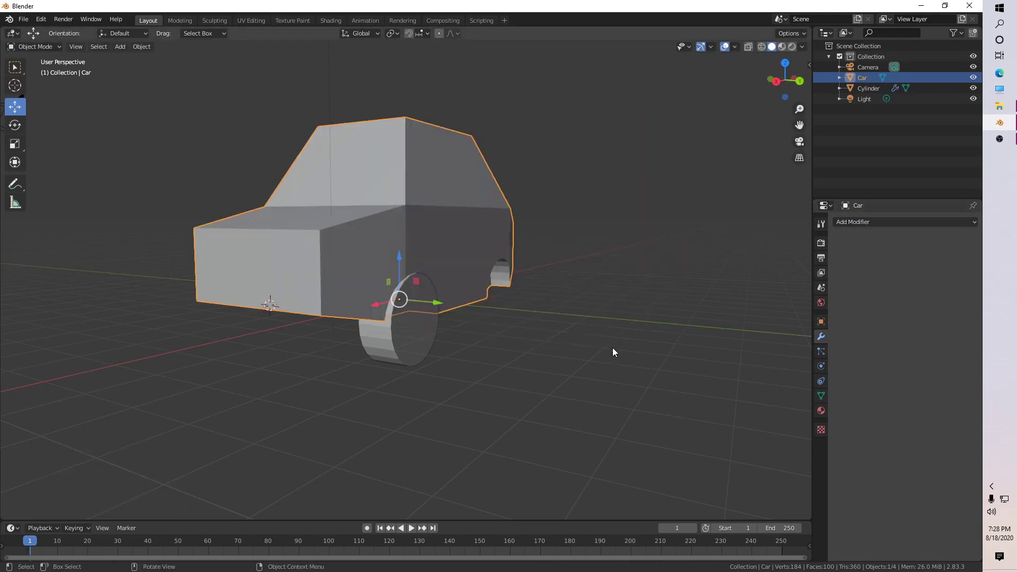
left_click(425, 326)
key("g")
left_click(535, 342)
middle_click_drag(403, 326, 370, 306)
middle_click_drag(411, 263, 588, 367)
key("ctrl+z")
Scale the cylinder down uniformly to about 0.761 so the wheel fits inside the front arch.
middle_click_drag(379, 351, 363, 322)
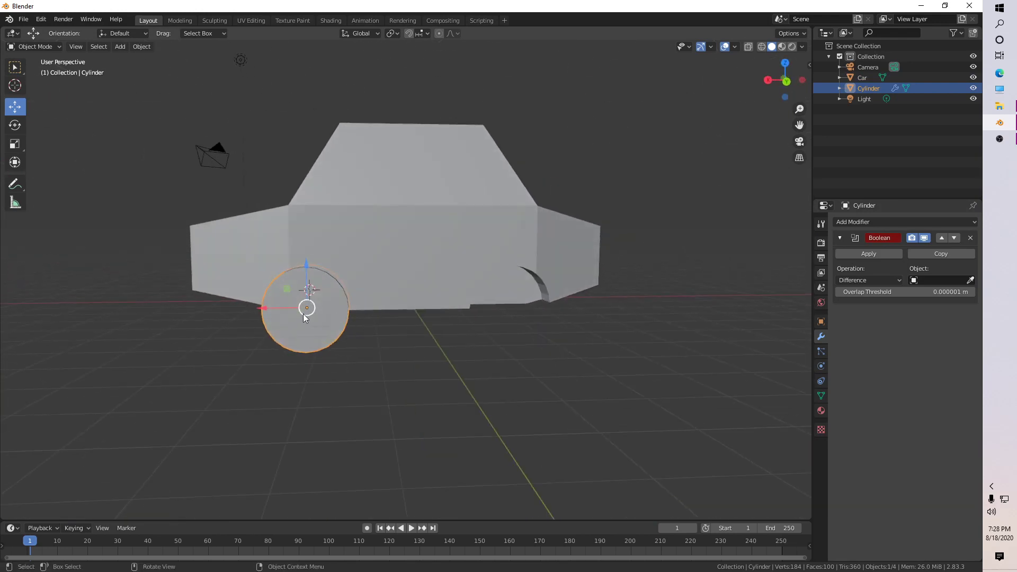
key("s")
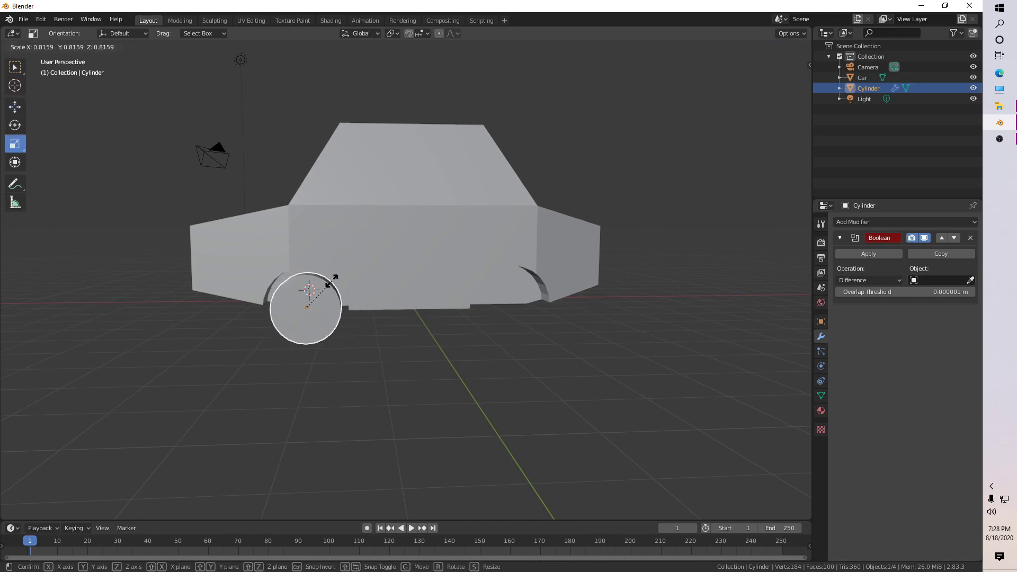
left_click(328, 279)
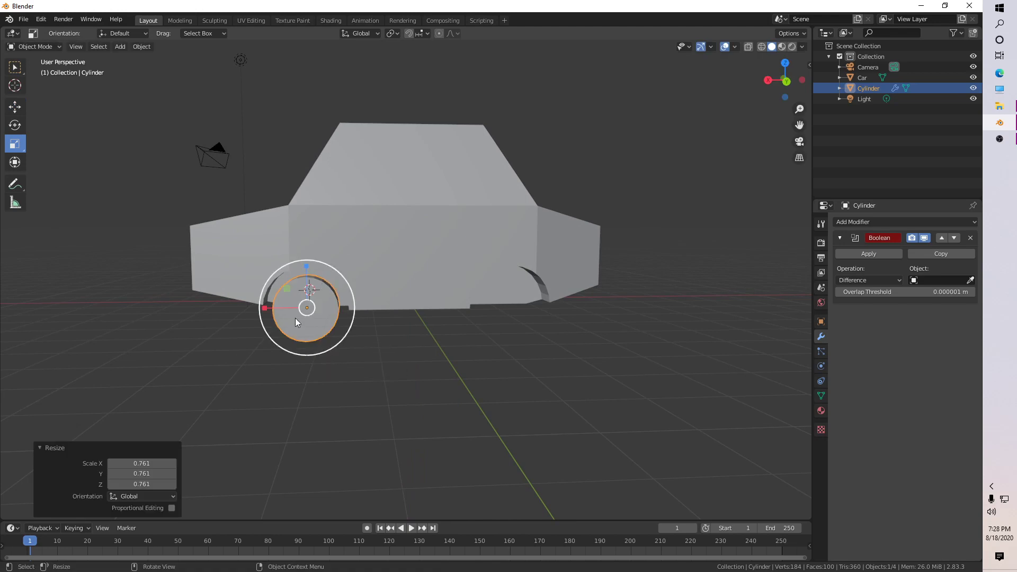
Inset the cylinder's outer round face in Edit Mode by about 0.33 m, and inset the resulting inner face again by about 0.3 m.
key("Tab")
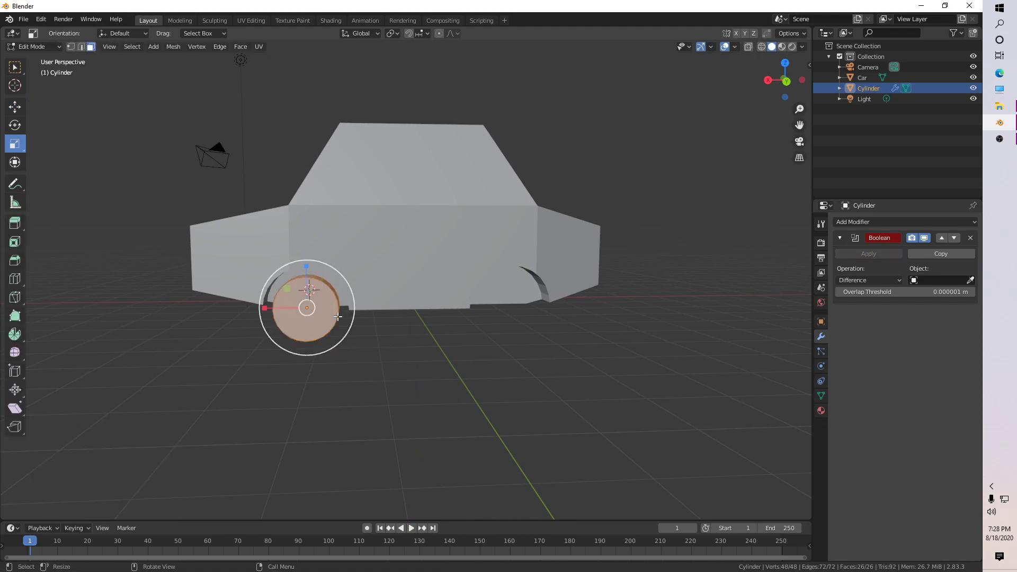
left_click(375, 345)
middle_click_drag(374, 345, 397, 320)
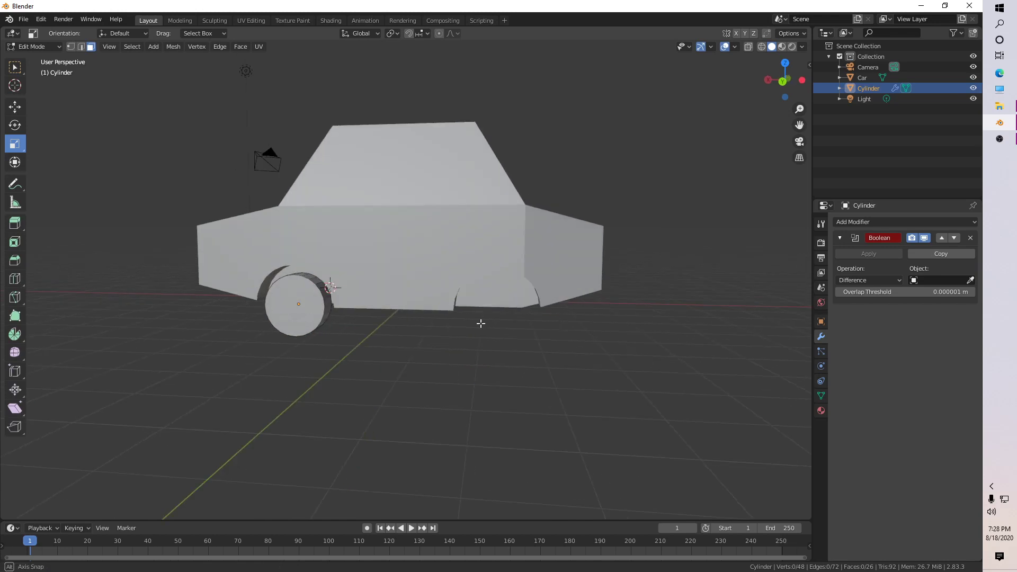
middle_click_drag(479, 322, 236, 274)
middle_click_drag(520, 354, 547, 346)
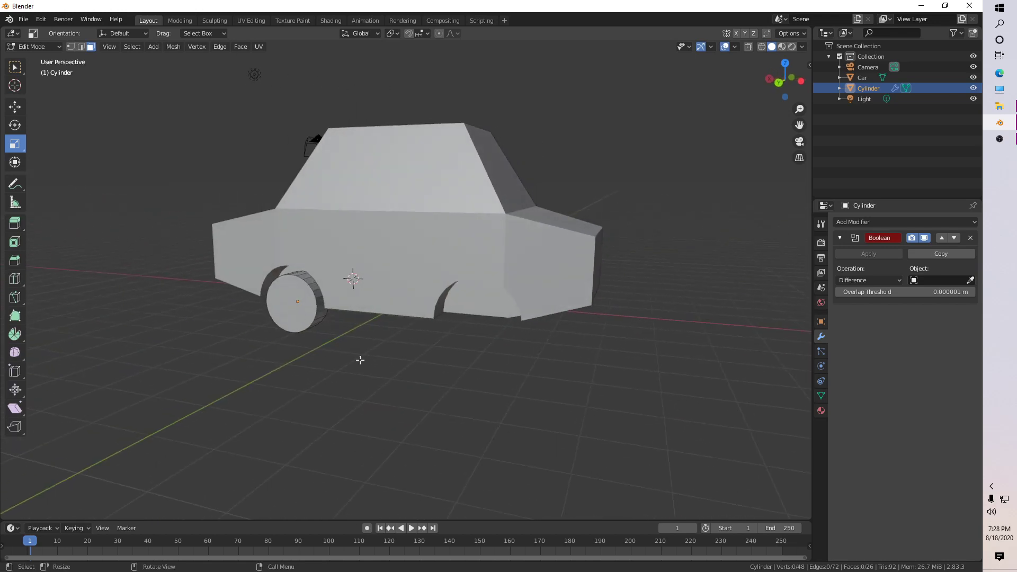
middle_click_drag(360, 359, 335, 270)
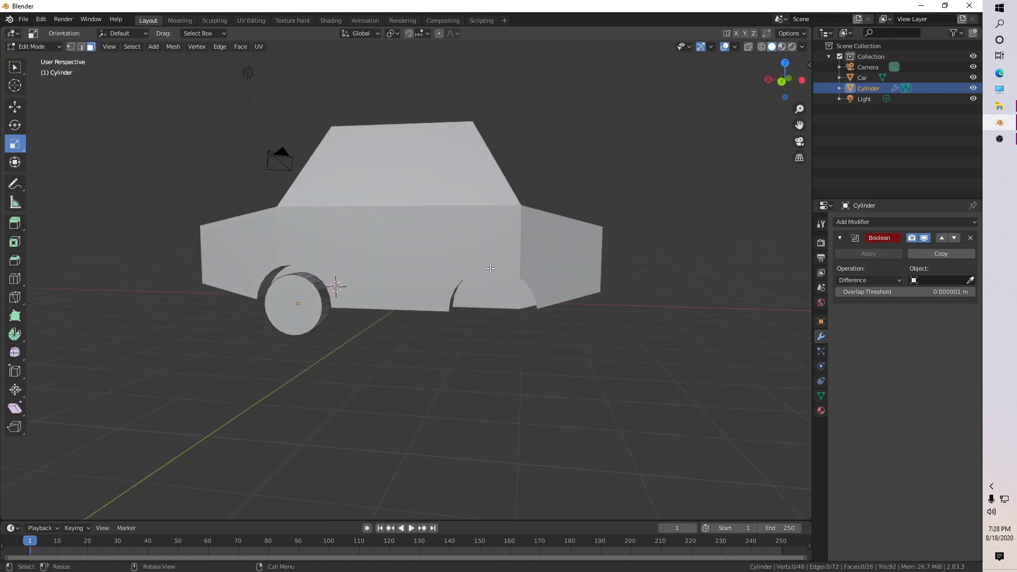
middle_click_drag(444, 327, 353, 332)
left_click(342, 307)
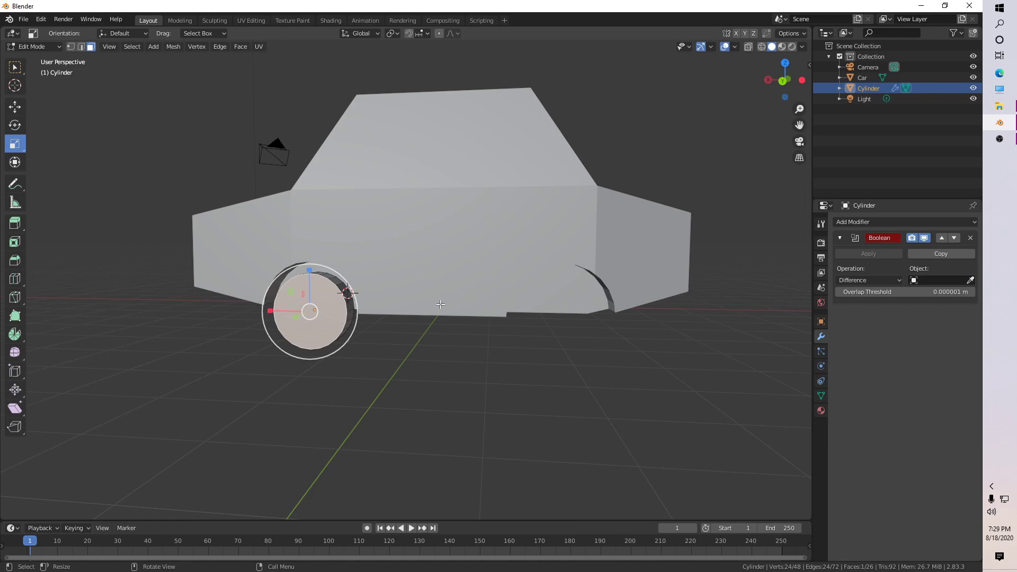
key("i")
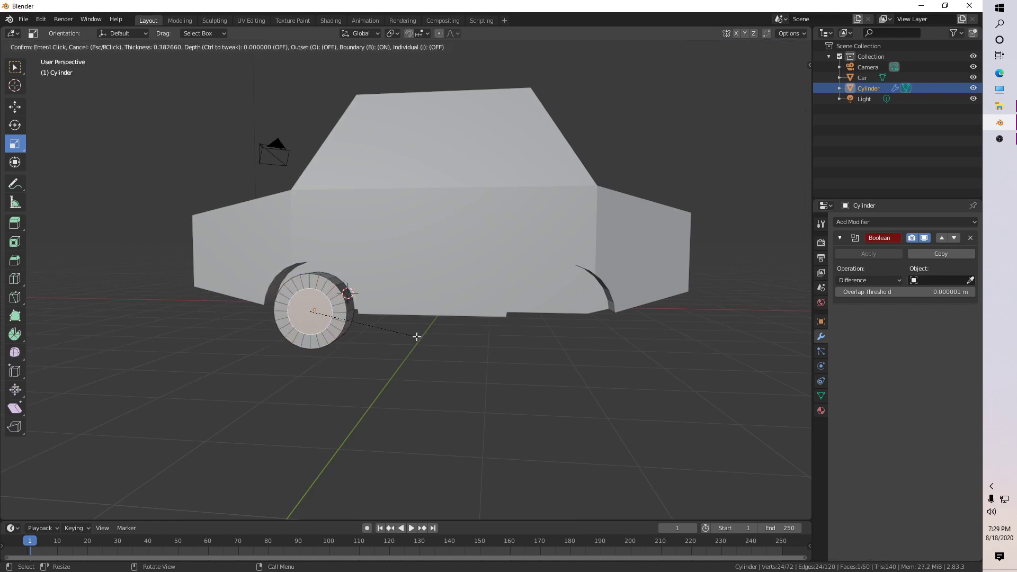
left_click(417, 337)
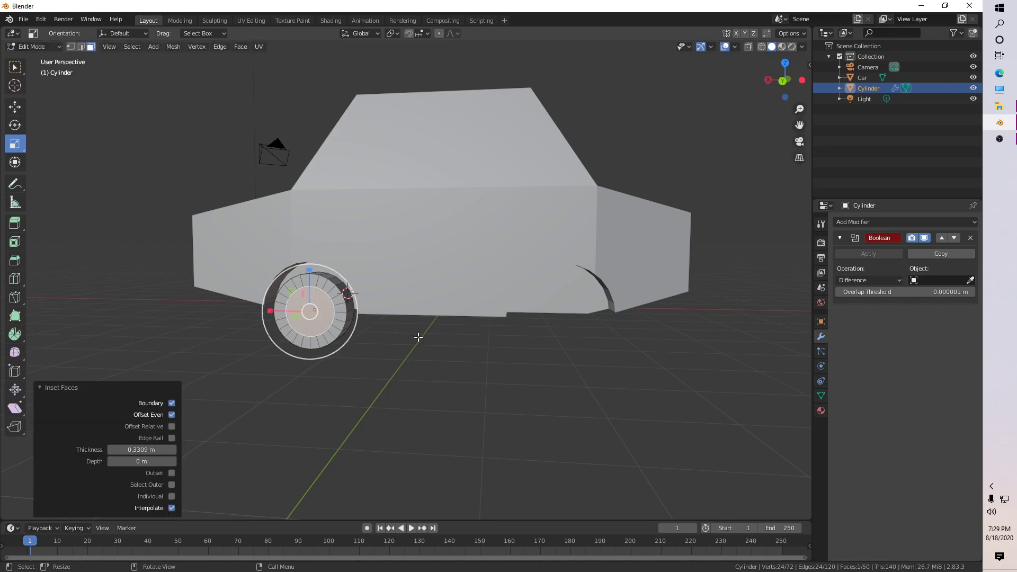
key("i")
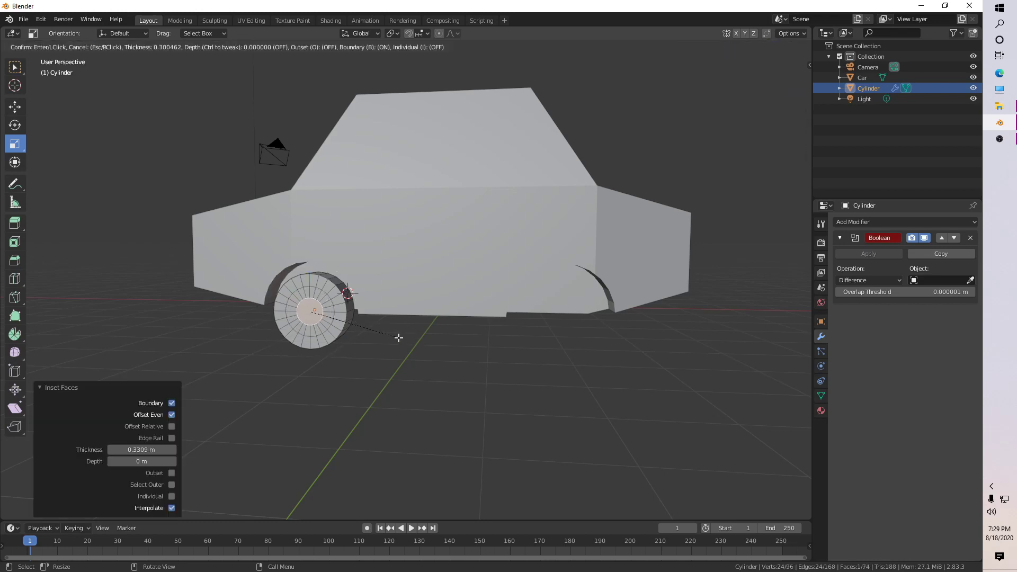
left_click(397, 339)
Return to Object Mode and remove the Boolean modifier from the cylinder.
scroll(375, 372, "up", 2)
key("Tab")
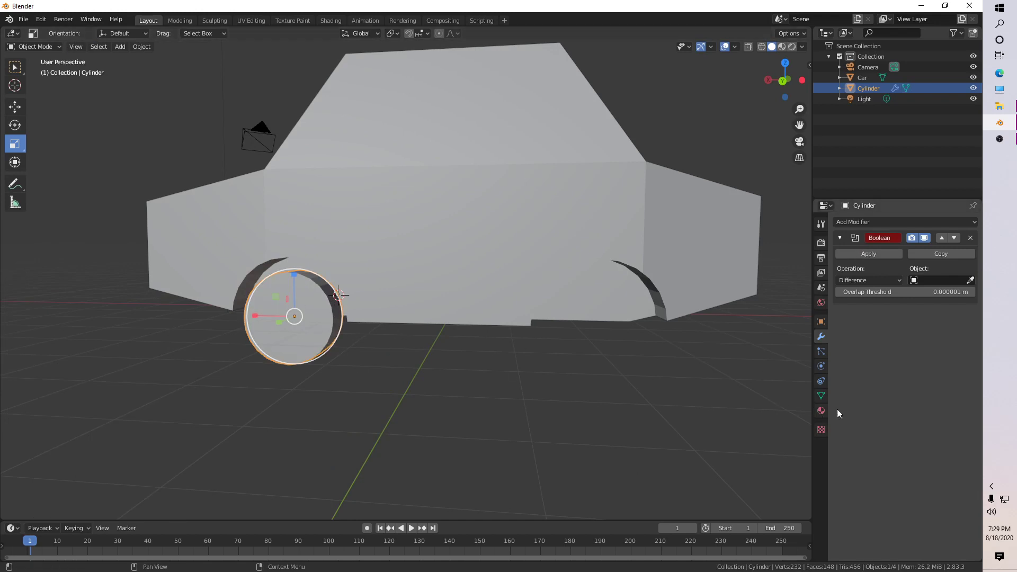
left_click(821, 411)
left_click(820, 337)
left_click(967, 240)
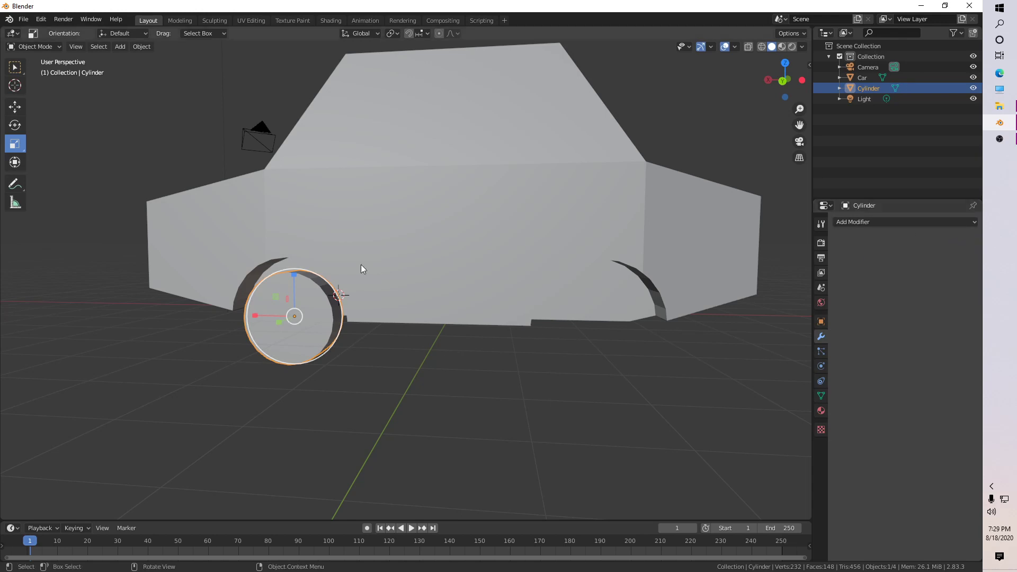
Give the wheel cylinder a new material and set its base color to black.
left_click(820, 411)
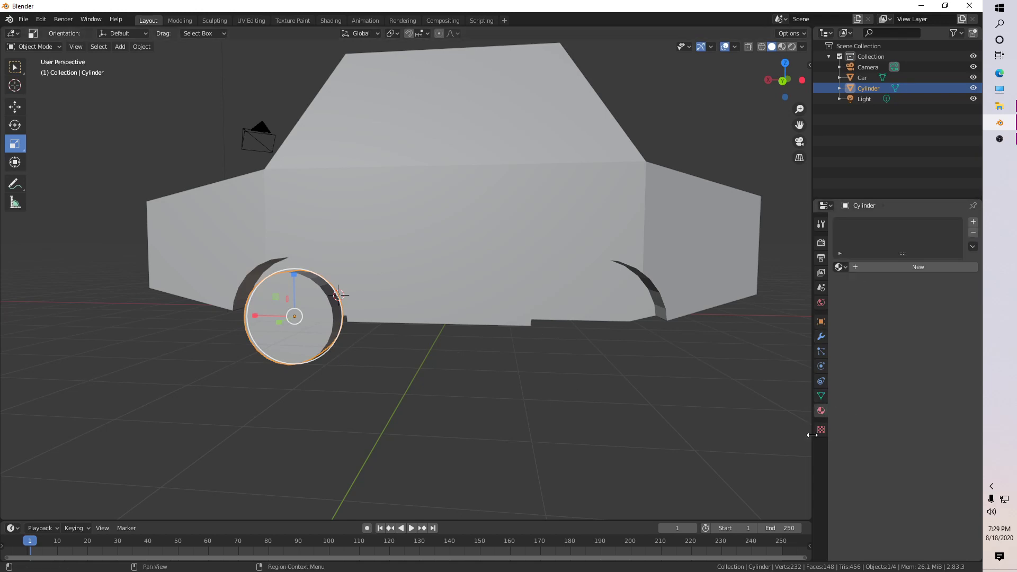
scroll(292, 360, "up", 2)
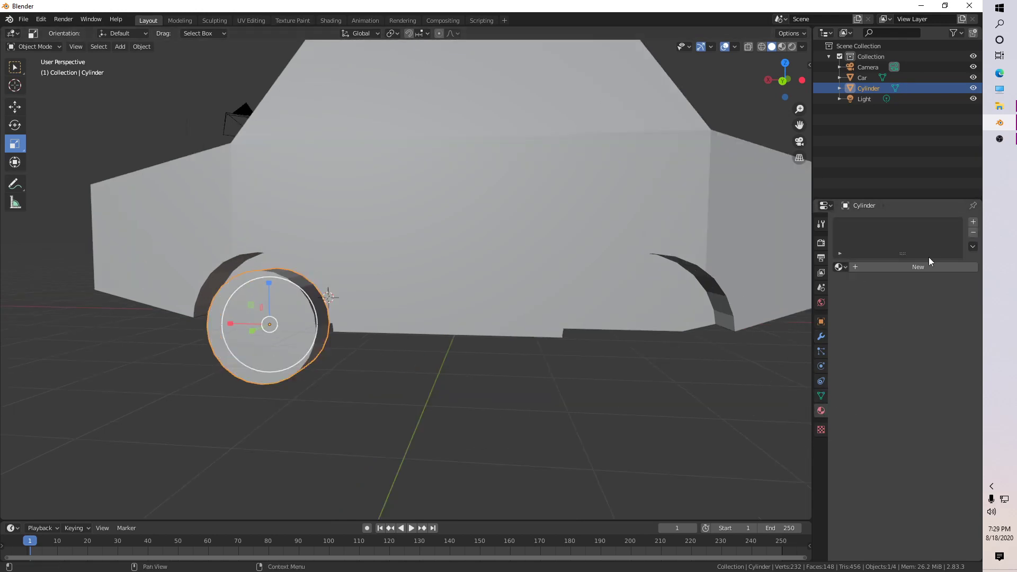
left_click(911, 268)
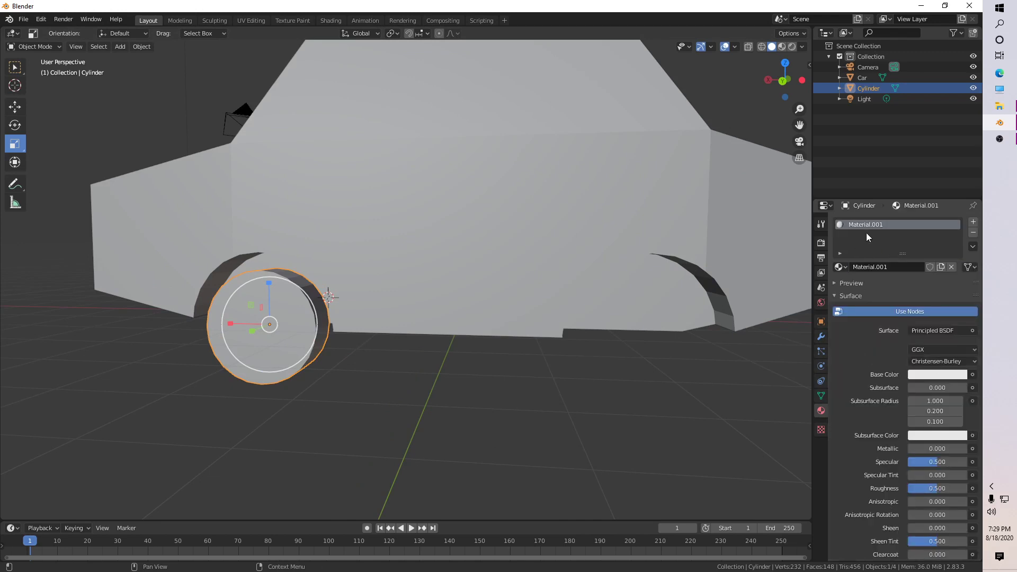
left_click(926, 373)
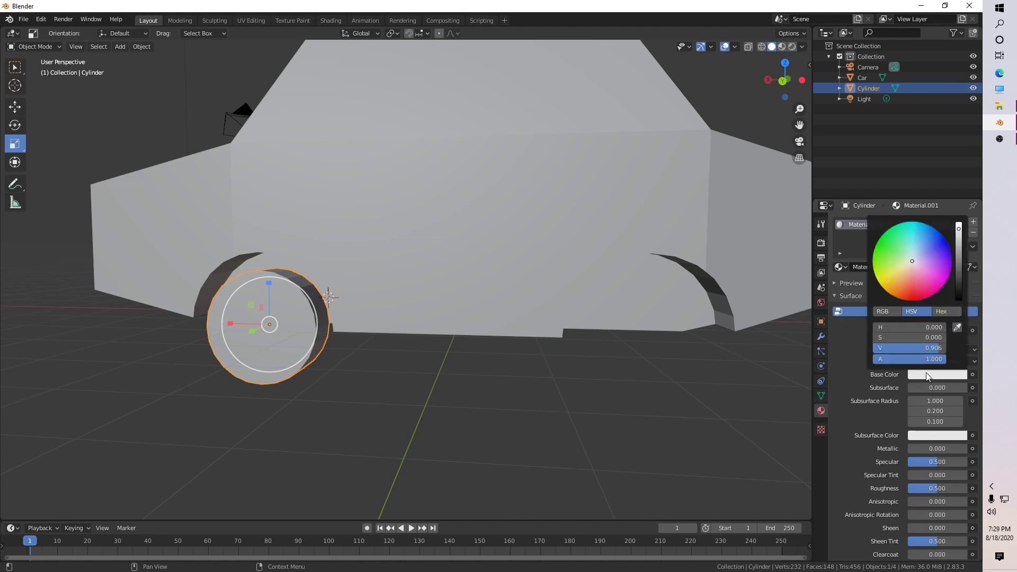
left_click_drag(961, 232, 958, 300)
Deselect the wheel and switch the viewport shading to Material Preview.
left_click(398, 399)
key("z")
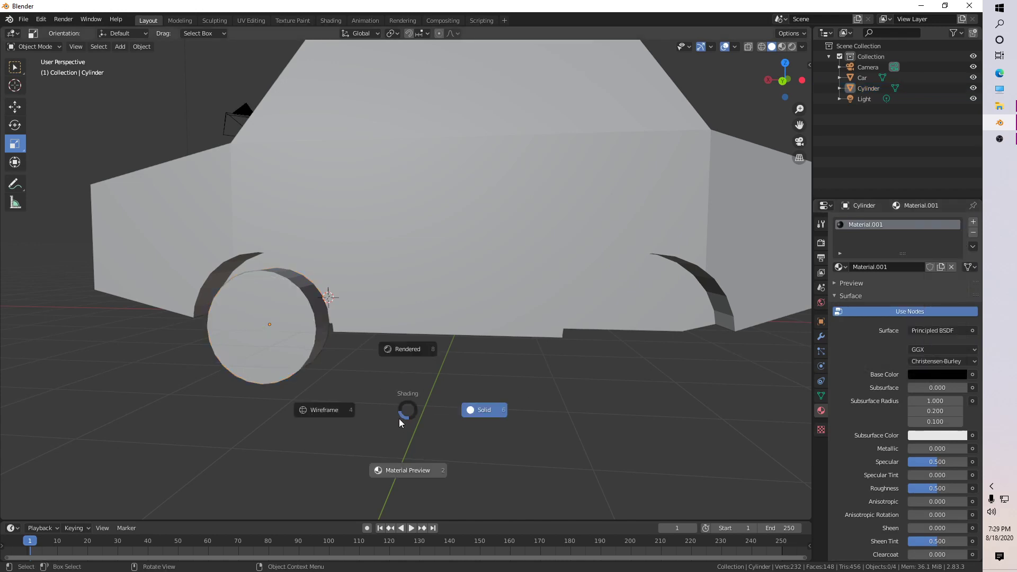
left_click(428, 470)
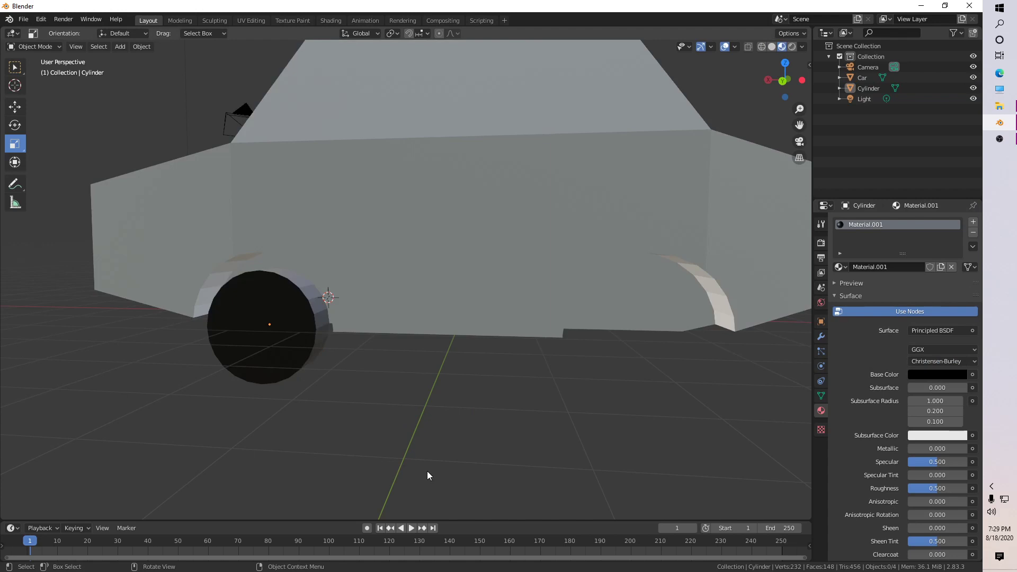
Assign a new second material with the default white base color to the wheel's inner ring of faces in Edit Mode.
left_click(279, 325)
key("Tab")
middle_click_drag(299, 368, 320, 371)
left_click(385, 382)
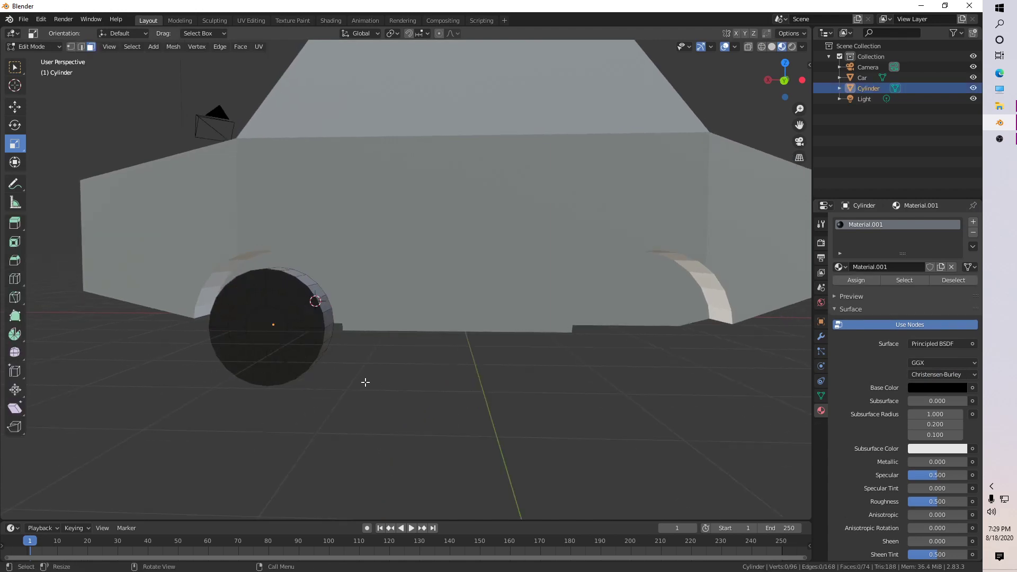
scroll(365, 382, "up", 1)
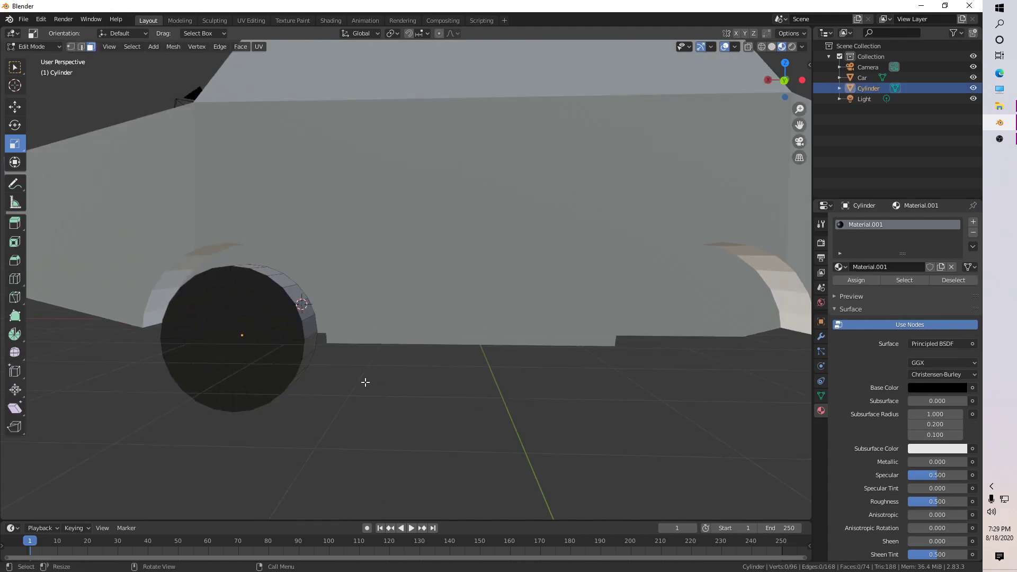
left_click(238, 300, "alt")
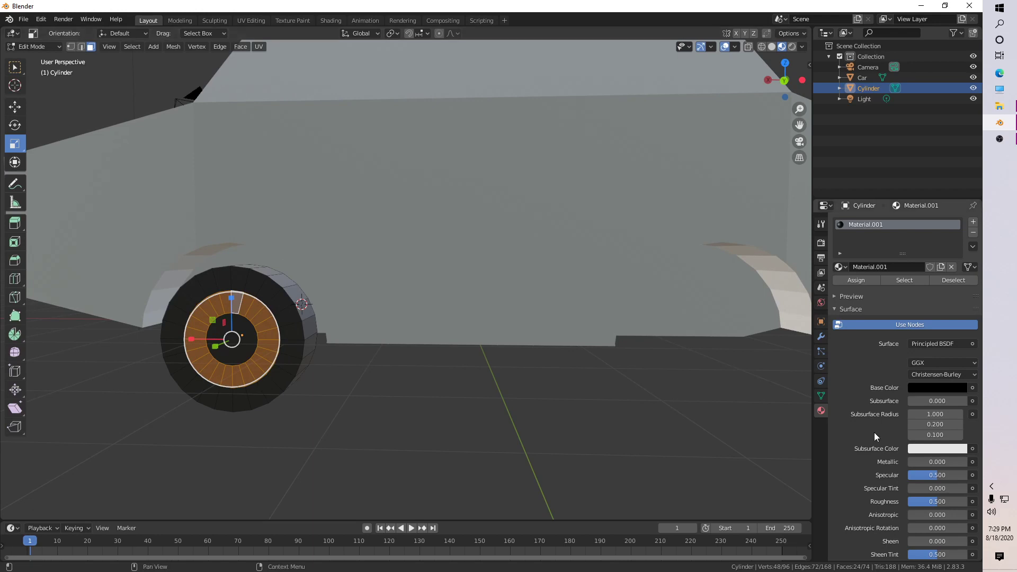
left_click(973, 221)
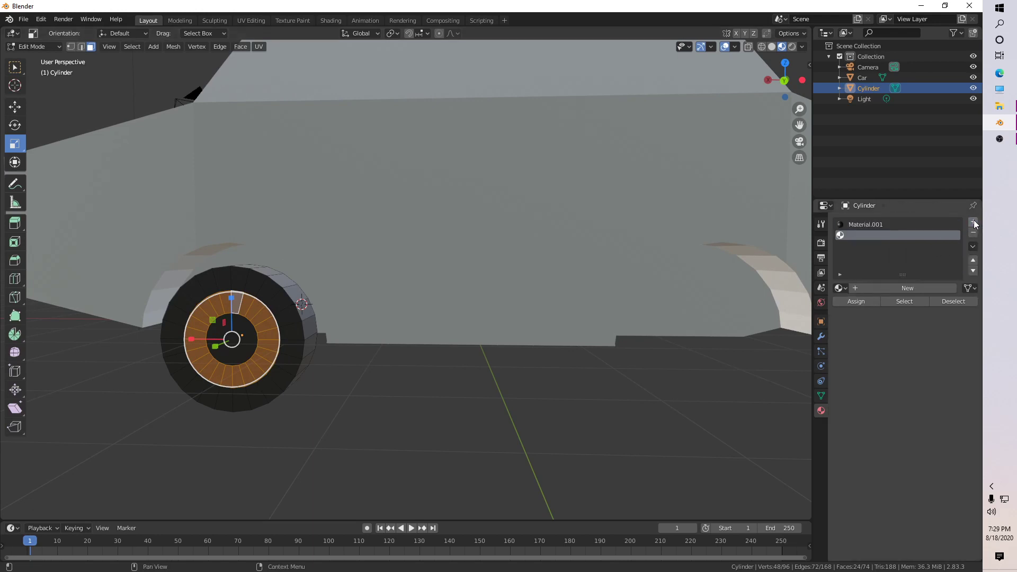
left_click(871, 286)
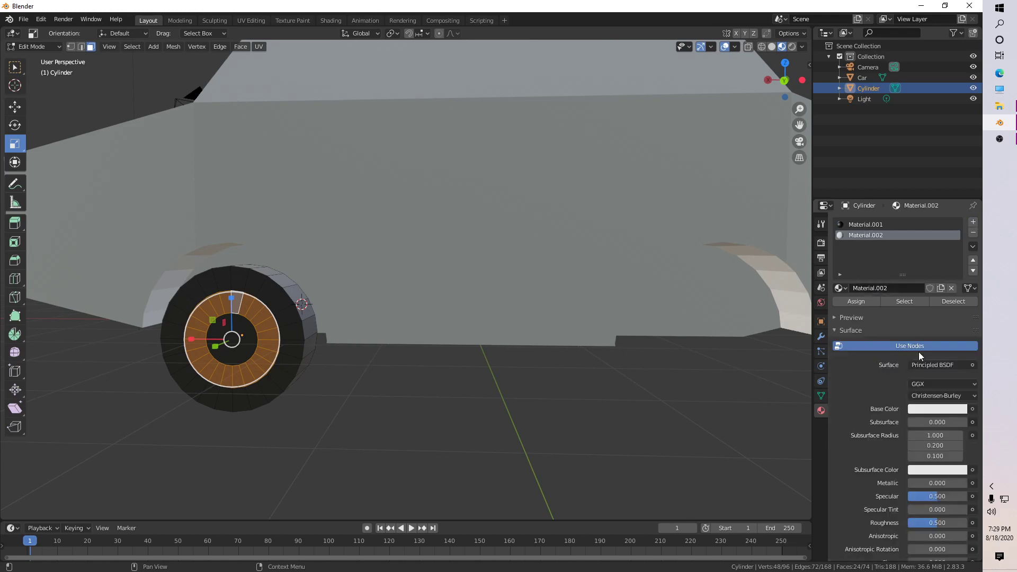
left_click(865, 305)
left_click(442, 422)
Return to Object Mode and examine the two-colored wheel against the car body.
scroll(275, 417, "up", 1)
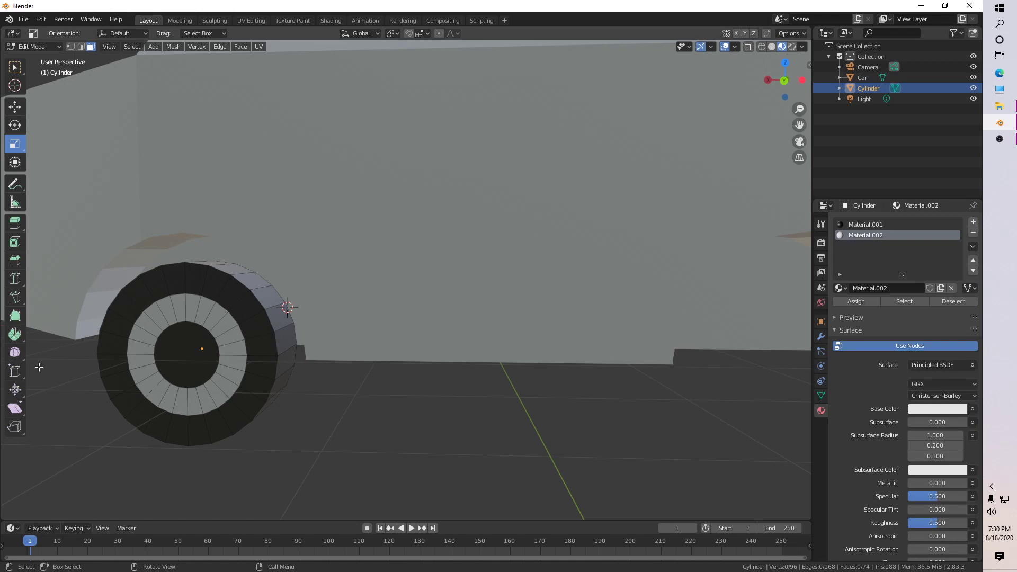
key("Tab")
left_click(437, 424)
scroll(437, 425, "down", 4)
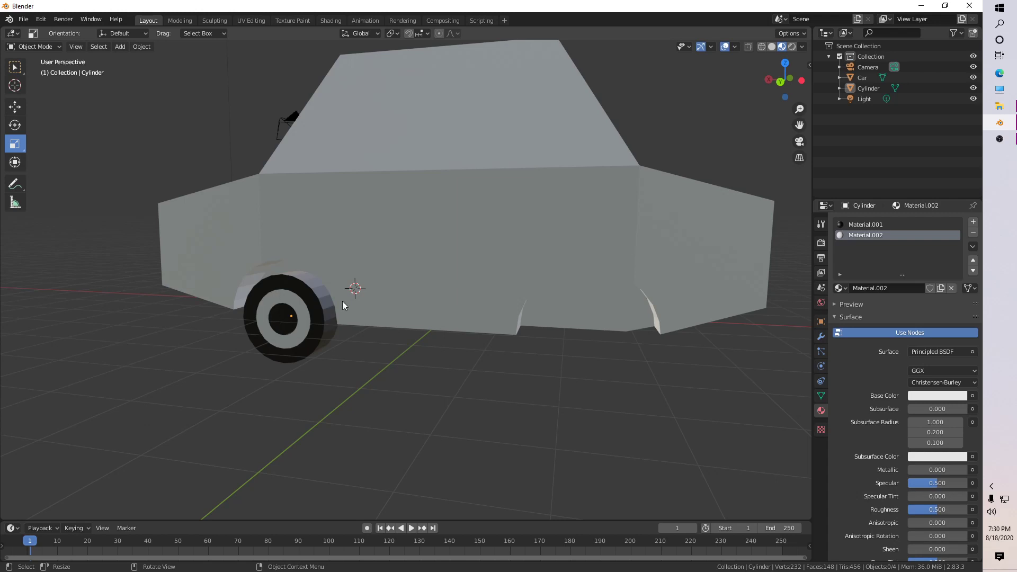
Extrude the wheel's white ring of faces inward by about 0.1 m in Edit Mode to recess the rim.
left_click(288, 316)
key("Tab")
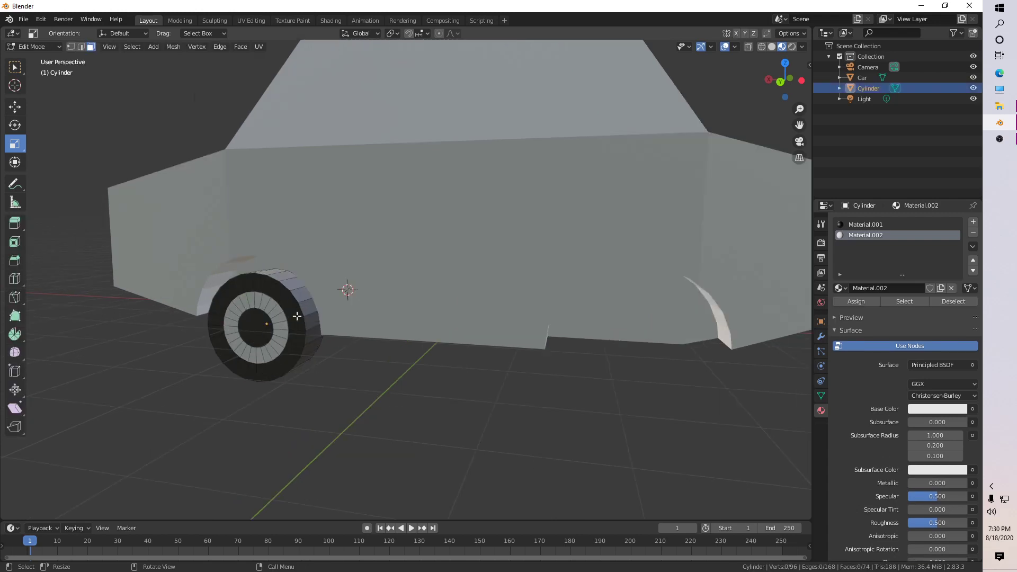
scroll(249, 321, "up", 2)
middle_click_drag(252, 330, 276, 338)
left_click(275, 319, "alt")
key("e")
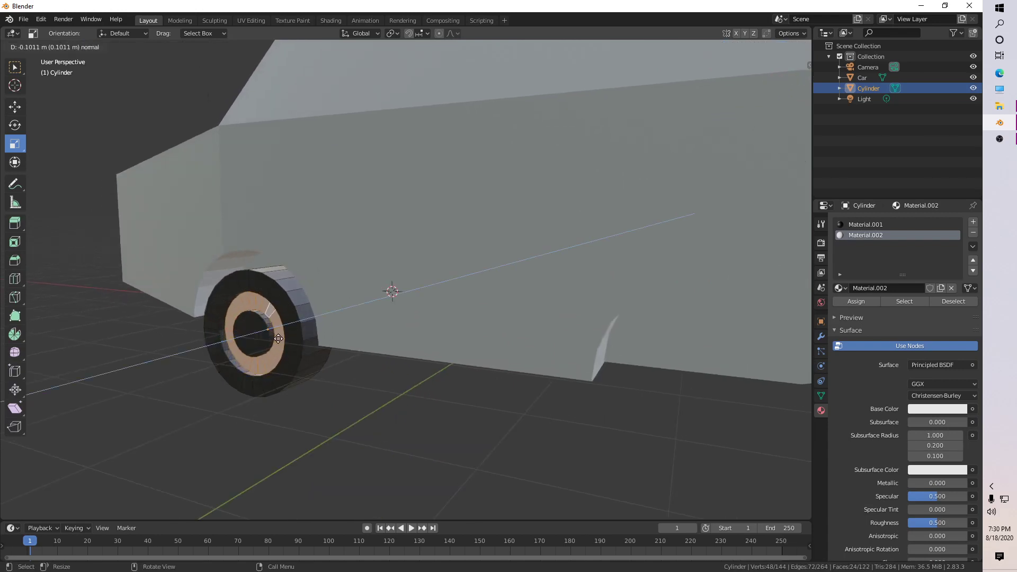
left_click(280, 343)
left_click(319, 411)
middle_click_drag(321, 412, 312, 407)
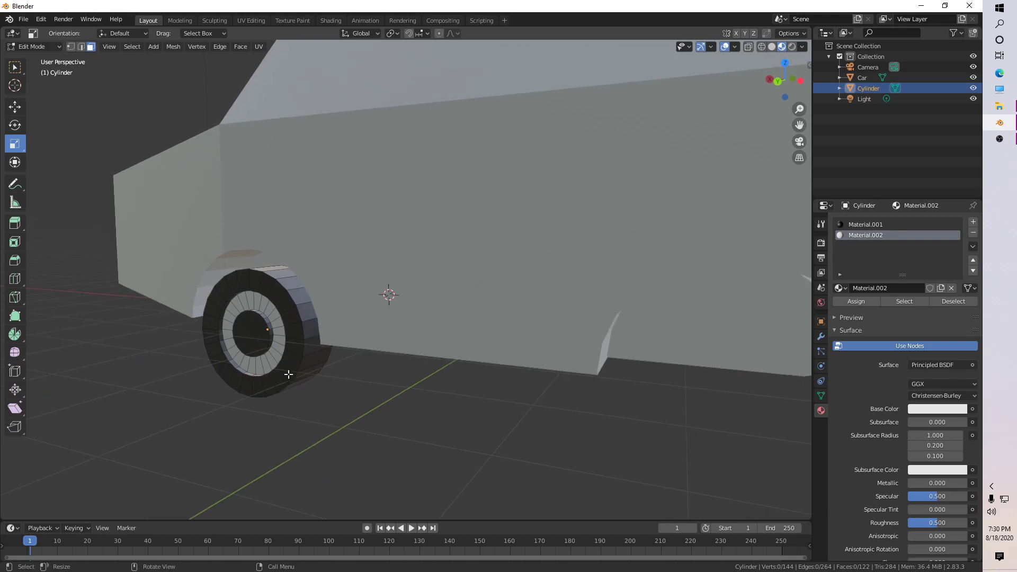
Return to Object Mode and deselect the wheel with the recessed rim.
scroll(254, 345, "up", 2)
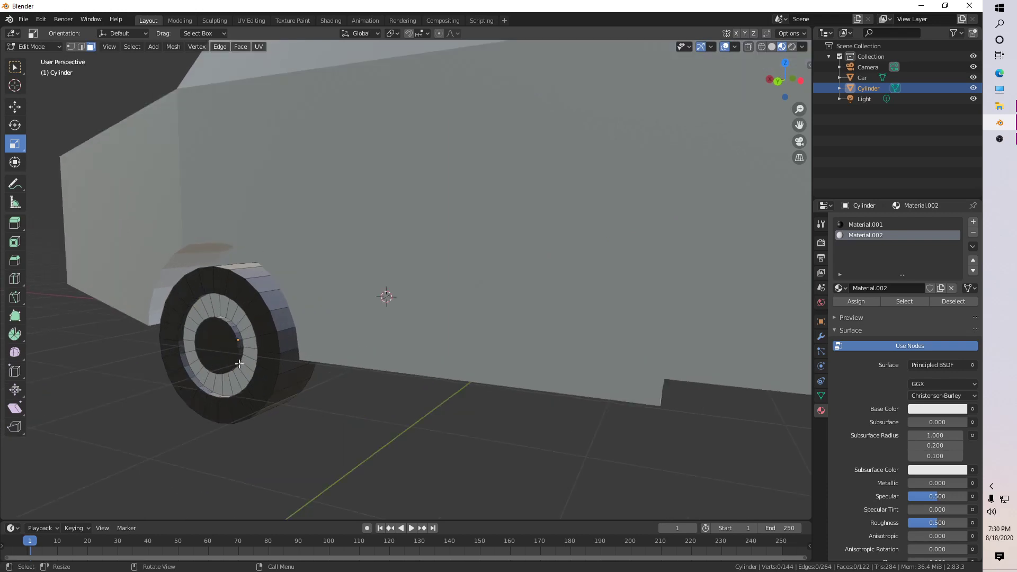
scroll(239, 363, "down", 2)
key("Tab")
left_click(364, 411)
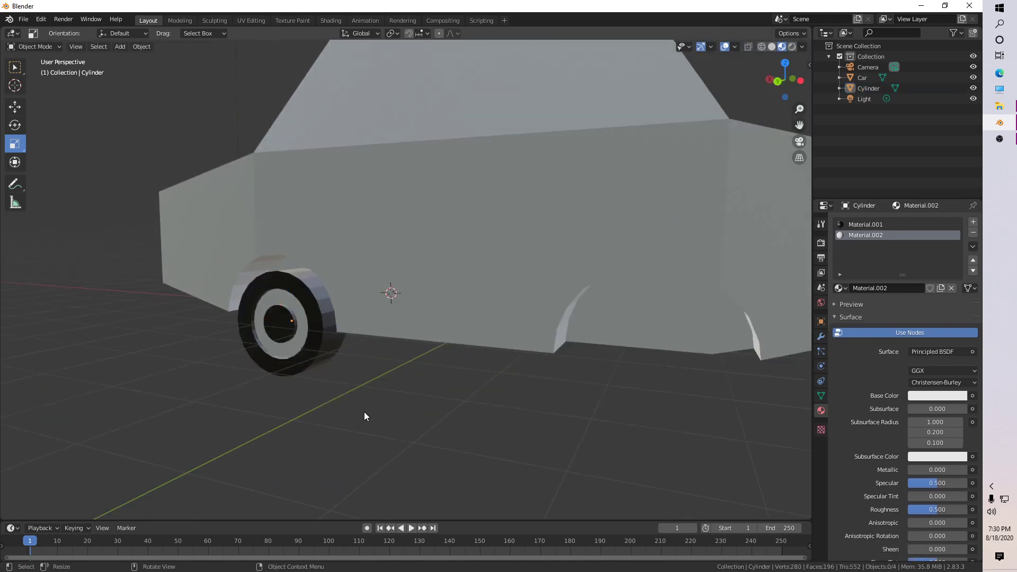
middle_click_drag(364, 411, 345, 387)
scroll(345, 392, "down", 3)
Paste a copy of the wheel and move it along X by about -5.07 m and 0.26 m into the other arch on that side.
left_click(335, 297)
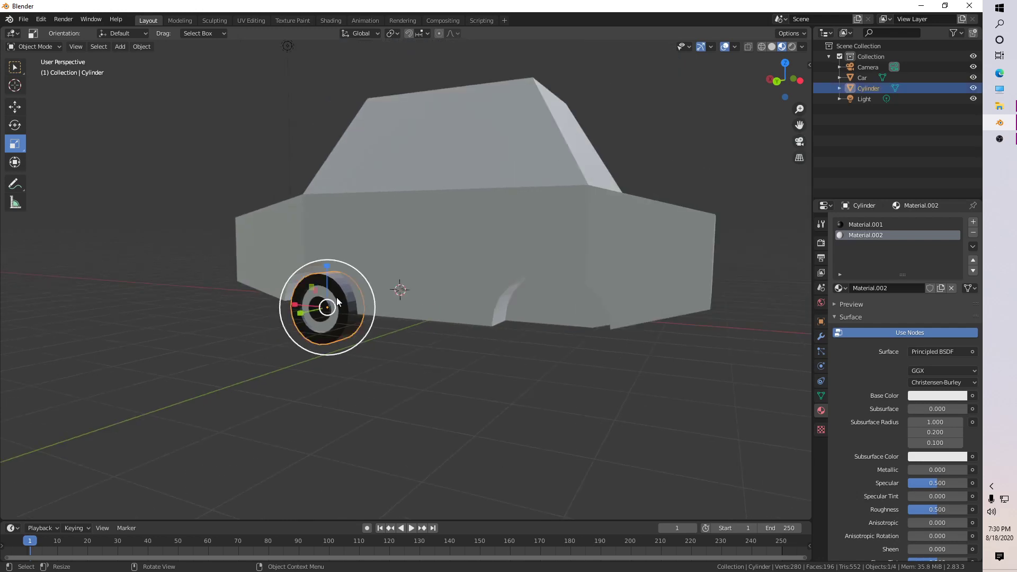
key("ctrl+c")
key("ctrl+v")
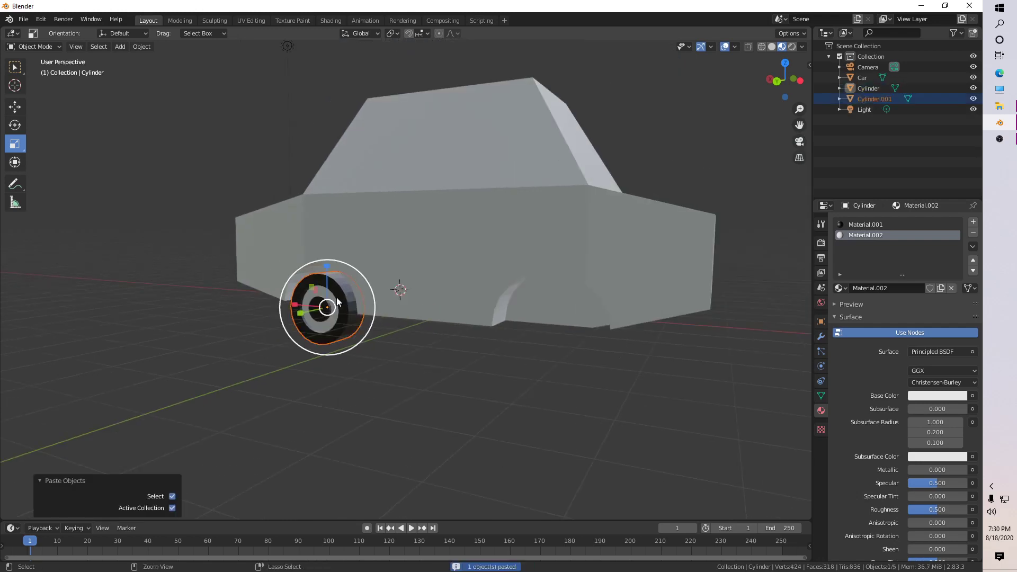
key("g")
scroll(354, 323, "down", 1)
left_click(776, 81)
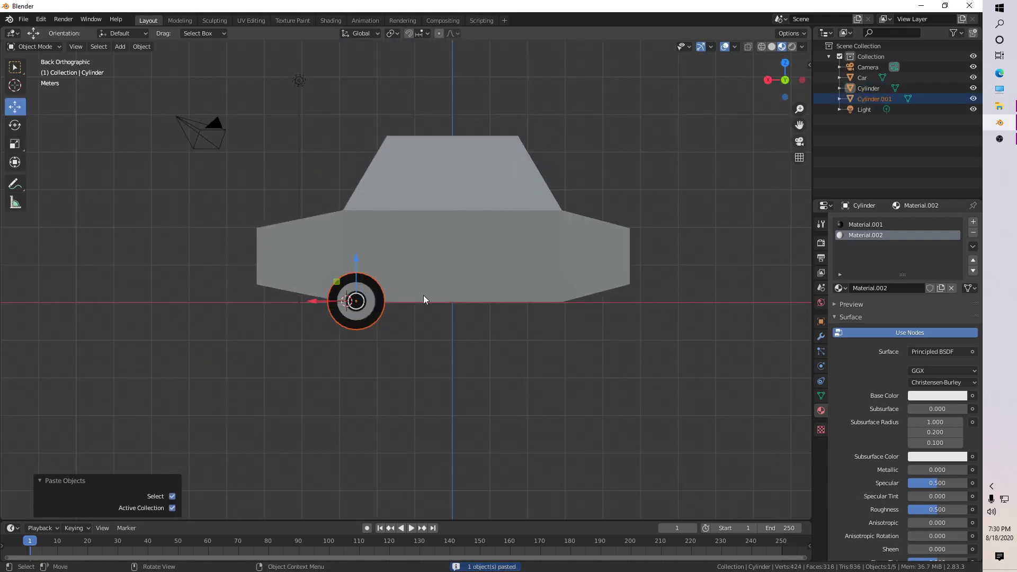
key("g")
key("x")
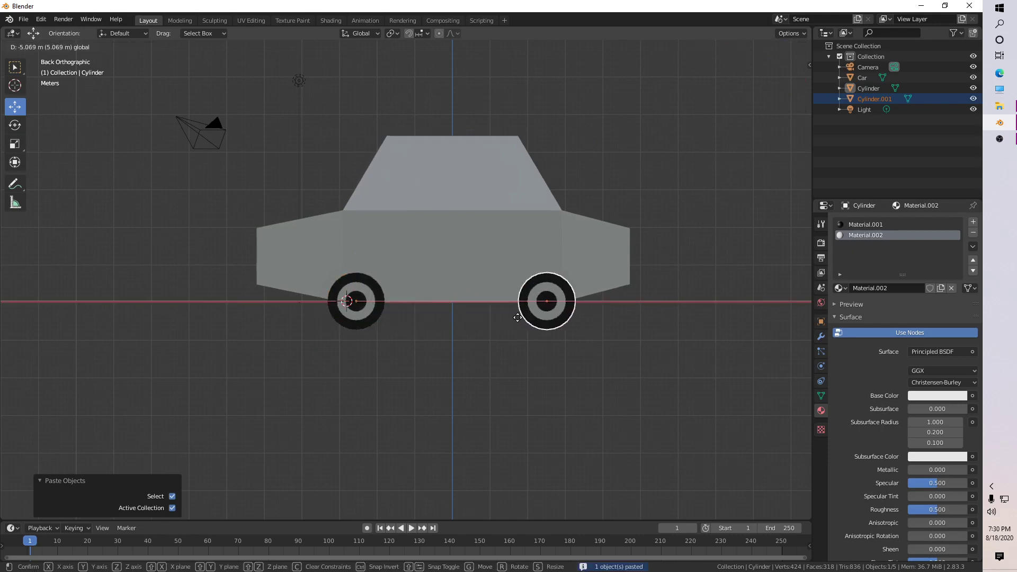
left_click(525, 309)
mouse_move(517, 317)
middle_mouse_down()
mouse_move(538, 331)
mouse_move(523, 336)
mouse_move(497, 317)
middle_mouse_up()
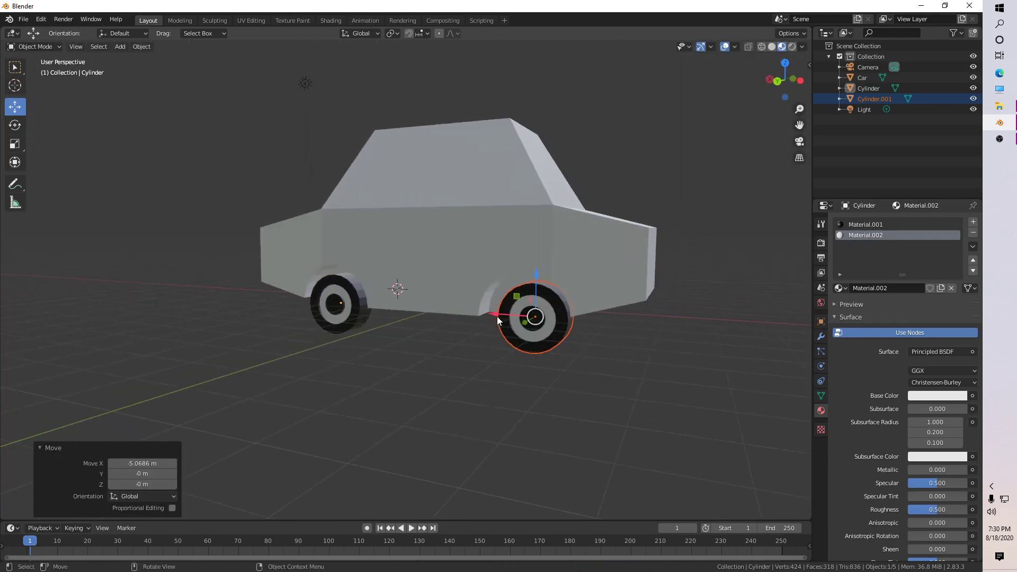
key("g")
middle_click_drag(524, 343, 673, 75)
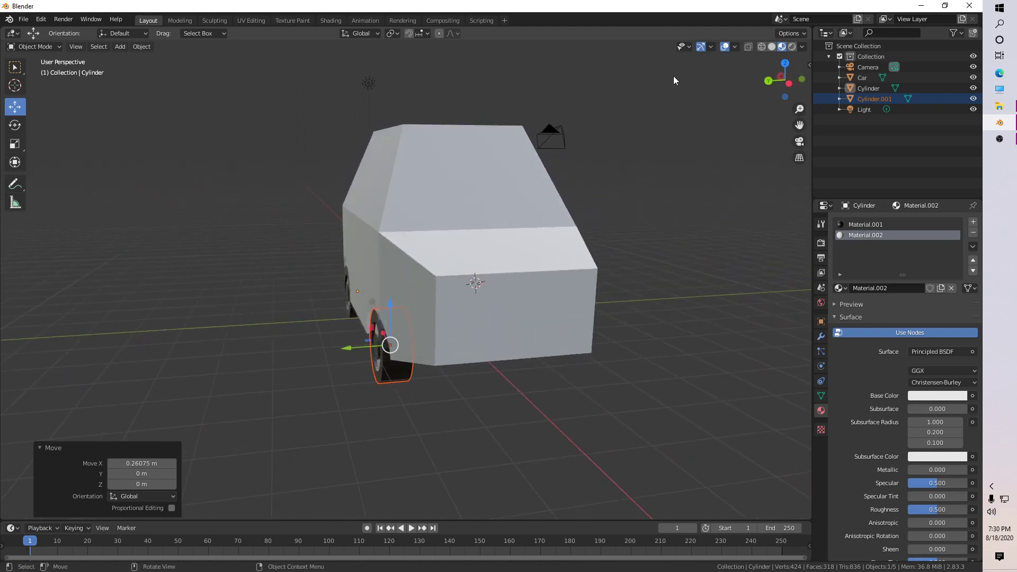
Paste another copy of the wheel and move it about -3.37 m along Y to the opposite side, adjusting it by 0.03 m.
left_click(784, 80)
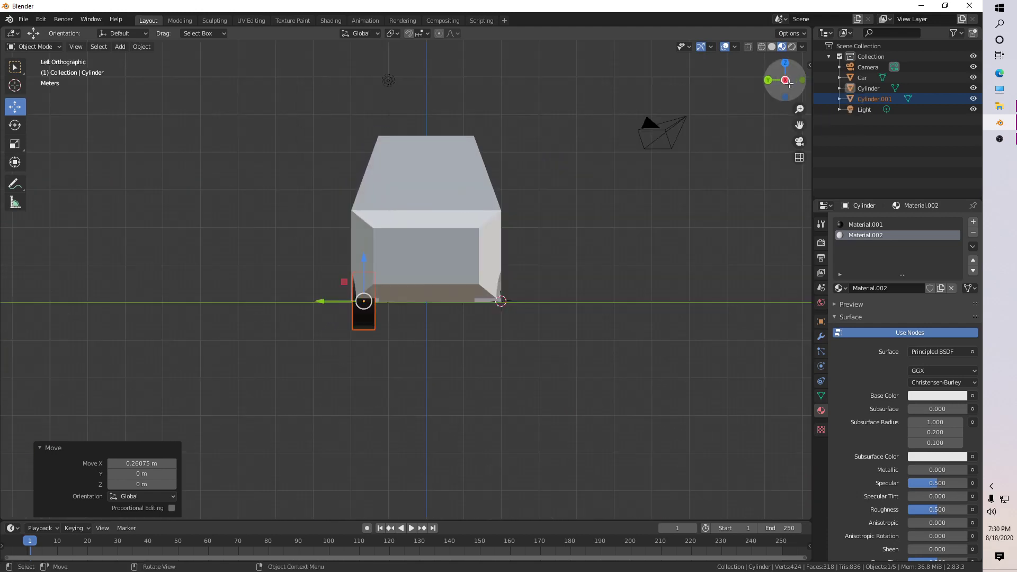
key("ctrl+v")
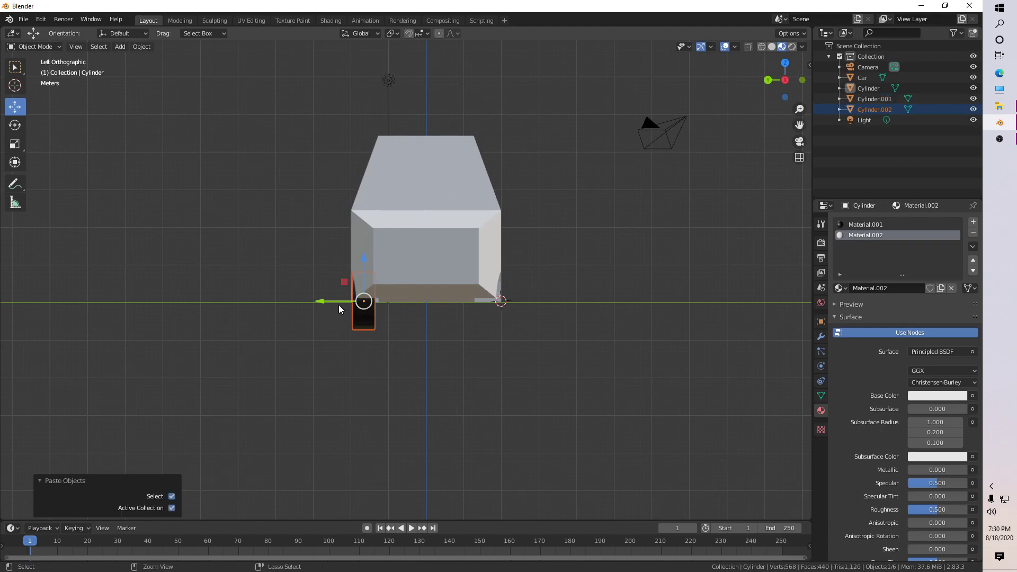
key("g")
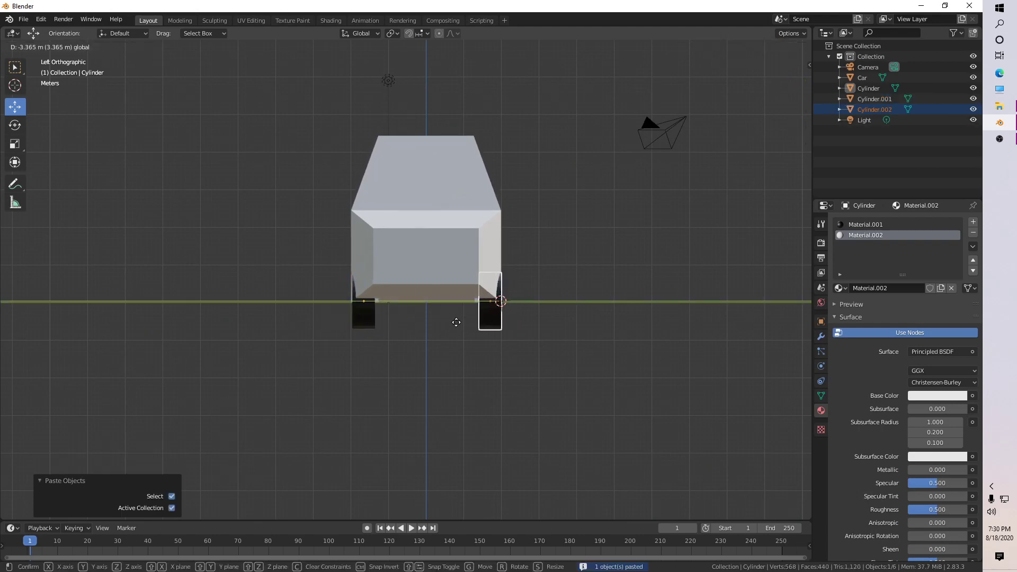
left_click(456, 322)
middle_click_drag(456, 322, 492, 323)
left_click_drag(479, 318, 477, 317)
middle_click_drag(560, 312, 783, 128)
Rotate the opposite-side wheel around X to about 269° so its rim faces outward, and deselect it.
left_click(779, 79)
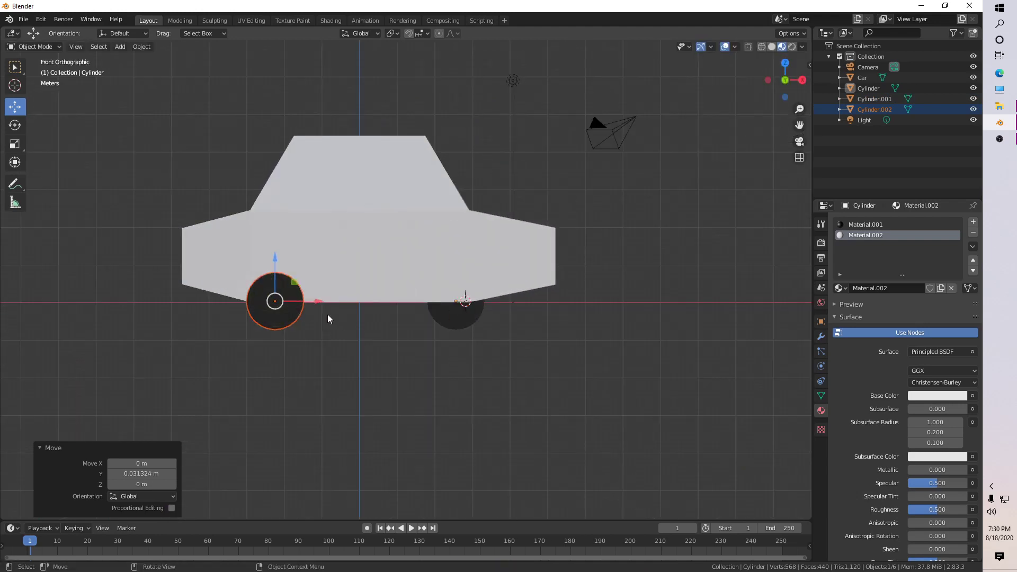
middle_click_drag(309, 317, 419, 329)
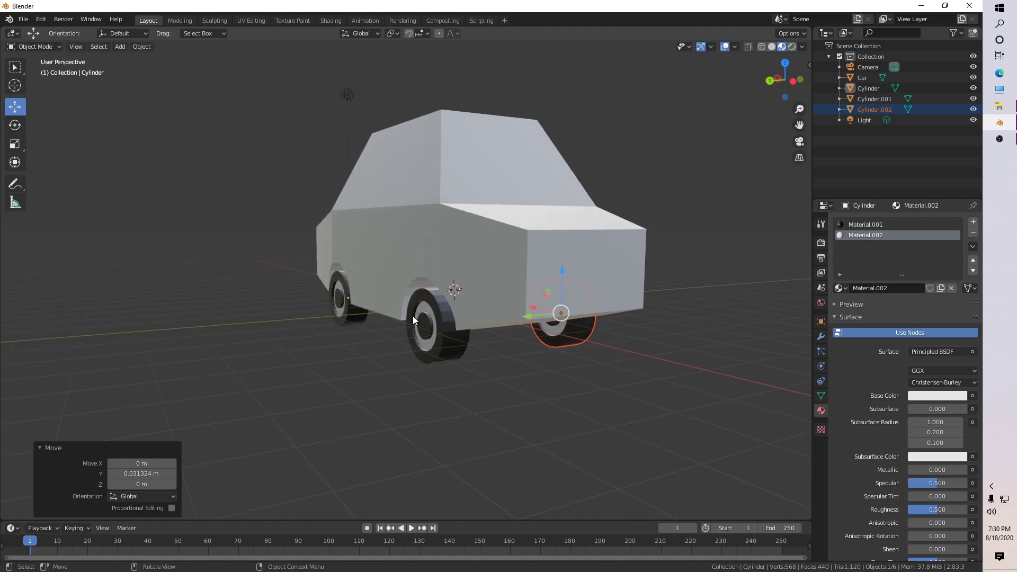
middle_click_drag(430, 321, 448, 338)
key("shift+space")
key("r")
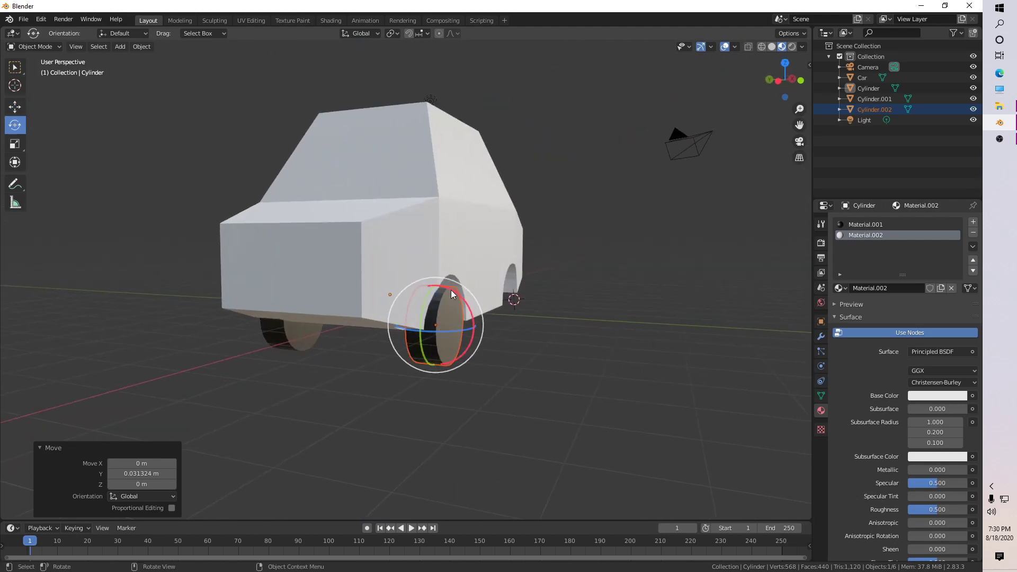
left_click_drag(450, 291, 470, 341)
left_click(822, 322)
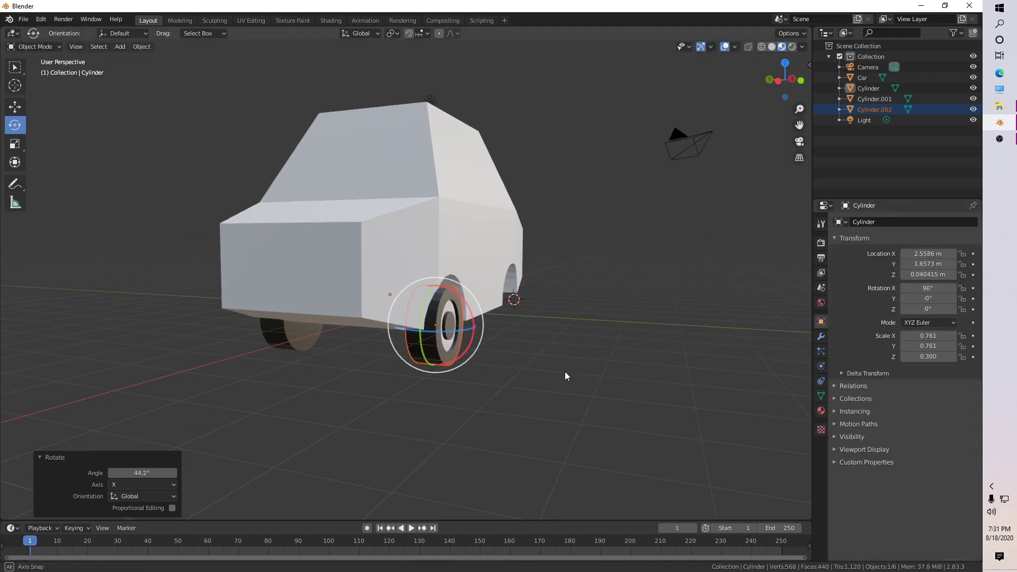
middle_click_drag(564, 371, 500, 389)
left_click(500, 389)
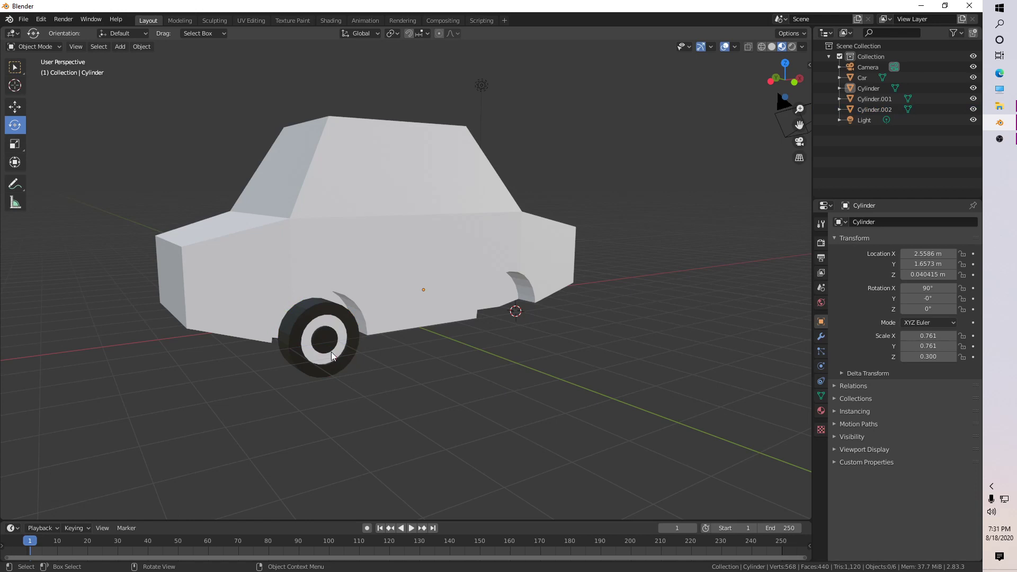
Paste a copy of the rotated wheel and move it along X into the remaining wheel arch.
left_click(331, 352)
key("shift+space")
key("g")
middle_click_drag(331, 351, 366, 320)
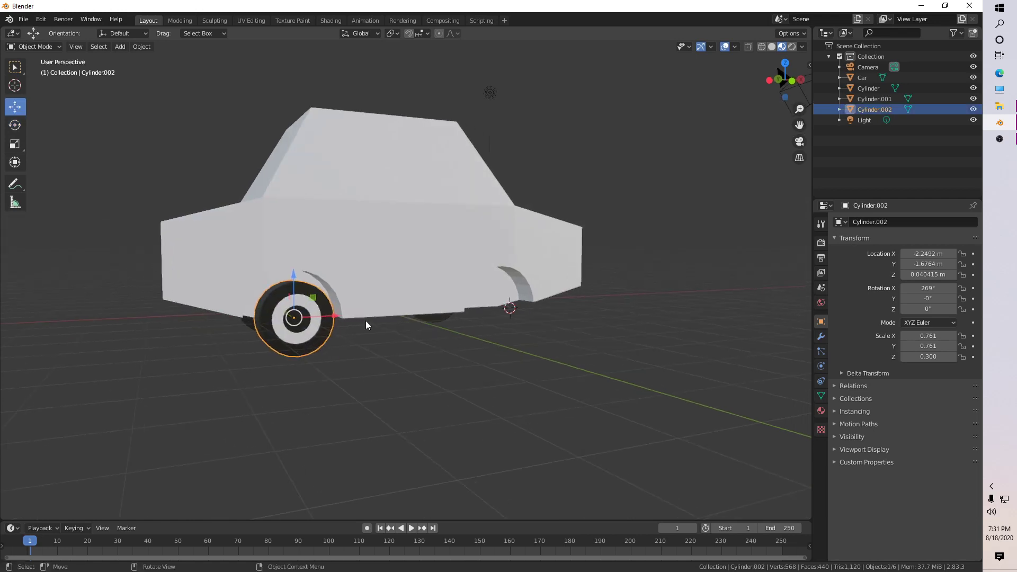
left_click(791, 82)
key("ctrl+c")
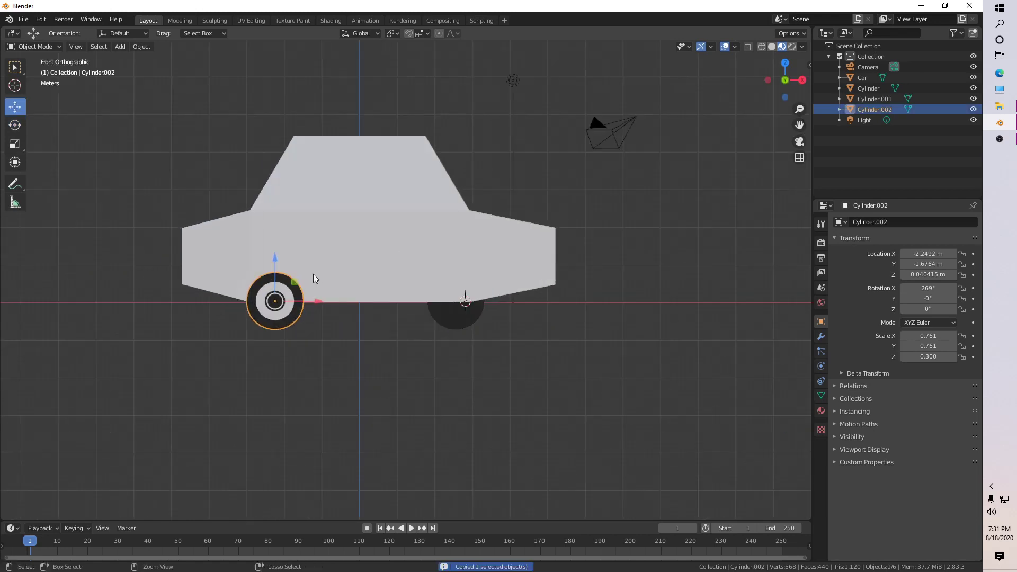
key("ctrl+v")
left_click_drag(316, 303, 500, 322)
left_click(373, 376)
middle_click_drag(373, 376, 376, 325)
Remove the car body's existing material and add a new one in its place.
left_click(405, 300)
scroll(413, 339, "down", 2)
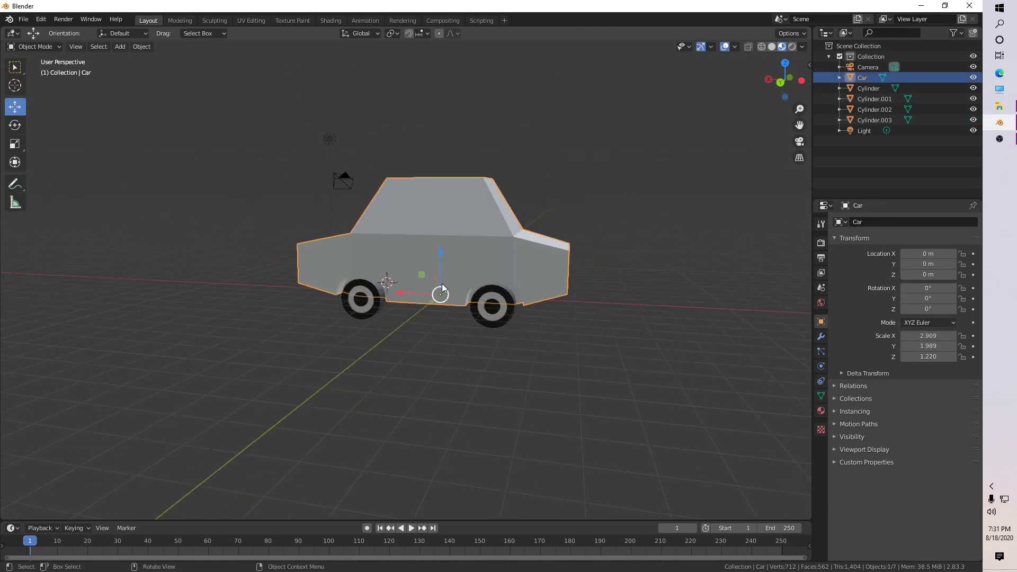
middle_click_drag(446, 284, 437, 285)
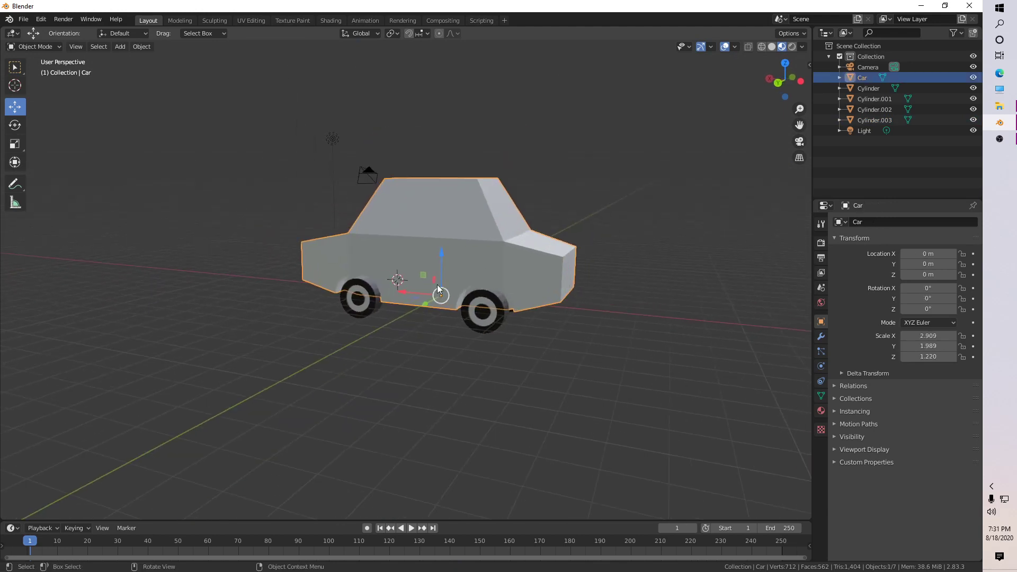
left_click(821, 411)
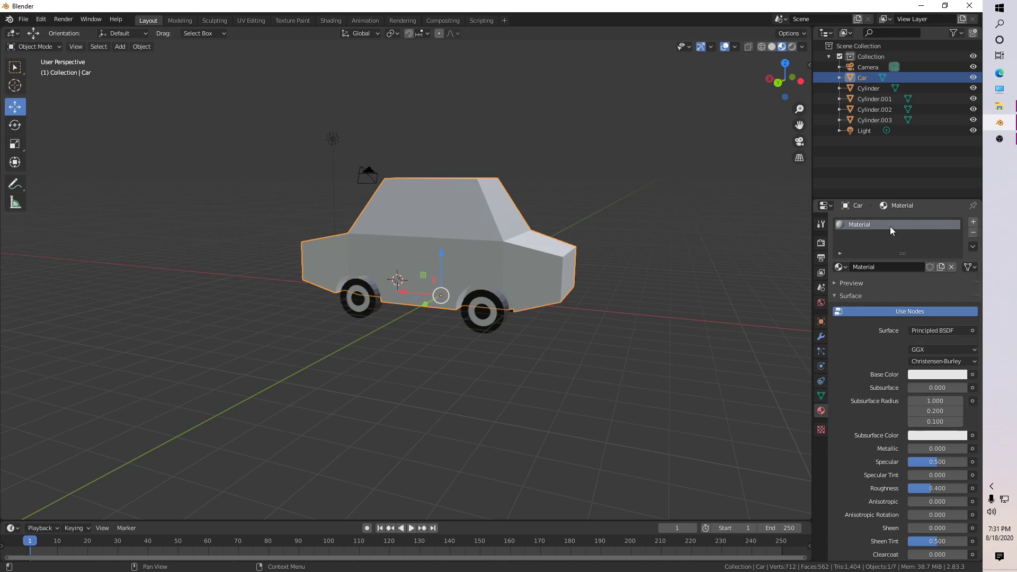
left_click(973, 233)
left_click(972, 223)
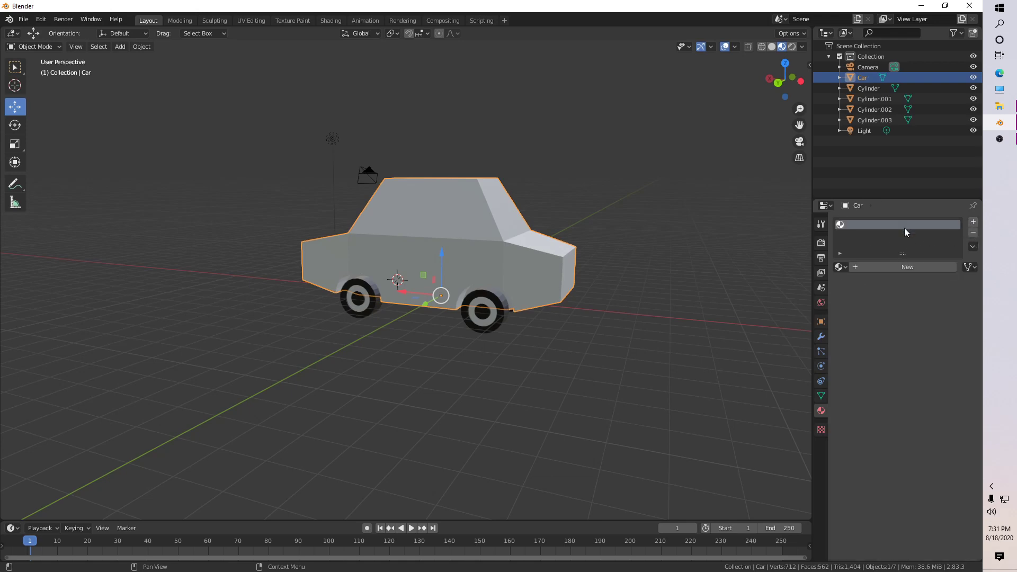
left_click(871, 267)
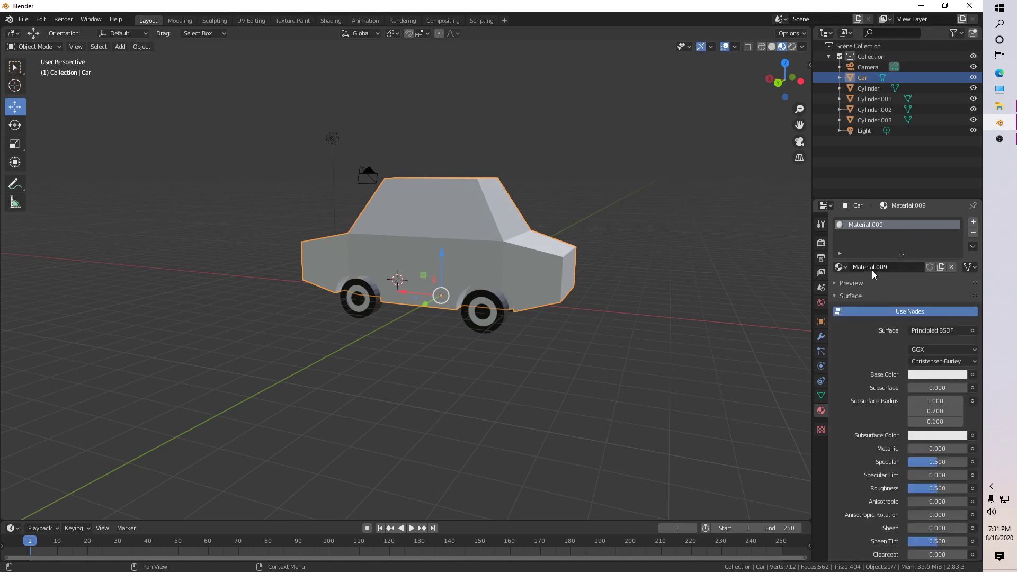
Rename the car body's new material to Red Color.
left_click(839, 267)
left_click(842, 268)
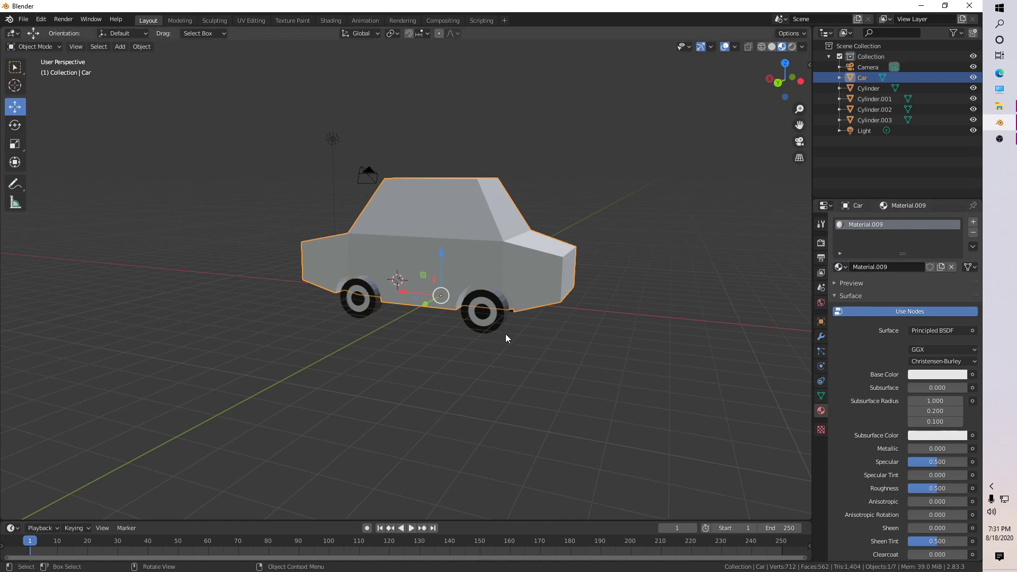
left_click(839, 267)
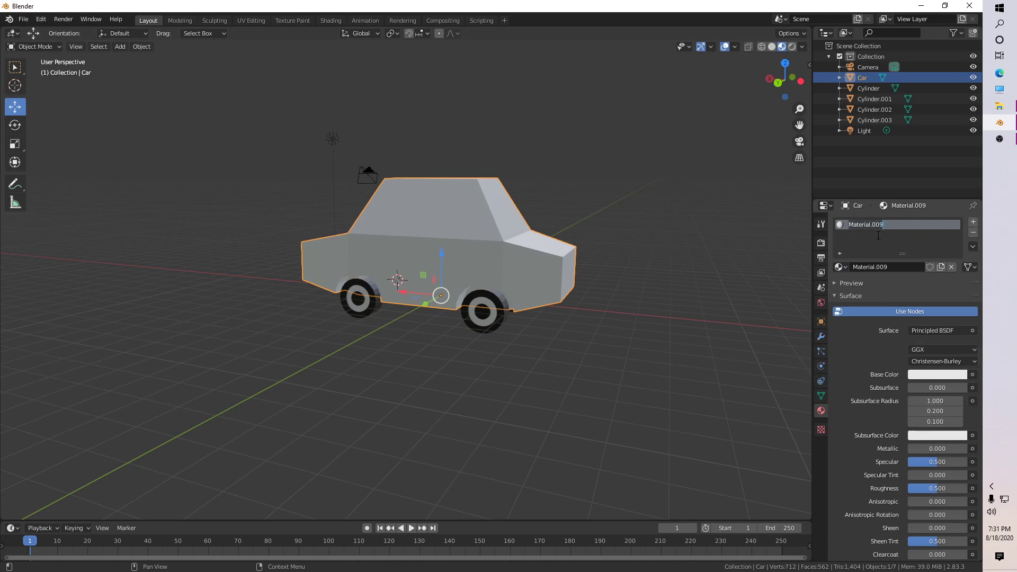
type("Red Color")
key("Return")
Set the Red Color material's base color to light green with HSV about 0.321, 0.590, 0.906.
left_click(939, 373)
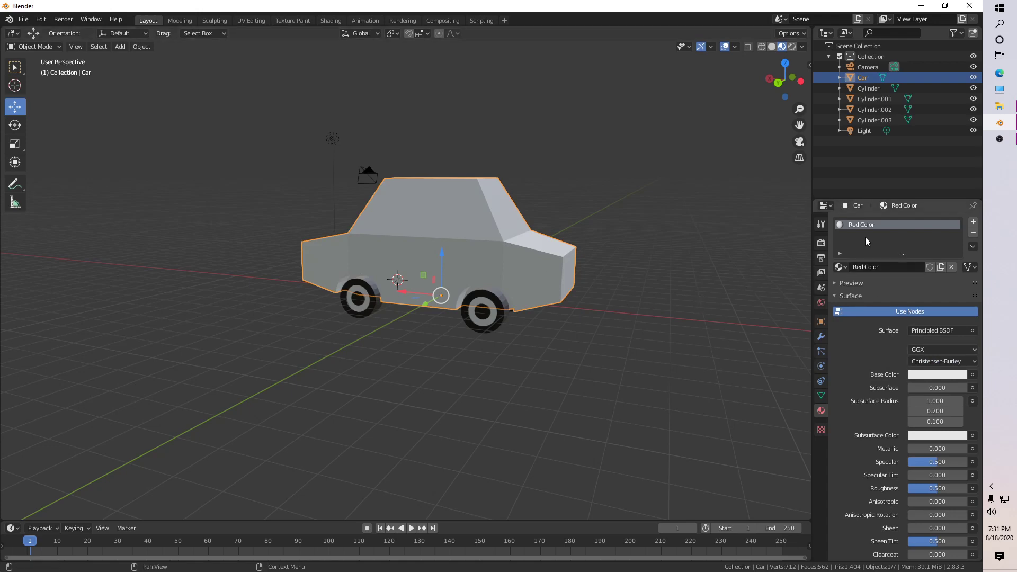
left_click(930, 375)
mouse_move(914, 260)
left_mouse_down()
mouse_move(911, 291)
mouse_move(914, 269)
mouse_move(884, 245)
mouse_move(891, 256)
left_mouse_up()
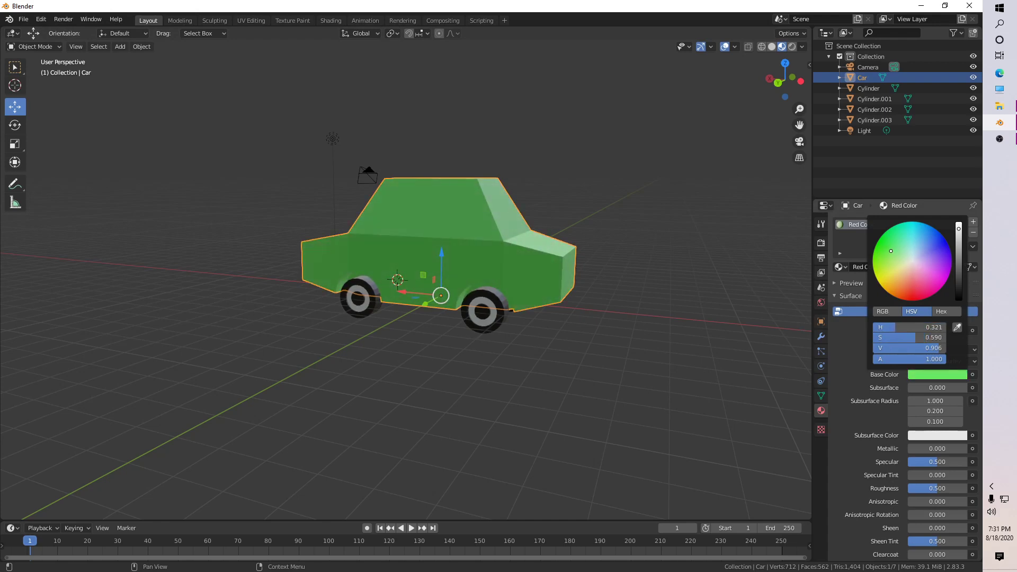
left_click(589, 359)
Examine the green car and its wheels from several angles, briefly in Edit Mode.
middle_click_drag(587, 358, 494, 319)
scroll(570, 353, "up", 2)
left_click(460, 233)
key("Tab")
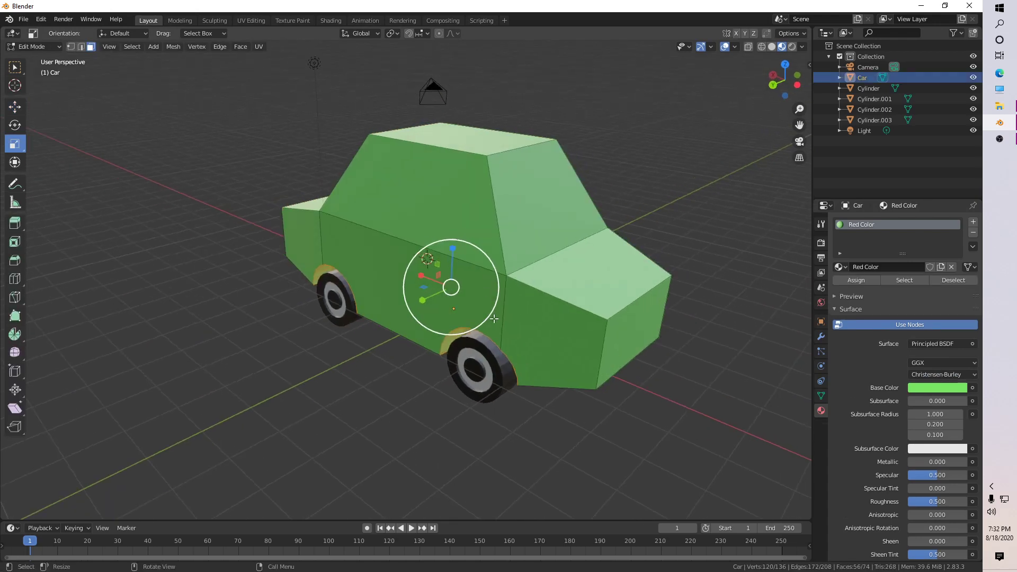
key("Tab")
middle_click_drag(522, 352, 530, 330)
scroll(529, 331, "down", 3)
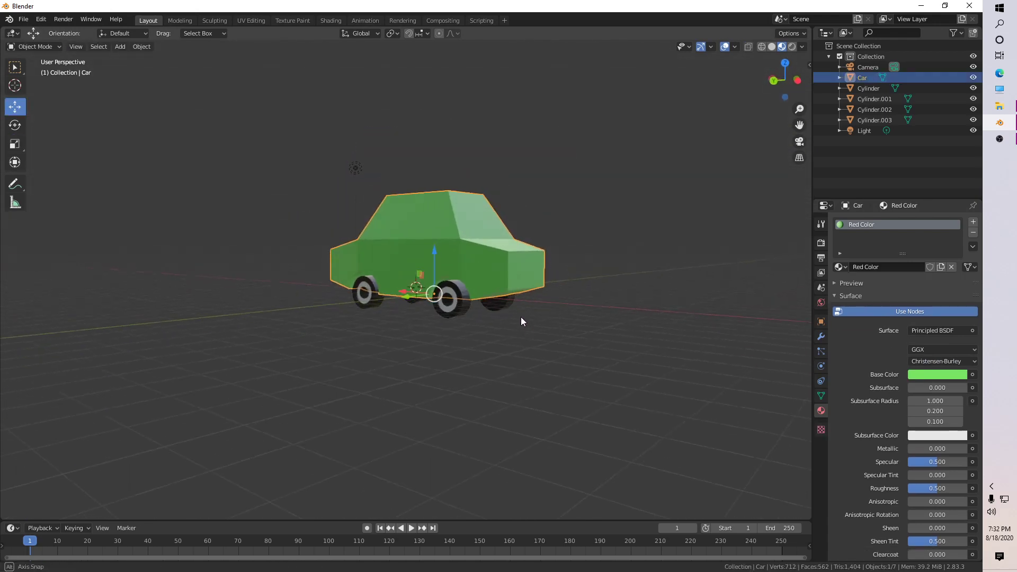
Join the four wheels to the car body with the body as the active object, and clear the selection.
left_click(452, 302)
left_click(481, 245)
middle_click_drag(610, 365, 611, 348)
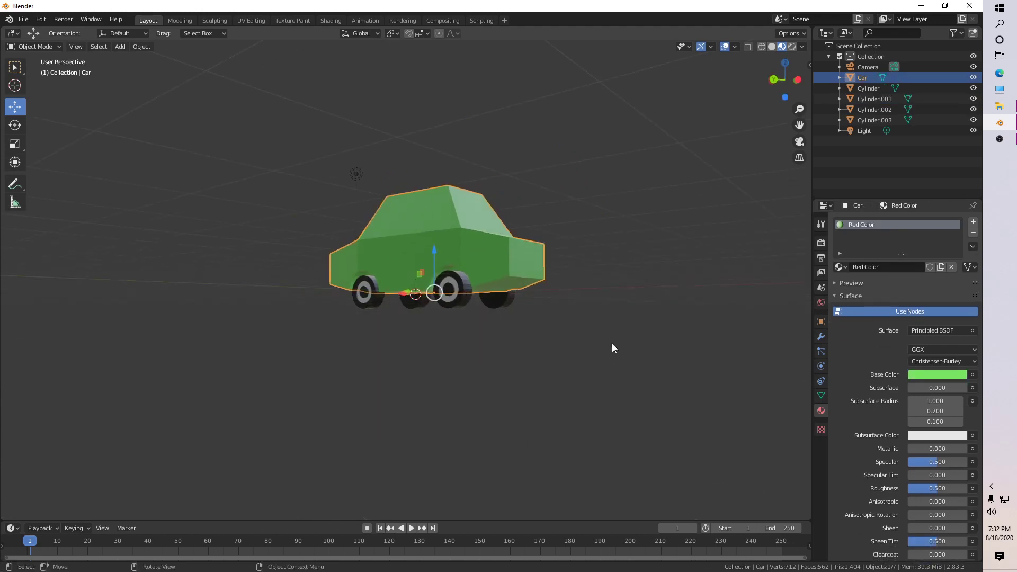
left_click_drag(612, 347, 342, 231)
key("a")
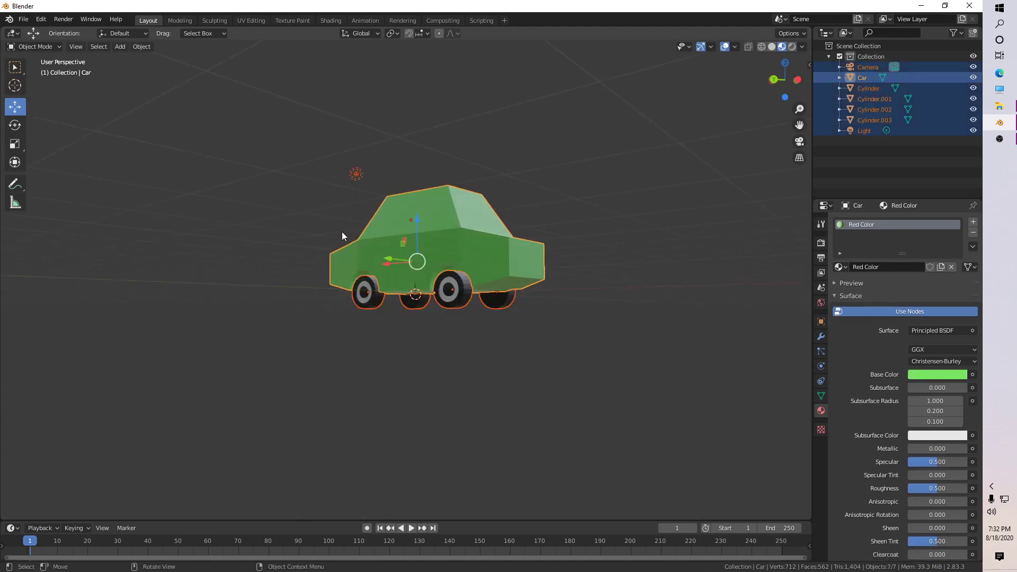
key("ctrl+j")
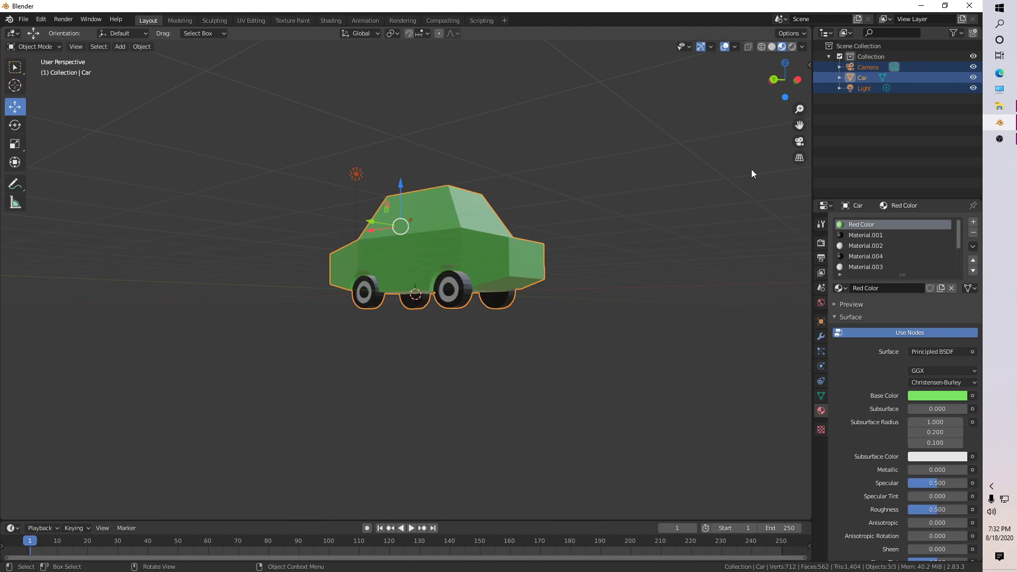
middle_click_drag(510, 307, 548, 332)
left_click(548, 333)
Inspect the car from below, review its Set Origin options, and clear the selection.
left_click(418, 241)
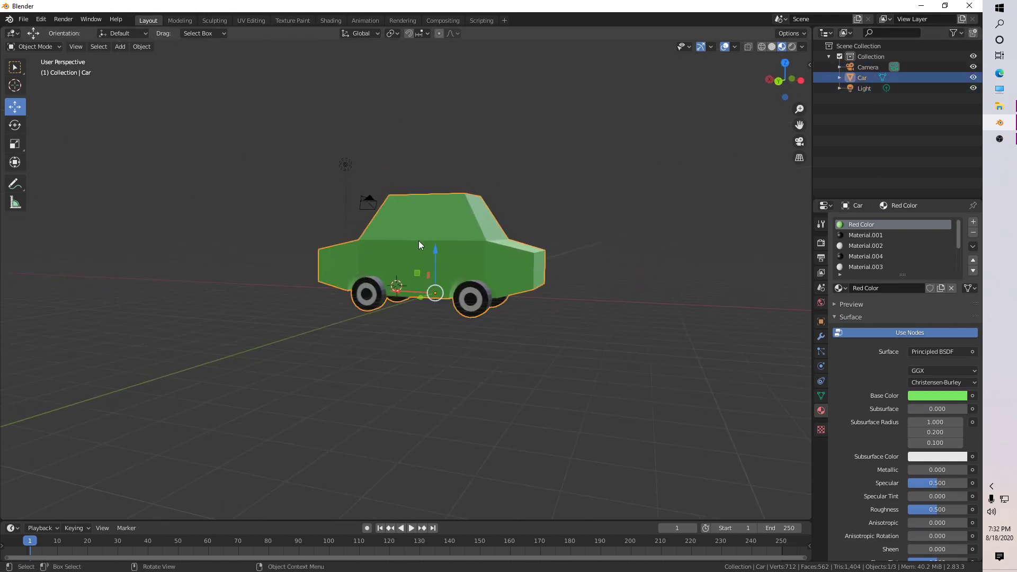
middle_click_drag(439, 299, 441, 294)
scroll(444, 298, "up", 2)
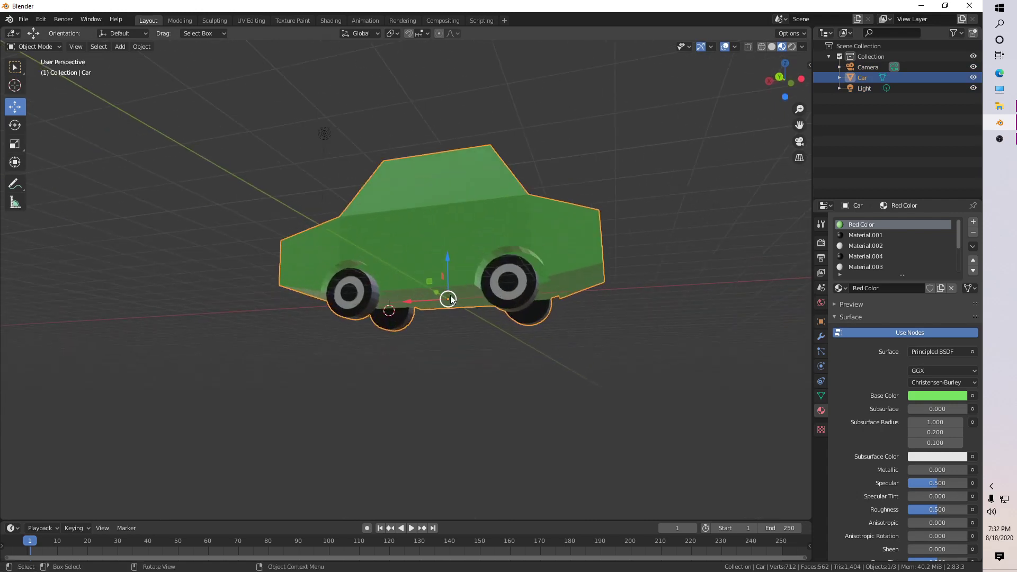
middle_click_drag(481, 133, 462, 189)
middle_click_drag(433, 277, 439, 246)
right_click(425, 293)
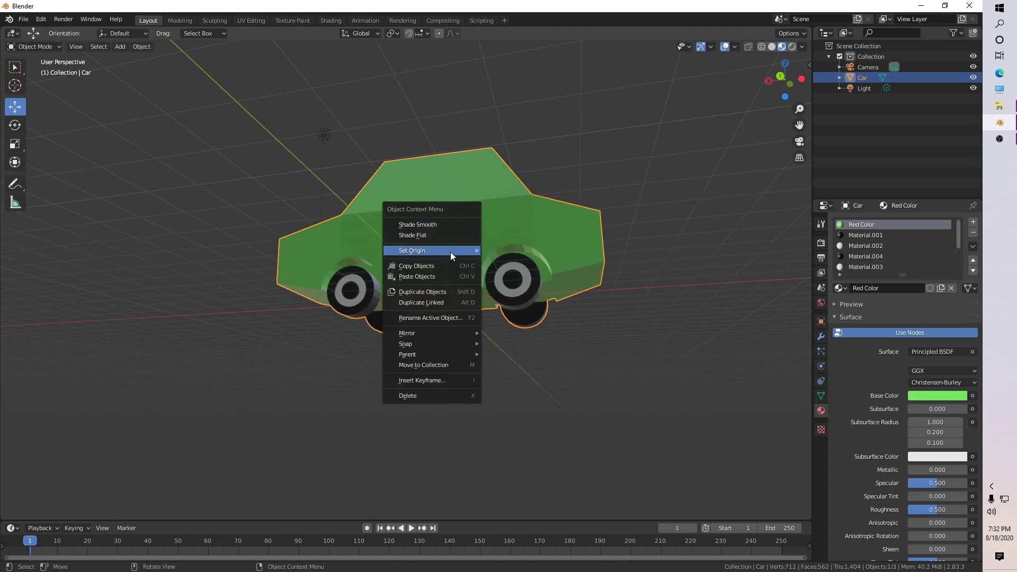
mouse_move(451, 251)
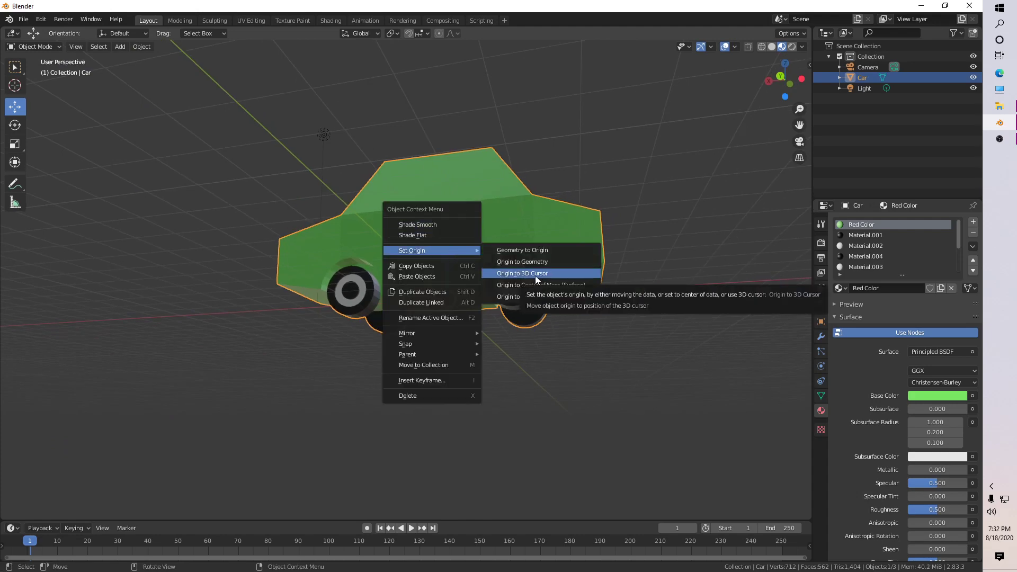
left_click(534, 276)
left_click(519, 349)
middle_click_drag(455, 297, 504, 274)
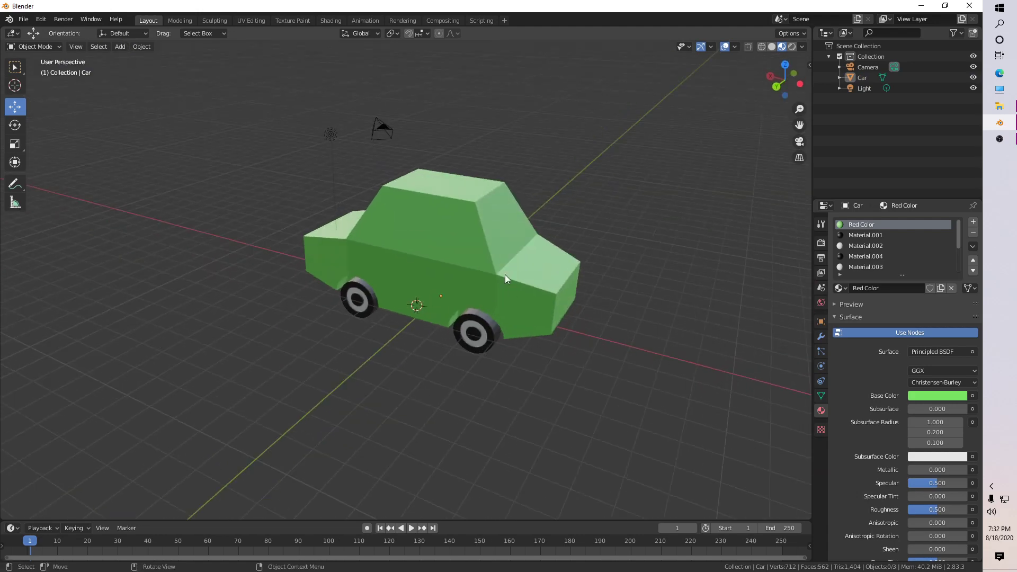
In Edit Mode, inset the sloped cabin face at one end of the car by about 0.23 m.
left_click(489, 238)
key("Tab")
key("grave")
left_click(549, 277)
scroll(488, 352, "down", 1)
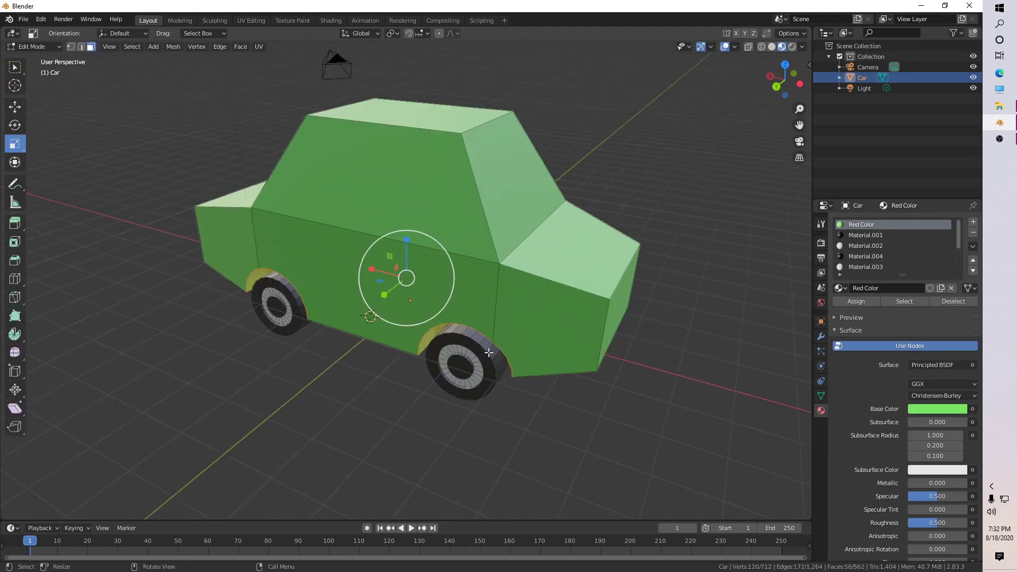
middle_click_drag(488, 352, 479, 321)
middle_click_drag(504, 273, 501, 224)
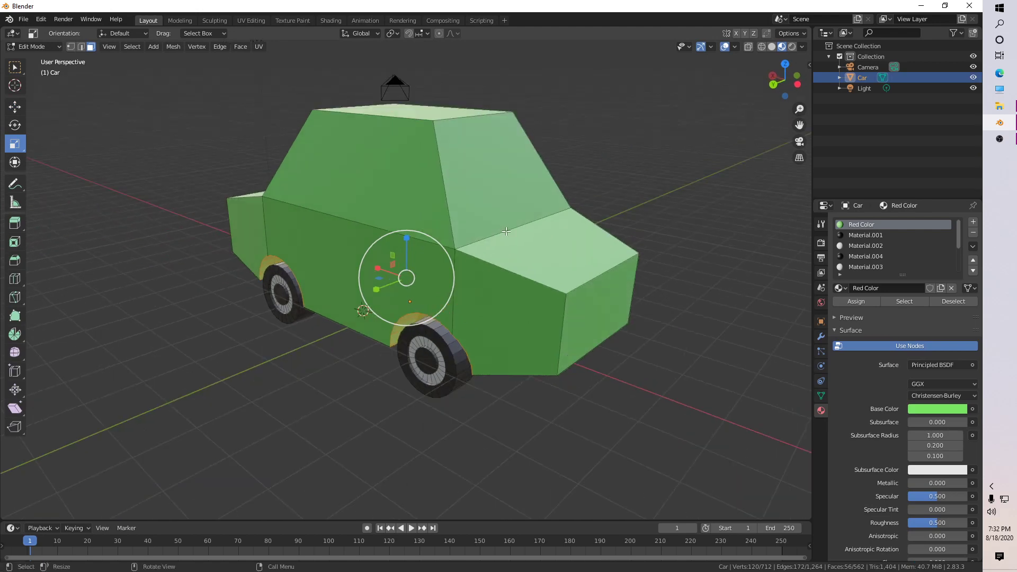
scroll(506, 231, "down", 1)
left_click(450, 176)
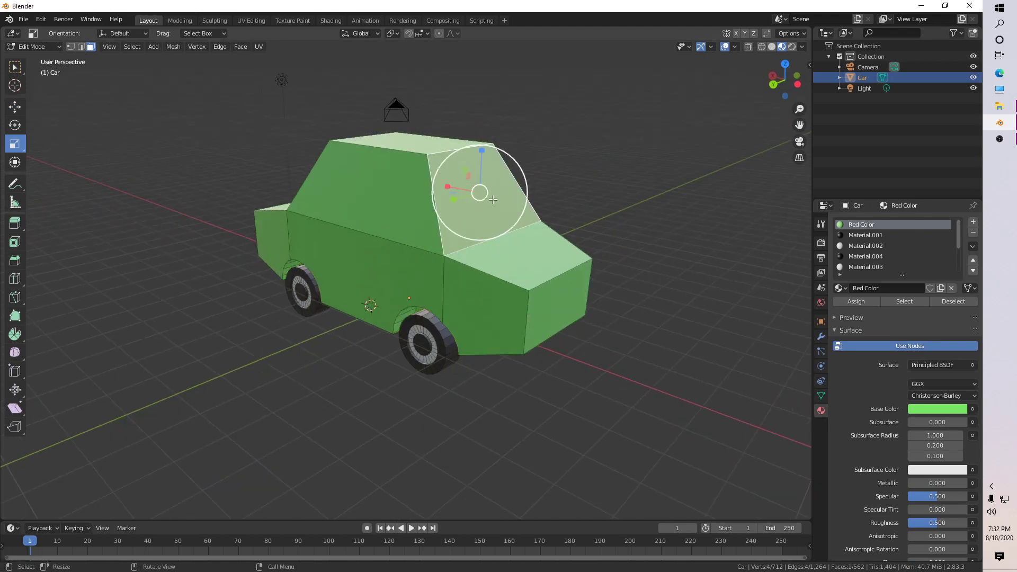
scroll(493, 200, "down", 2)
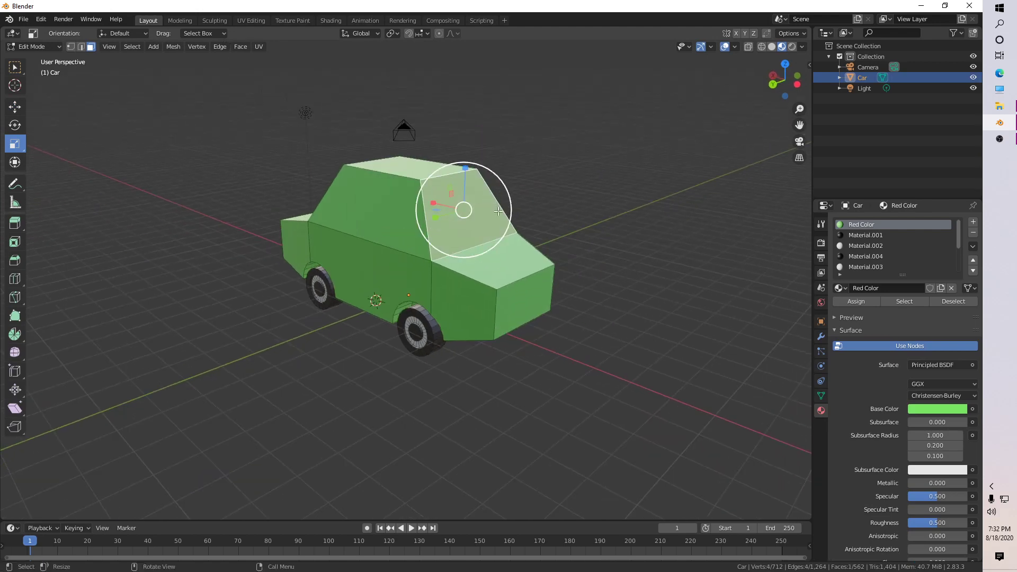
key("i")
left_click(472, 232)
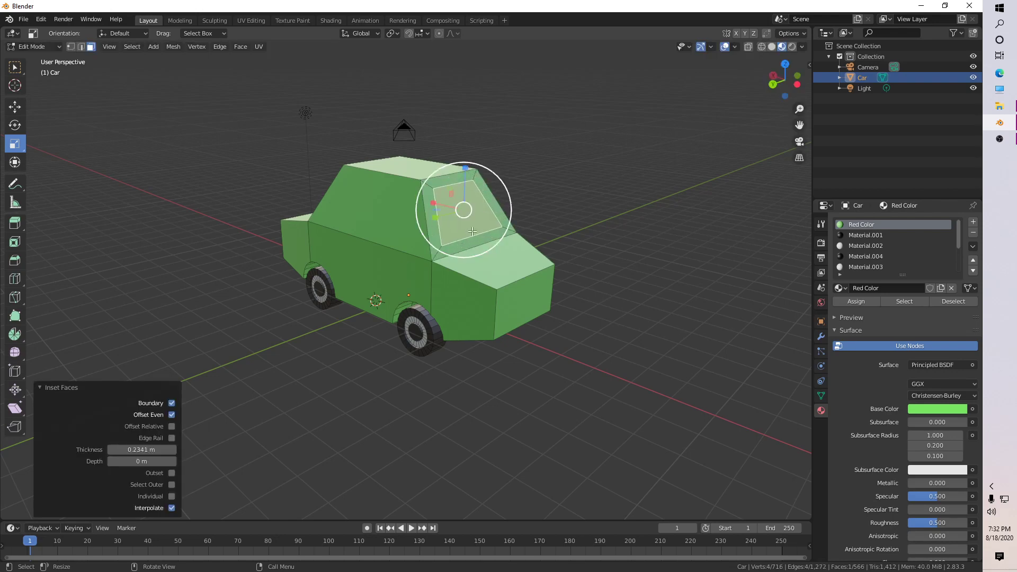
Inset the sloped cabin face at the opposite end of the car to form a matching window, and clear the selection.
middle_click_drag(472, 232, 602, 229)
left_click(382, 208)
key("i")
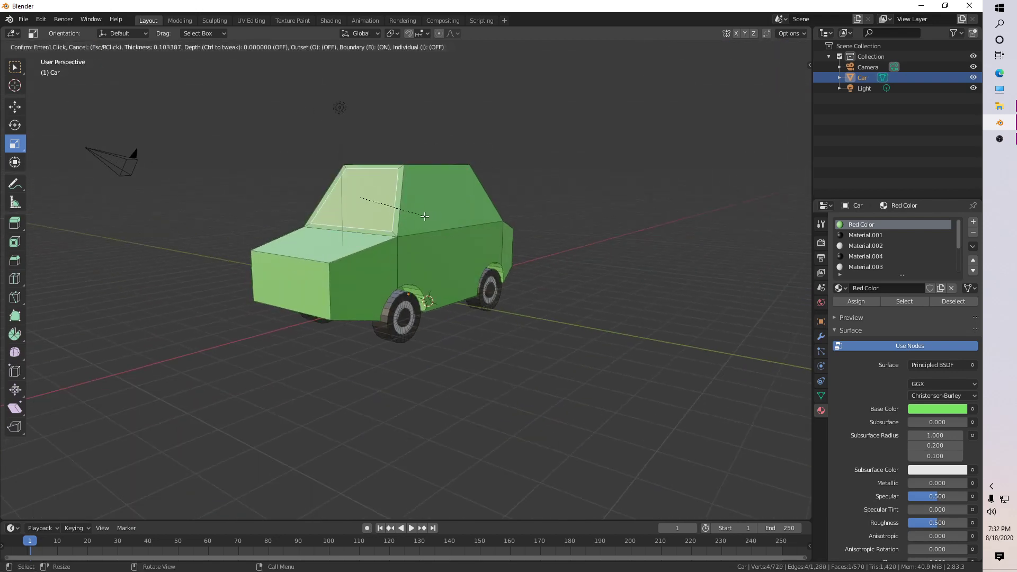
left_click(416, 217)
middle_click_drag(428, 212, 538, 238)
left_click(580, 220)
Add a single loop cut across the cabin near its middle, dividing each side into two window areas, and deselect it.
key("ctrl+r")
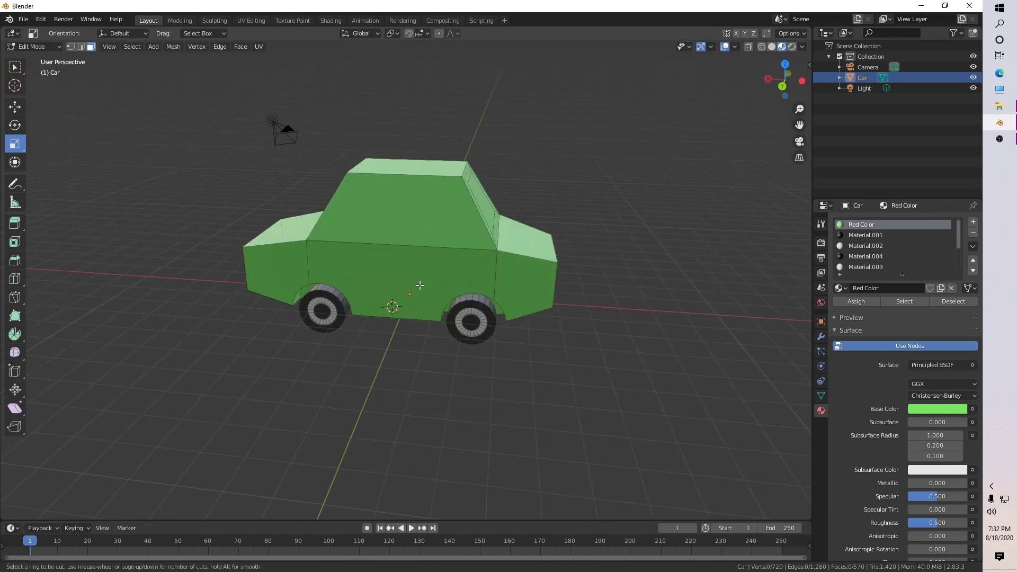
left_click(402, 256)
left_click(402, 256)
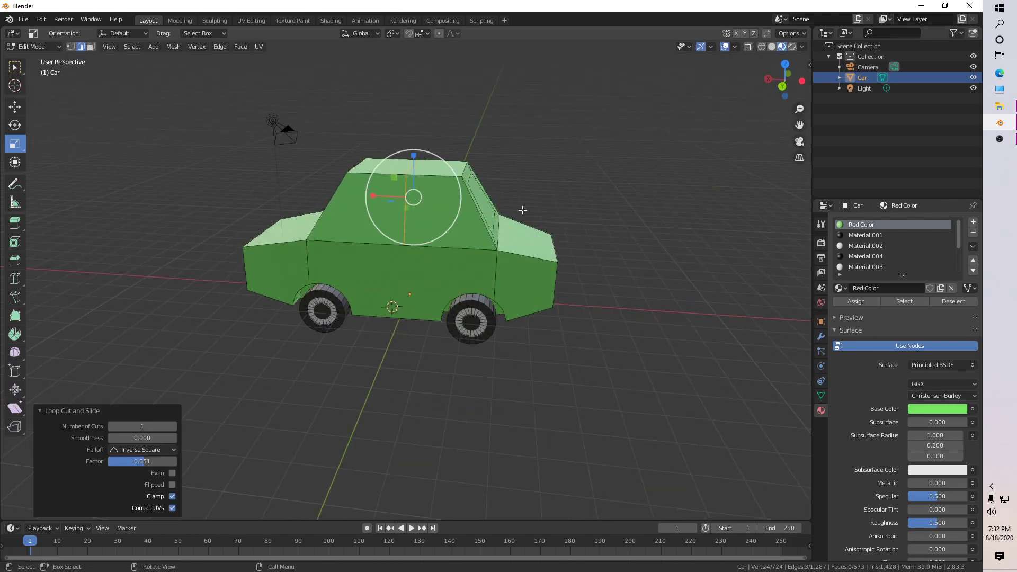
left_click(524, 214)
left_click(432, 210)
left_click(529, 189)
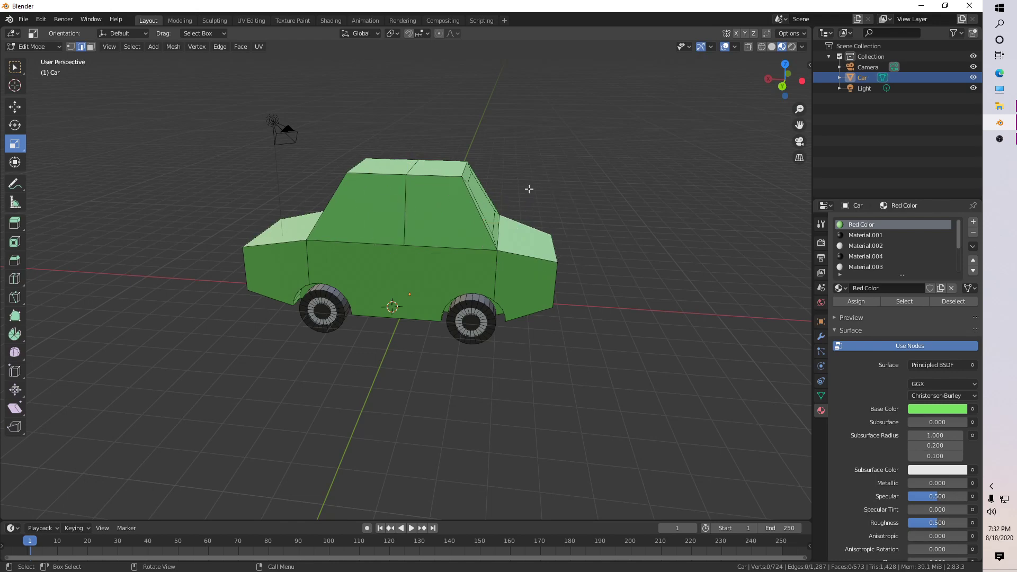
Inset the two cabin side faces individually on one side of the car to form two side windows.
middle_click_drag(529, 189, 534, 178)
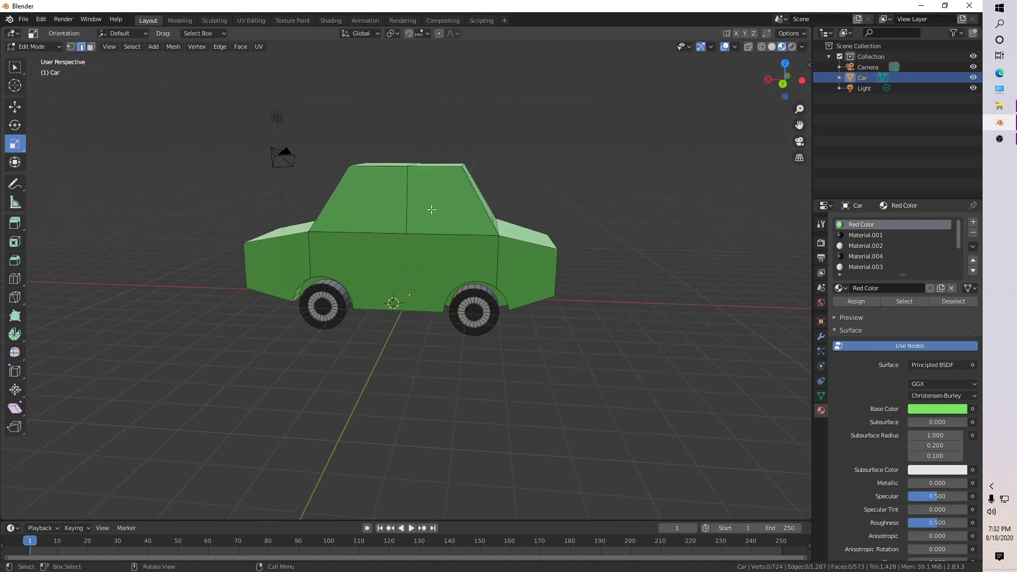
middle_click_drag(432, 210, 407, 216)
key("3")
left_click(411, 216)
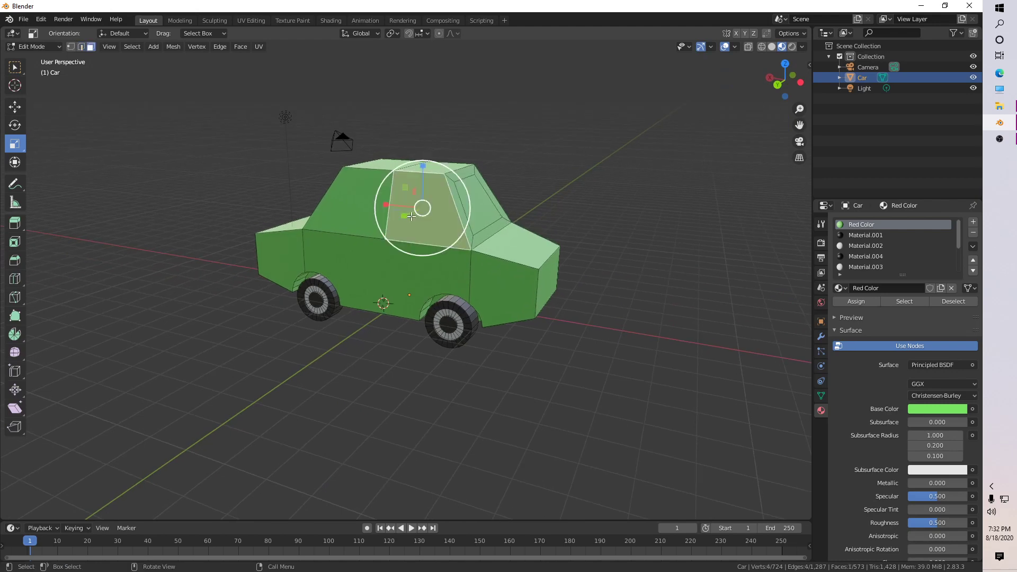
key("i")
left_click(427, 212)
left_click(350, 201)
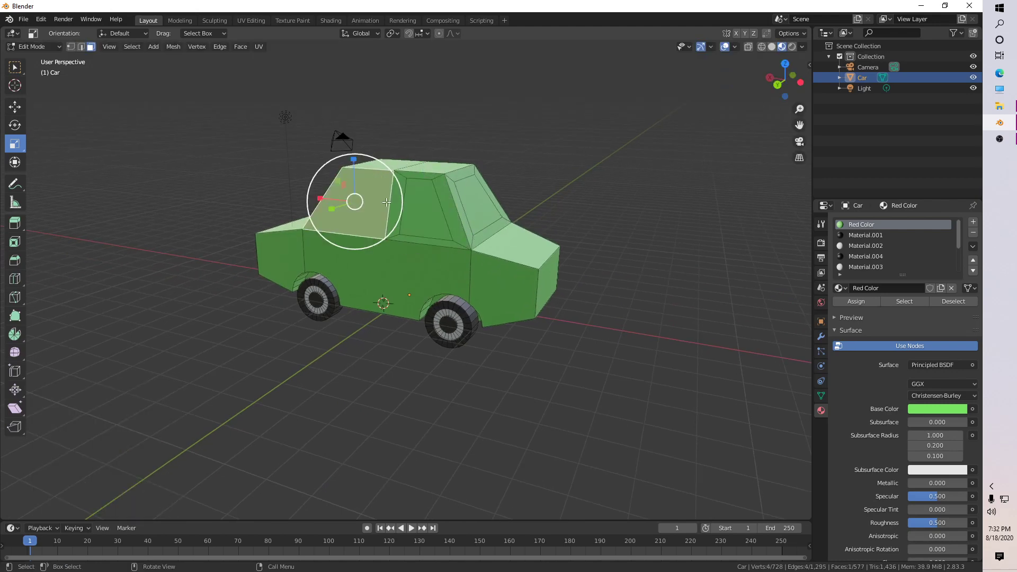
key("i")
left_click(608, 193)
Inset the two cabin side faces on the other side by about 0.17 m each, and clear the selection.
middle_click_drag(608, 192, 401, 224)
left_click(401, 224)
key("i")
left_click(405, 228)
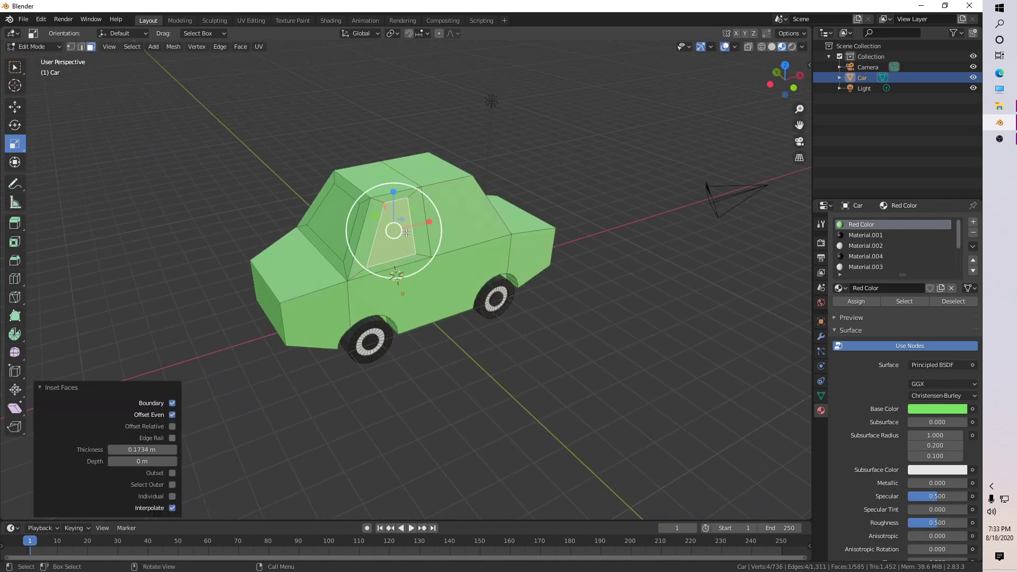
left_click(494, 221)
key("i")
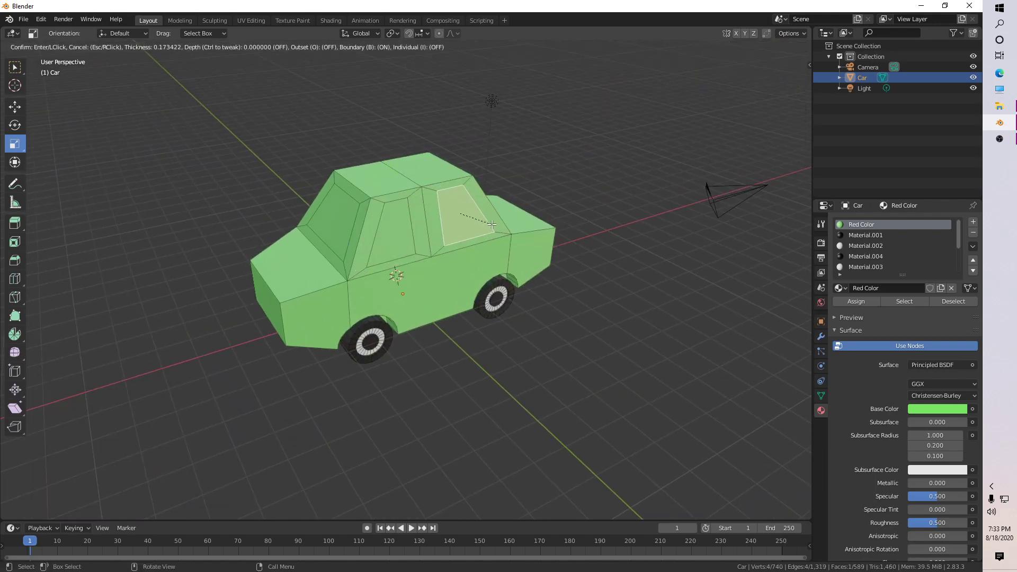
left_click(491, 222)
key("alt+a")
Select all six inset window faces around the cabin, assign Material.002 to them, and deselect.
middle_click_drag(445, 284, 330, 203)
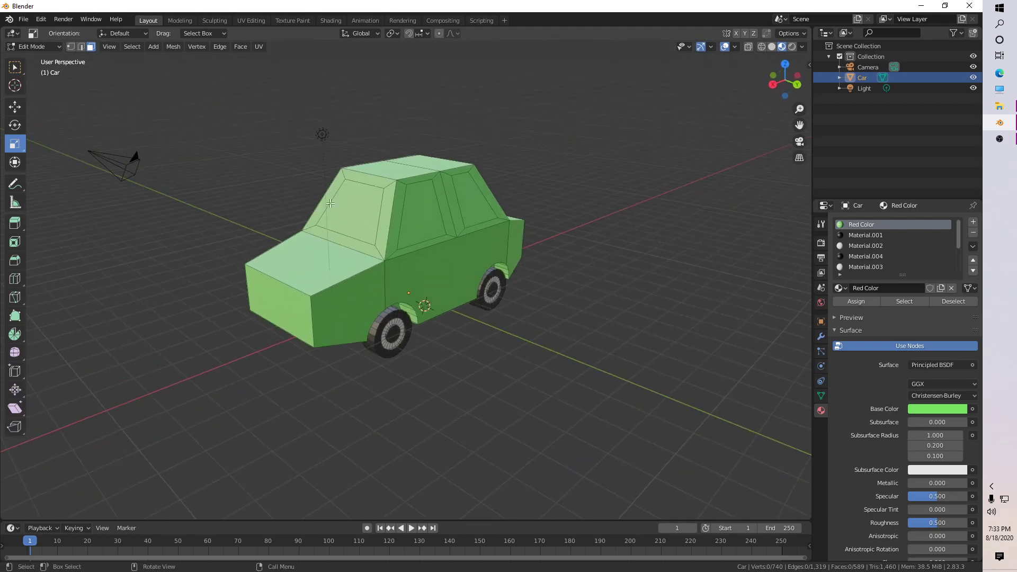
left_click(363, 204)
left_click(418, 208, "shift")
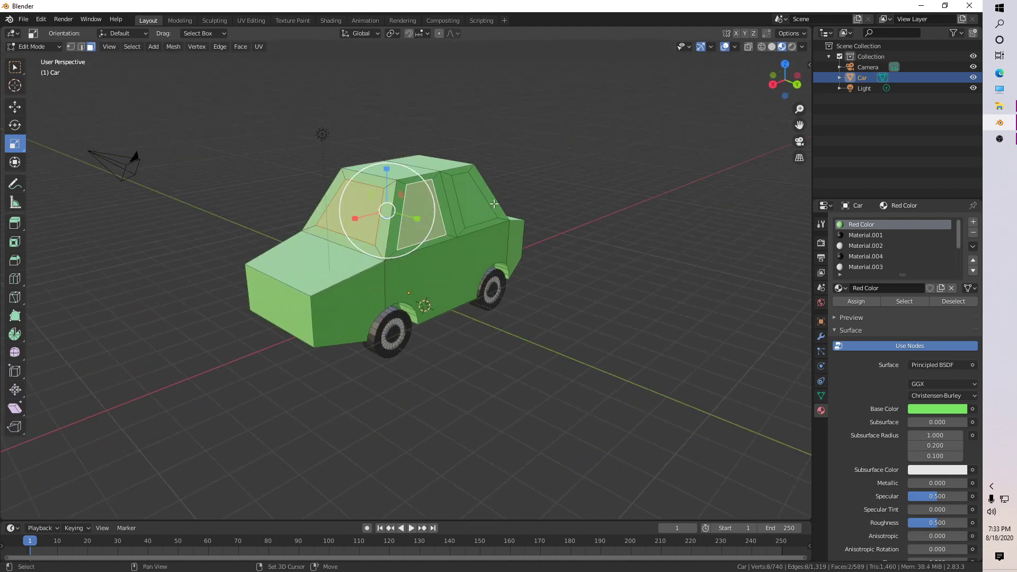
left_click(480, 204, "shift")
middle_click_drag(477, 207, 351, 213)
left_click(479, 224, "shift")
middle_click_drag(487, 231, 329, 230)
left_click(482, 222, "shift")
left_click(338, 231, "shift")
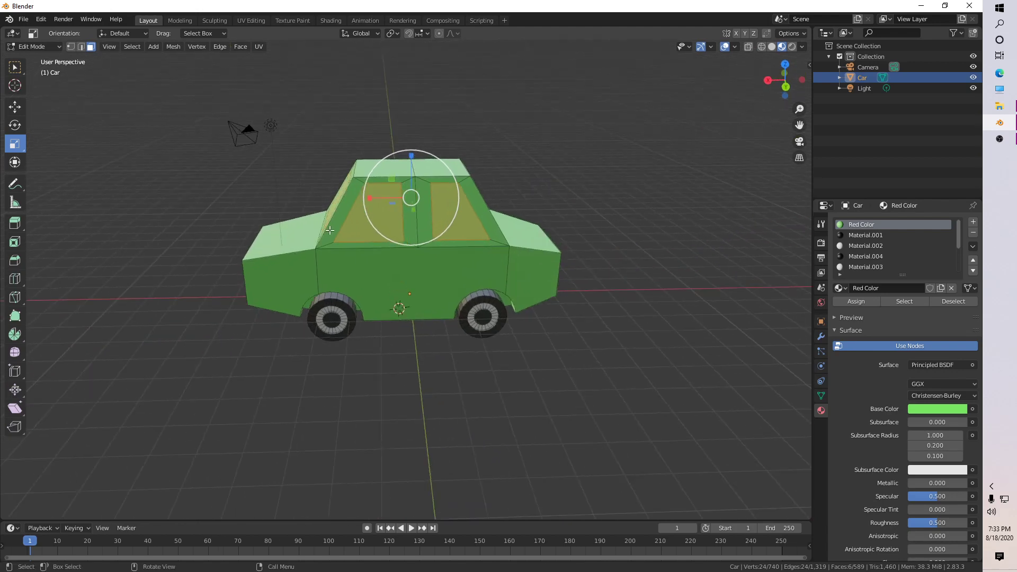
left_click(869, 246)
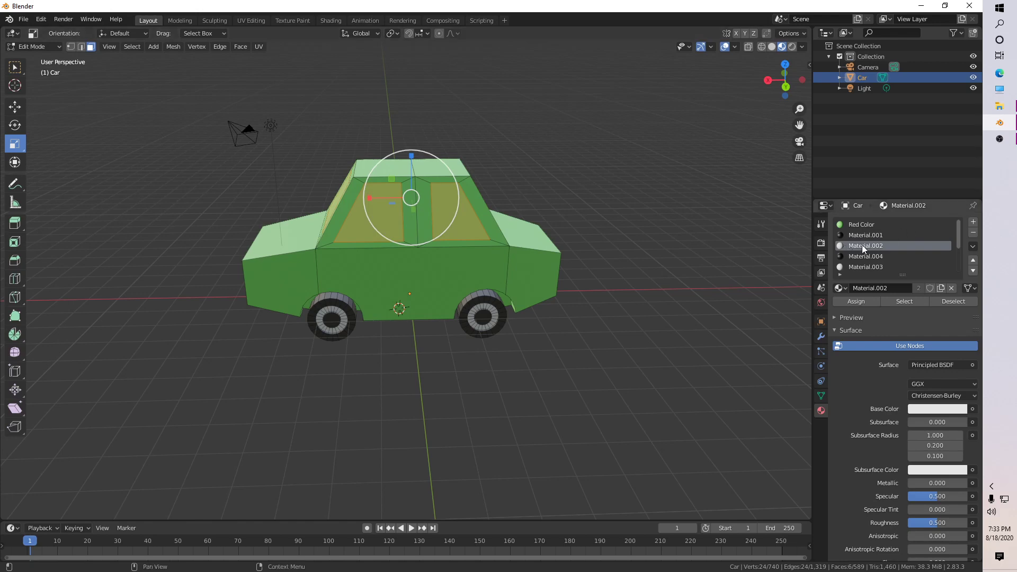
left_click(856, 306)
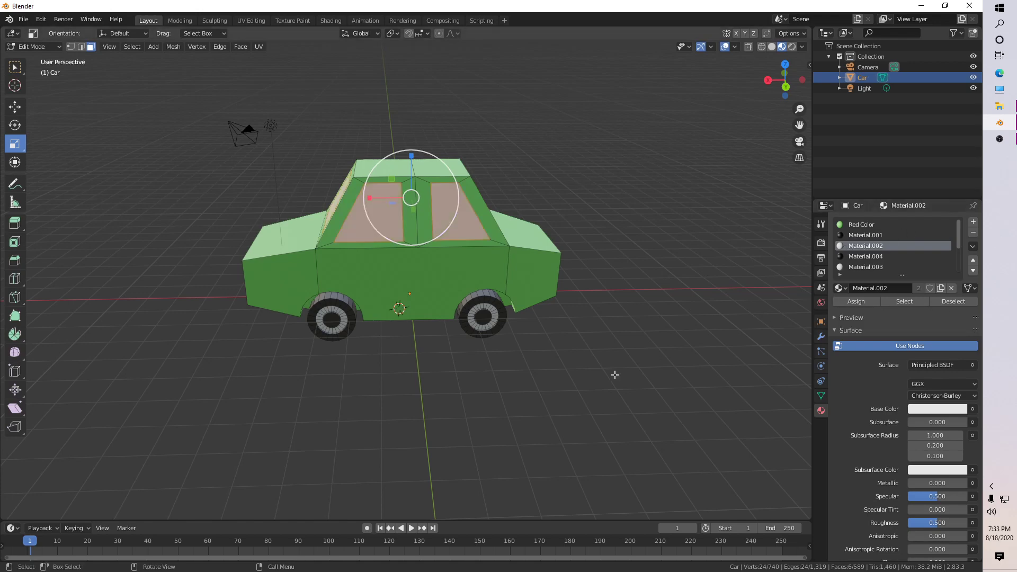
left_click(555, 379)
Knife-cut a small square into the body side just below the window line, at the base of the windshield pillar.
middle_click_drag(416, 285, 561, 273)
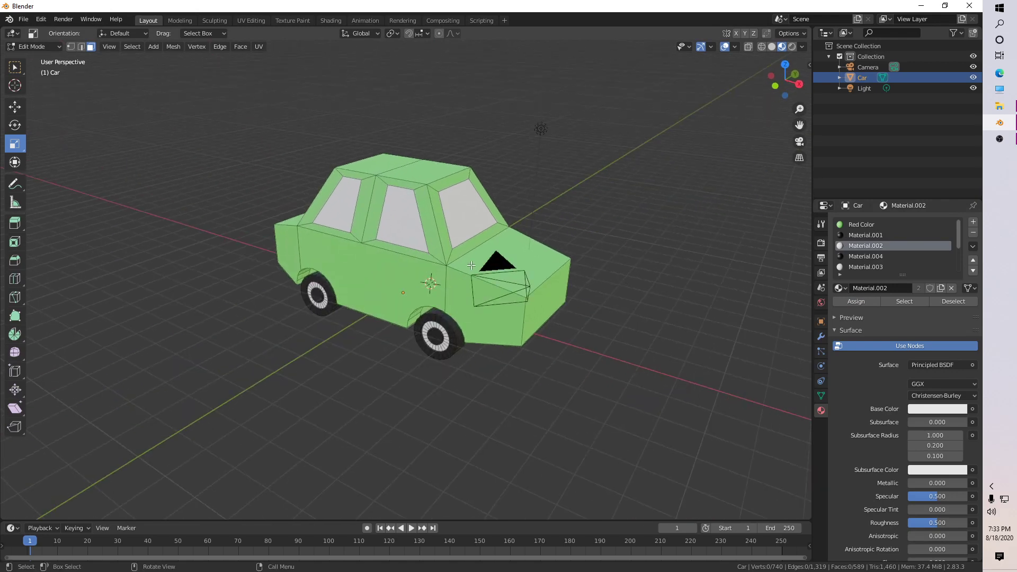
key("Tab")
middle_click_drag(456, 366, 500, 347)
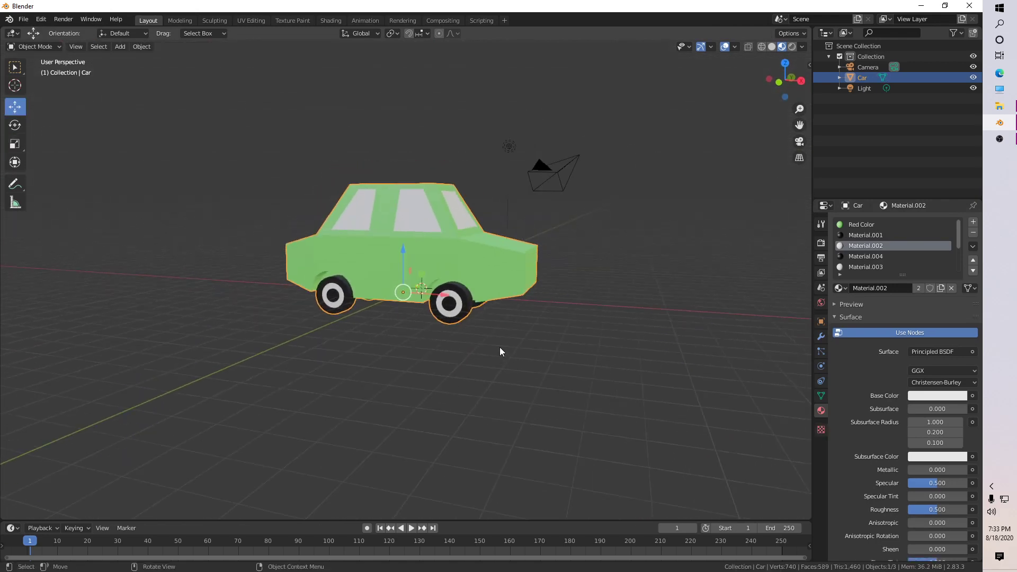
scroll(493, 310, "up", 1)
key("Tab")
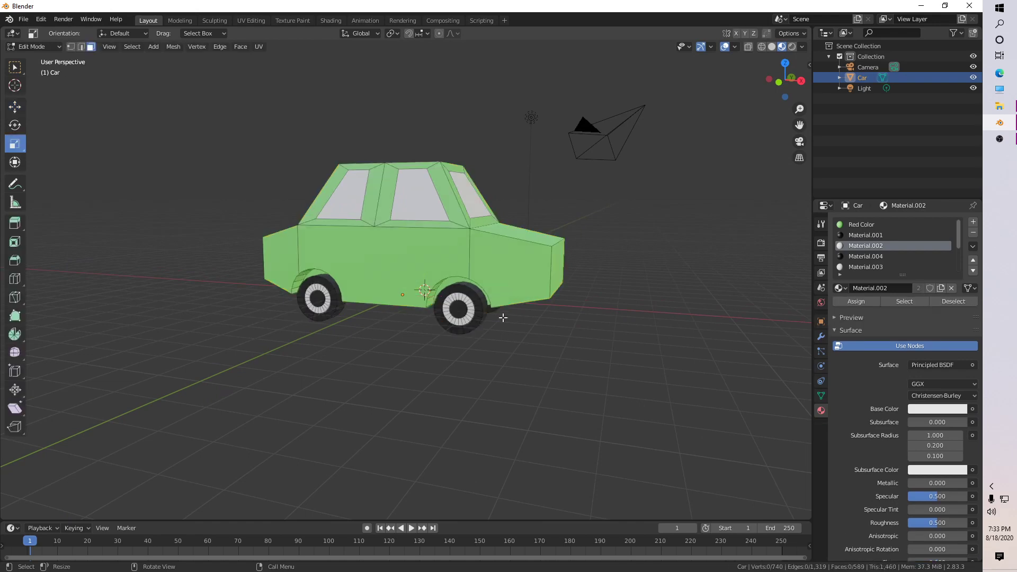
scroll(545, 334, "up", 2)
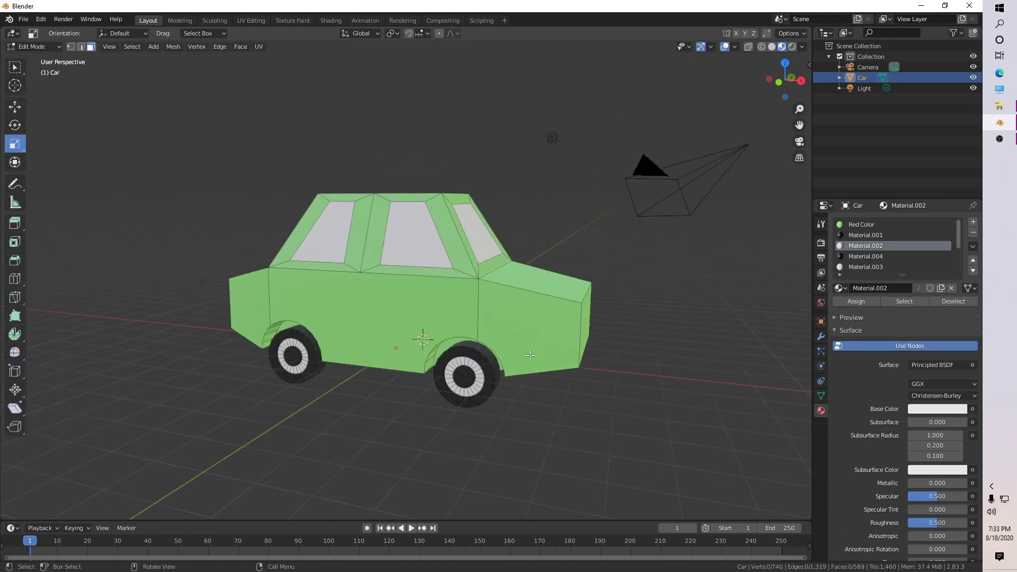
middle_click_drag(479, 295, 503, 332)
scroll(495, 317, "up", 1)
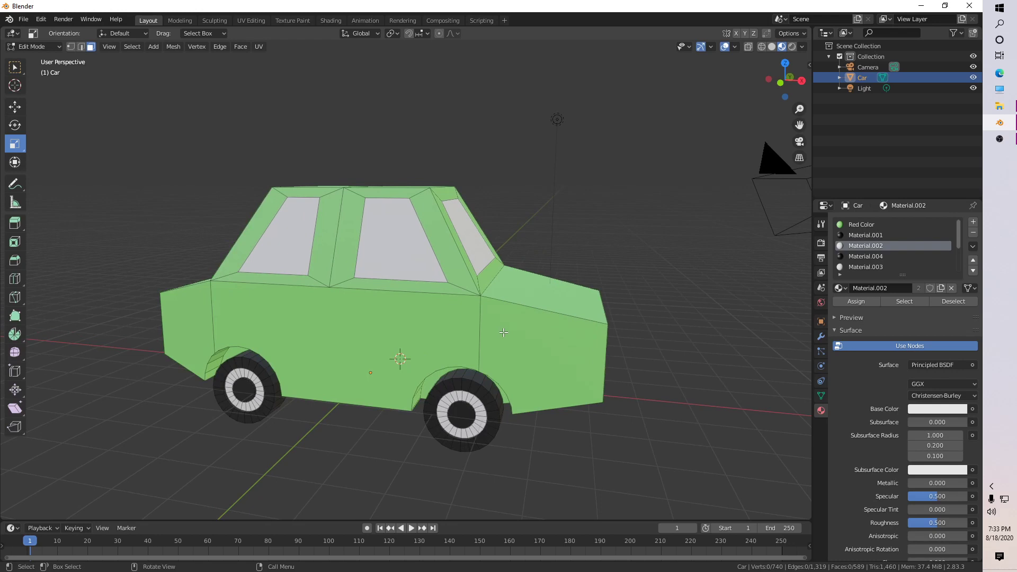
key("k")
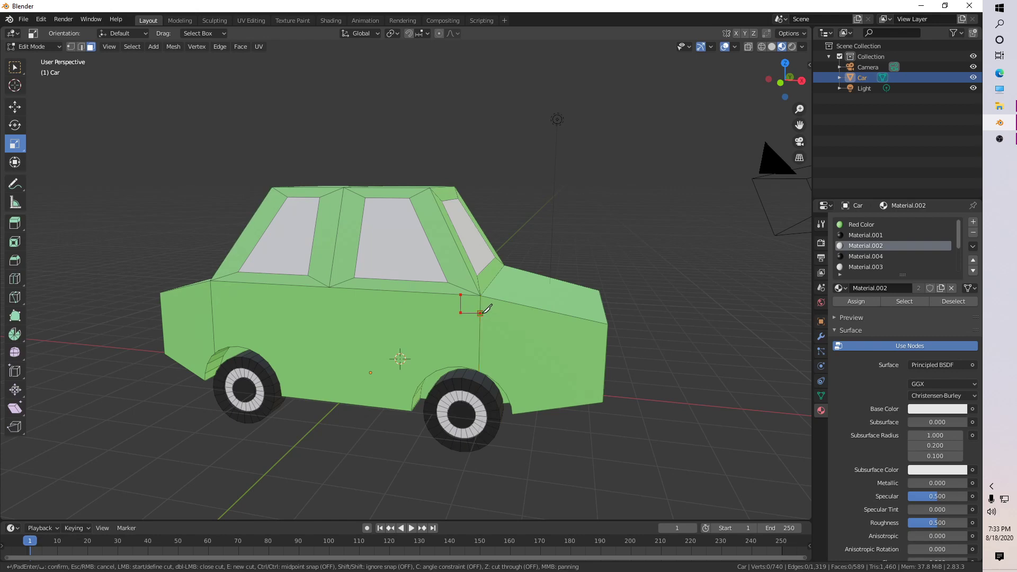
key("Return")
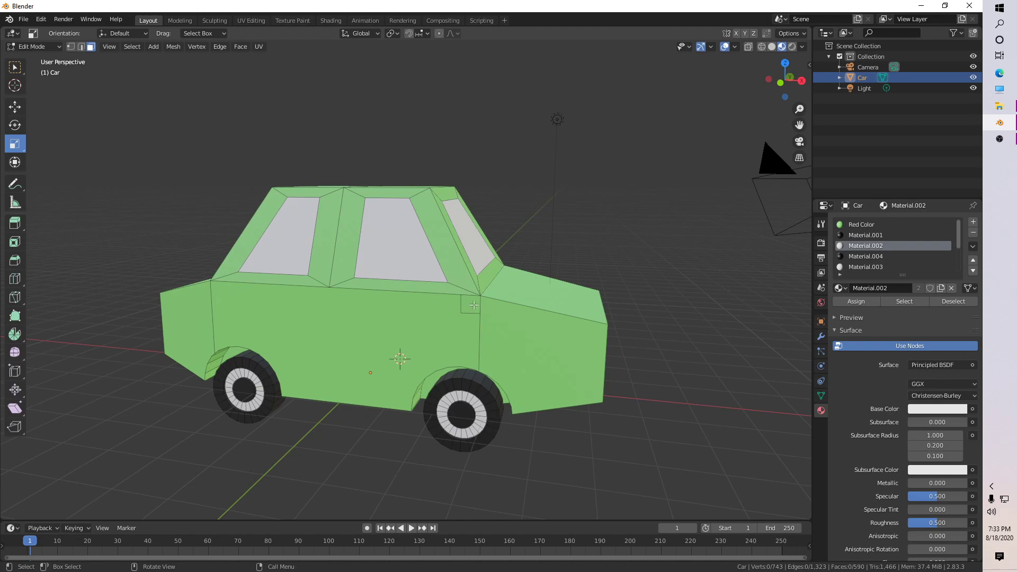
Extrude the small square face outward from the car's side by about 0.49 m to form a side mirror block.
left_click(474, 305)
middle_click_drag(473, 305, 494, 332)
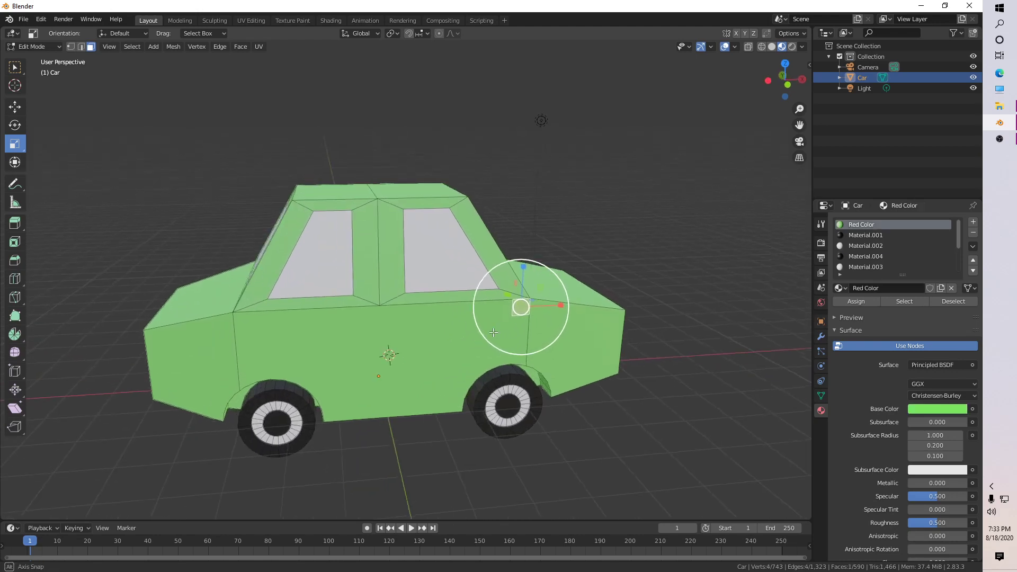
key("e")
left_click(581, 344)
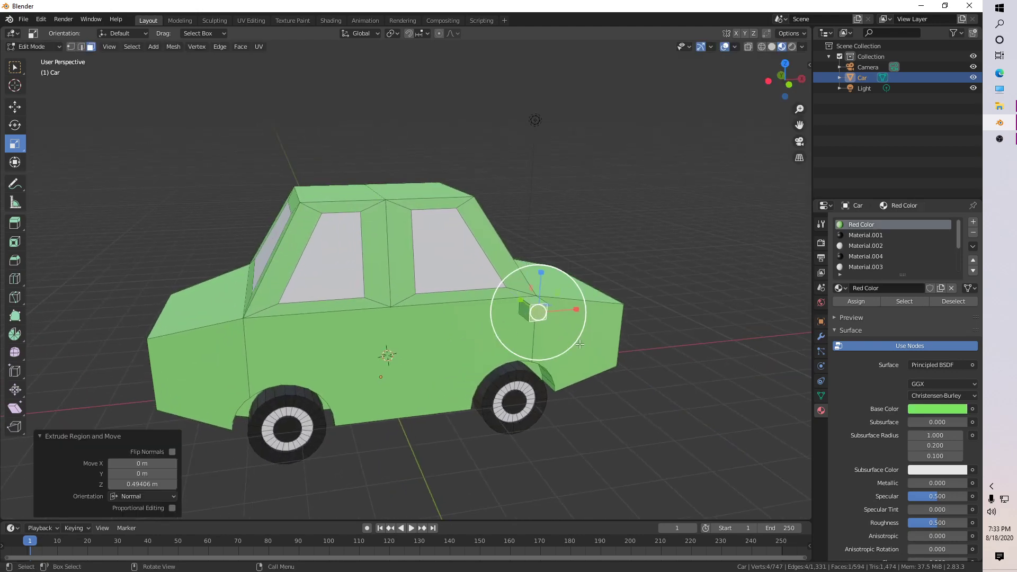
Move the outer rear vertical edge of the mirror block slightly along the X axis with the Move tool.
scroll(590, 347, "up", 3)
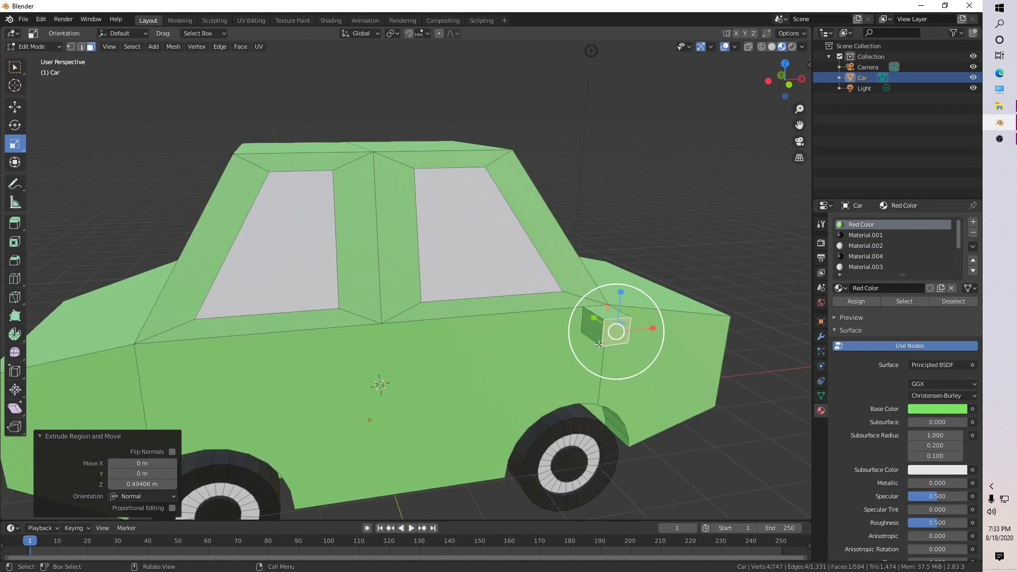
key("2")
left_click(602, 335)
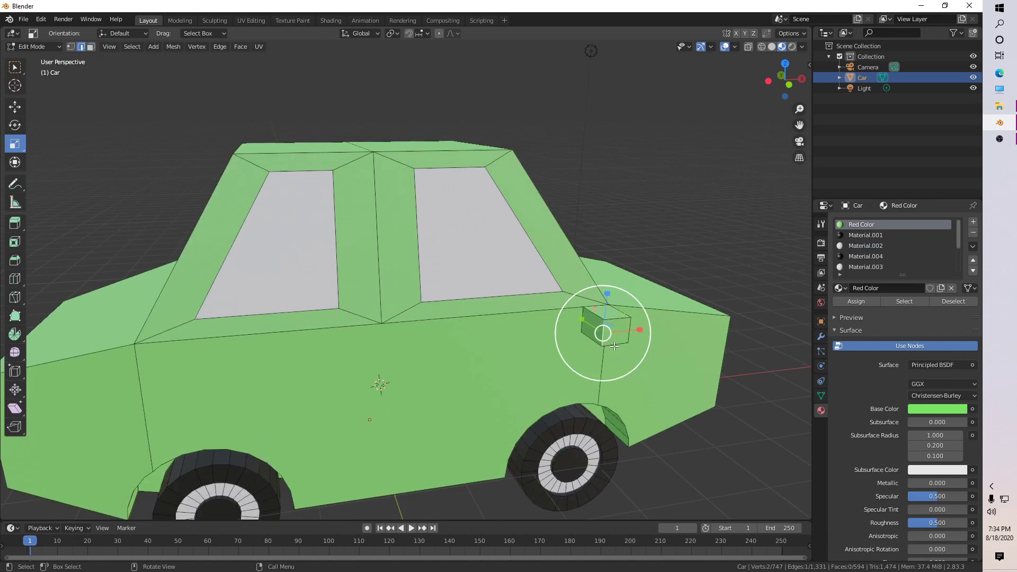
key("shift+space")
key("g")
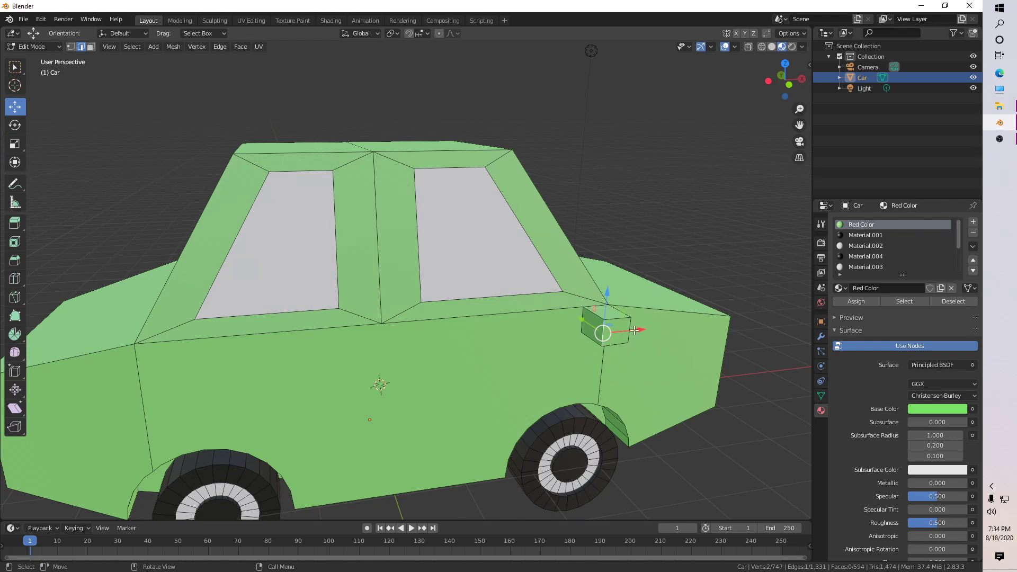
left_click_drag(634, 330, 622, 328)
Shift the mirror block's rear vertical edges along X, the outer one by about 0.08 m and the inner one by about 0.04 m.
middle_click_drag(609, 326, 547, 352)
left_click(601, 320)
scroll(592, 340, "up", 2)
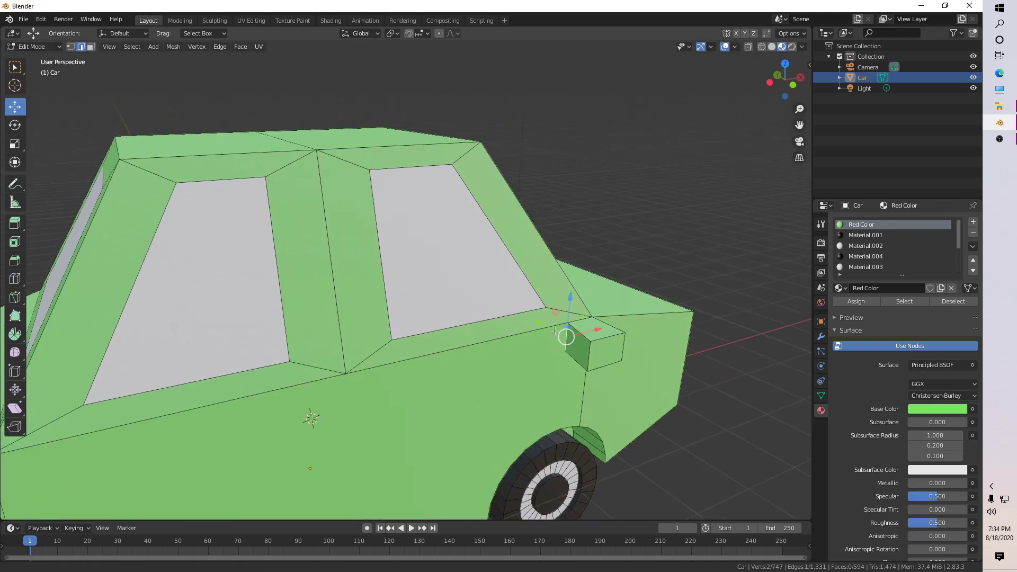
left_click_drag(600, 326, 619, 346)
left_click(589, 356)
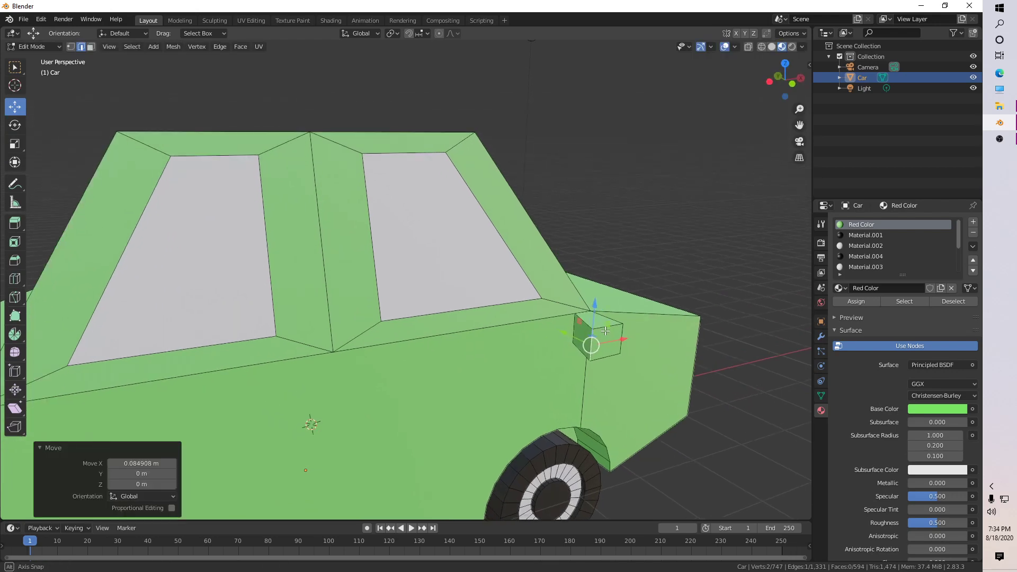
middle_click_drag(597, 345, 526, 341)
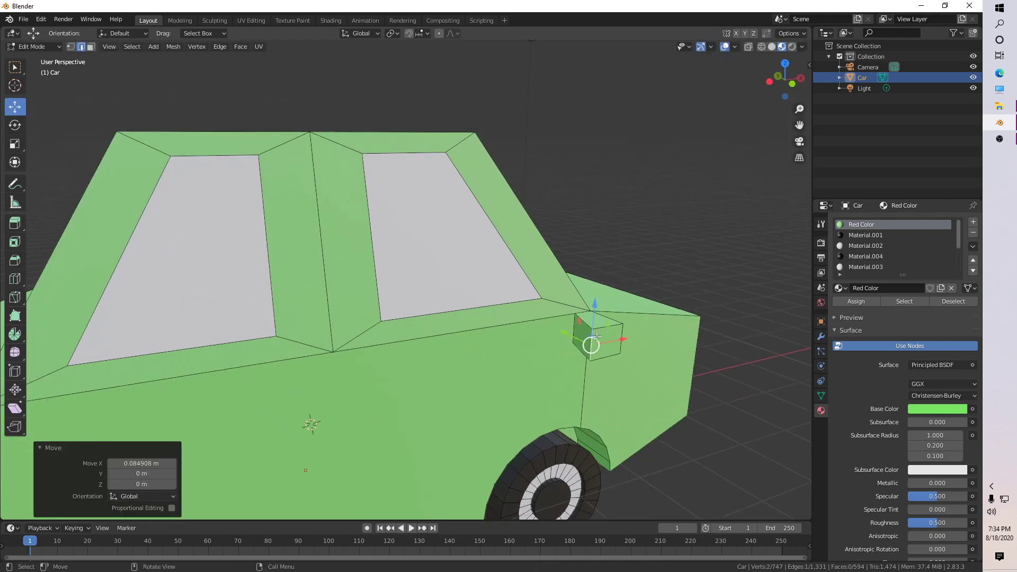
left_click(574, 323)
left_click_drag(598, 323, 601, 322)
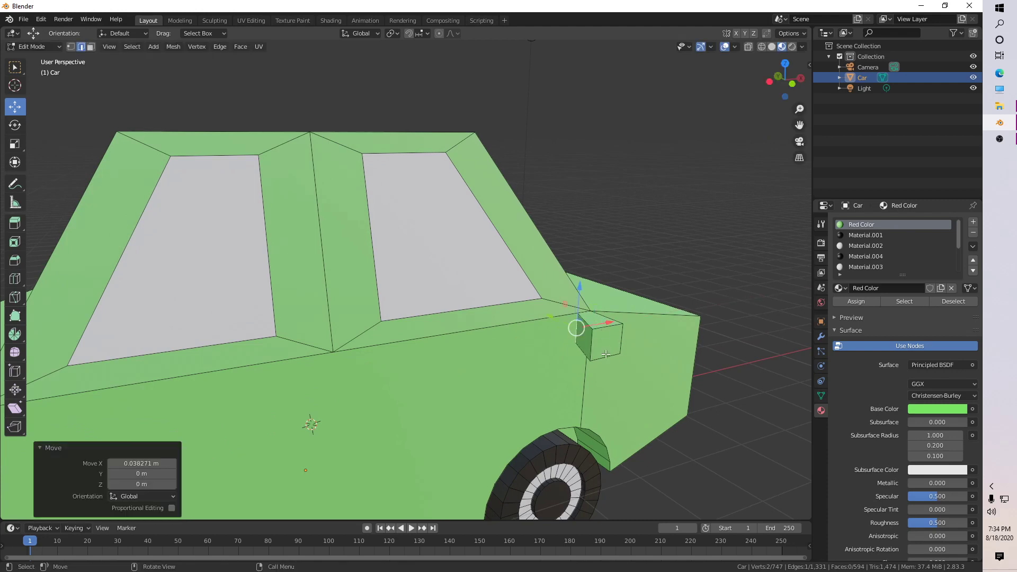
Inset the rear-facing face of the side mirror by about 0.04 m.
middle_click_drag(605, 365, 611, 328)
key("3")
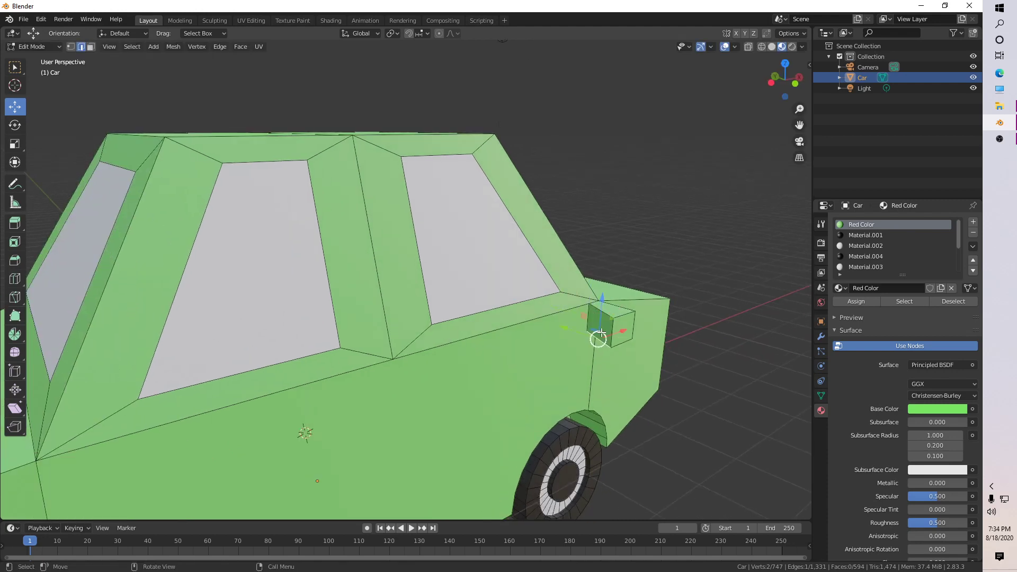
left_click(610, 329)
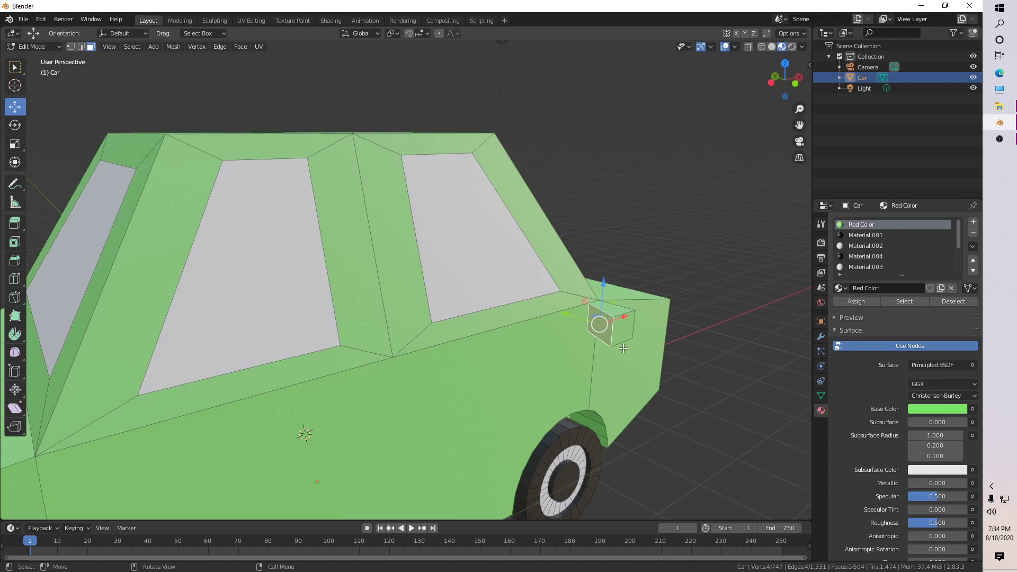
scroll(623, 350, "up", 1)
key("i")
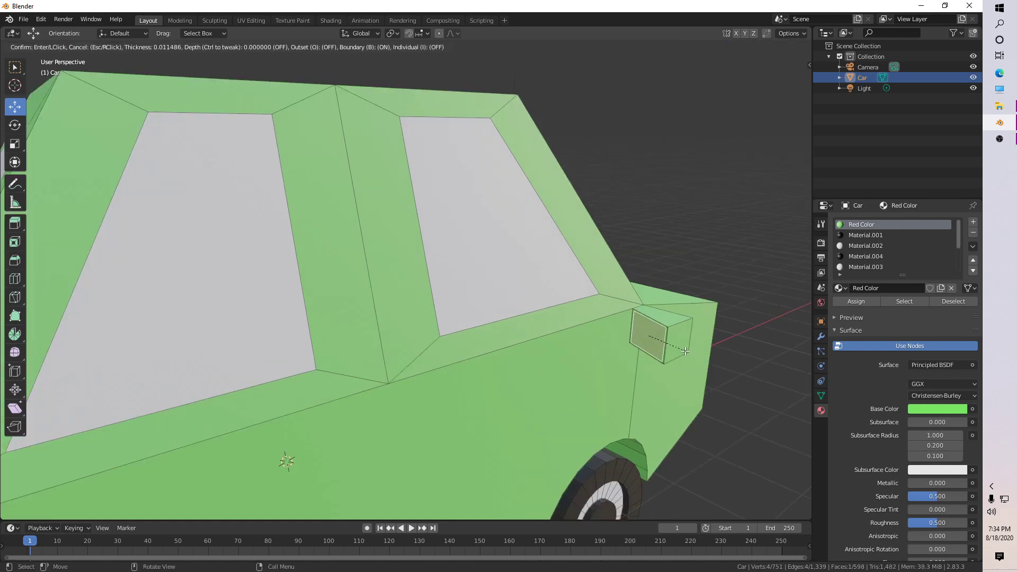
left_click(633, 342)
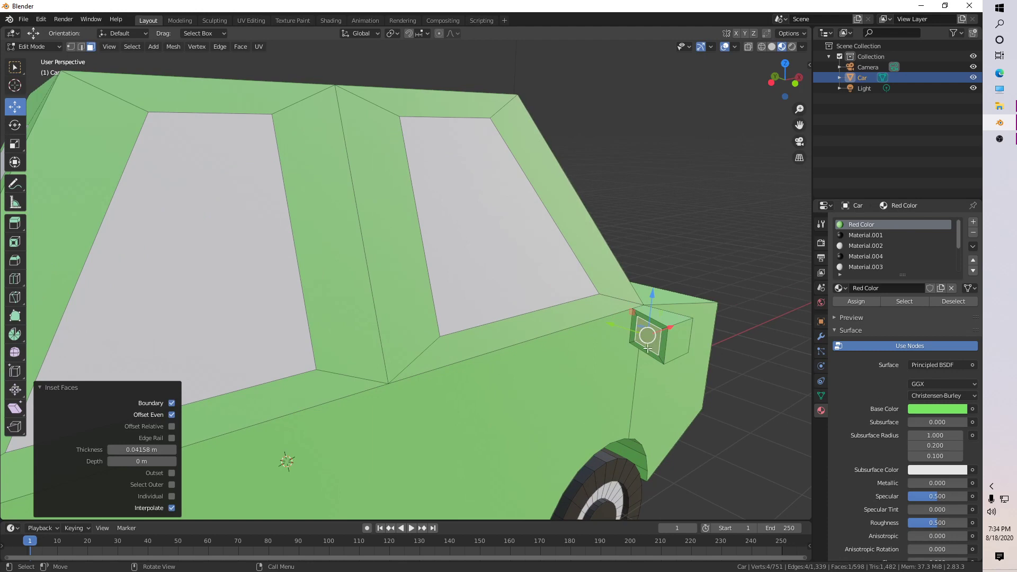
Assign Material.002 to the inset mirror face, clear the selection and leave Edit Mode.
left_click(863, 247)
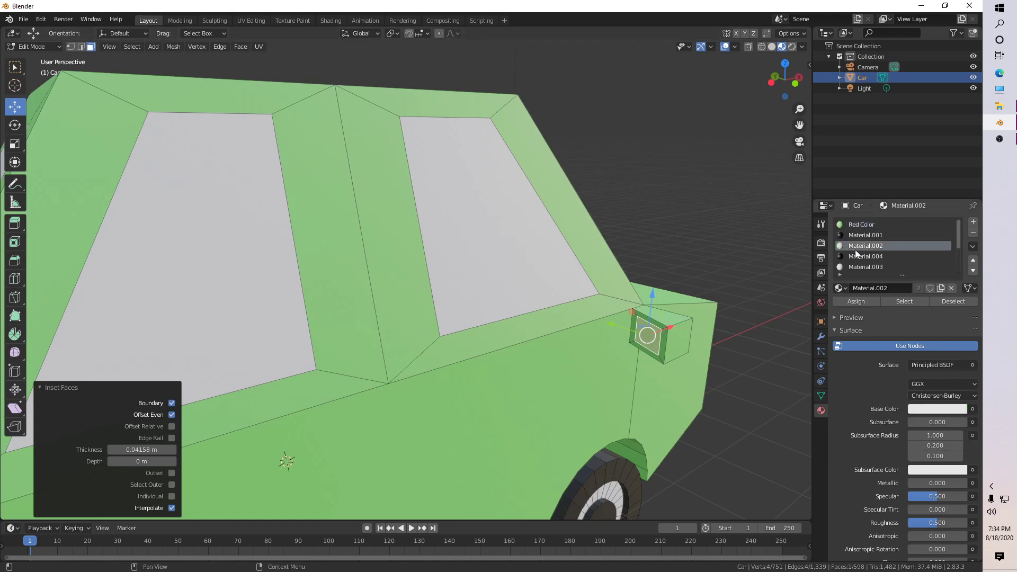
left_click(853, 299)
key("alt+a")
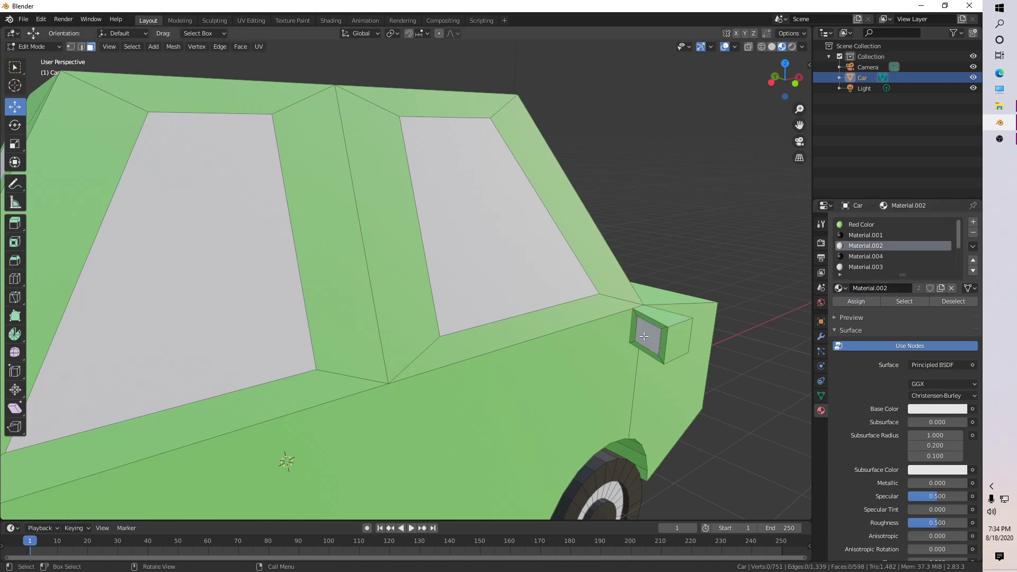
scroll(643, 336, "down", 2)
key("Tab")
key("alt+a")
Knife-cut a small square into the car's opposite side, just below the window line at the base of the windshield pillar.
scroll(683, 319, "down", 4)
middle_click_drag(676, 316, 406, 351)
key("Tab")
left_click(453, 345)
left_click(533, 470)
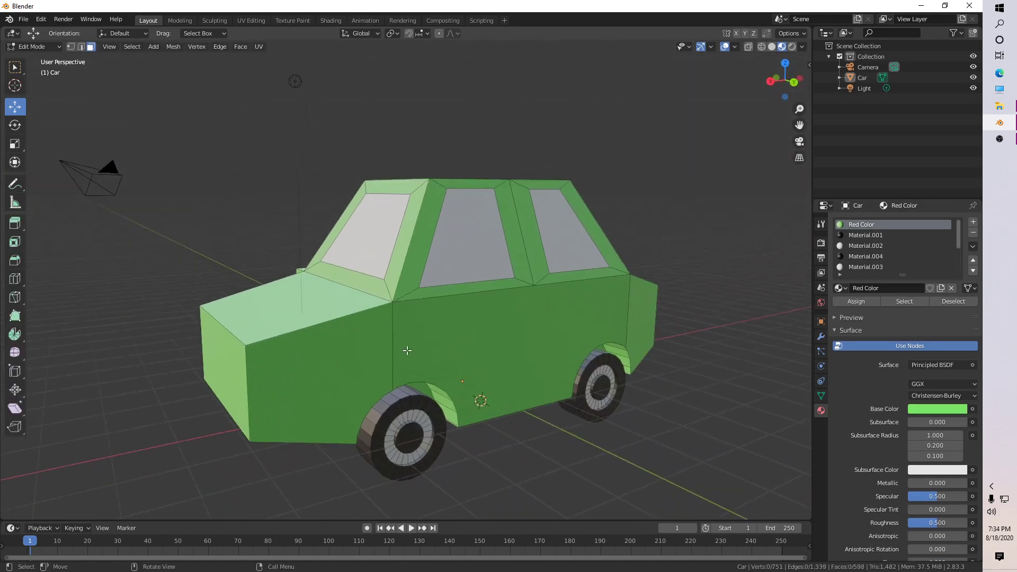
key("k")
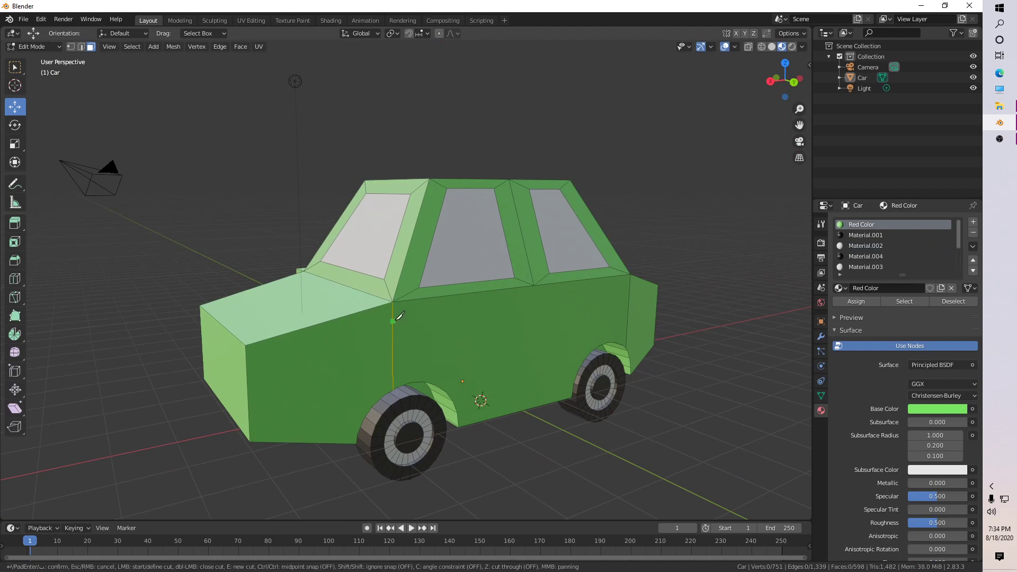
left_click(393, 321)
left_click(412, 318)
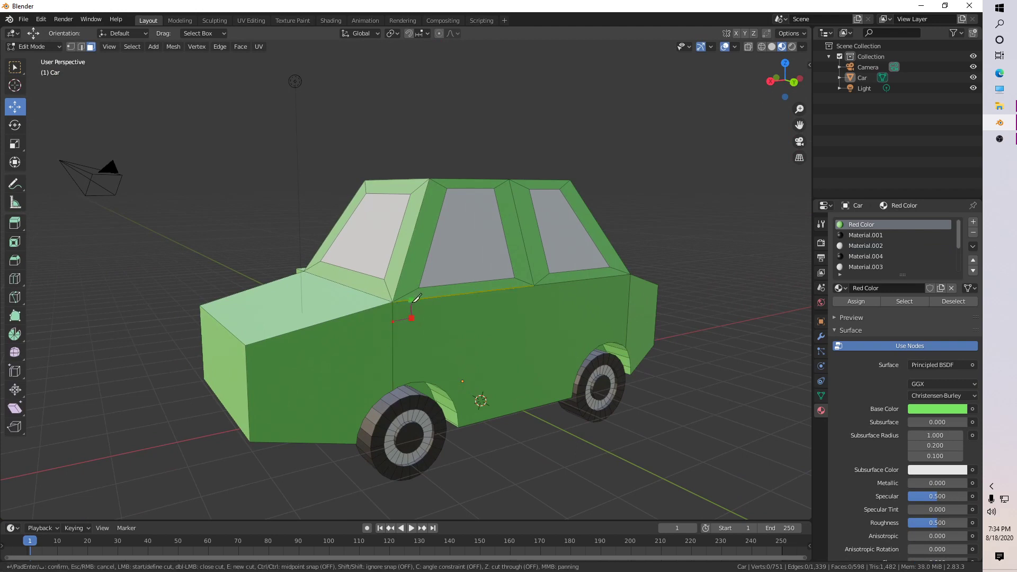
left_click(412, 301)
key("Return")
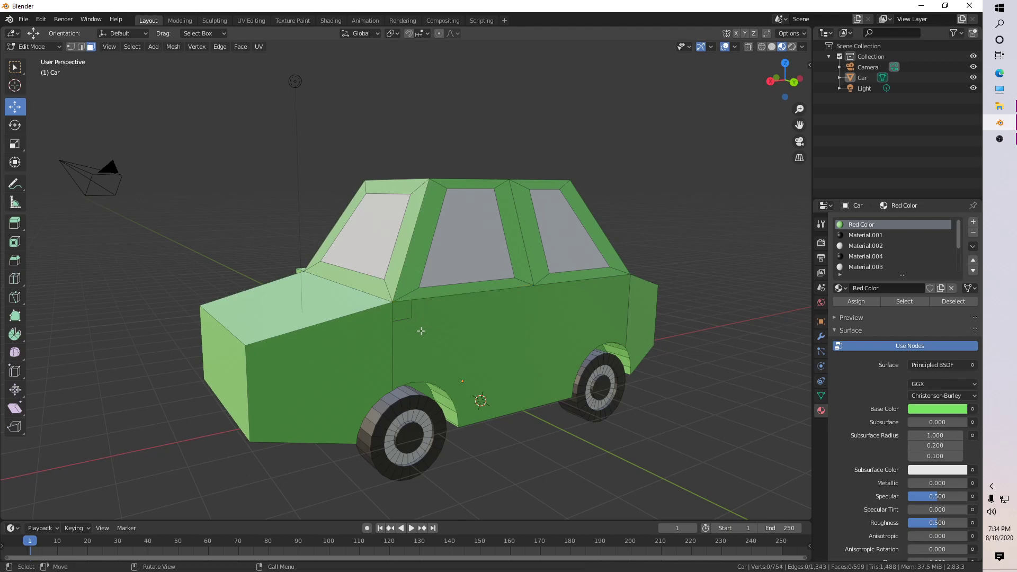
Extrude the new small square face outward by about 0.41 m to form the second side mirror.
left_click(402, 312)
middle_click_drag(402, 313, 339, 352)
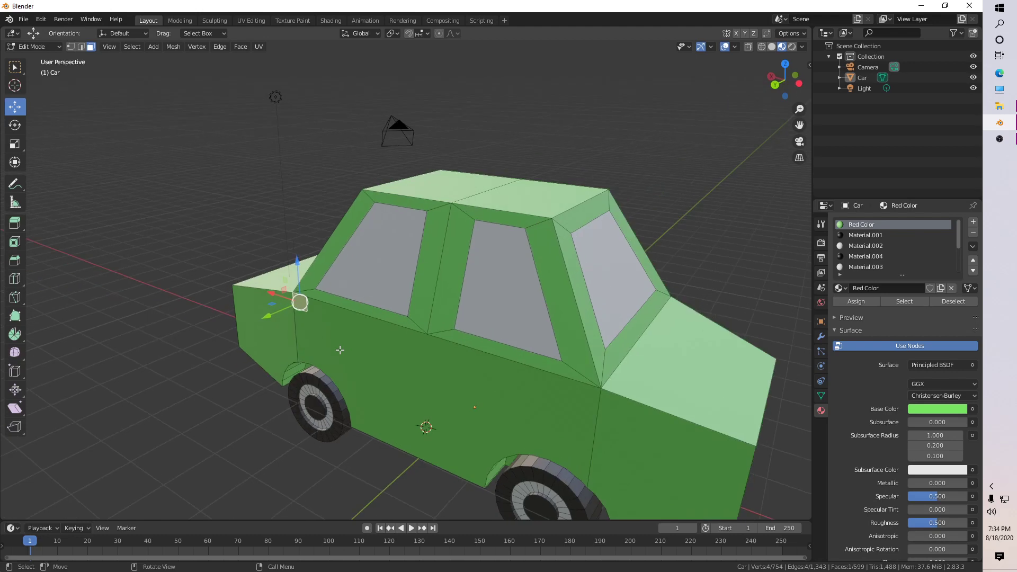
key("e")
left_click(323, 355)
scroll(323, 354, "up", 8)
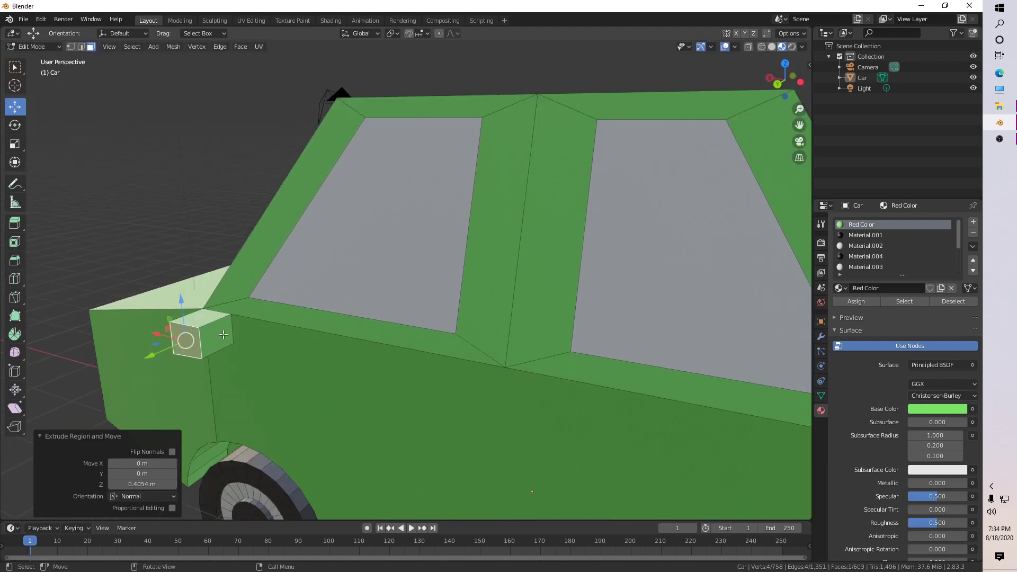
Move the inner rear vertical edge of the second mirror along X by about 0.16 m.
key("2")
left_click(220, 333)
key("g")
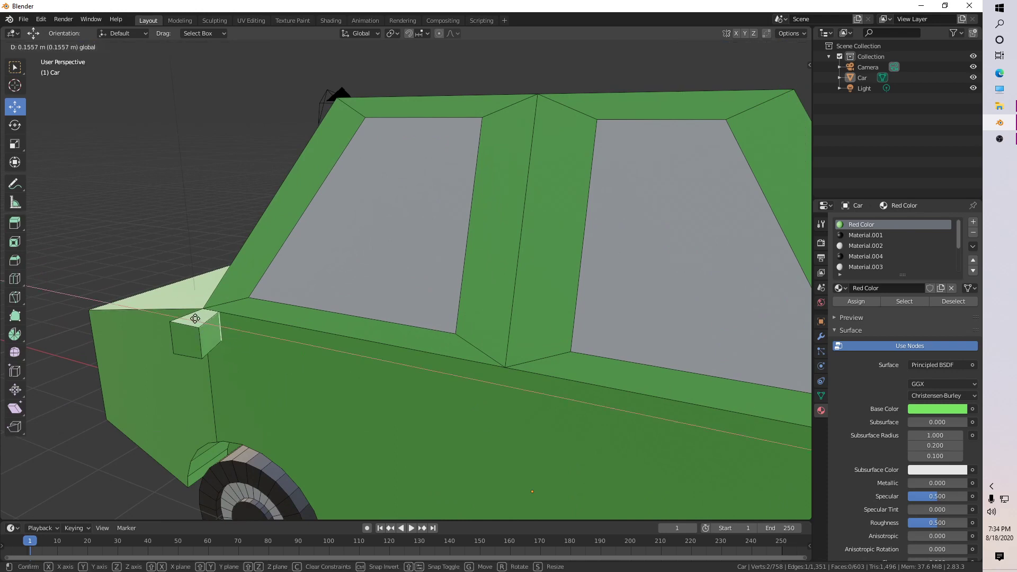
left_click_drag(195, 319, 193, 317)
left_click(212, 342)
middle_click_drag(211, 342, 204, 340)
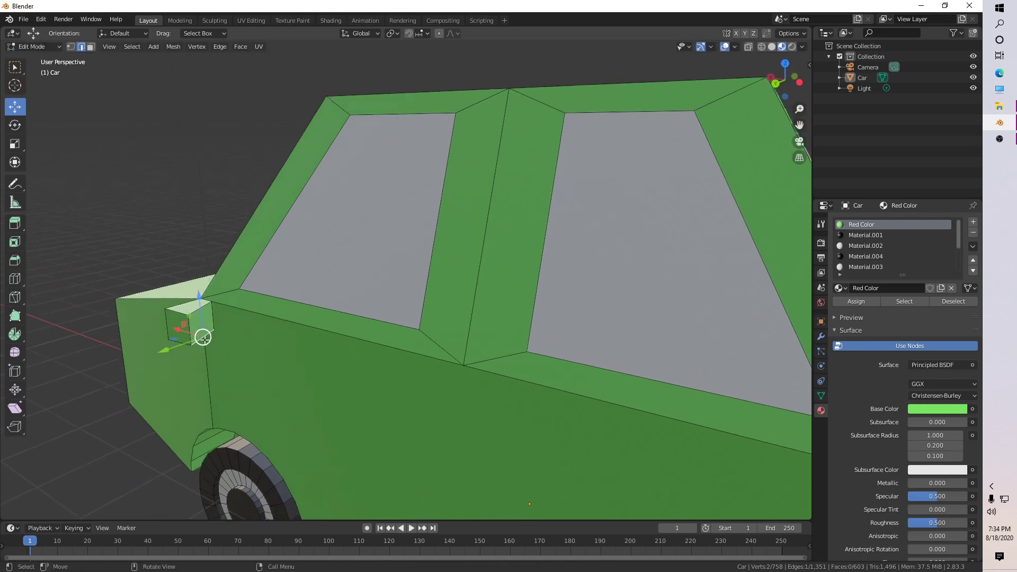
Inset the second mirror's rear-facing face by about 0.04 m.
key("3")
left_click(204, 325)
key("i")
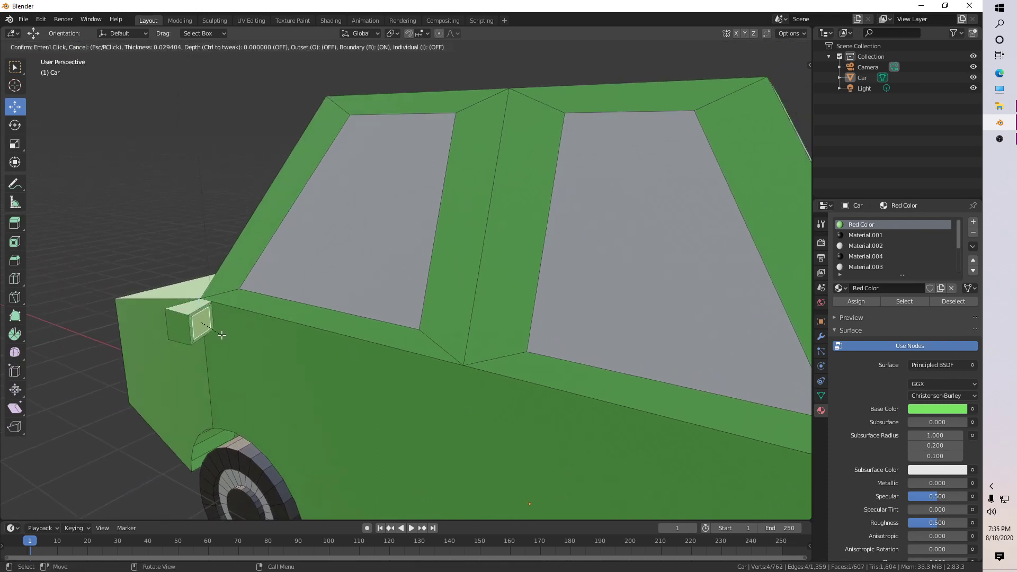
left_click(221, 335)
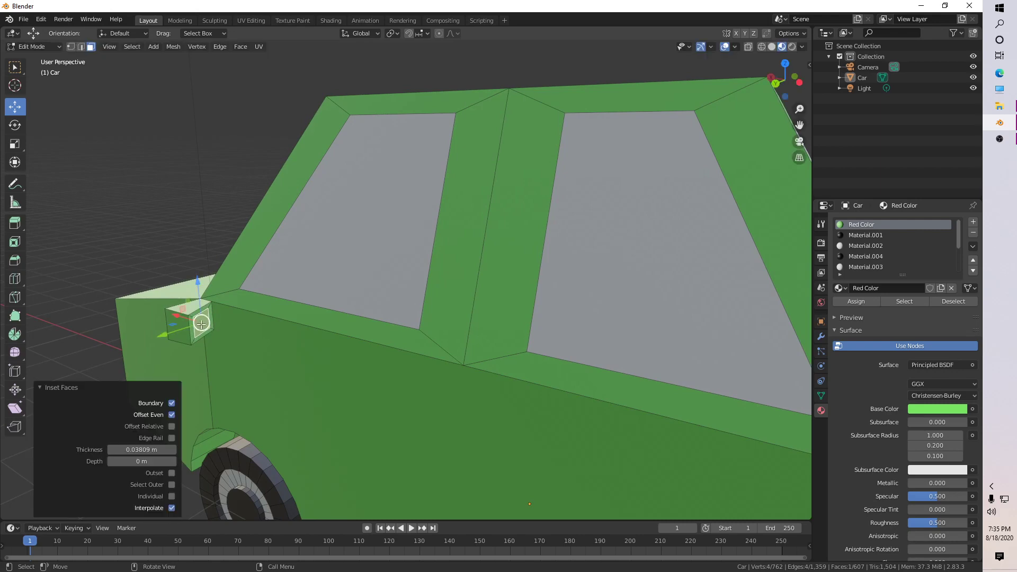
Assign Material.003 to the second mirror's inset face and clear the selection.
left_click(863, 267)
left_click(856, 301)
left_click(194, 202)
scroll(232, 252, "down", 5)
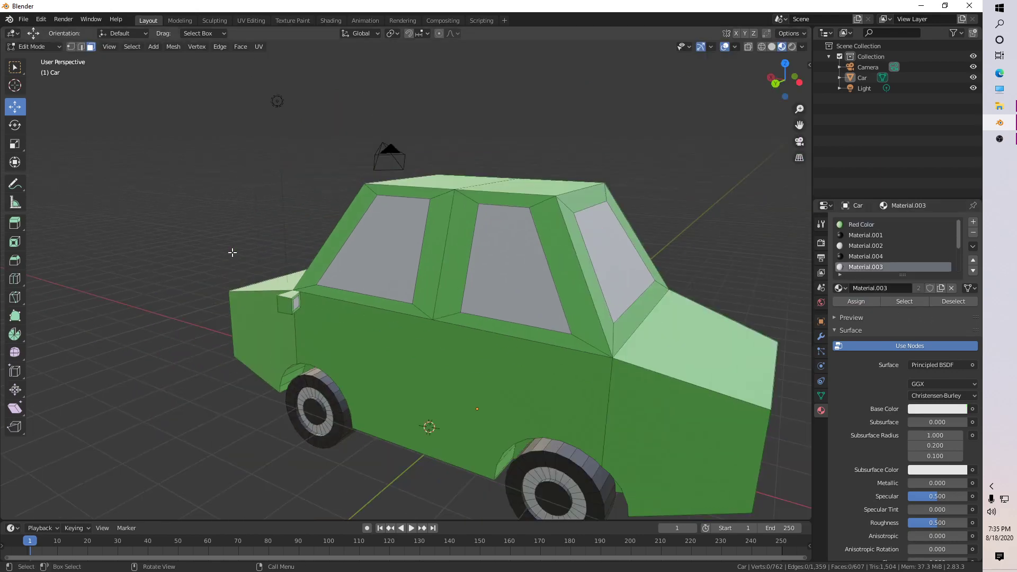
Examine the car's body and side mirrors from several angles in Object Mode, and return to Edit Mode facing the car's side.
key("Tab")
middle_click_drag(242, 256, 235, 303)
scroll(314, 348, "down", 2)
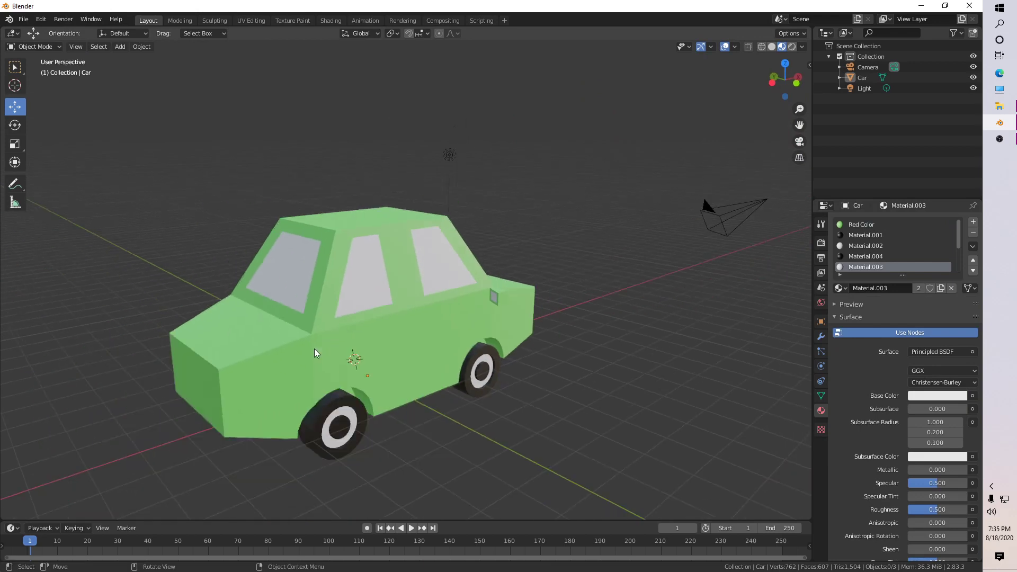
middle_click_drag(315, 349, 364, 353)
middle_click_drag(434, 381, 475, 379)
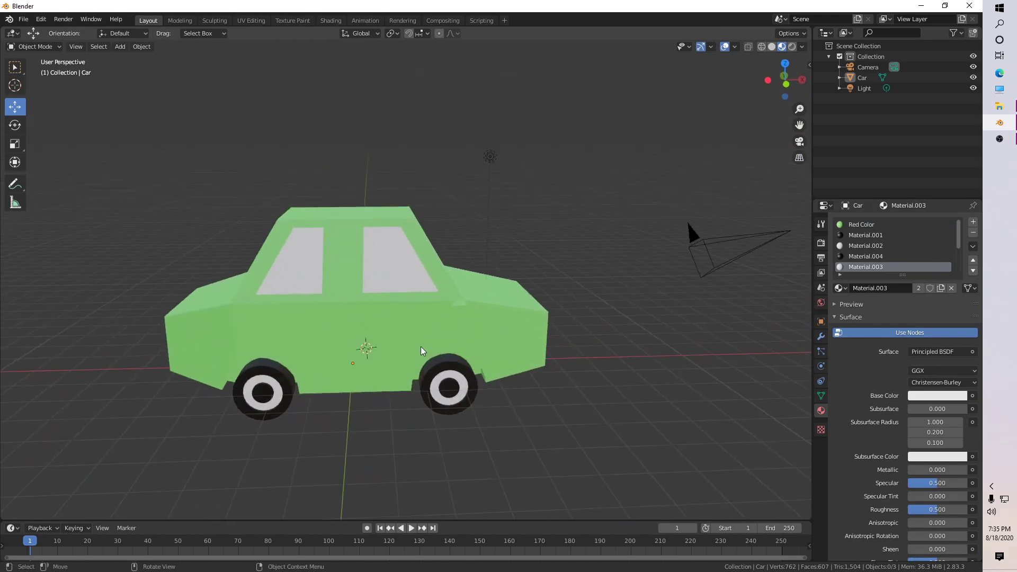
key("Tab")
middle_click_drag(420, 352, 414, 361)
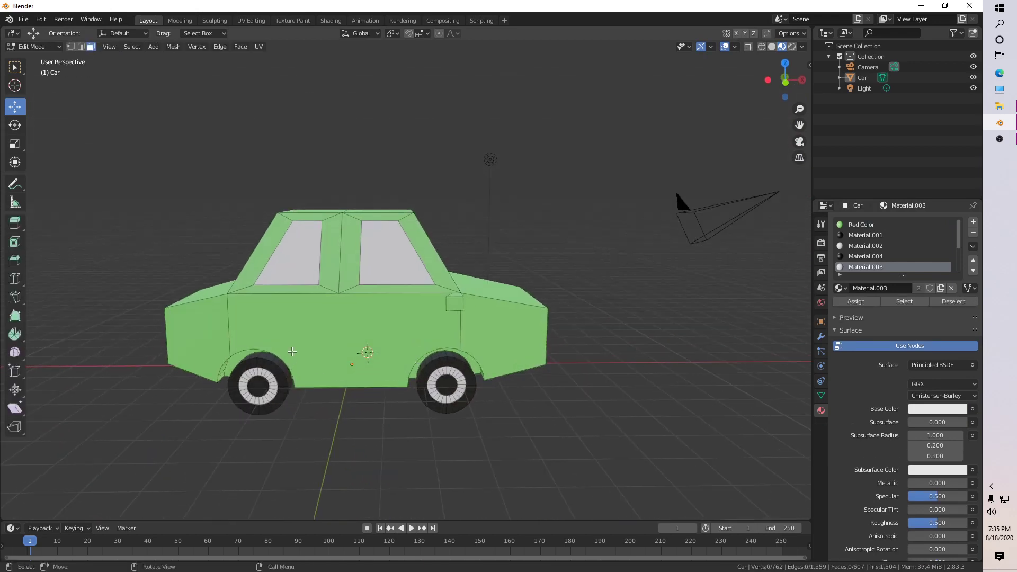
Knife-cut two closely spaced parallel lines along the full length of the car's side, below the mirror, to outline a narrow stripe.
key("ctrl+r")
key("Escape")
scroll(314, 381, "up", 1)
key("k")
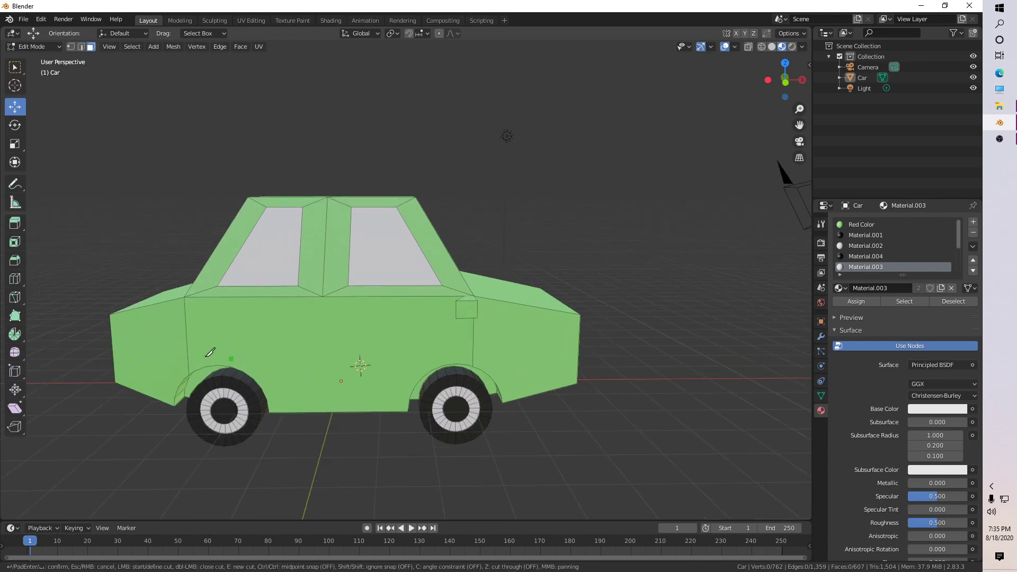
left_click(111, 339)
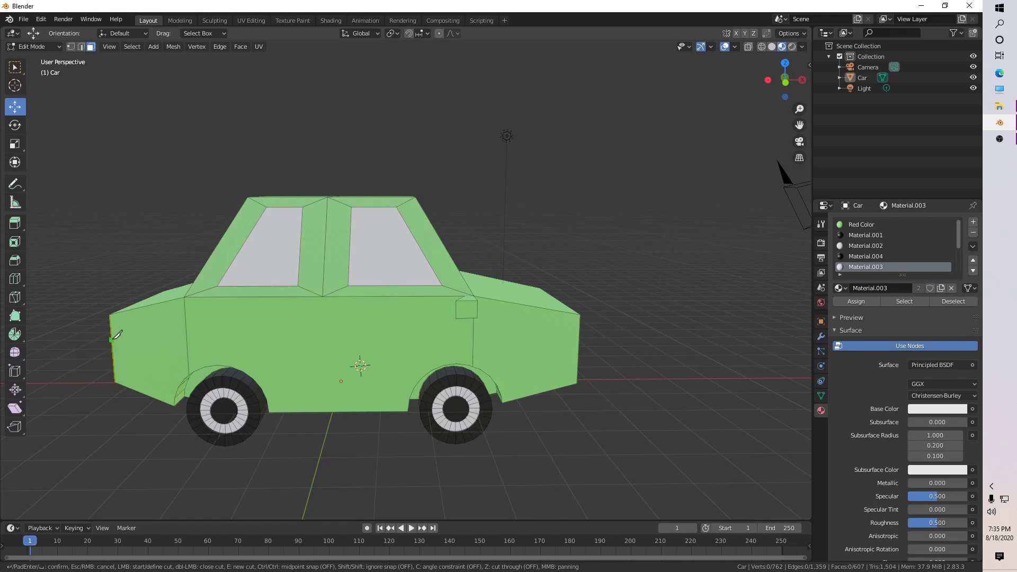
left_click(185, 325)
left_click(473, 329)
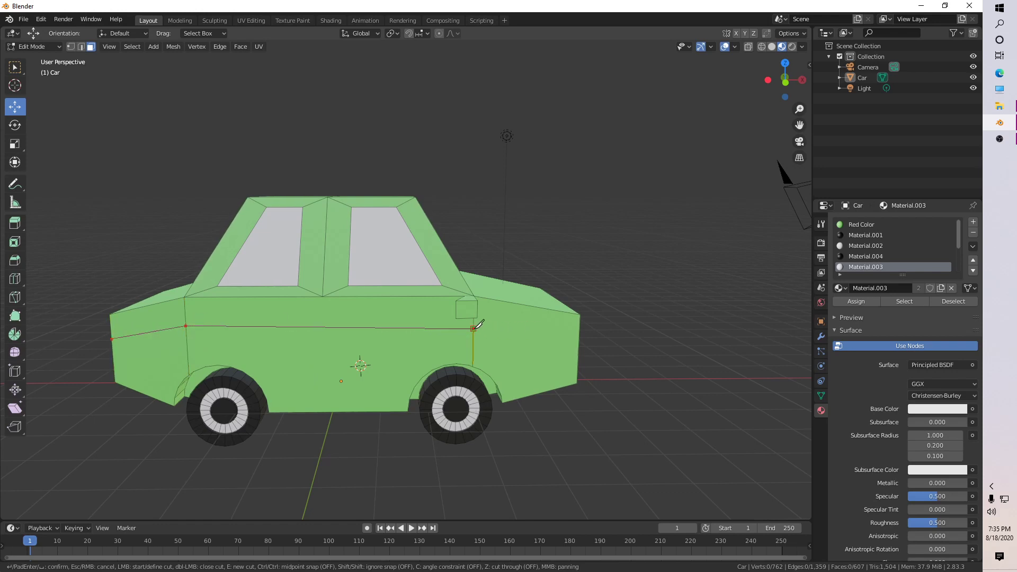
left_click(578, 338)
left_click(579, 348)
left_click(473, 337)
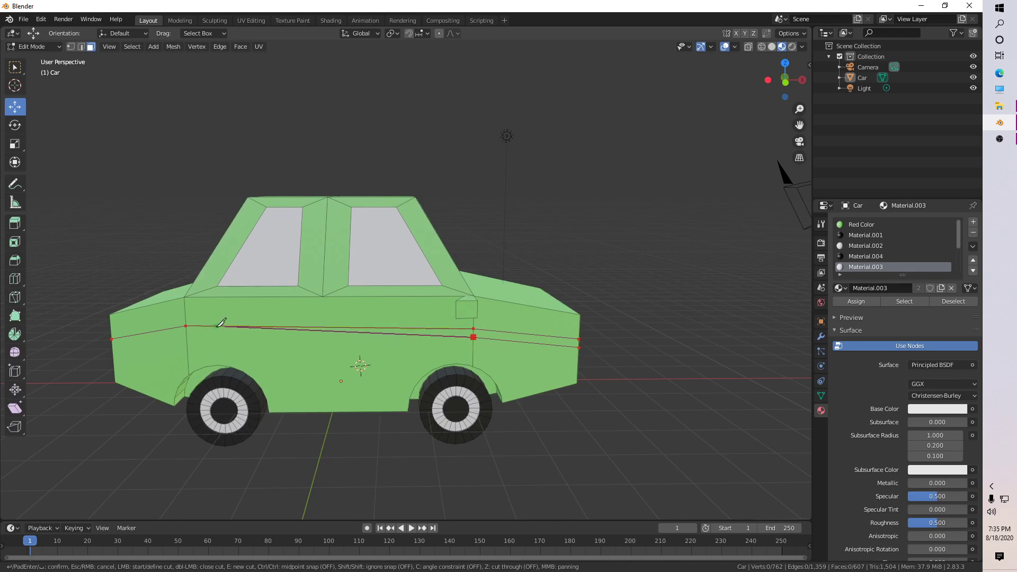
left_click(185, 333)
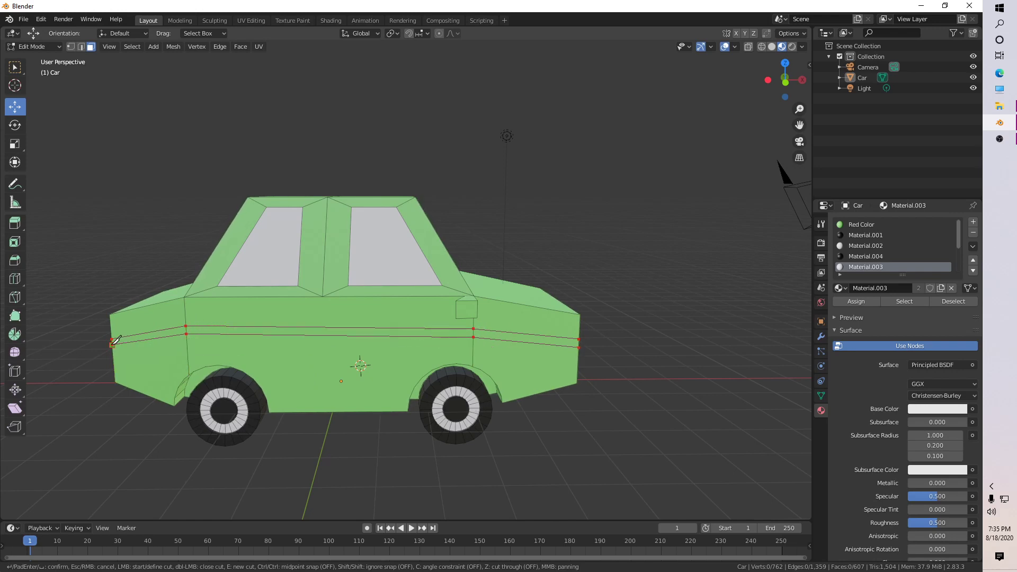
key("Return")
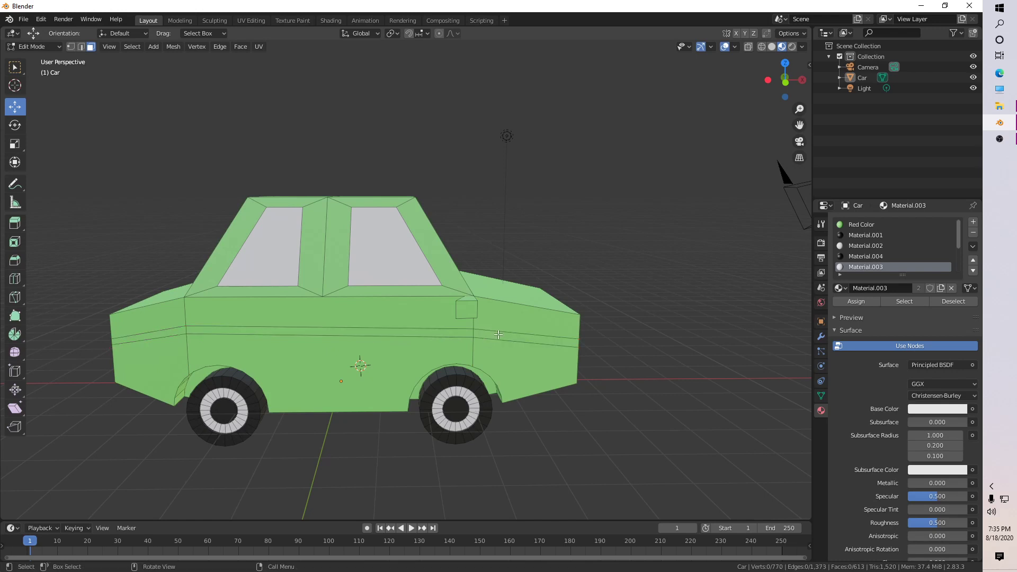
middle_click_drag(370, 346, 491, 361)
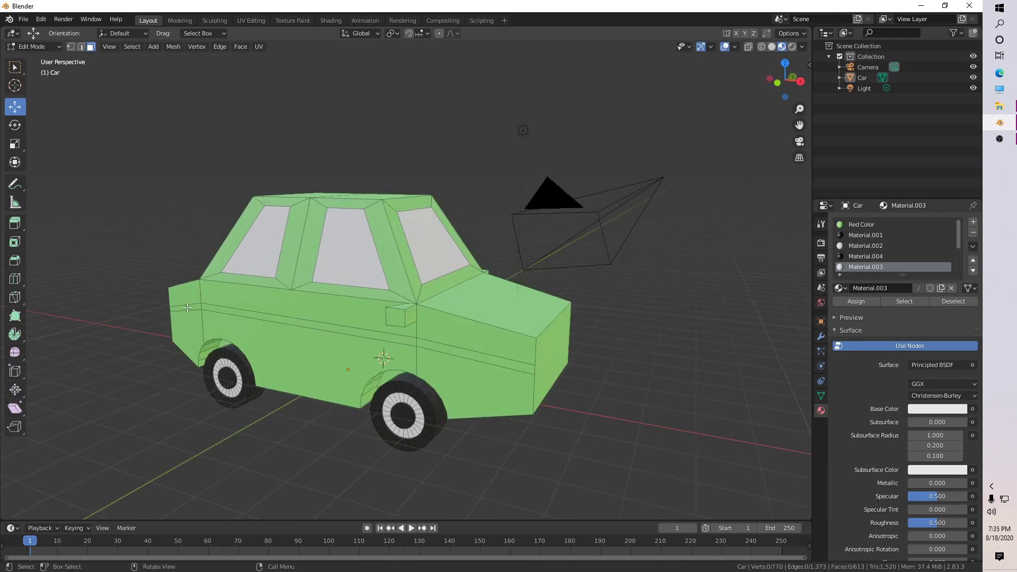
Extrude the narrow strip faces along the car's side outward by about 0.096 m.
left_click(187, 307)
left_click(281, 320, "shift")
left_click(488, 360, "shift")
middle_click_drag(488, 359, 462, 373)
key("e")
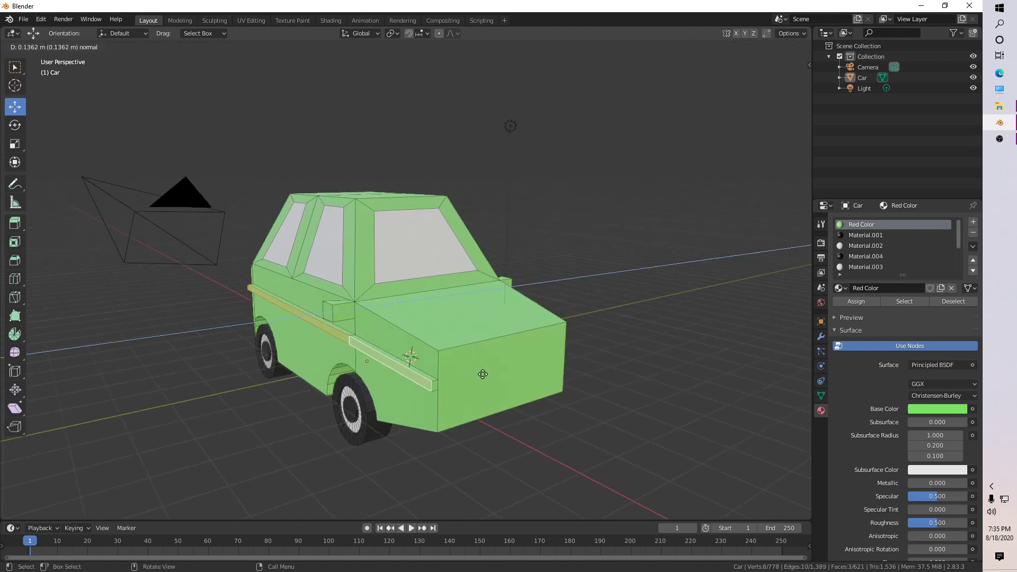
left_click(462, 451)
middle_click_drag(462, 452, 418, 400)
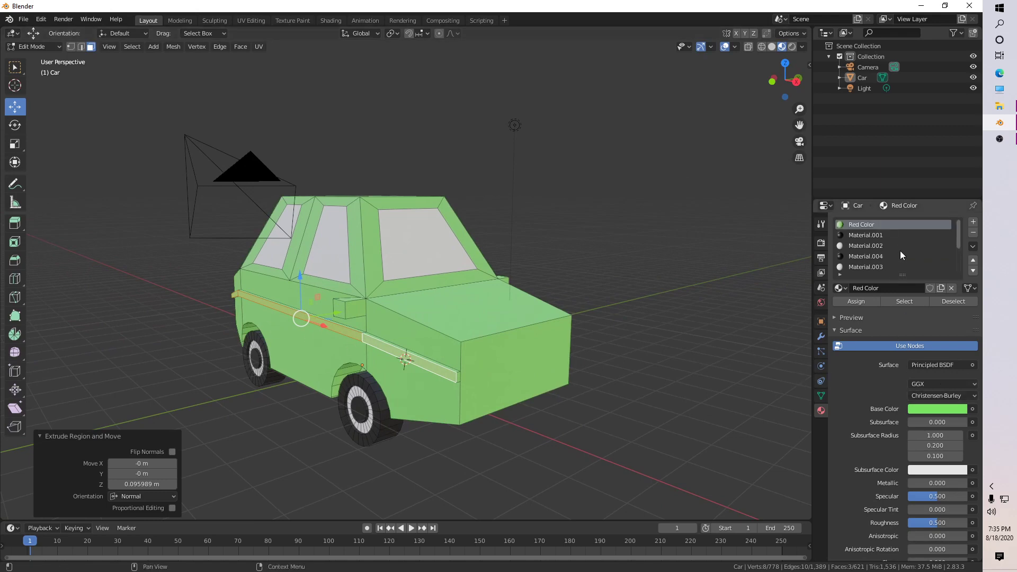
Rename the Red Color material to Green.
double_click(863, 224)
type("Green")
key("Return")
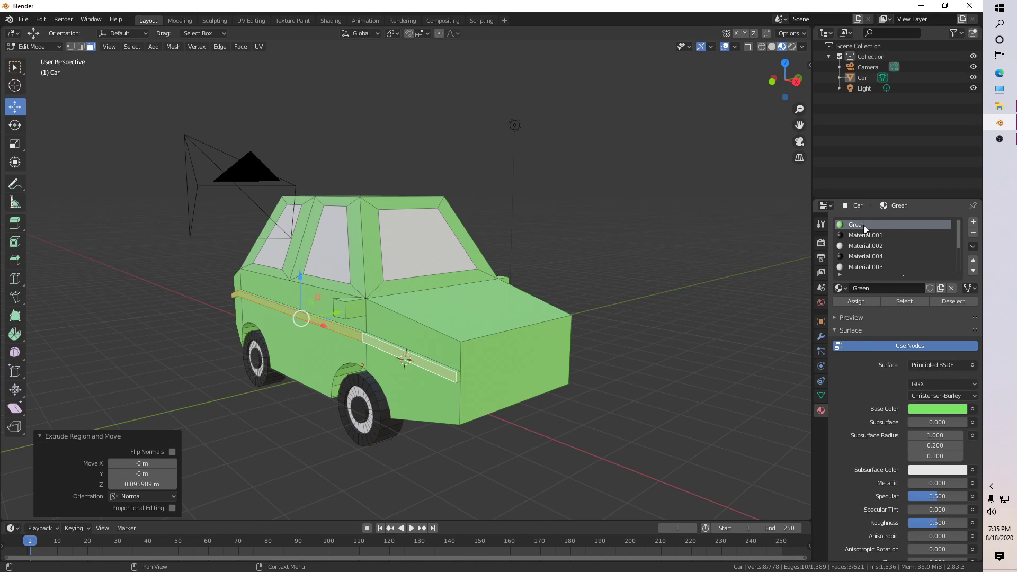
Add a new material in its own slot and give it a bright green base color.
left_click(973, 221)
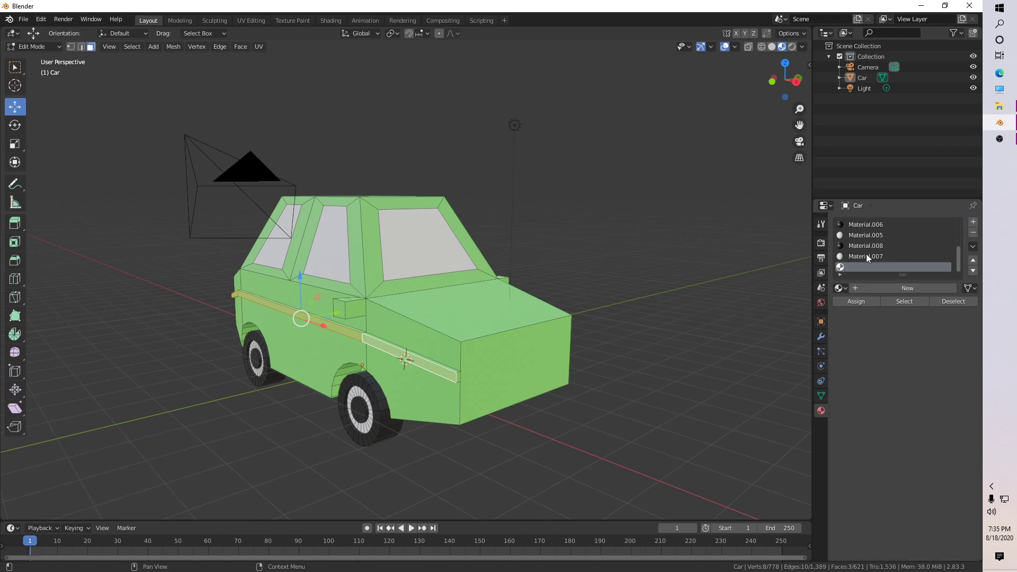
left_click(899, 287)
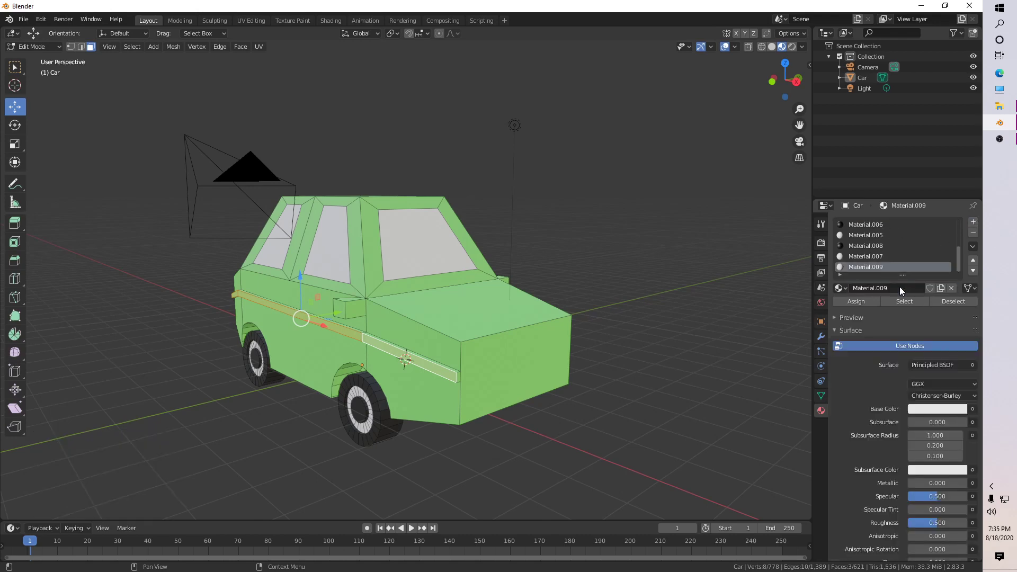
left_click(936, 411)
left_click_drag(901, 295, 885, 267)
Assign the new bright green material to the extruded side strip faces, restoring their lost selection first.
left_click(630, 360)
middle_click_drag(580, 407, 591, 407)
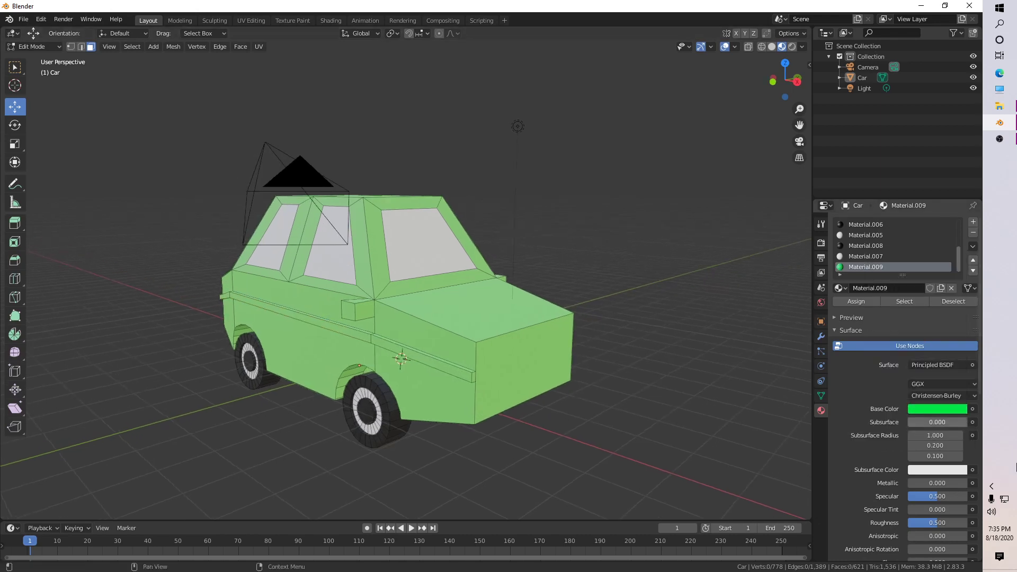
key("ctrl+z")
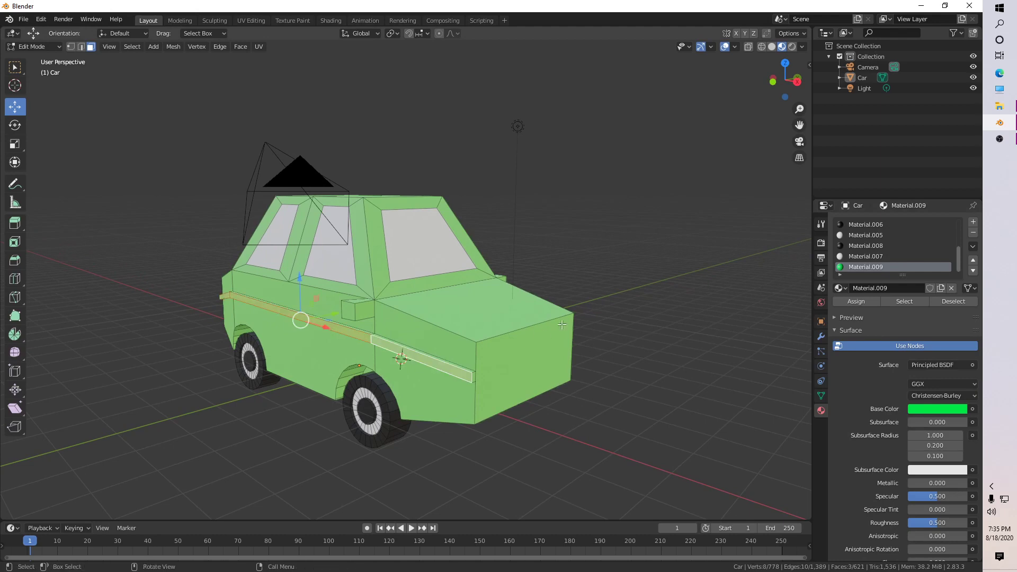
left_click(855, 303)
left_click(625, 350)
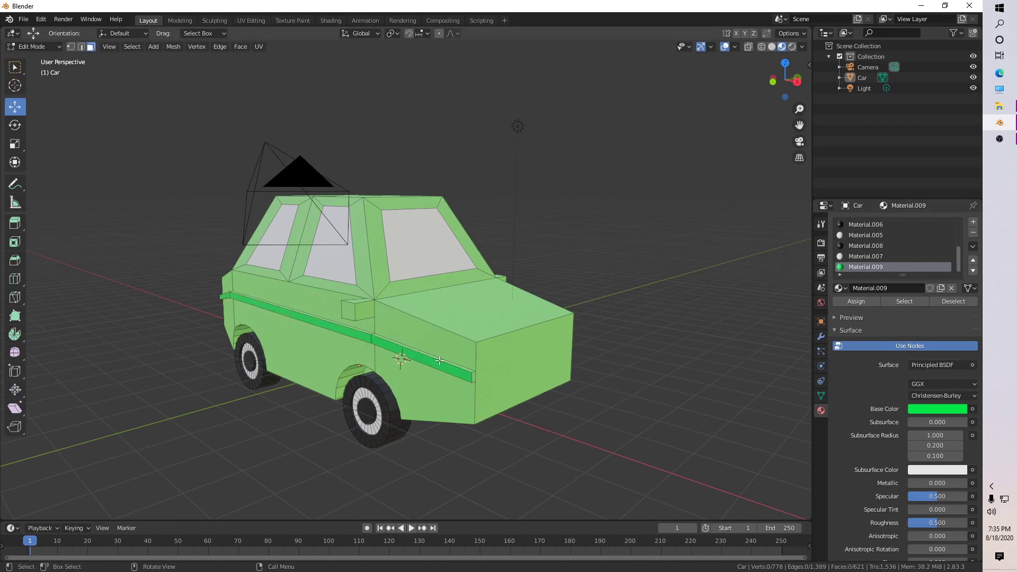
Examine the coloured side strip in Object Mode and the car's front end in Edit Mode.
key("Tab")
middle_click_drag(564, 418, 439, 324)
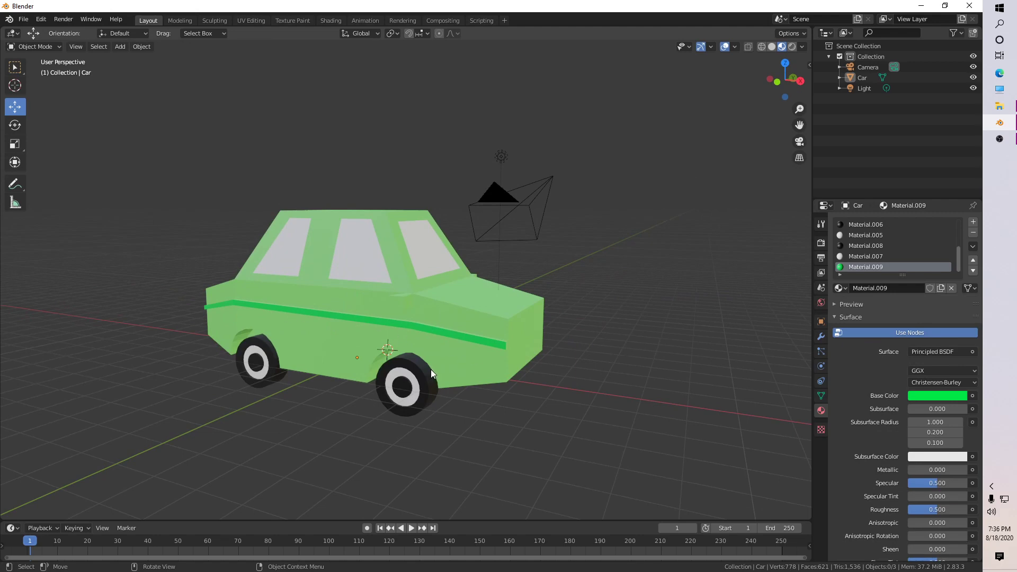
middle_click_drag(431, 370, 497, 344)
left_click(472, 362)
key("Tab")
scroll(498, 385, "up", 2)
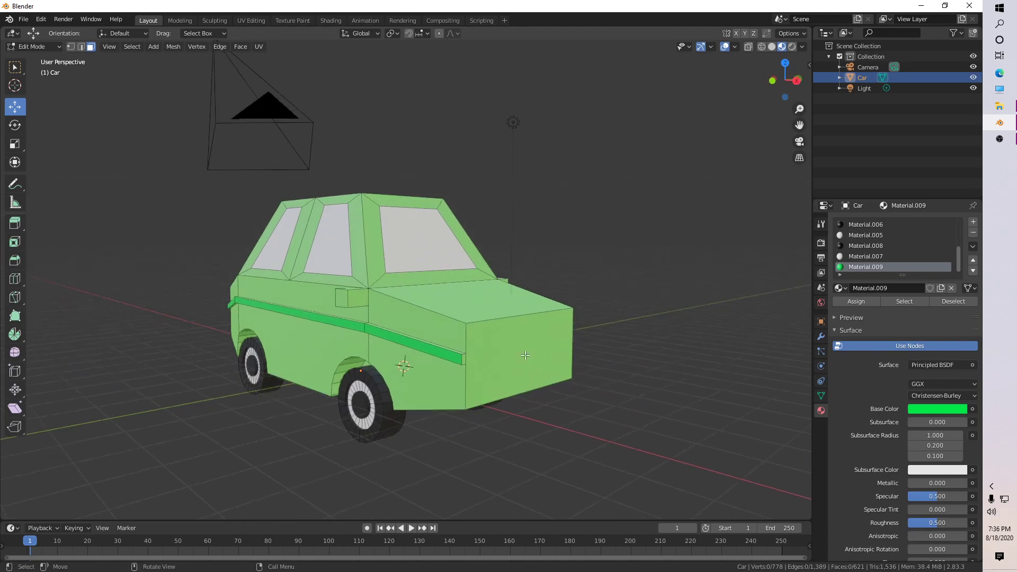
middle_click_drag(483, 347, 459, 337)
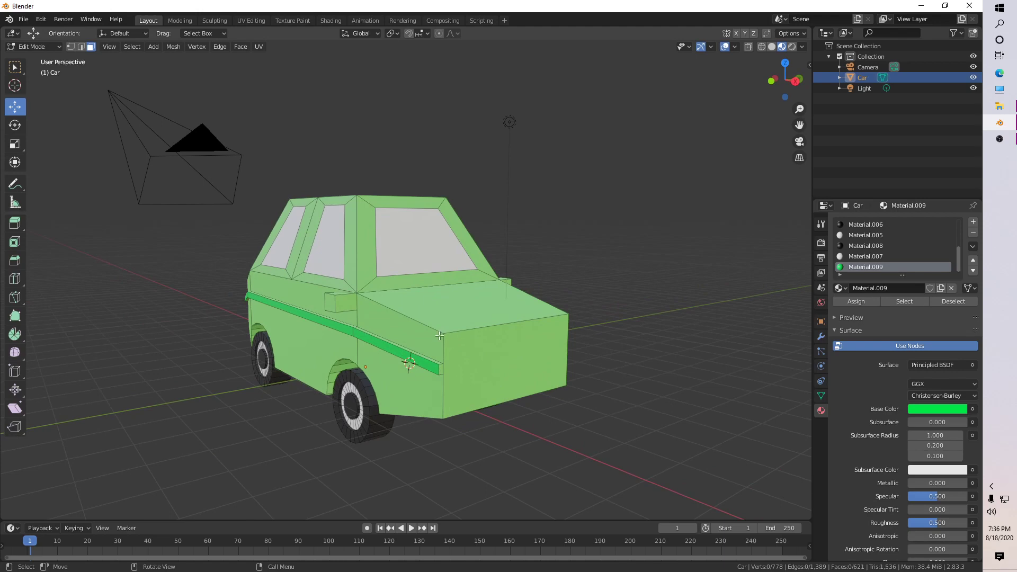
middle_click_drag(459, 353, 469, 350)
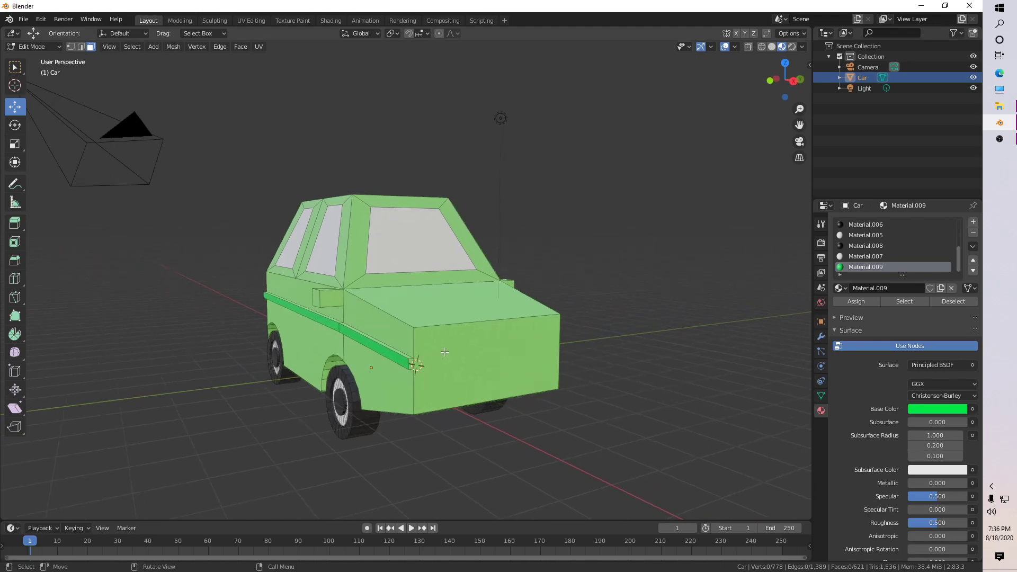
key("k")
left_click(645, 440)
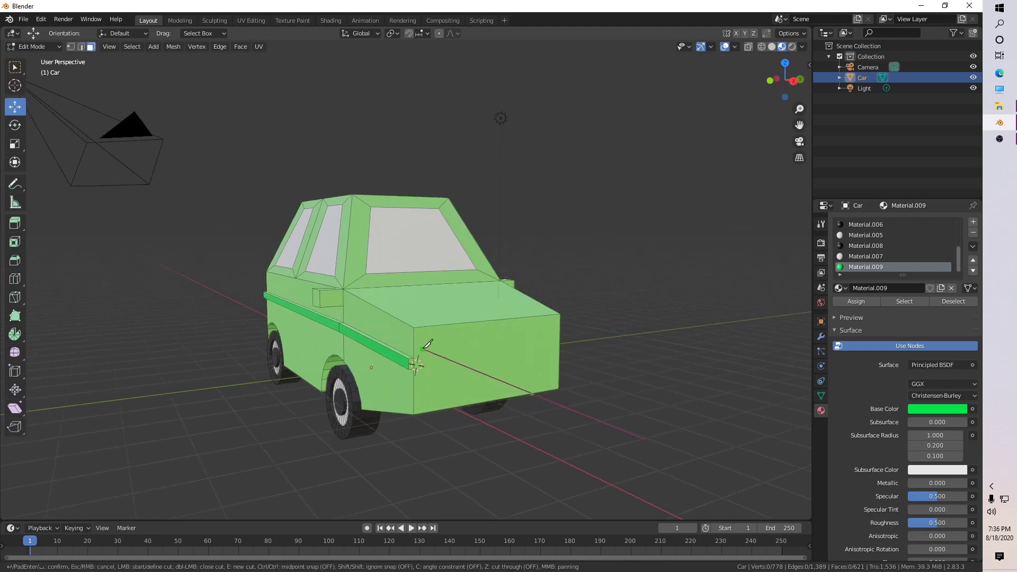
left_click(630, 458)
key("Escape")
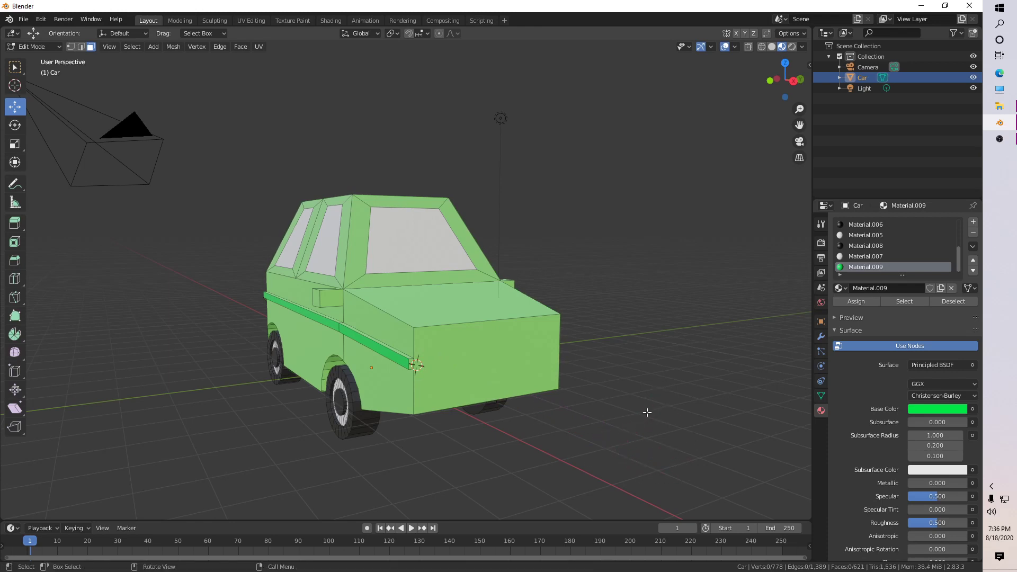
Knife-cut a small rectangular headlight outline into the upper corner of the front face, on the striped side.
middle_click_drag(647, 412, 453, 393)
key("k")
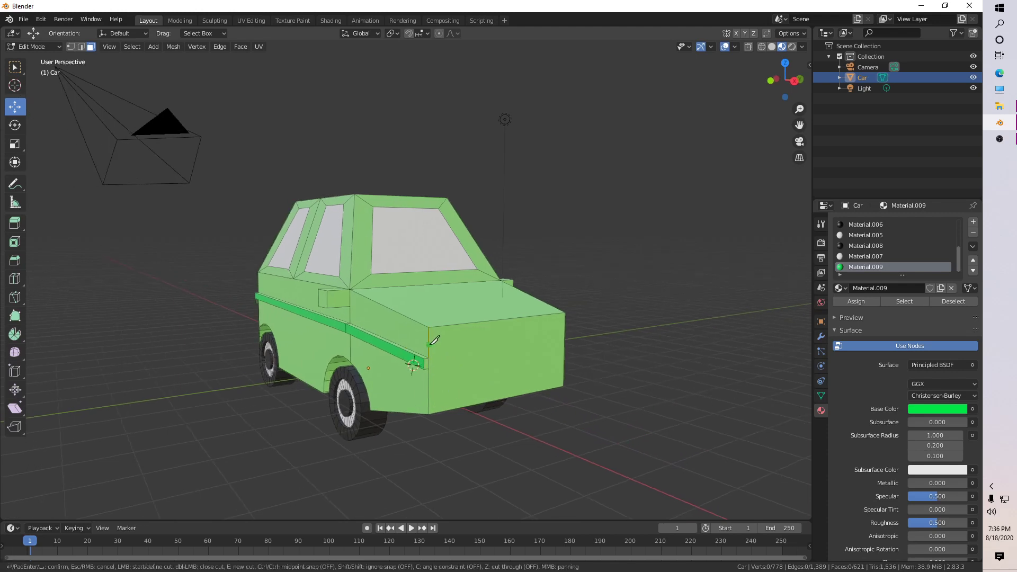
left_click(434, 342)
left_click(442, 342)
left_click(444, 325)
key("Return")
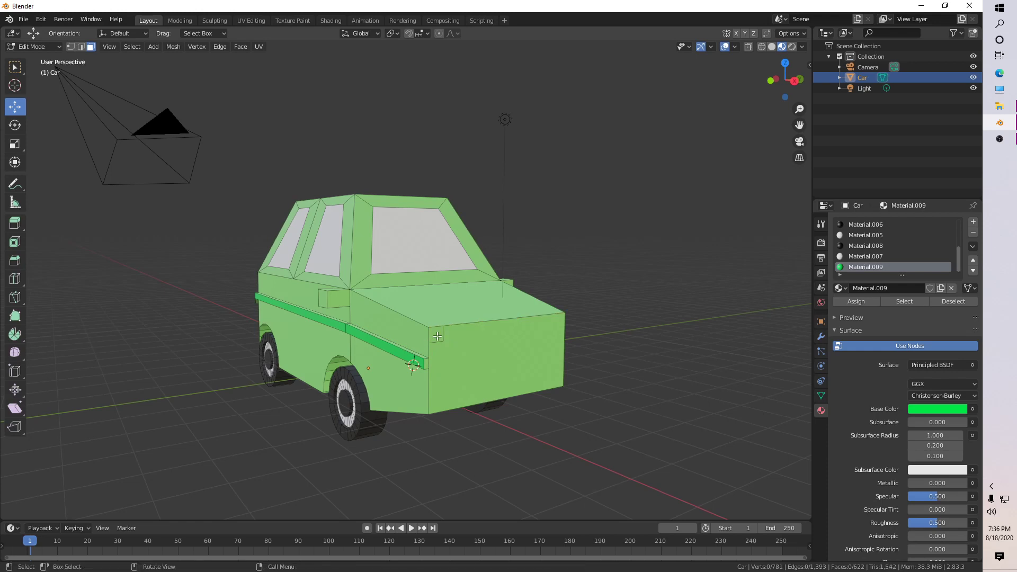
Extrude the cut headlight face forward by about 0.233 m.
left_click(437, 338)
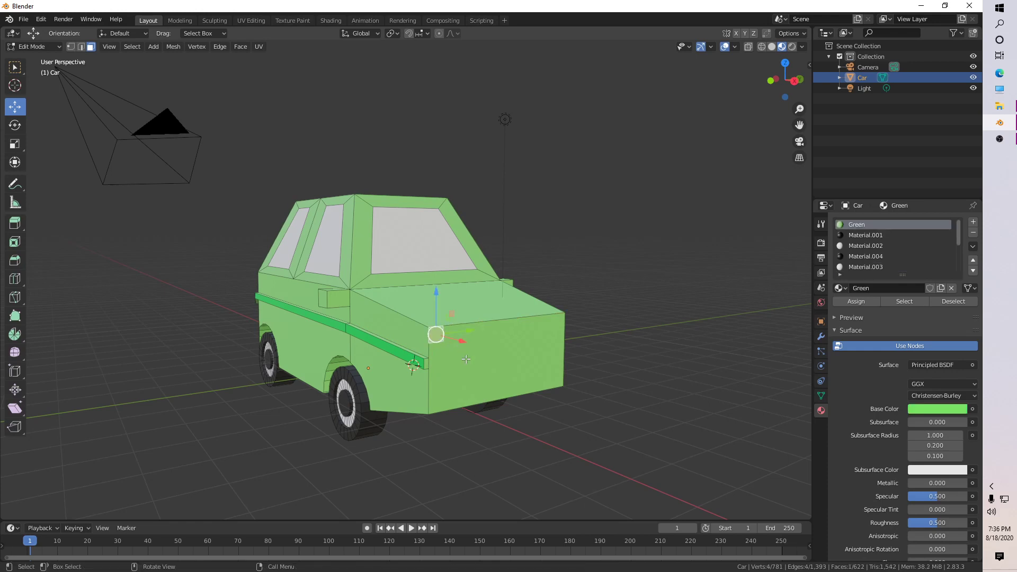
key("e")
left_click(474, 361)
middle_click_drag(474, 362, 445, 367)
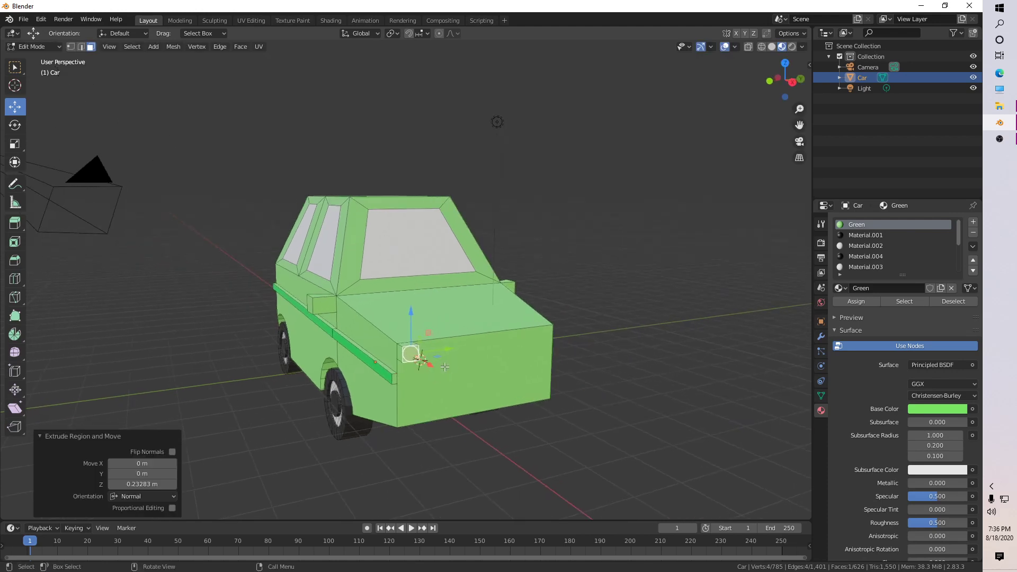
Enlarge the first headlight's front face, scaling it about 1.549 along Y and about 1.219 uniformly.
key("shift+space")
key("s")
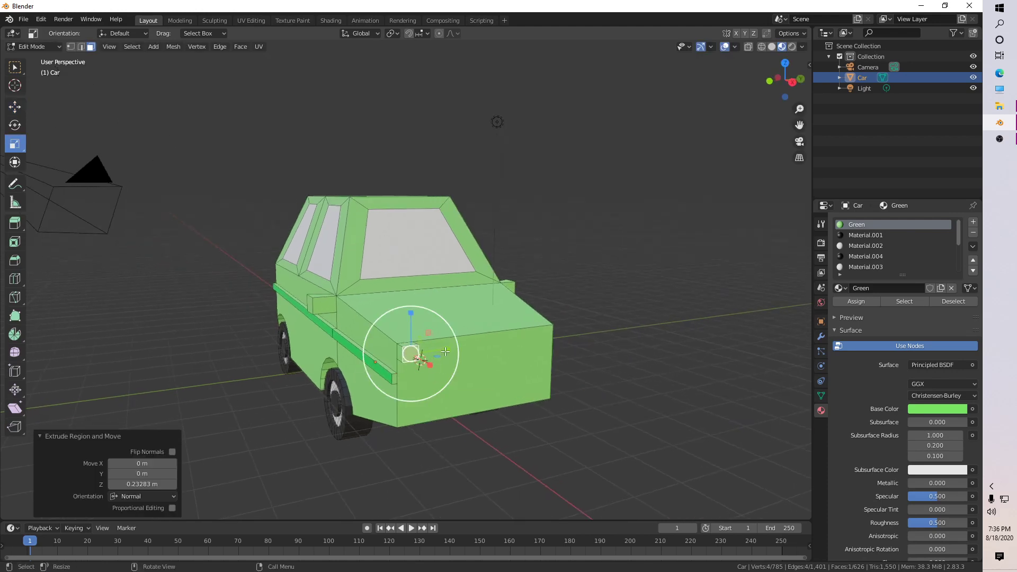
left_click_drag(447, 348, 467, 347)
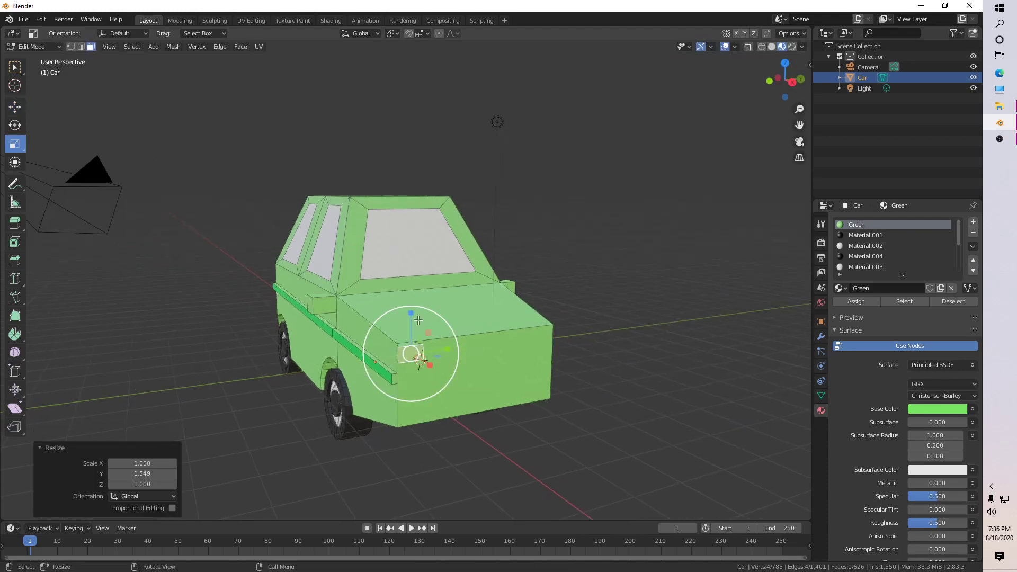
key("s")
left_click(420, 375)
middle_click_drag(420, 375, 466, 366)
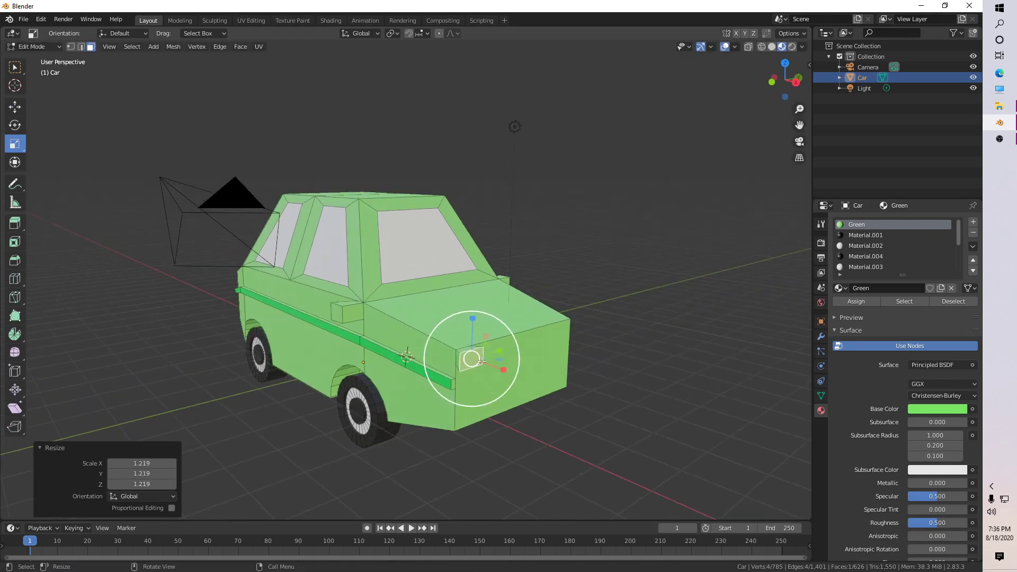
key("s")
left_click(496, 351)
left_click(526, 440)
Knife-cut a matching headlight rectangle into the opposite upper corner of the car's front face.
middle_click_drag(480, 448, 360, 345)
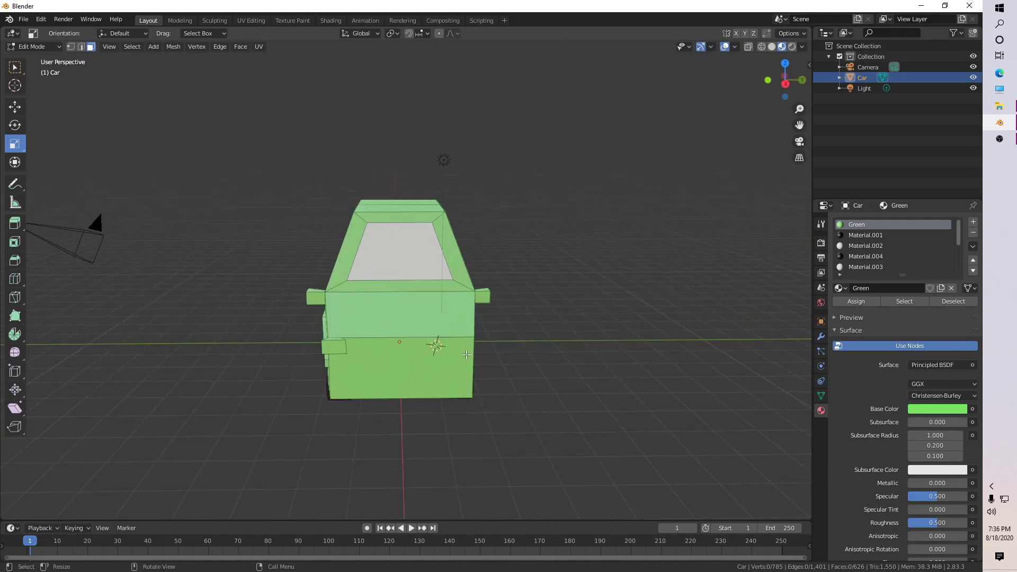
key("k")
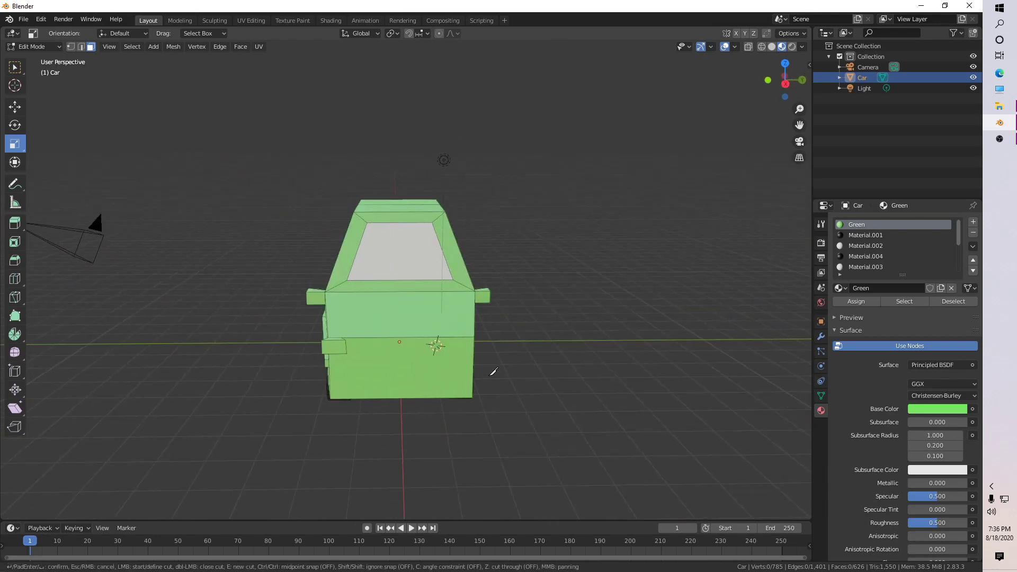
left_click(454, 337)
left_click(472, 354)
key("Return")
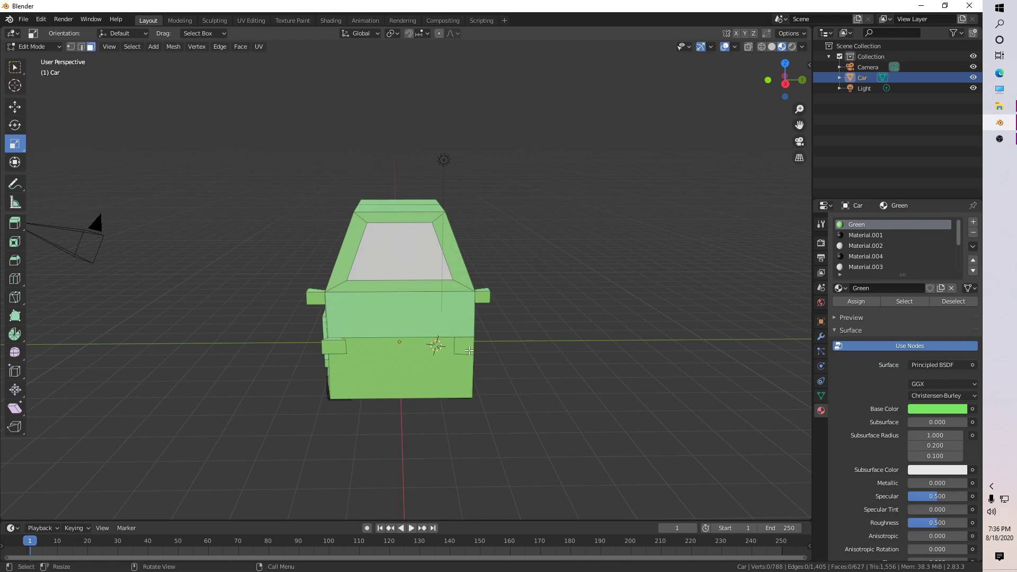
Extrude the second headlight face forward by about 0.364 m.
left_click(468, 350)
key("e")
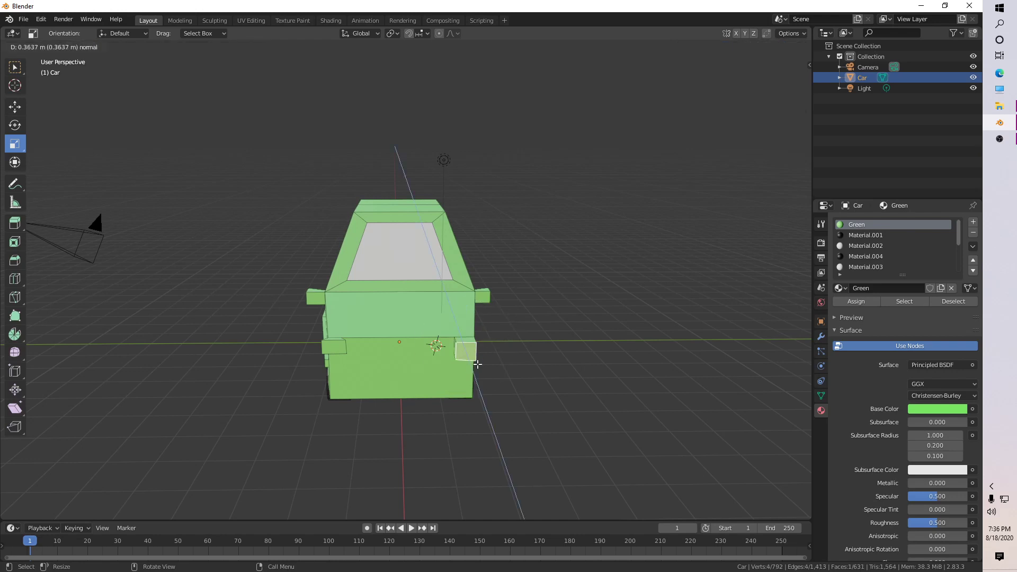
left_click(477, 364)
Widen the second headlight's front face along Y, scale it 0.854 along Z and raise it about 0.046 m.
left_click_drag(507, 356, 522, 351)
left_click_drag(467, 316, 468, 321)
middle_click_drag(444, 347, 436, 331)
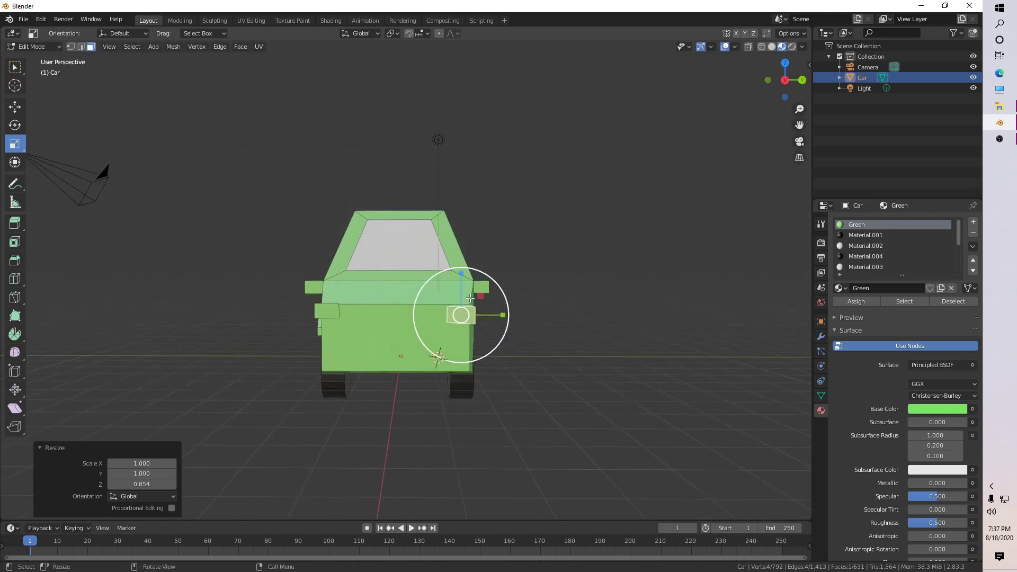
left_click(15, 108)
left_click_drag(464, 276, 461, 273)
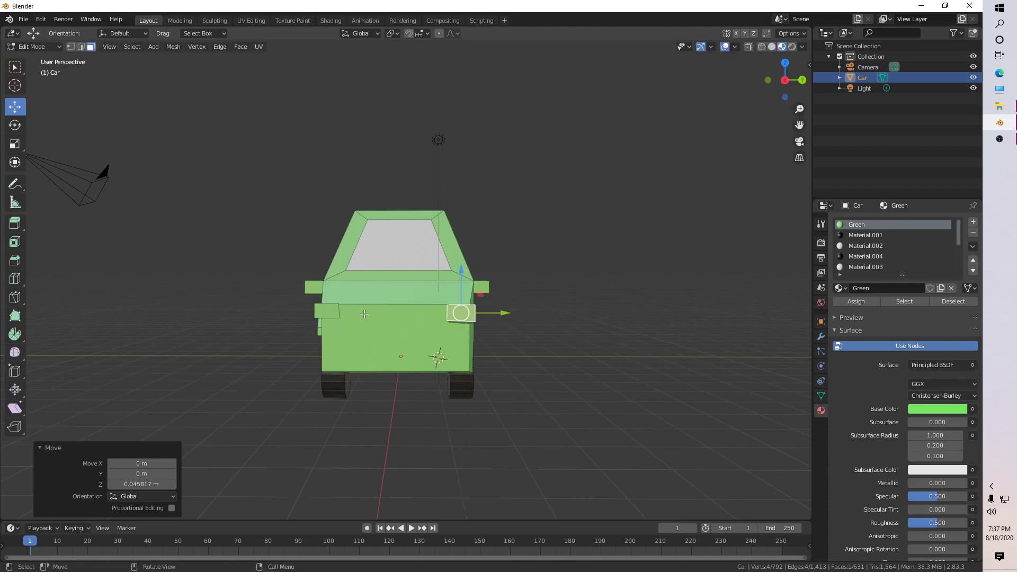
left_click(488, 352)
Move the first headlight's front face forward about 0.128 m along X.
middle_click_drag(488, 352, 407, 365)
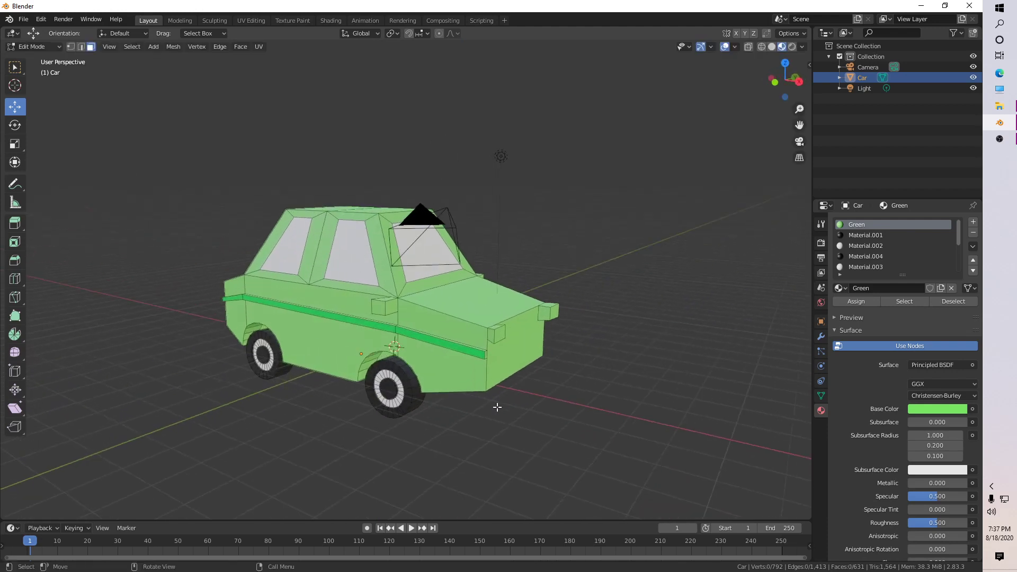
left_click(497, 334)
left_click_drag(530, 343, 560, 341)
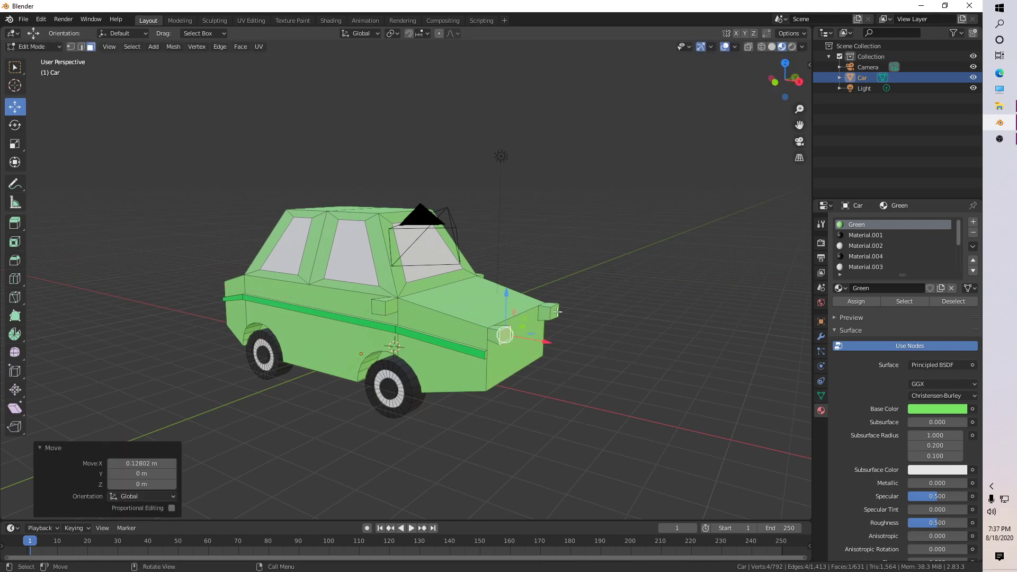
Scale the second headlight's front face slightly along Z and check the car in Object Mode.
key("shift+space")
key("s")
left_click_drag(559, 277, 559, 270)
left_click(562, 392)
middle_click_drag(562, 392, 559, 403)
key("Tab")
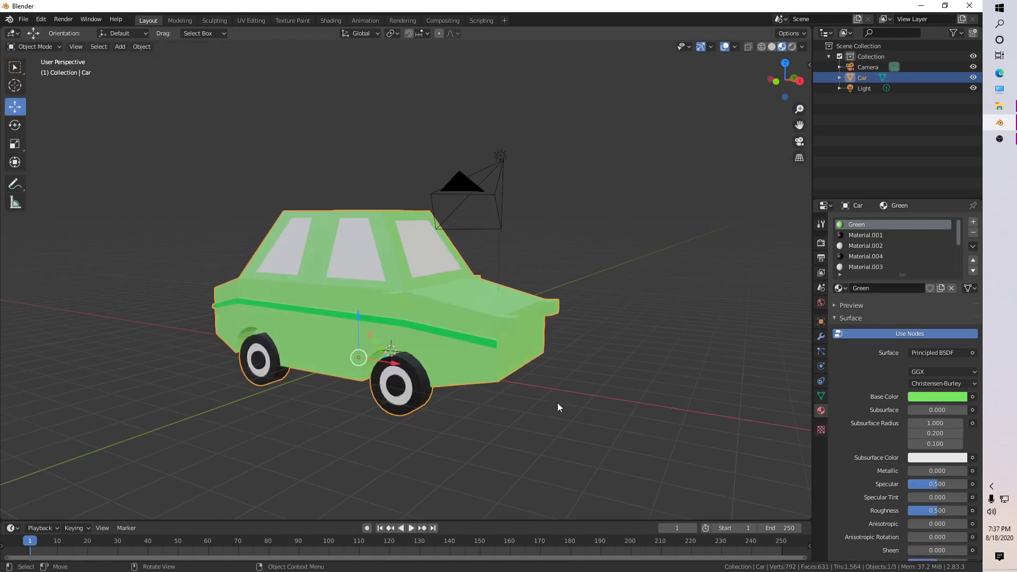
middle_click_drag(548, 396, 504, 332)
Assign Material.009 to all exposed faces of both front headlight blocks and return to Object Mode with nothing selected.
left_click(495, 332)
key("Tab")
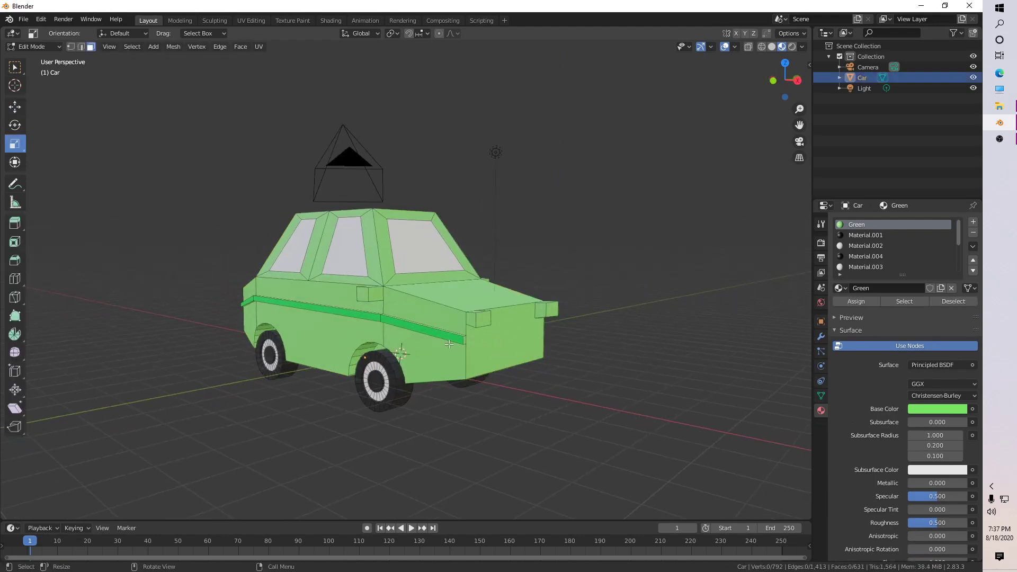
scroll(448, 371, "up", 1)
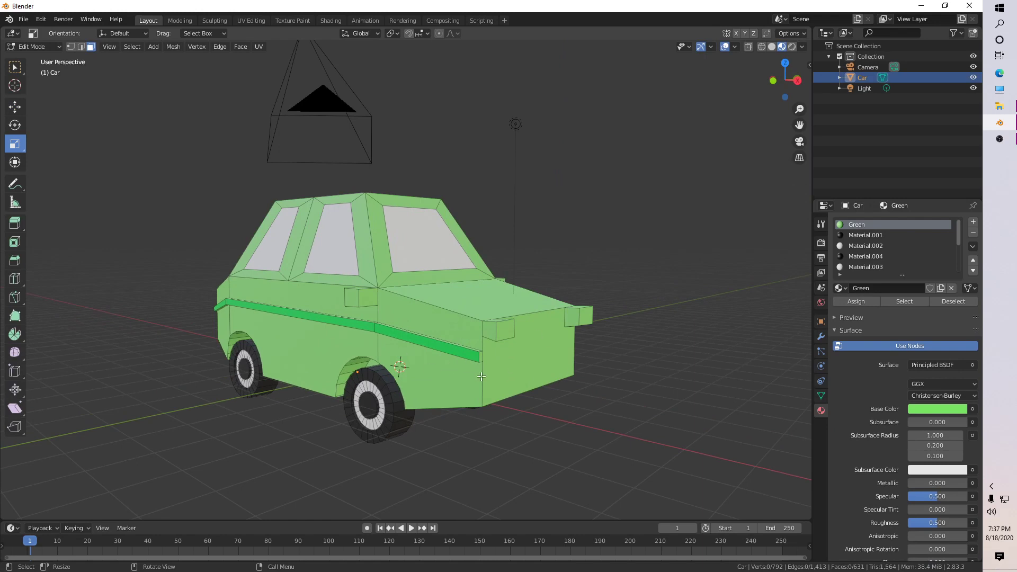
left_click(506, 328)
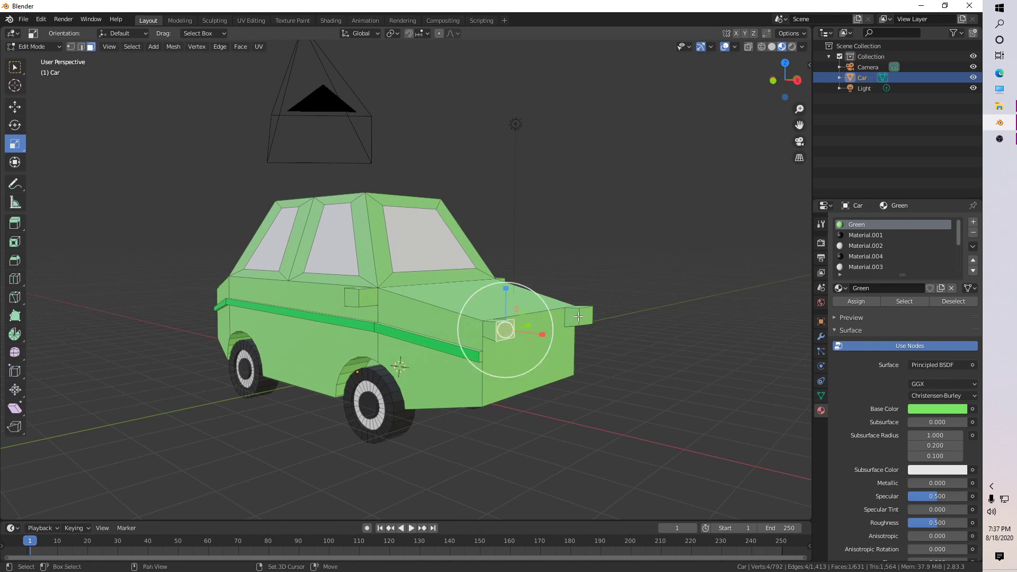
left_click(580, 323, "shift")
left_click(606, 298, "shift")
left_click(501, 322, "shift")
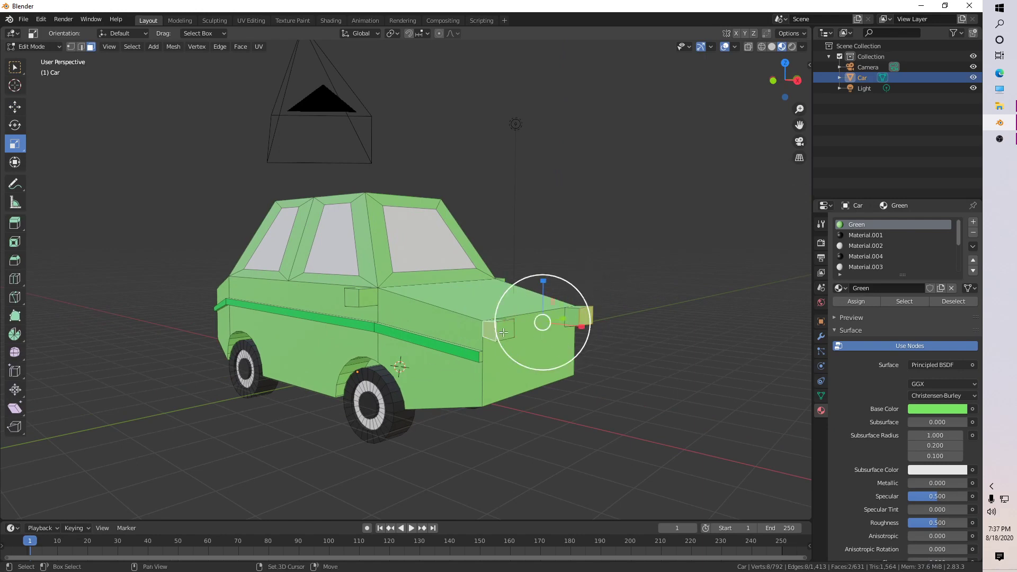
middle_click_drag(500, 324, 318, 344)
left_click(255, 327, "shift")
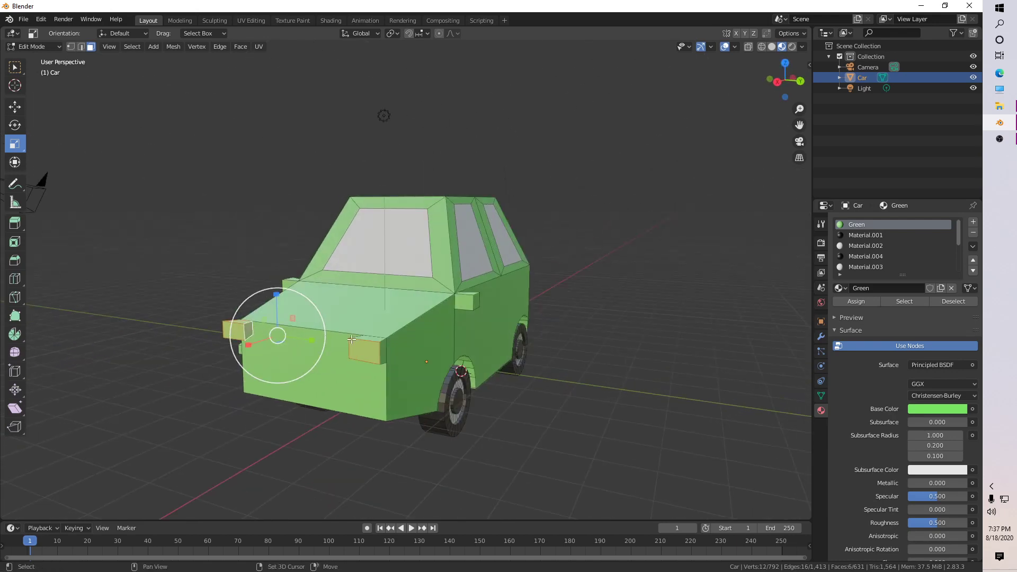
left_click(377, 351, "shift")
left_click(383, 353, "shift")
left_click(368, 352, "shift")
middle_click_drag(367, 352, 444, 369)
left_click(477, 294, "shift")
left_click(517, 295, "shift")
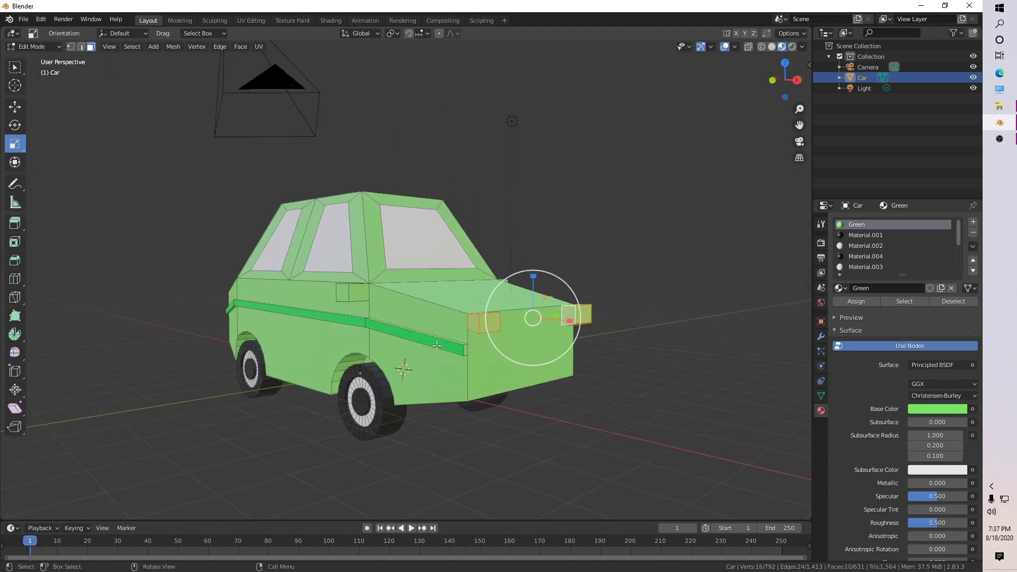
scroll(893, 256, "down", 5)
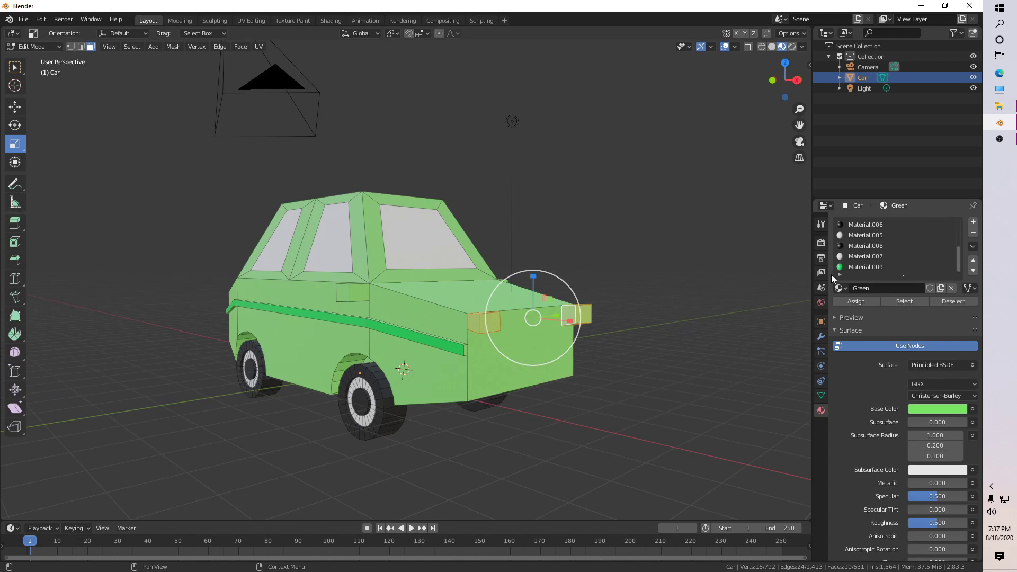
left_click(871, 267)
left_click(856, 300)
key("alt+a")
middle_click_drag(577, 386, 586, 395)
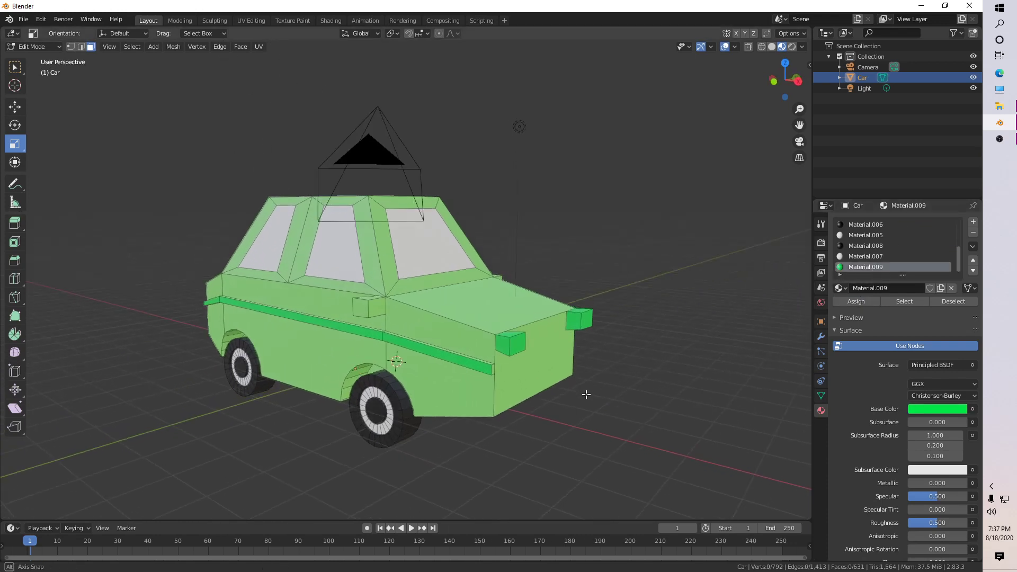
key("Tab")
key("alt+a")
Place the 3D cursor on the car's front below the first headlight and add a 2 m plane mesh there.
middle_click_drag(593, 433, 498, 368)
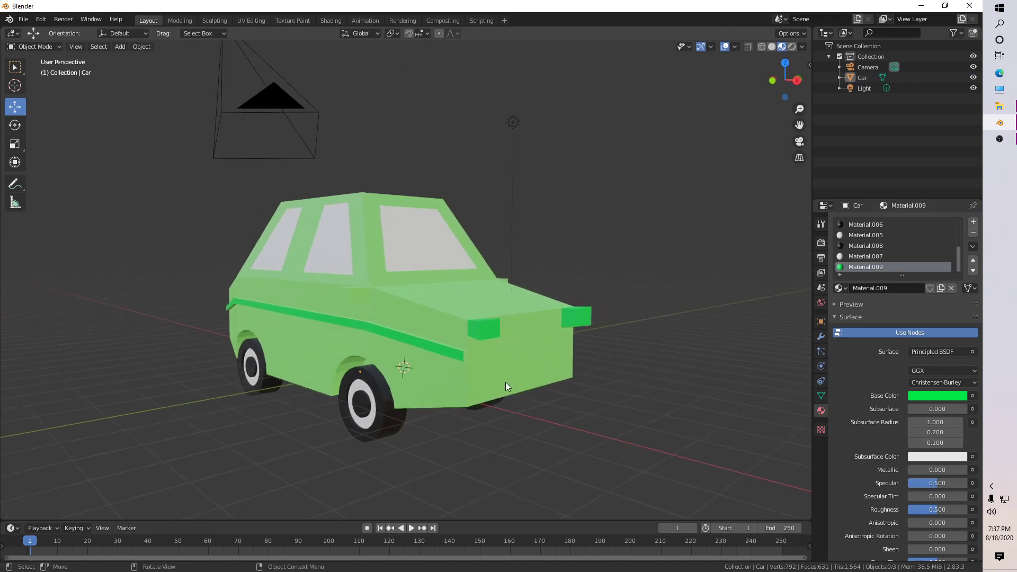
middle_click_drag(473, 417, 529, 363)
right_click(483, 367, "shift")
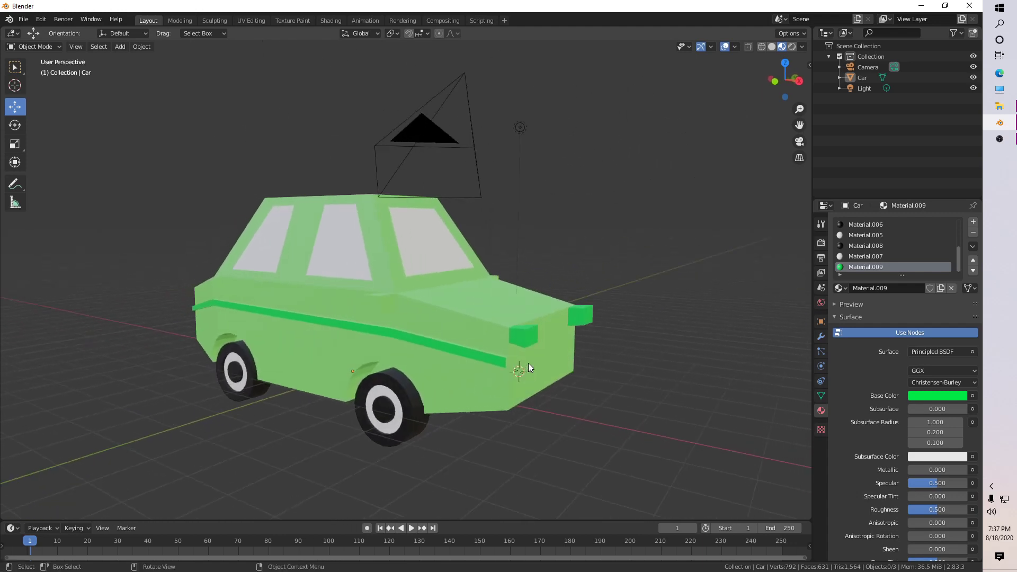
key("shift+a")
mouse_move(526, 357)
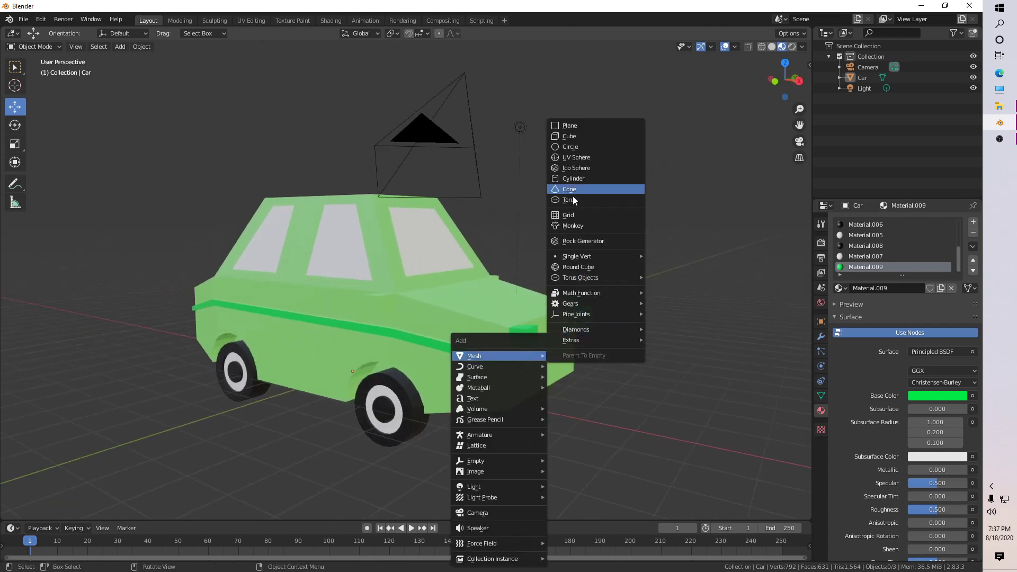
left_click(576, 128)
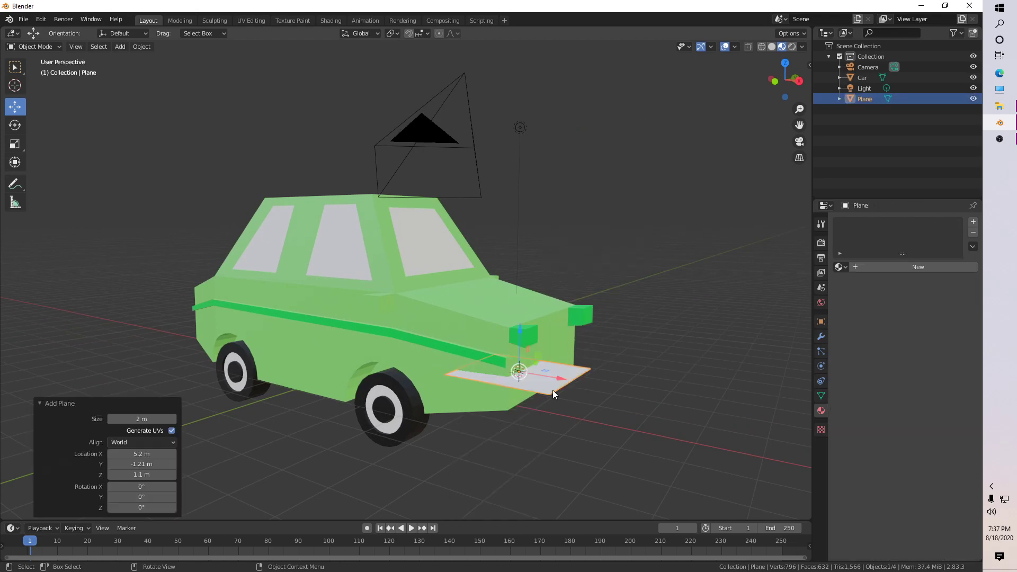
Stand the new plane upright by setting its Y rotation to 90°.
key("shift+space")
key("r")
left_click_drag(538, 339, 581, 412)
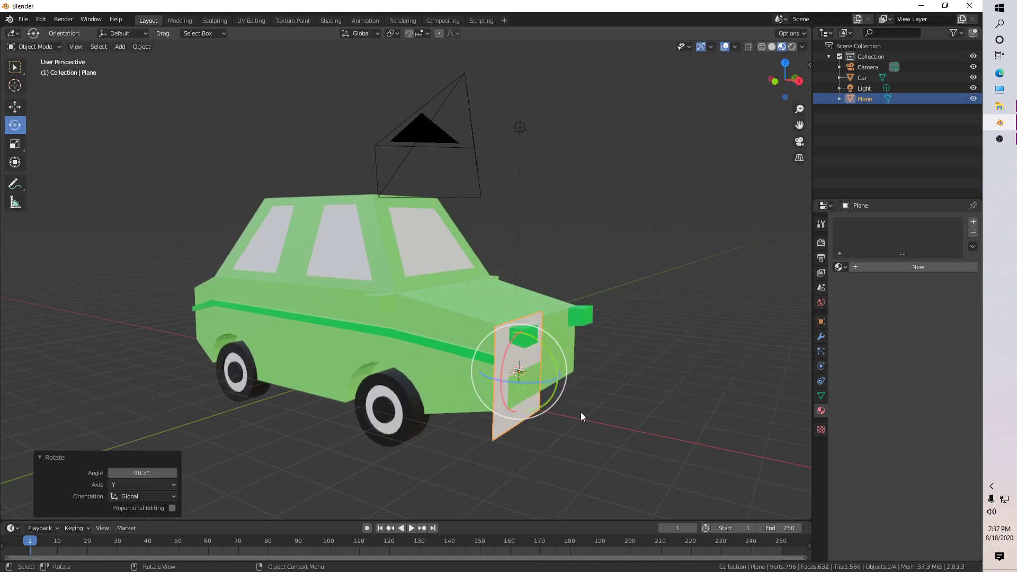
left_click(821, 321)
left_click(936, 299)
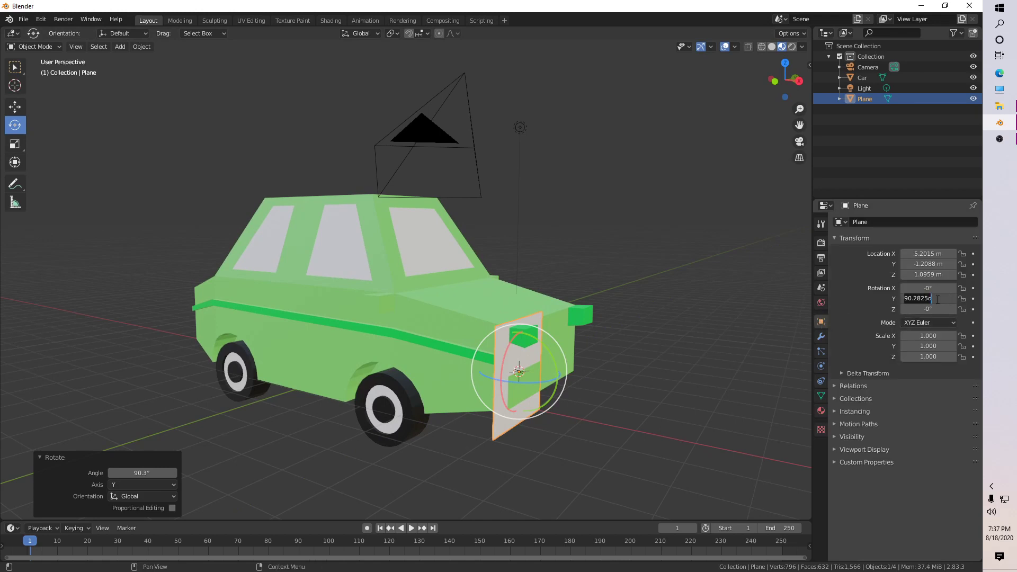
type("90")
key("Return")
In front orthographic view, move the plane about 0.013 m forward along X, just off the car's nose.
middle_click_drag(676, 365, 804, 81)
left_click(780, 81)
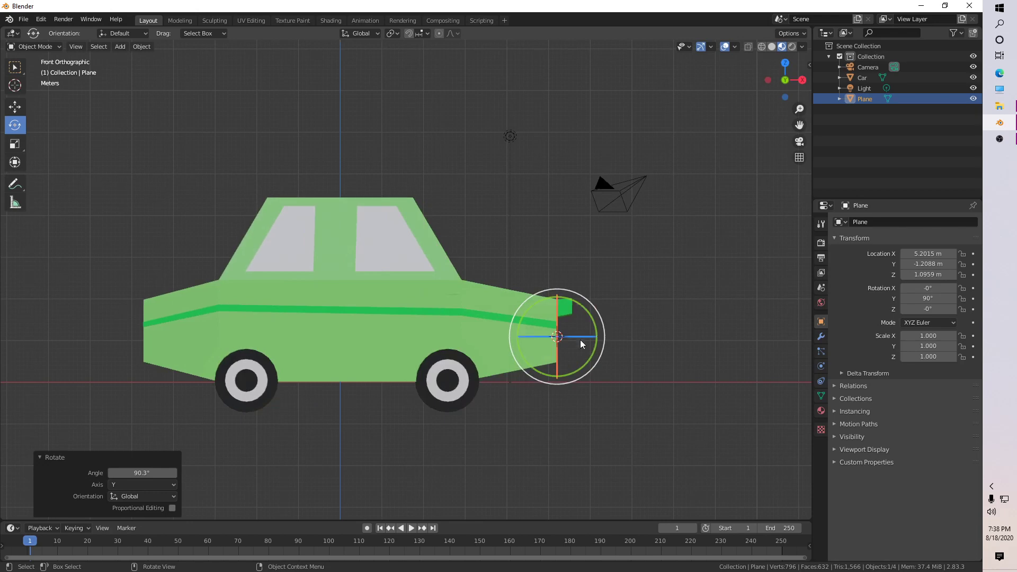
key("shift+space")
key("g")
left_click_drag(586, 337, 588, 336)
Scale the plane down uniformly to about 0.266.
middle_click_drag(588, 335, 567, 336)
scroll(542, 370, "down", 3)
scroll(532, 365, "up", 5)
key("shift+space")
key("s")
left_click_drag(533, 374, 531, 414)
Move the small plane about 0.231 m along Y and raise it about 0.098 m on the car's front.
key("shift+space")
key("g")
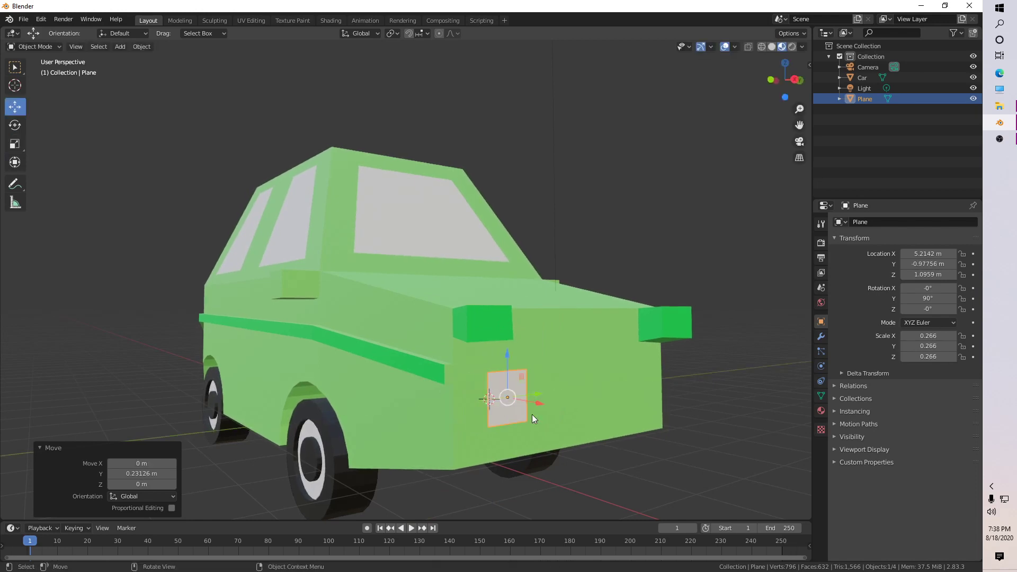
middle_click_drag(532, 414, 524, 410)
left_click_drag(469, 343, 470, 334)
Round the plane into a disc with a level 2 Subdivision Surface modifier and apply the modifier.
key("ctrl+2")
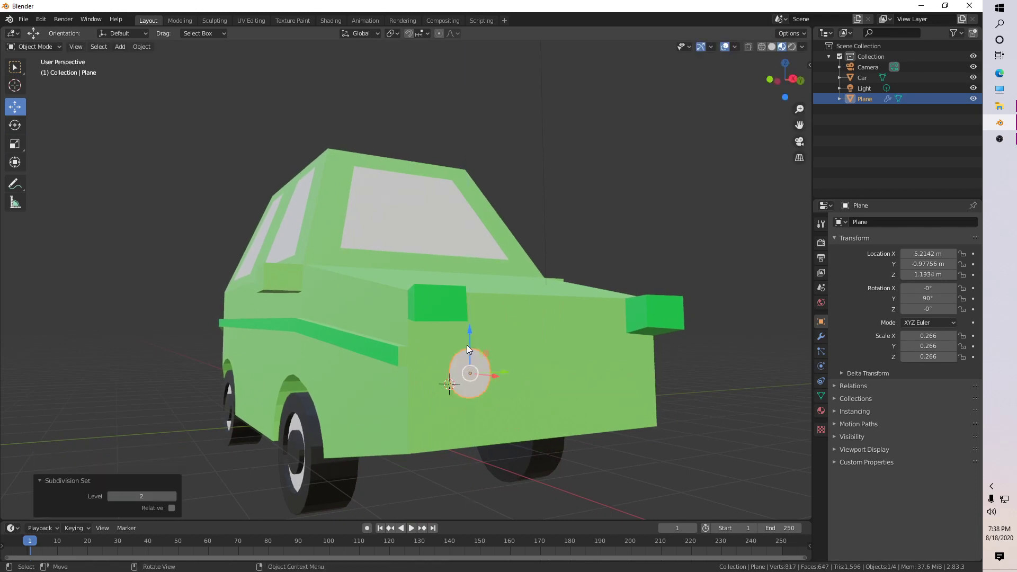
left_click(820, 337)
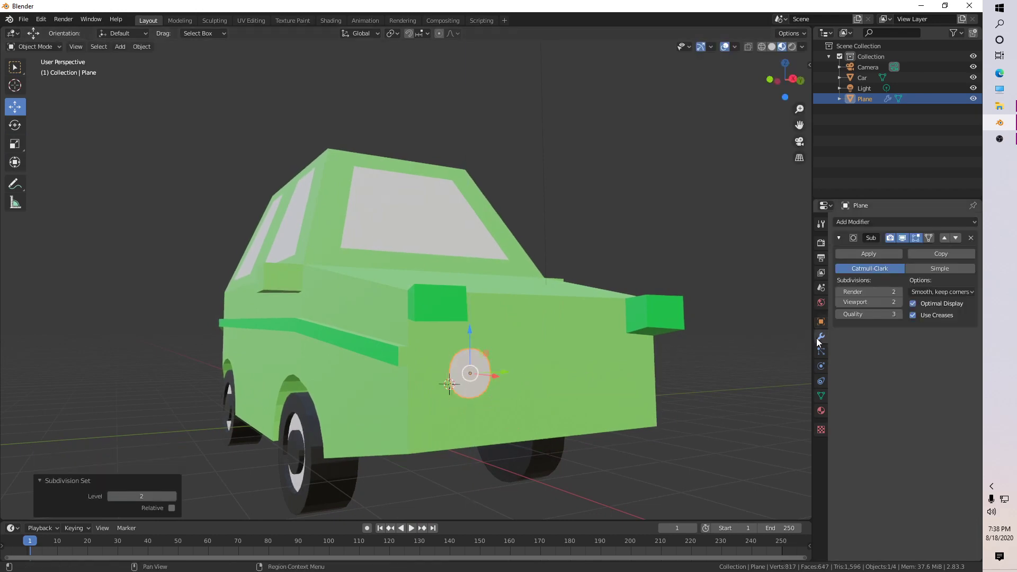
left_click(880, 223)
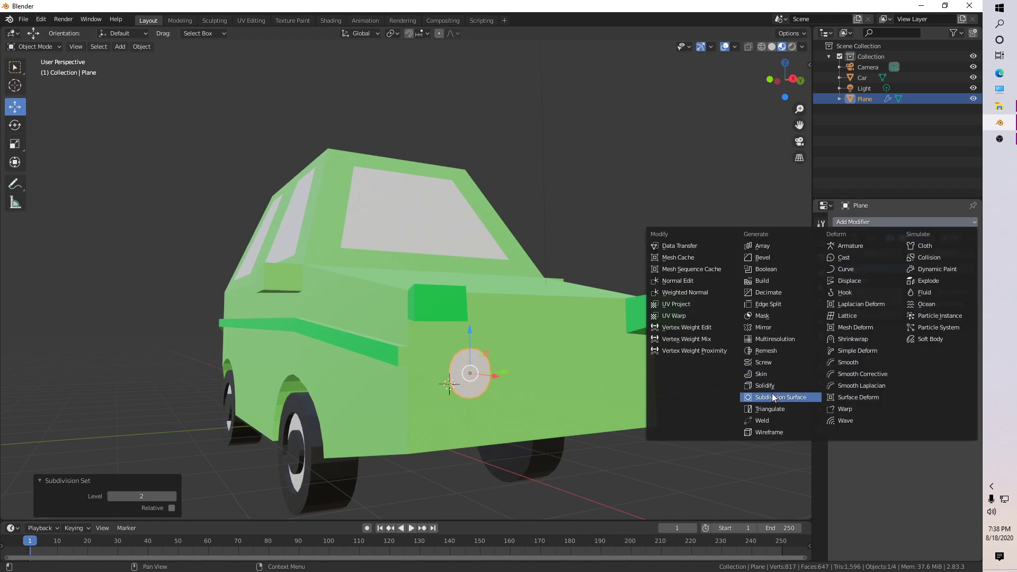
left_click(722, 189)
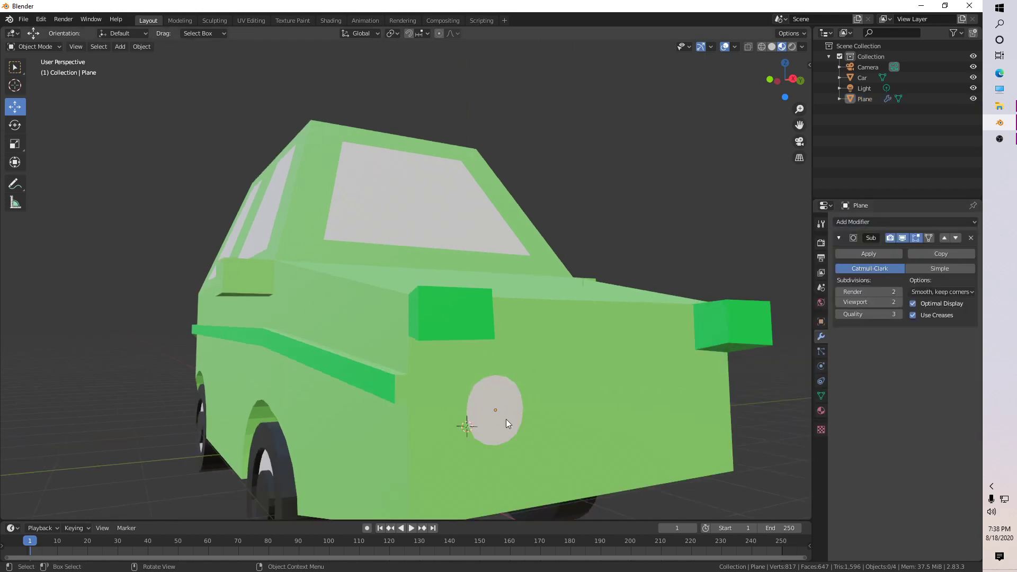
left_click(477, 384)
left_click(884, 254)
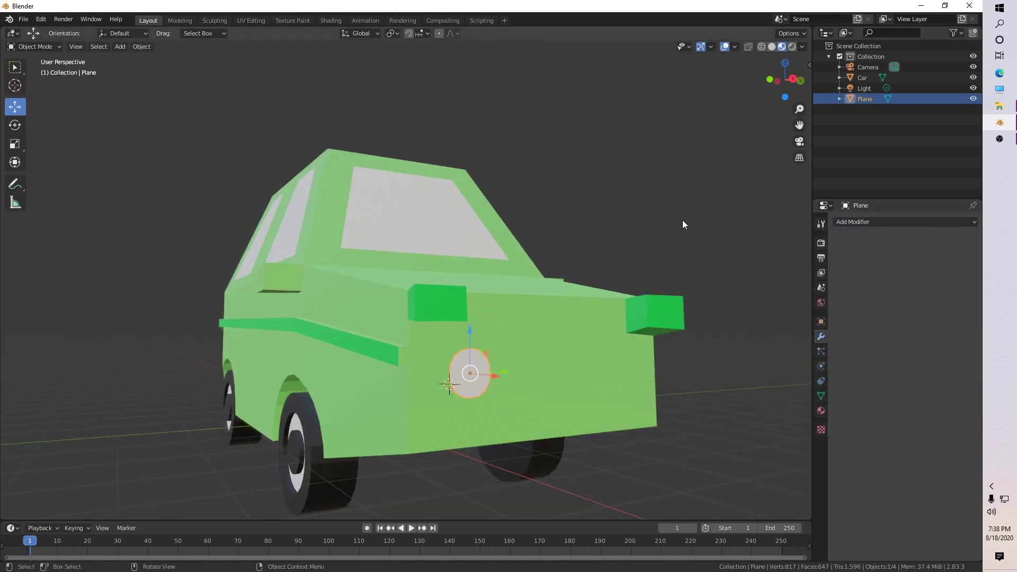
left_click(682, 221)
left_click(466, 377)
Give the disc the existing material named Material.
scroll(465, 379, "up", 5)
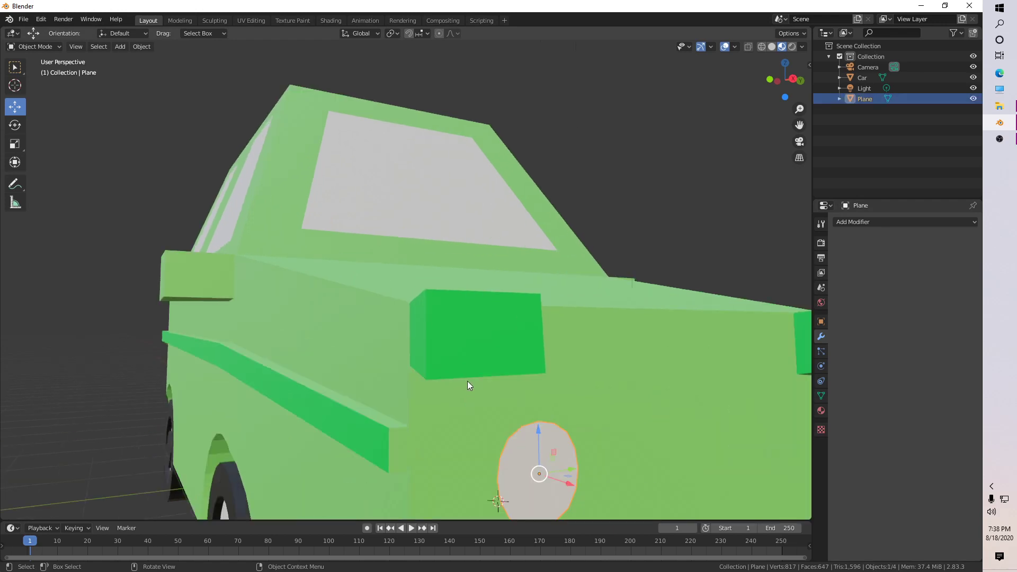
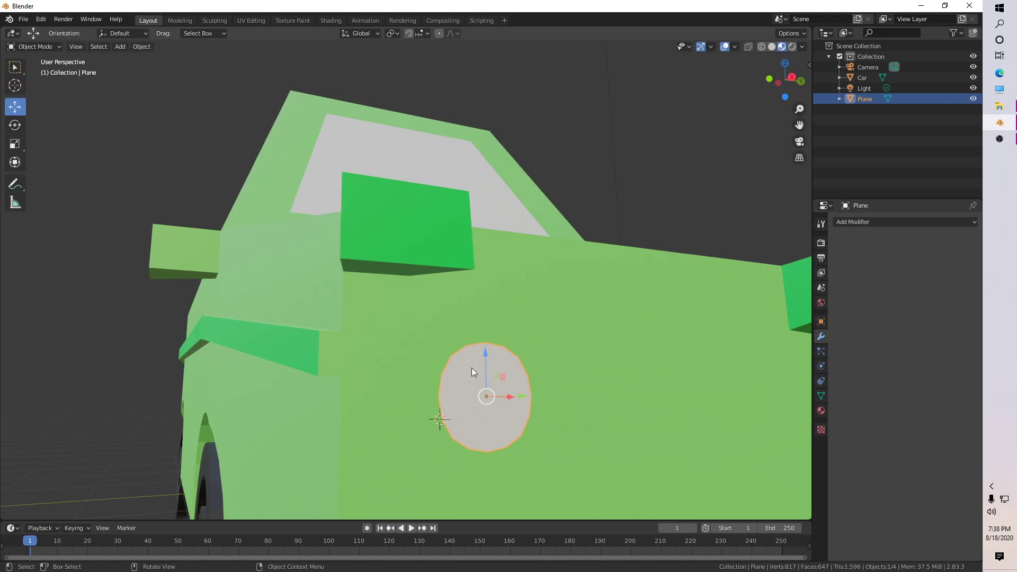
scroll(476, 366, "down", 4)
middle_click_drag(483, 363, 466, 370)
scroll(477, 370, "up", 2)
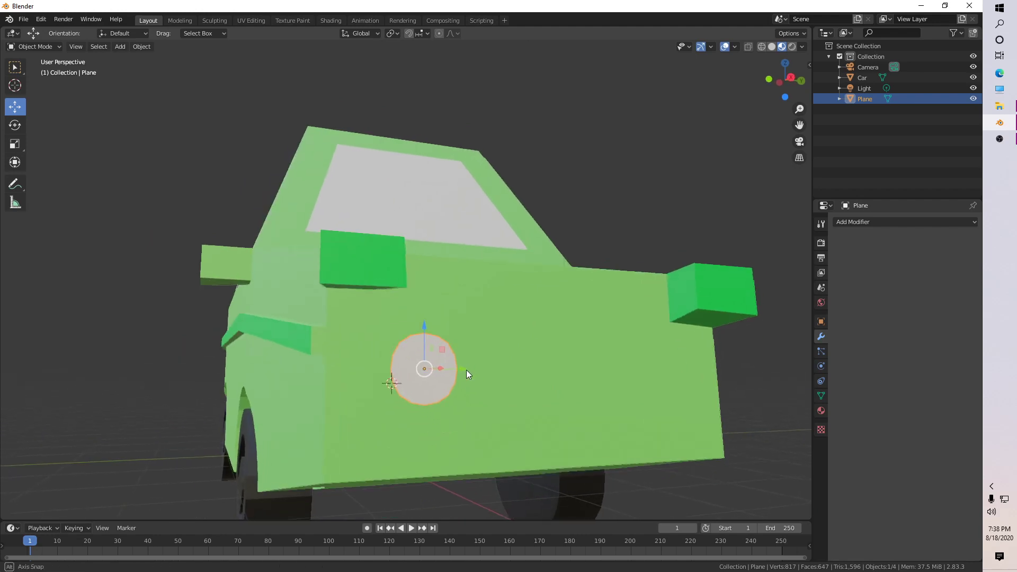
left_click(820, 410)
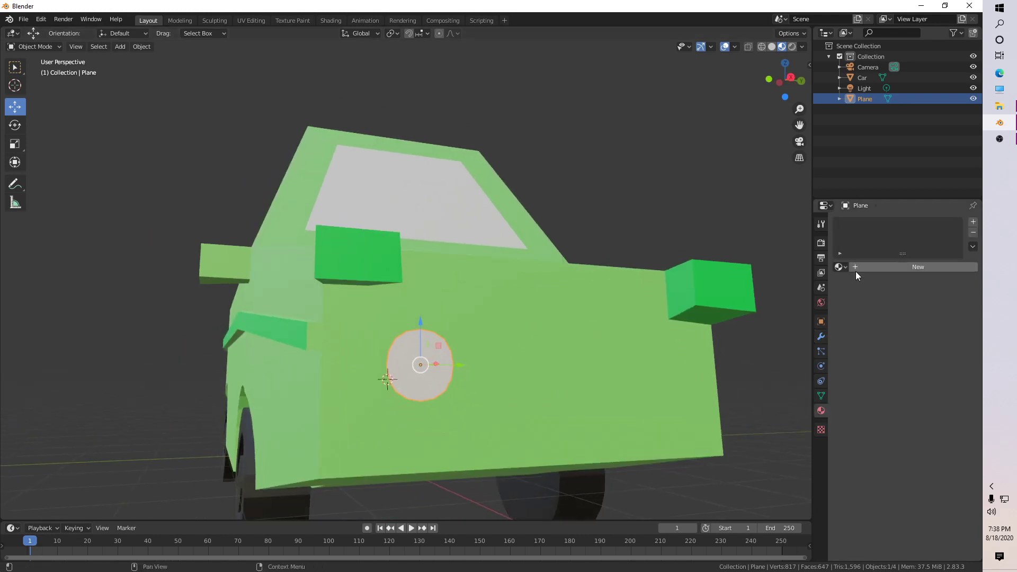
left_click(842, 267)
left_click(770, 293)
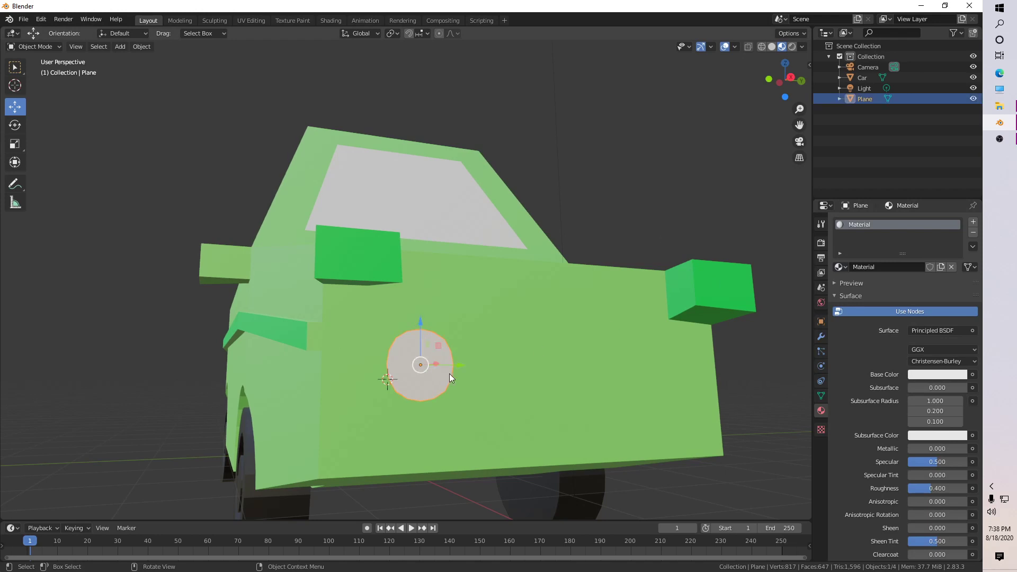
In Edit Mode, select the disc's outer ring of 12 faces and inset them by about 0.0955 m.
key("Tab")
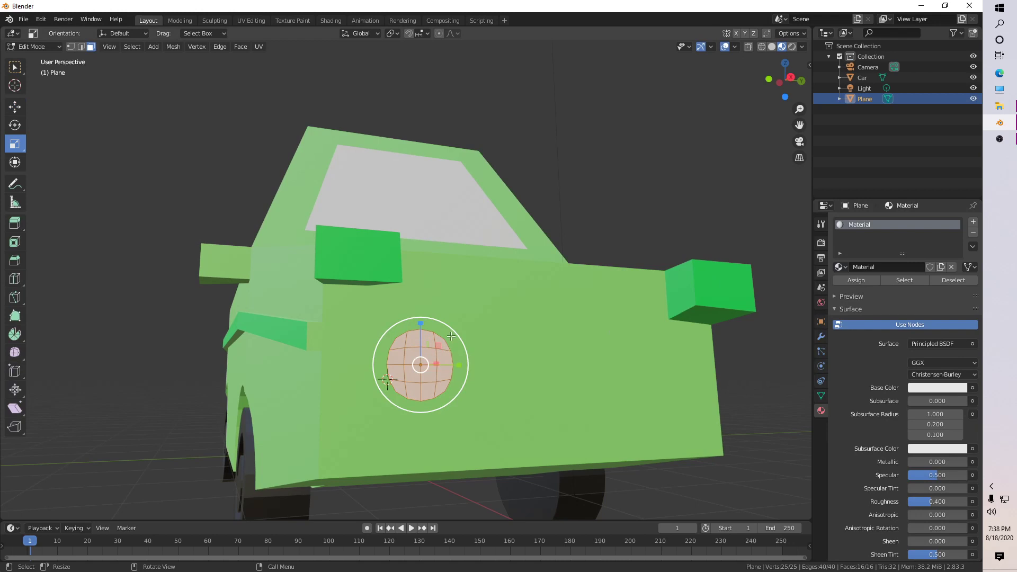
left_click(431, 341, "alt+shift")
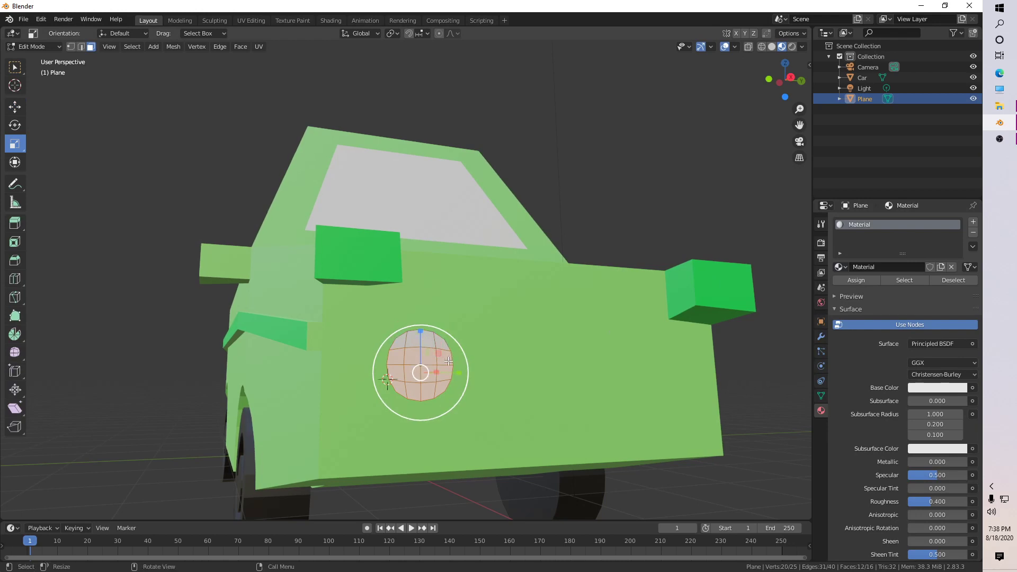
left_click(448, 361)
left_click(446, 374, "shift")
left_click(443, 388, "shift")
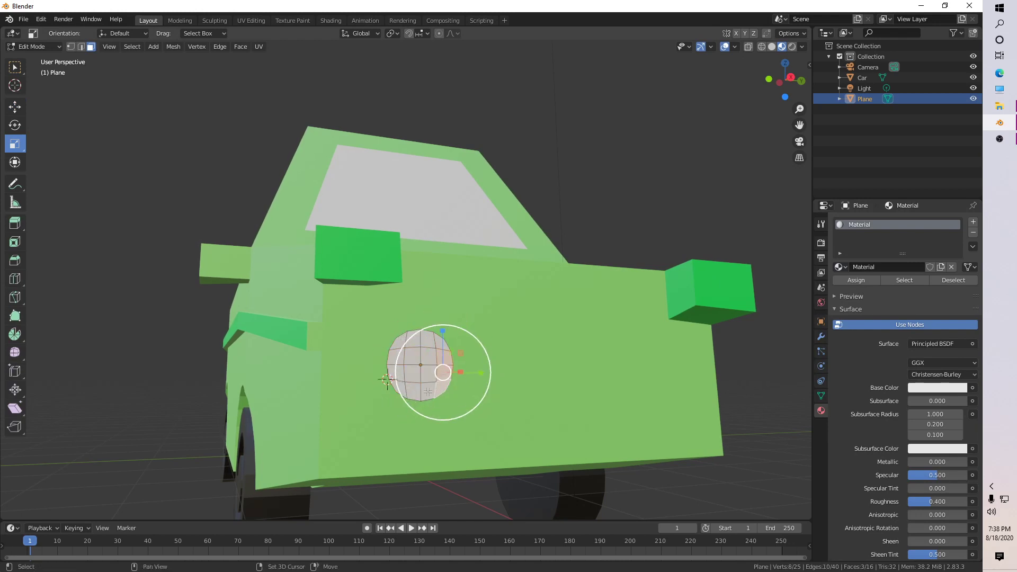
left_click(428, 392, "shift")
left_click(413, 391, "shift")
left_click(400, 385, "shift")
left_click(396, 374, "shift")
left_click(397, 356, "shift")
left_click(399, 343, "shift")
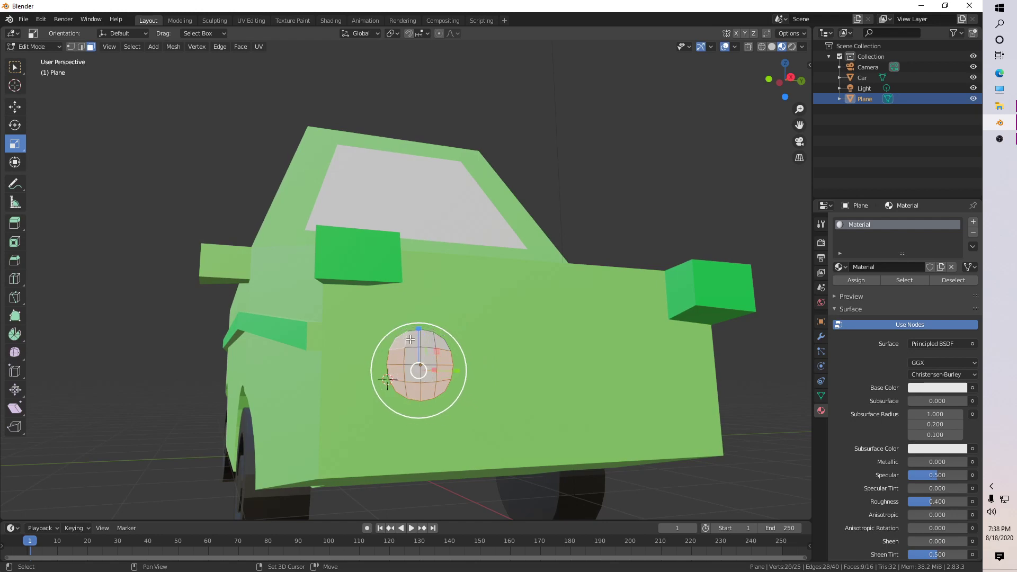
left_click(411, 339, "shift")
left_click(427, 336, "shift")
left_click(445, 345, "shift")
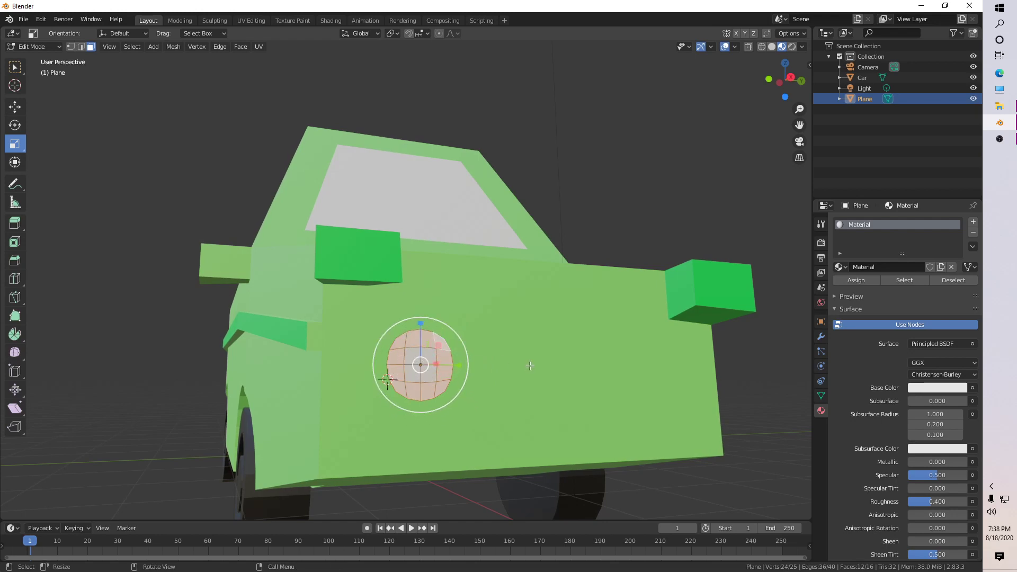
key("i")
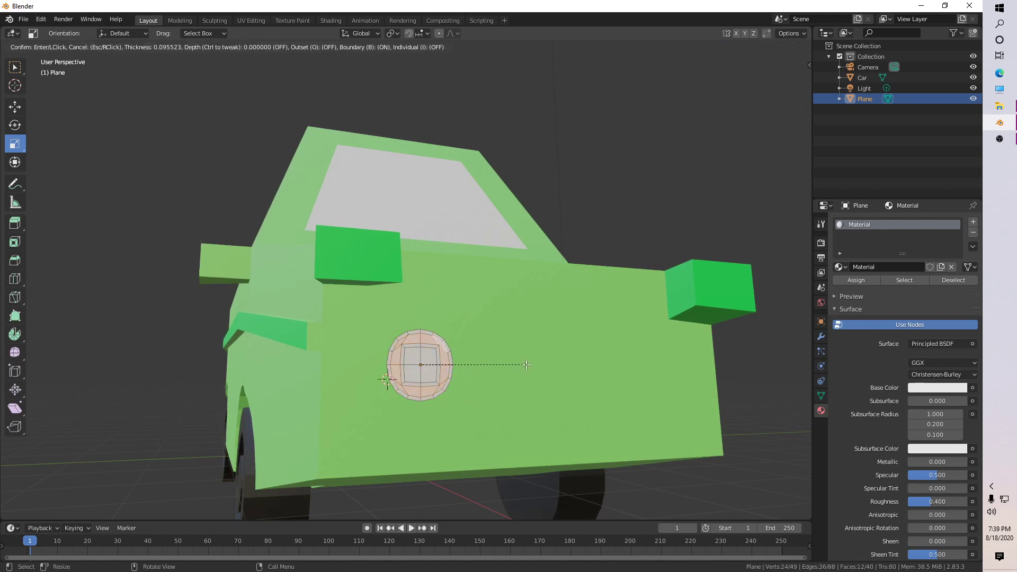
left_click(526, 365)
Check the inset ring up close, leave Edit Mode on the disc and select the car.
scroll(466, 371, "up", 5)
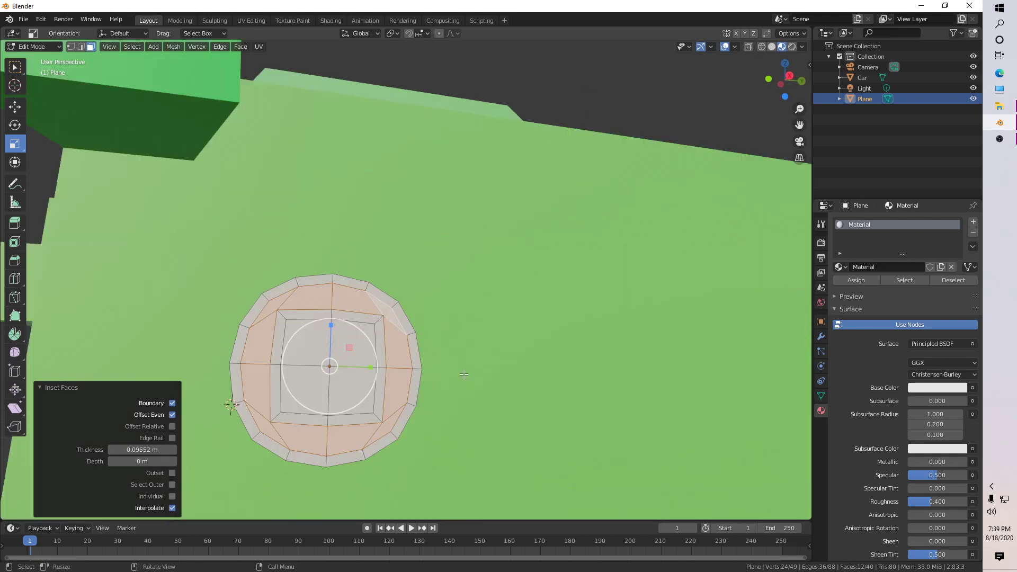
scroll(464, 374, "up", 3)
scroll(456, 381, "down", 6)
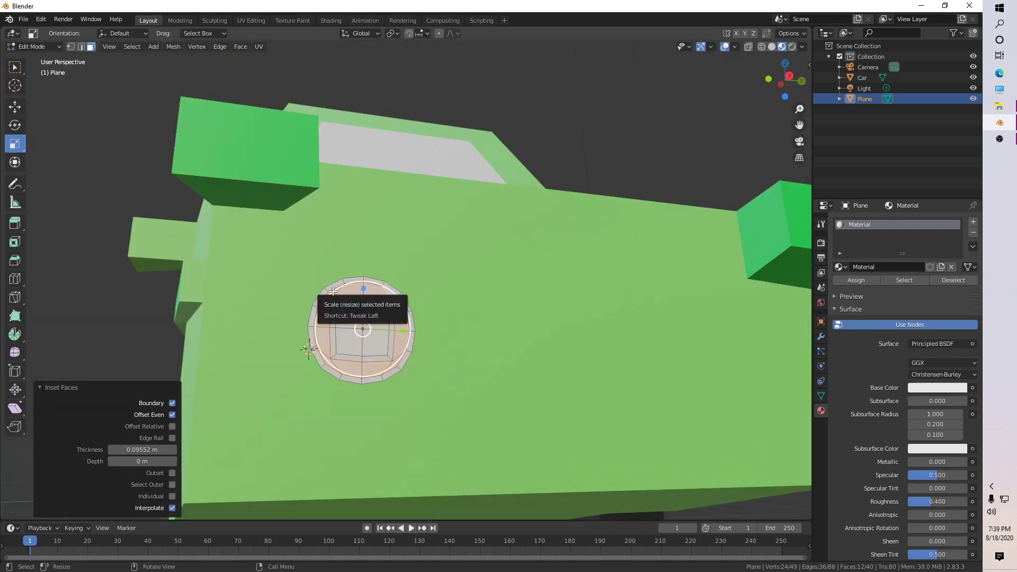
left_click(348, 302)
key("Tab")
left_click(368, 330)
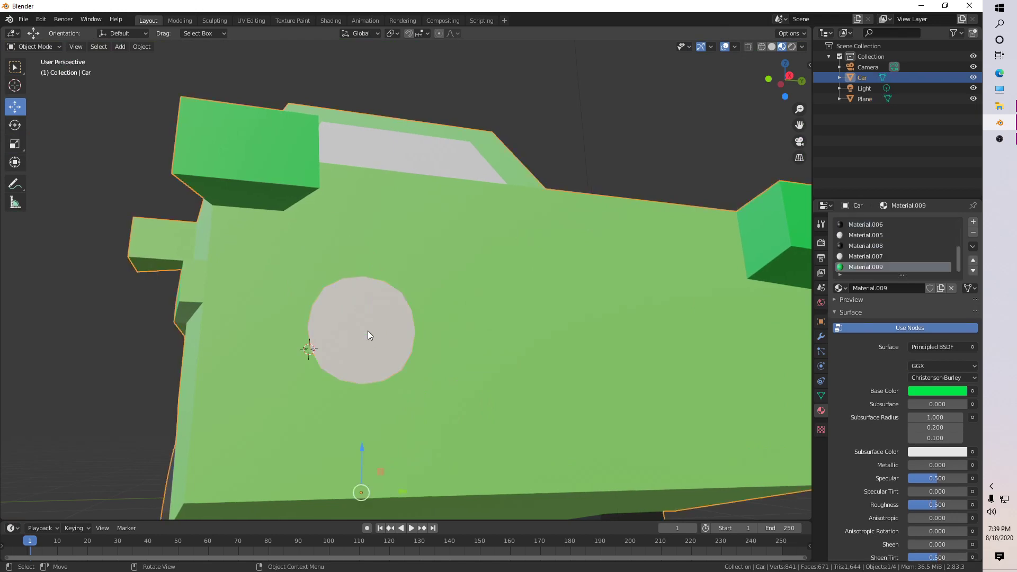
Select the disc on the car's front and set its material's base colour to yellow.
left_click(386, 333)
scroll(834, 392, "down", 1)
left_click(933, 375)
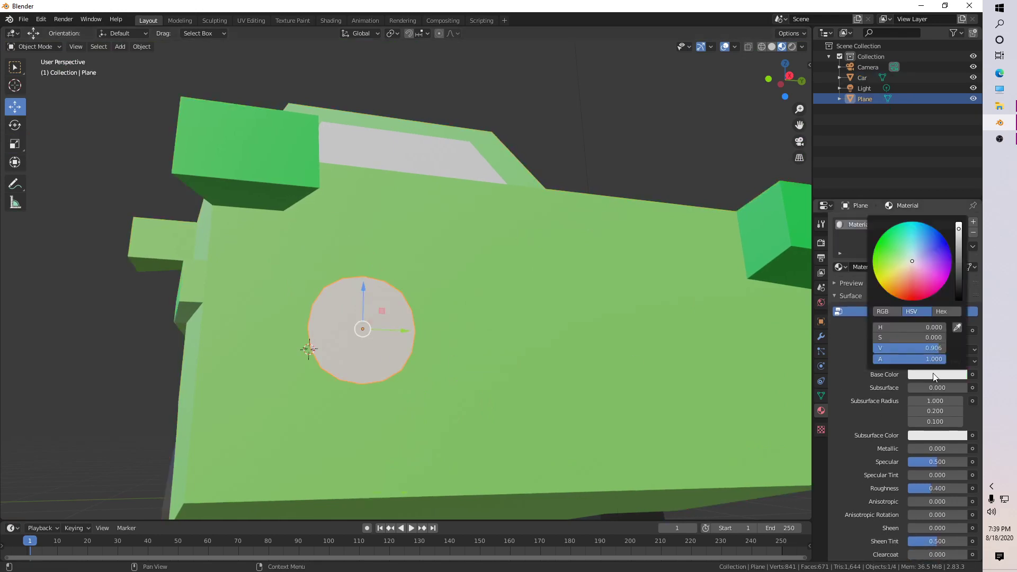
left_click_drag(894, 269, 881, 284)
left_click(651, 196)
left_click(350, 329)
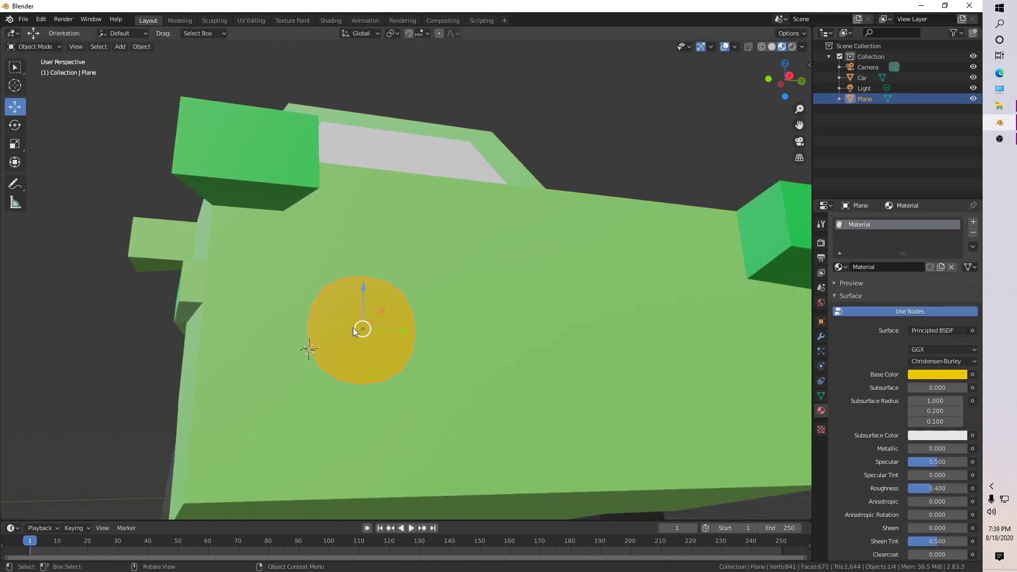
Open the yellow disc in Edit Mode and try to loop-select its outer ring of faces.
key("grave")
left_click(363, 377)
scroll(364, 368, "down", 4)
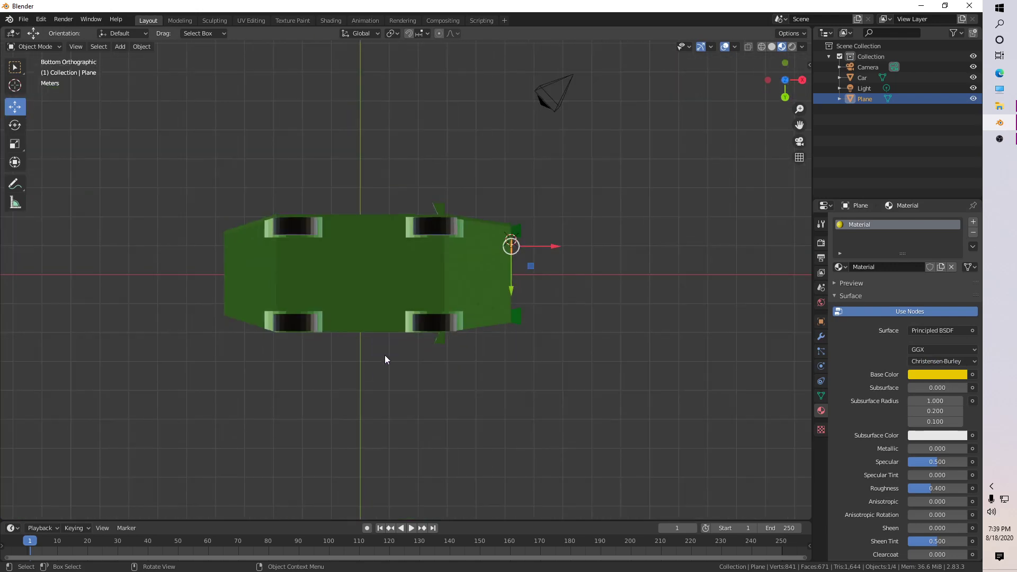
middle_click_drag(384, 354, 442, 361)
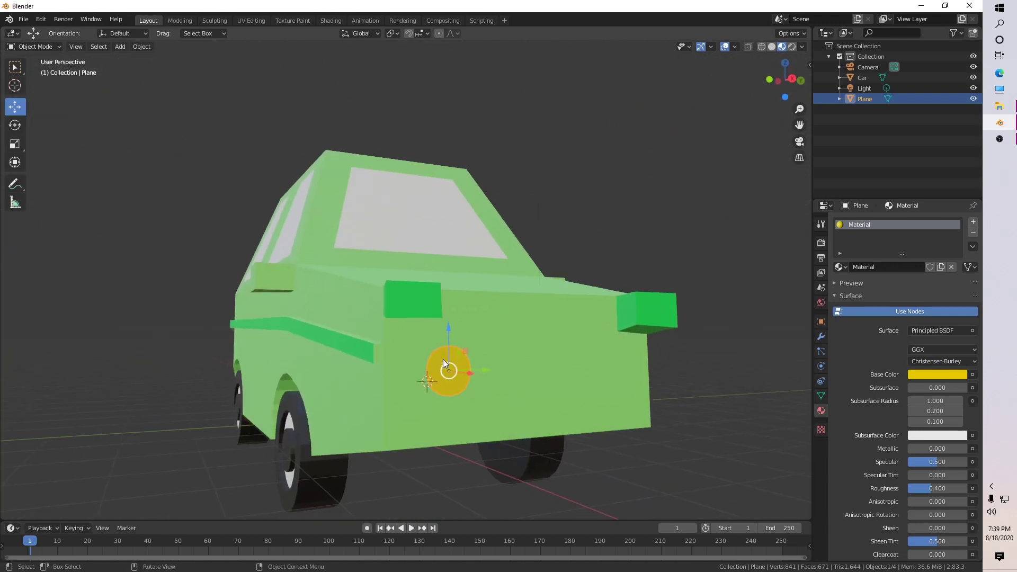
key("Tab")
scroll(457, 367, "up", 4)
scroll(457, 367, "up", 3)
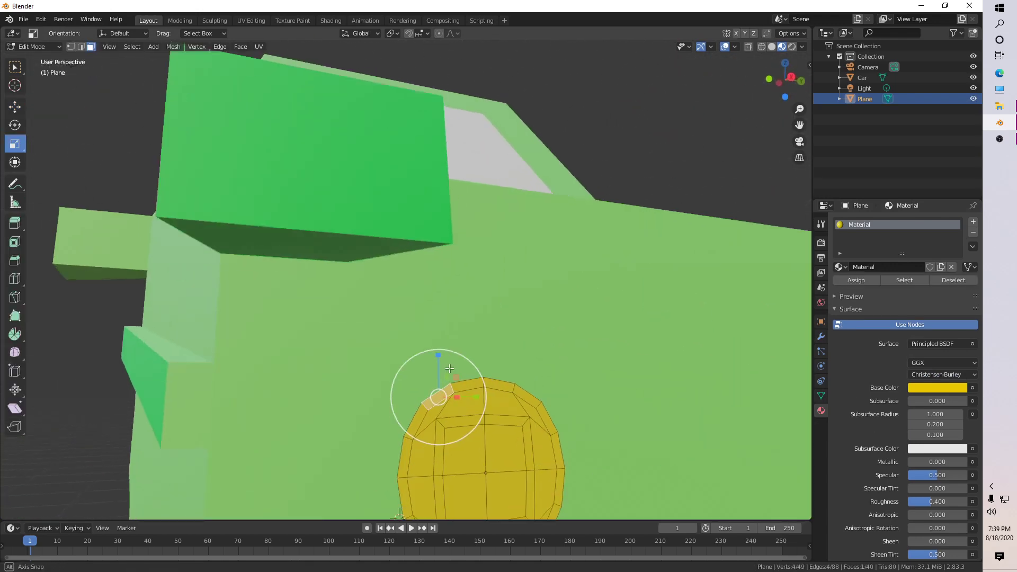
middle_click_drag(478, 401, 475, 397)
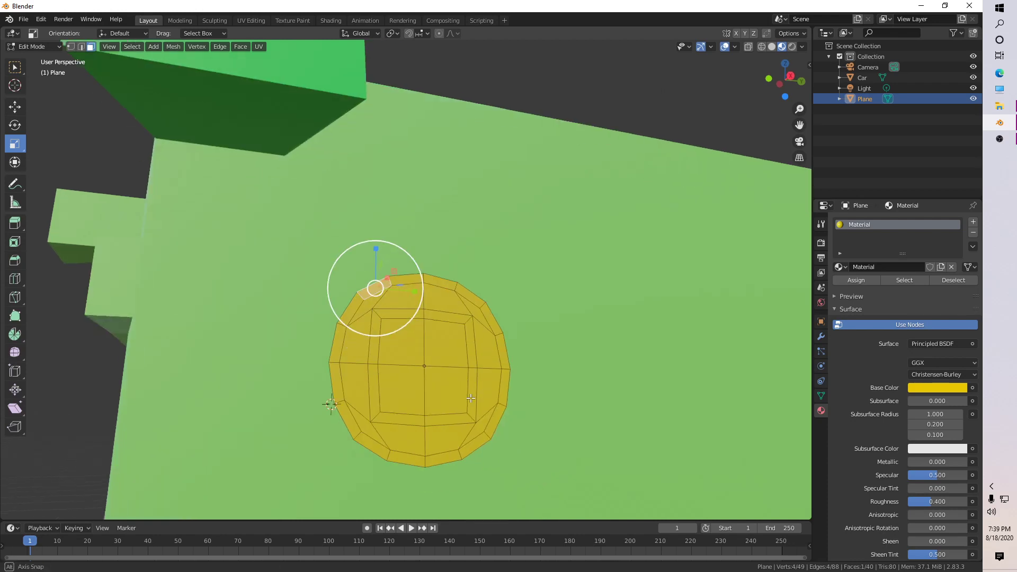
left_click(409, 279)
left_click(409, 279, "alt+shift")
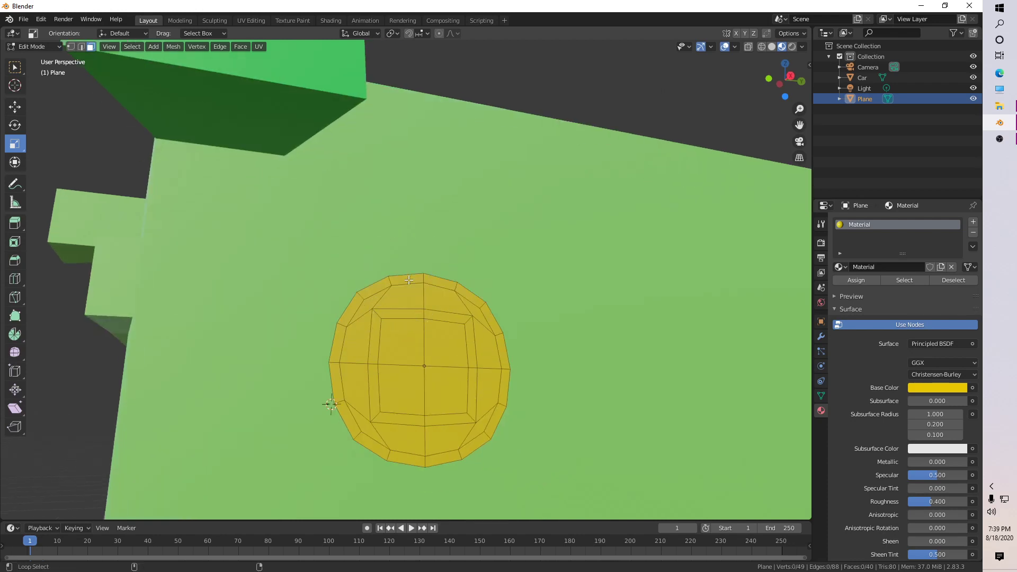
left_click(408, 280, "alt+shift")
Select all 16 faces of the disc's outer rim one by one.
left_click(433, 281)
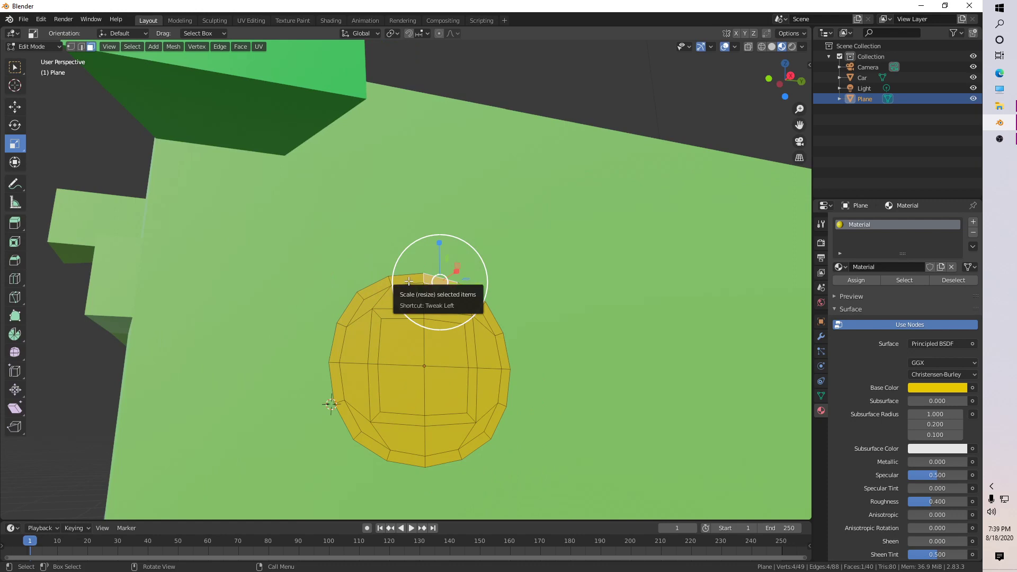
left_click(411, 281, "shift")
left_click(470, 297, "shift")
left_click(498, 326, "shift")
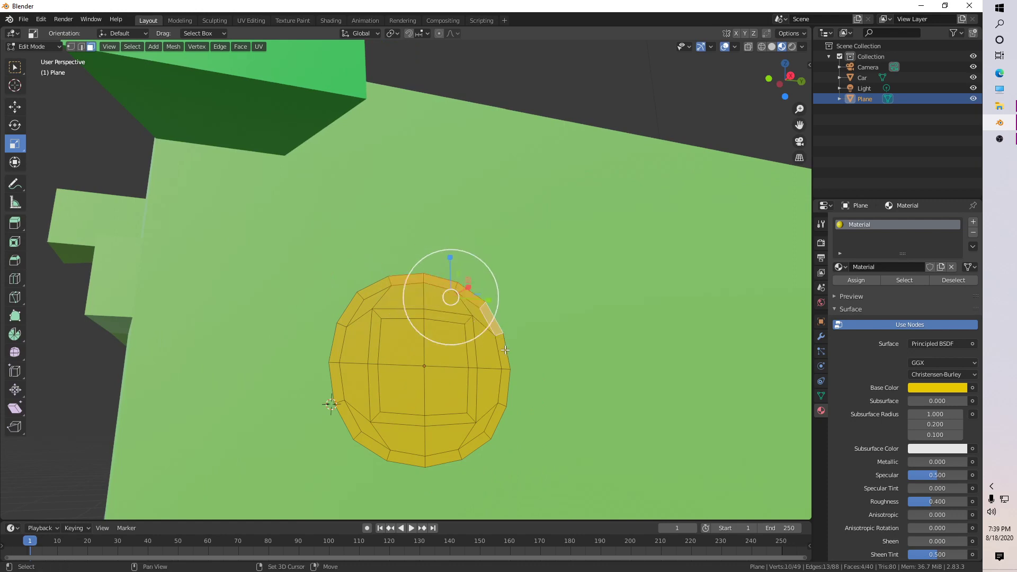
left_click(504, 349, "shift")
left_click(506, 388, "shift")
left_click(495, 421, "shift")
left_click(469, 448, "shift")
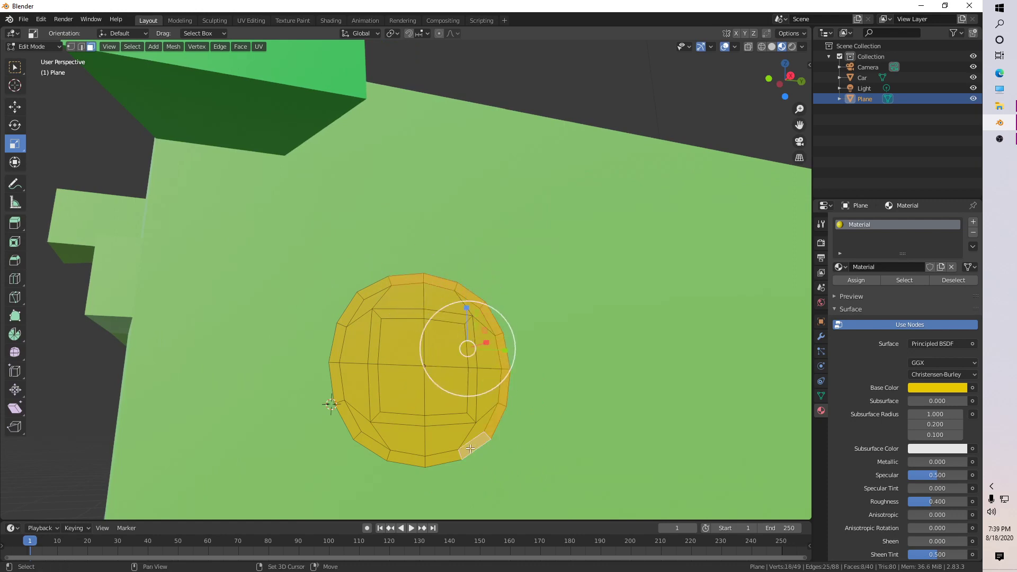
left_click(434, 463, "shift")
left_click(389, 461, "shift")
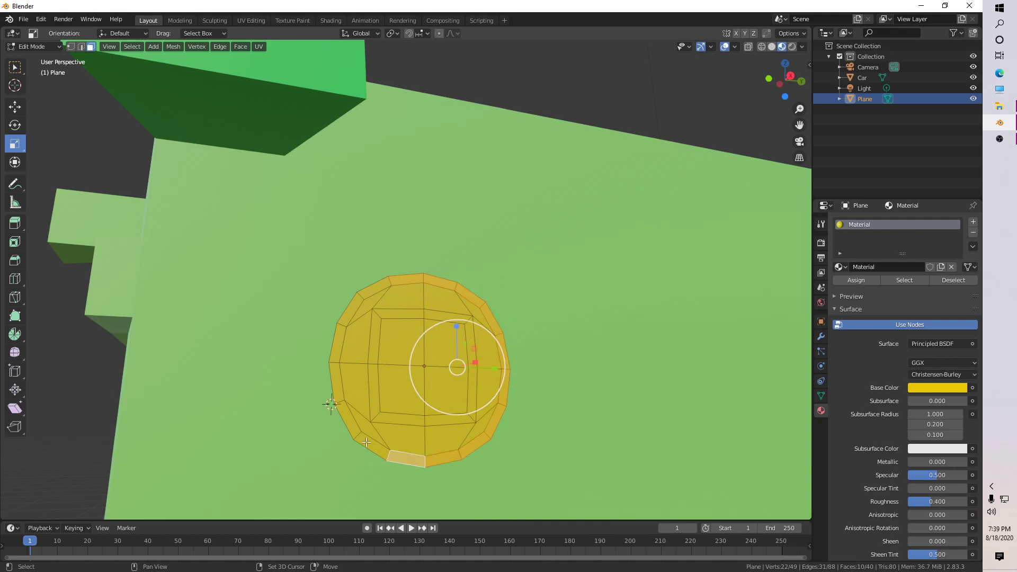
left_click(368, 448, "shift")
left_click(355, 429, "shift")
left_click(335, 371, "shift")
left_click(340, 326, "shift")
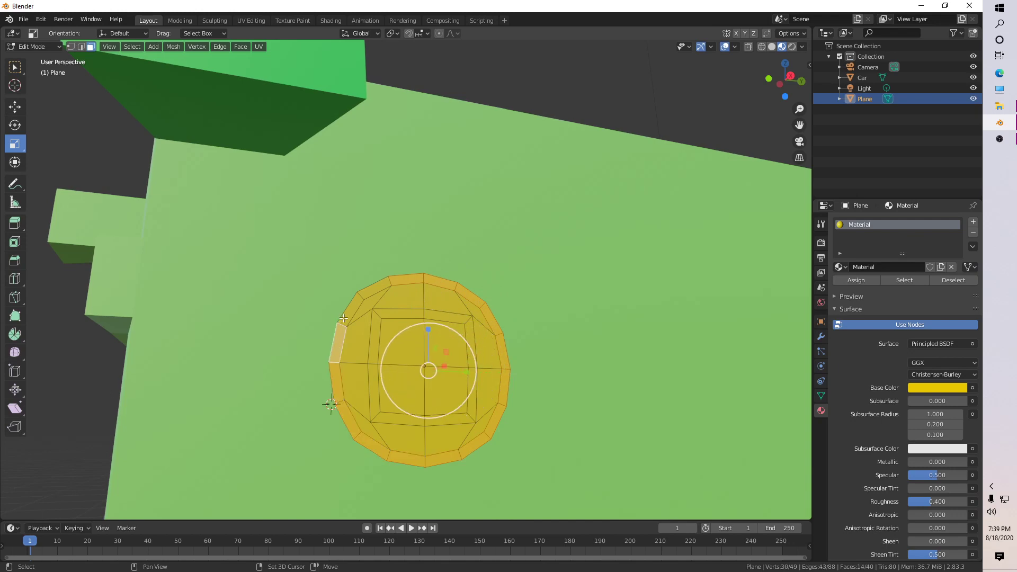
left_click(357, 305, "shift")
left_click(375, 286, "shift")
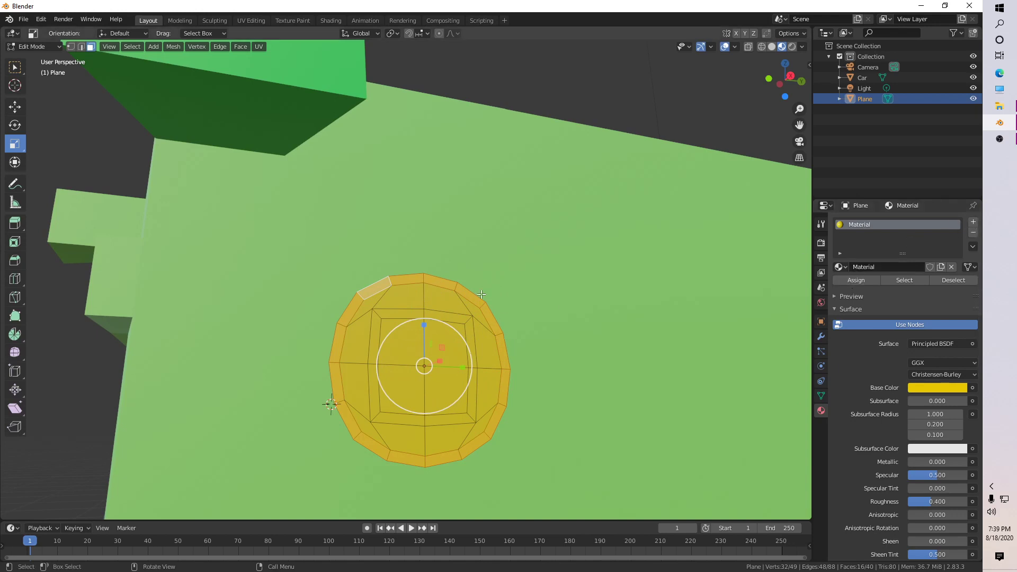
Add a second material slot with the existing Material.002, assign it to the selected rim faces and leave Edit Mode.
left_click(977, 222)
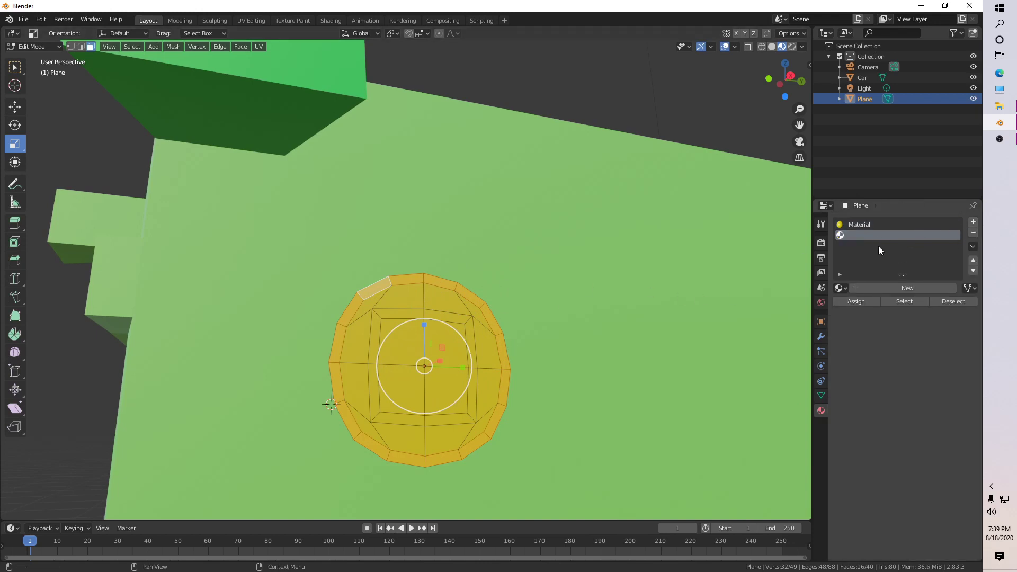
left_click(840, 288)
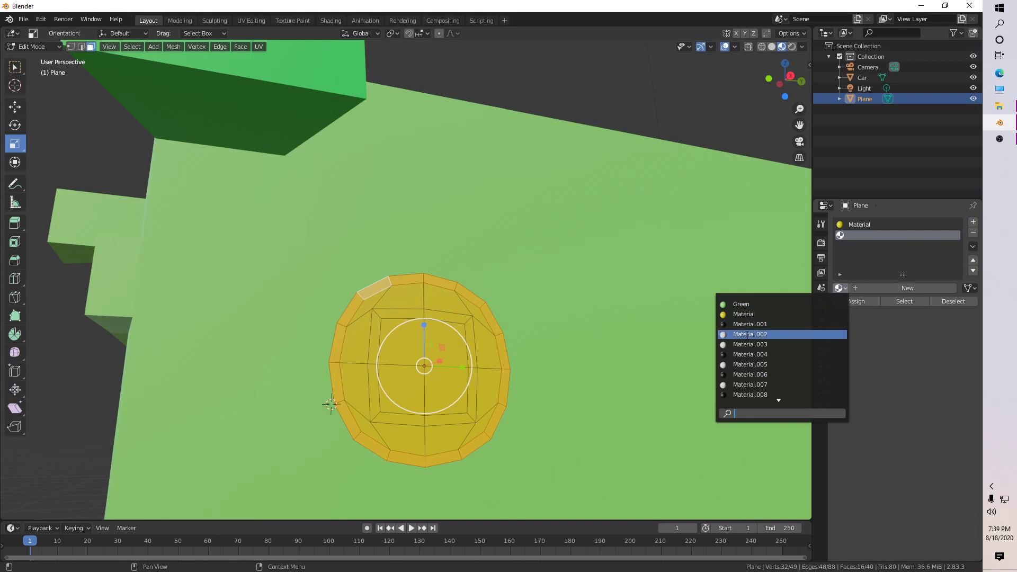
left_click(747, 334)
left_click(850, 300)
scroll(510, 353, "down", 5)
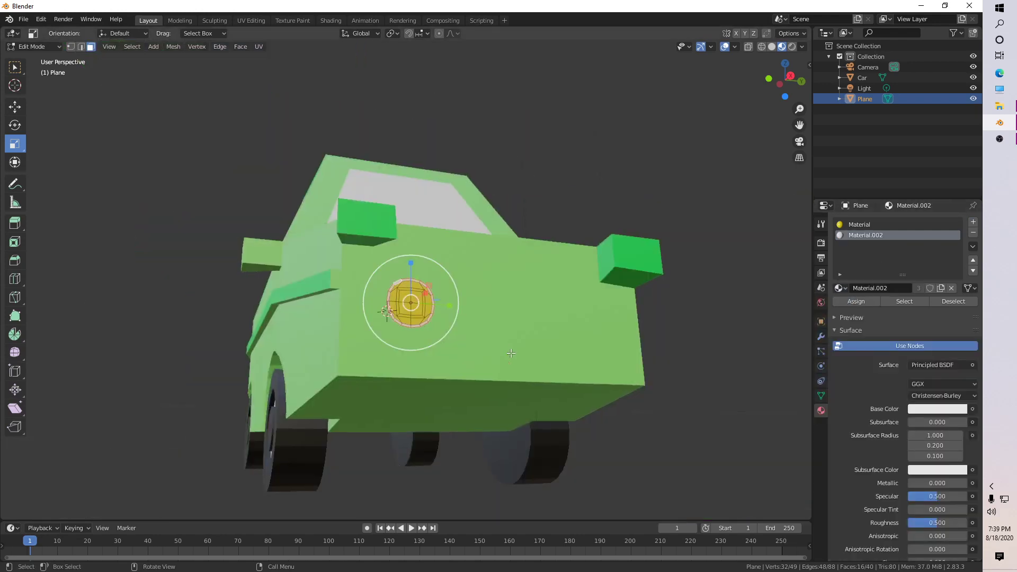
scroll(511, 354, "down", 1)
middle_click_drag(576, 221, 561, 290)
left_click(560, 290)
middle_click_drag(548, 338, 550, 334)
key("Tab")
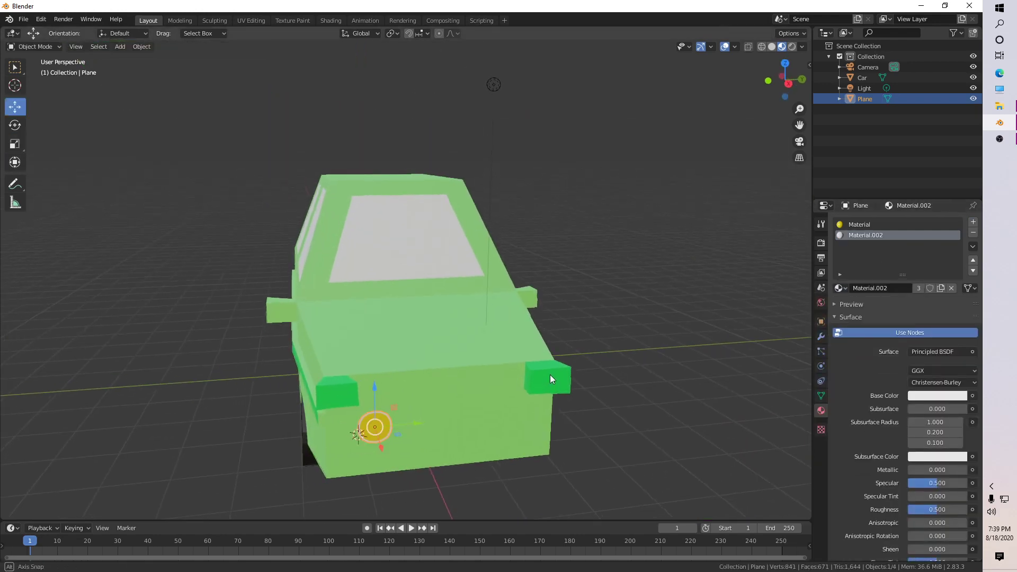
Copy and paste the disc, and move the copy about 1.87 m along Y to the other side of the front.
middle_click_drag(550, 375, 507, 462)
left_click(507, 462)
middle_click_drag(388, 408, 456, 377)
left_click(454, 377)
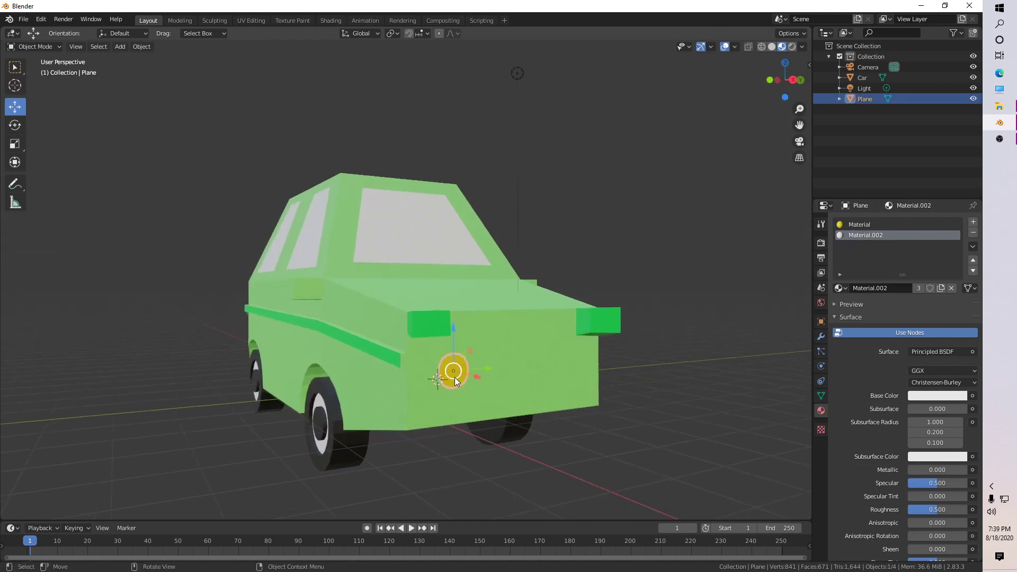
key("ctrl+c")
key("ctrl+v")
key("g")
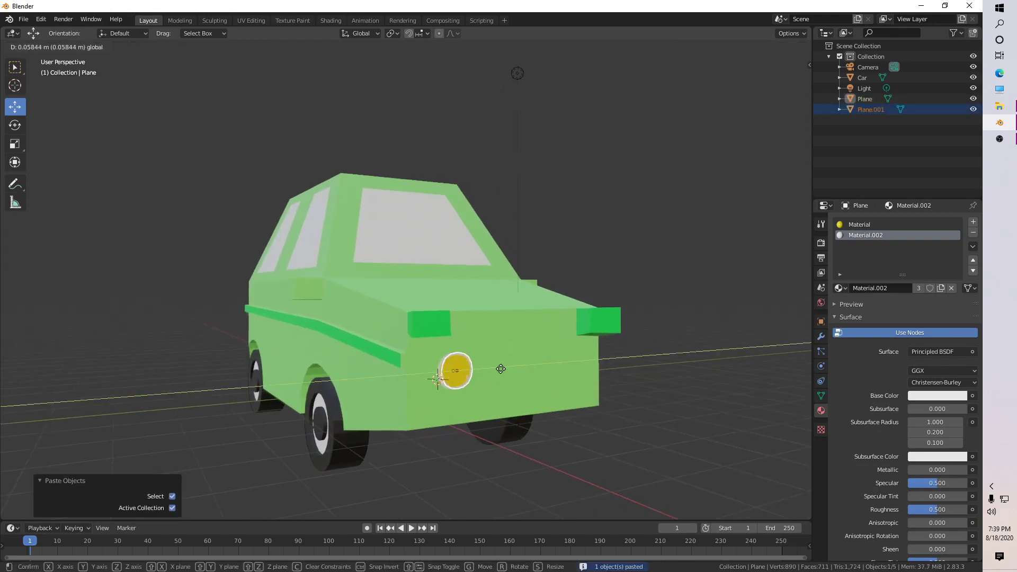
left_click(595, 366)
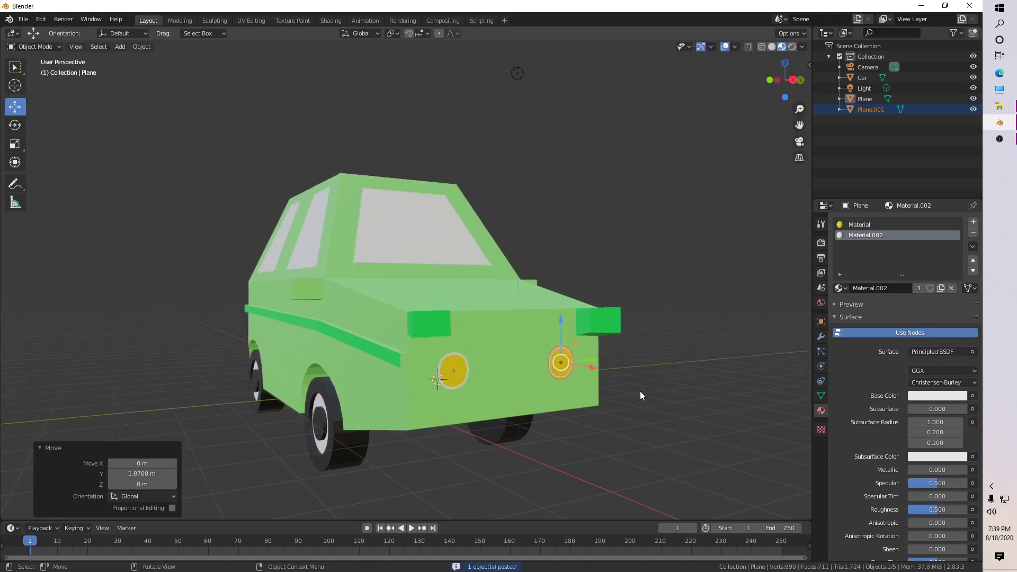
Nudge both round lights slightly inward along Y on the car's front and clear the selection.
middle_click_drag(639, 391, 602, 390)
left_click(325, 362)
left_click_drag(356, 368, 365, 368)
left_click(473, 369)
left_click(486, 365)
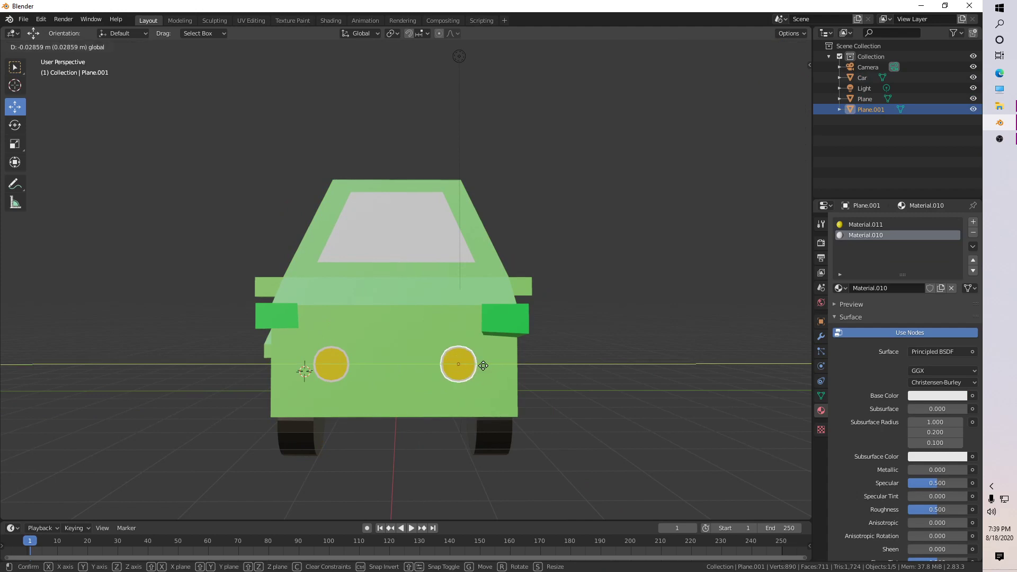
key("alt+a")
Select the car together with both round lights, join the lights into the car object and clear the selection.
middle_click_drag(466, 406, 405, 301)
scroll(494, 408, "up", 3)
key("Tab")
key("Tab")
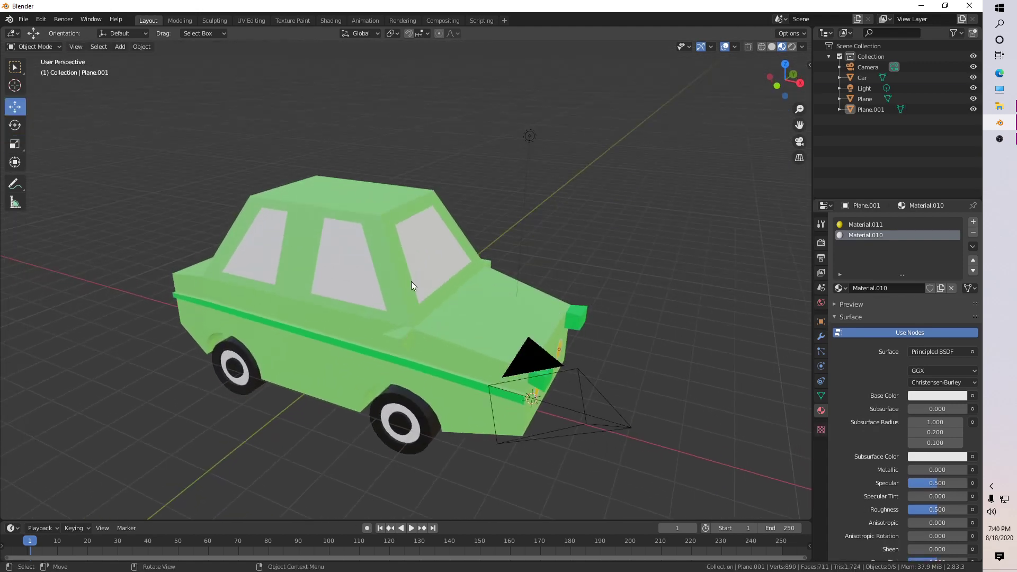
left_click(411, 282)
middle_click_drag(547, 331, 551, 298)
left_click_drag(687, 412, 368, 238)
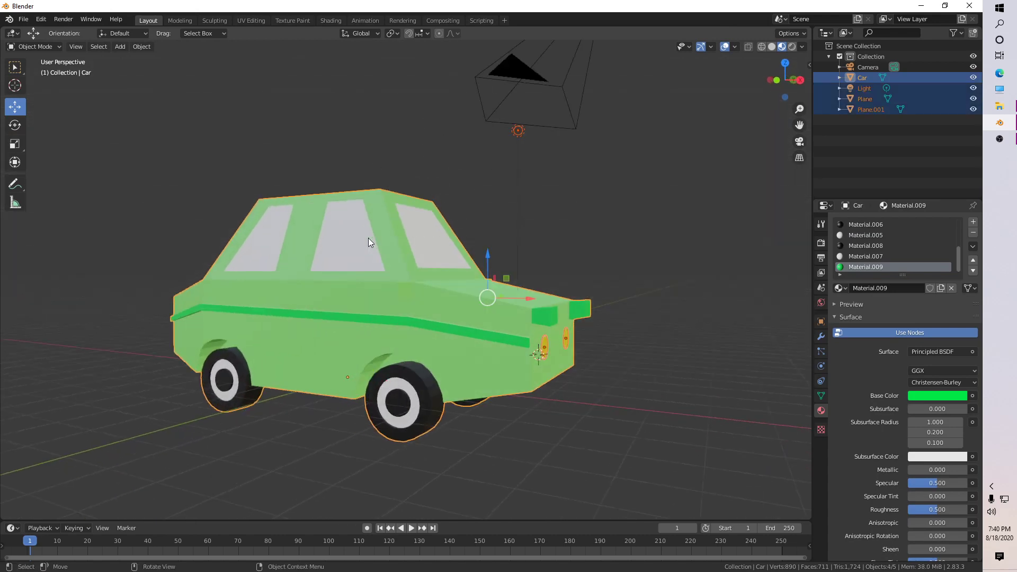
key("Delete")
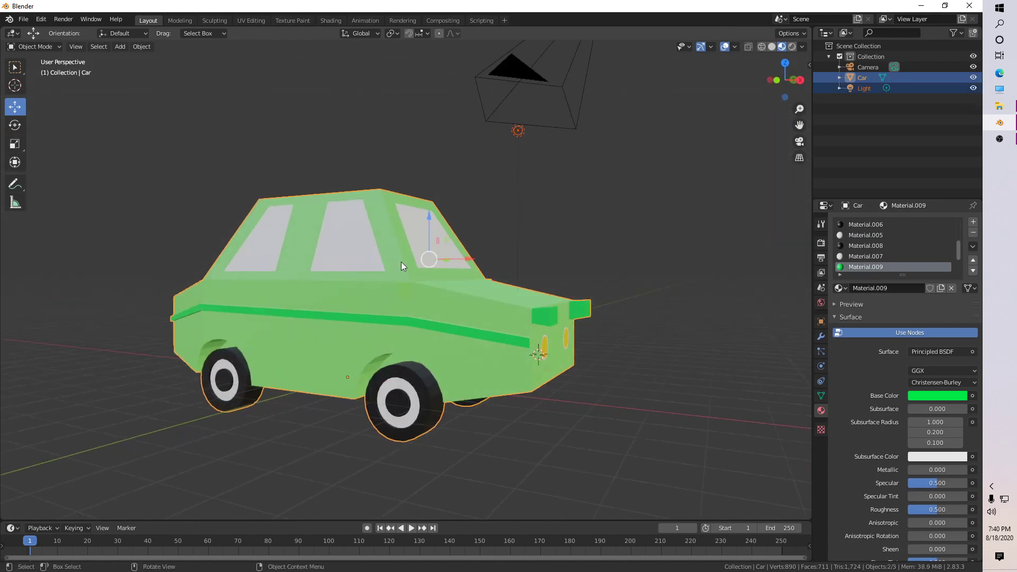
middle_click_drag(401, 261, 441, 295)
key("alt+a")
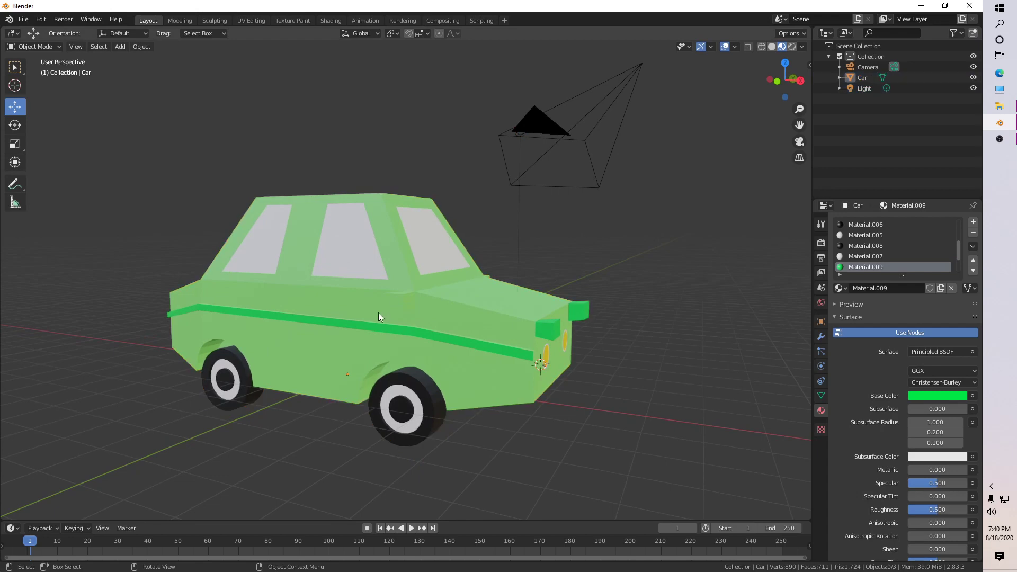
In Edit Mode on the car, select the two roof faces and inset them by about 0.235 m.
middle_click_drag(378, 312, 373, 319)
middle_click_drag(415, 354, 412, 310)
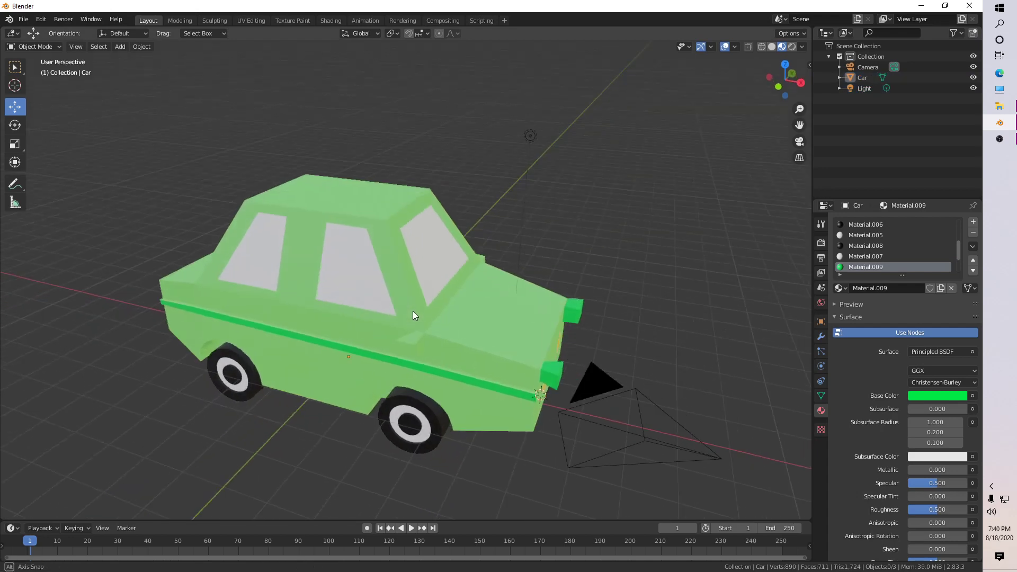
left_click(412, 311)
key("Tab")
left_click(346, 191)
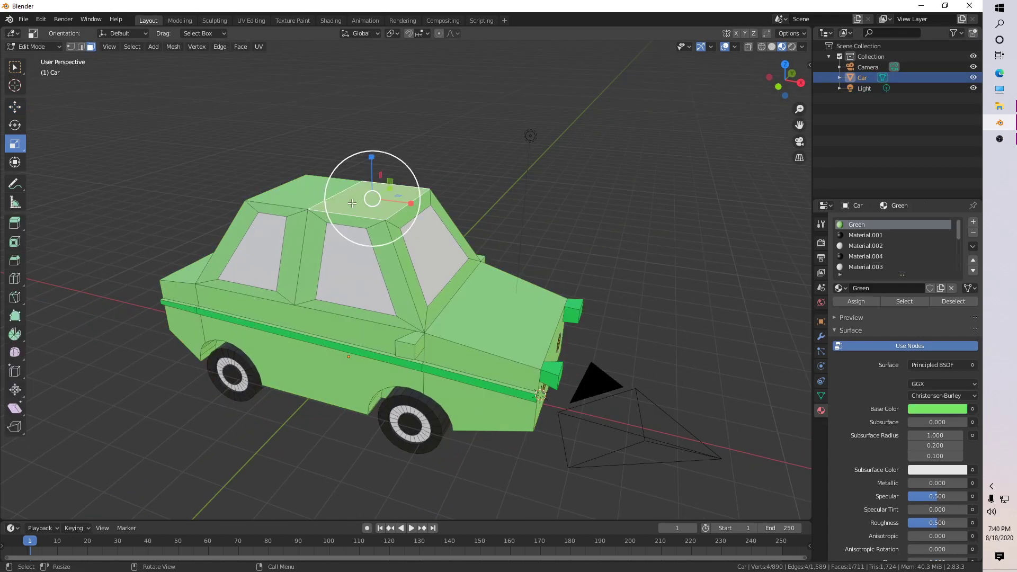
middle_click_drag(347, 190, 352, 216)
left_click(353, 217, "shift")
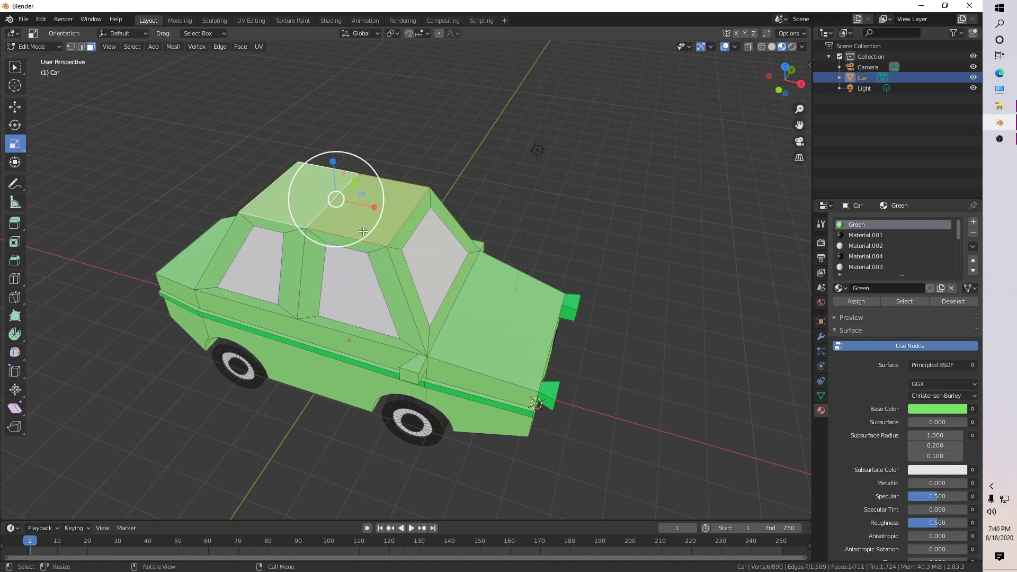
key("i")
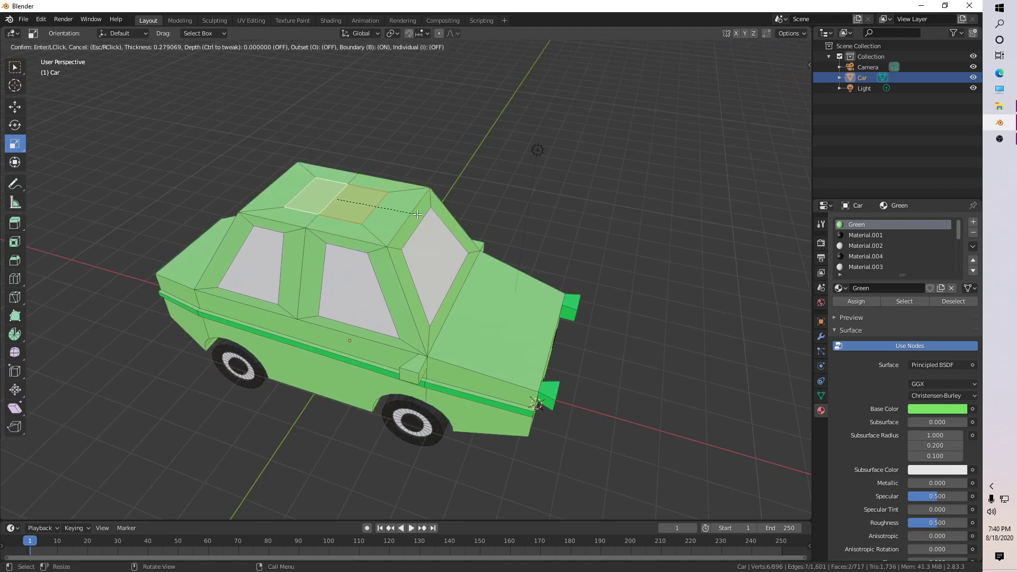
left_click(420, 218)
Extrude the inset roof faces upward about 0.088 m and inset the raised faces by about 0.057 m.
scroll(389, 234, "up", 2)
middle_click_drag(383, 238, 397, 220)
key("e")
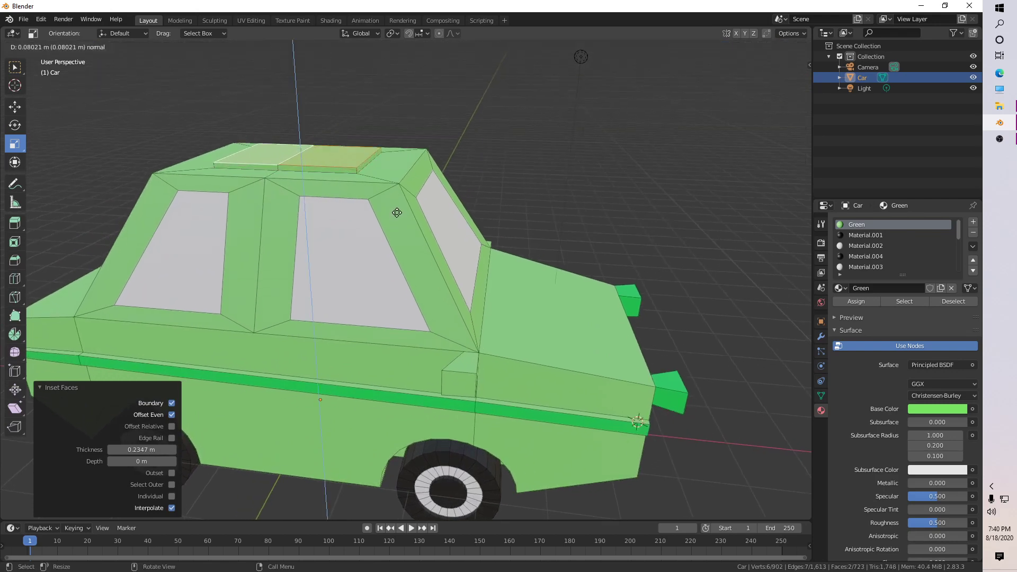
left_click(397, 212)
middle_click_drag(433, 178, 434, 195)
key("i")
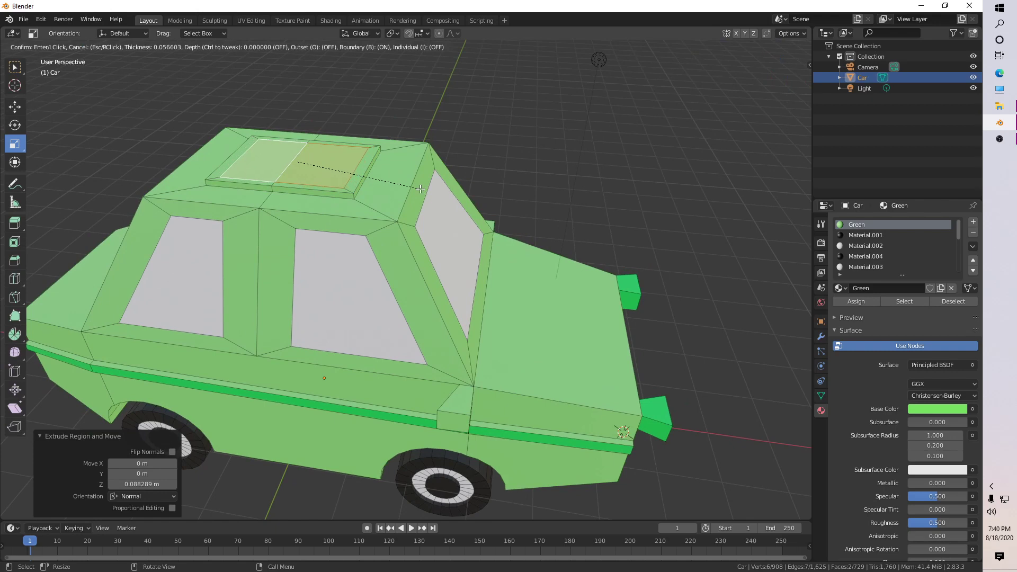
left_click(370, 185)
Extrude the inner roof faces about 0.109 m downward to form a recess, then leave Edit Mode and deselect the car.
middle_click_drag(368, 186, 365, 176)
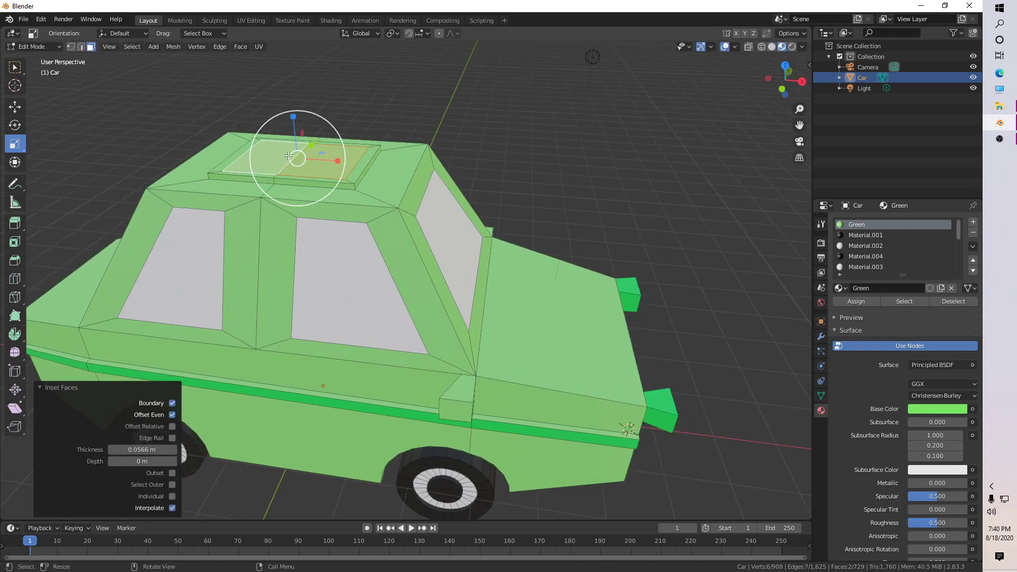
key("e")
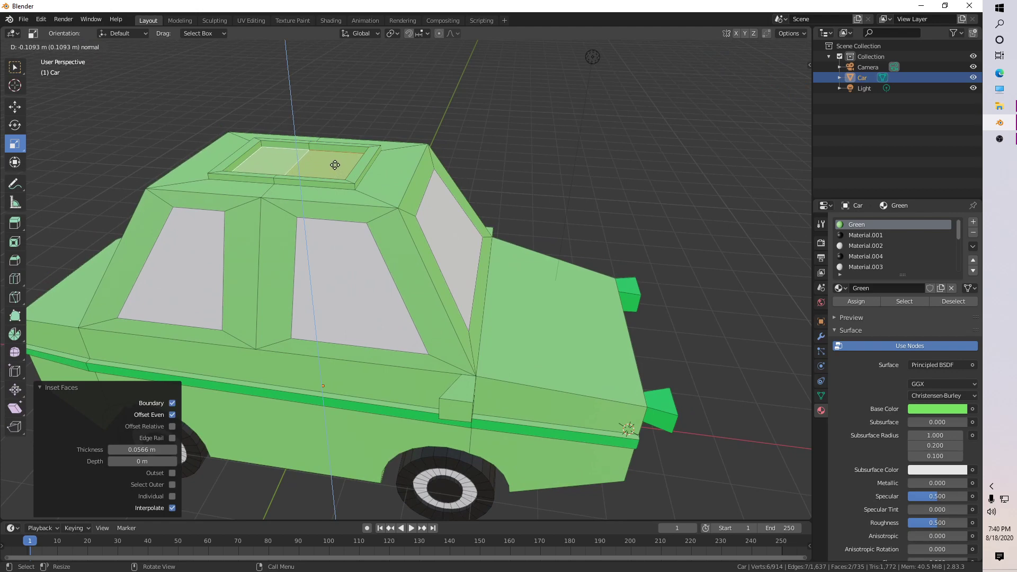
left_click(335, 165)
left_click(351, 105)
middle_click_drag(340, 151, 344, 148)
key("Tab")
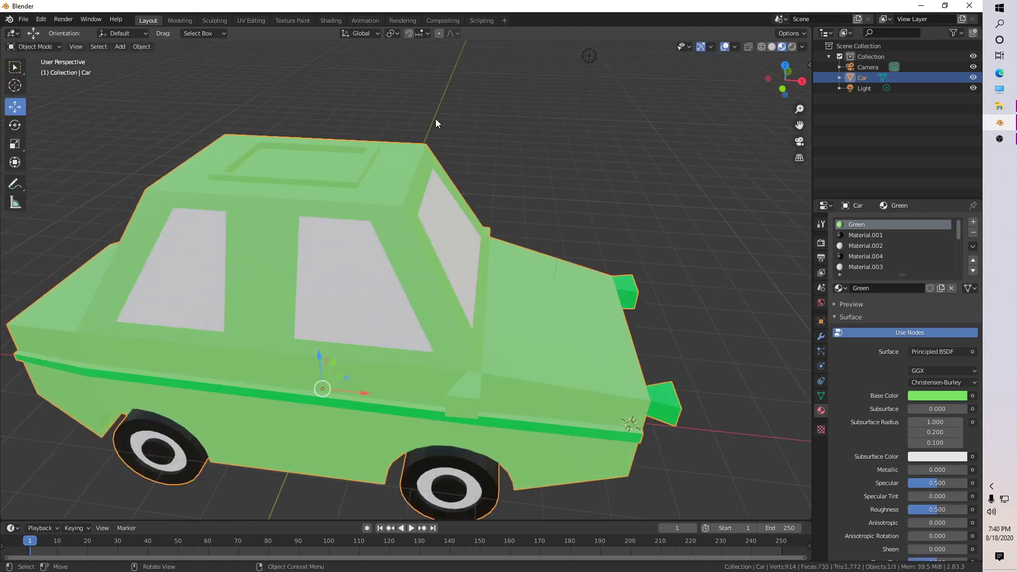
left_click(435, 118)
middle_click_drag(435, 119, 410, 149)
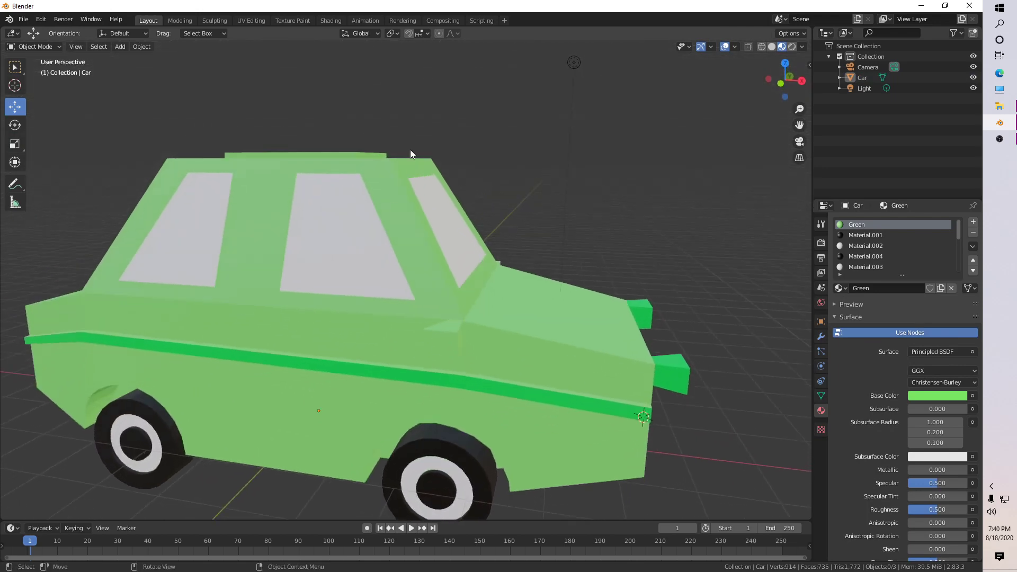
In Edit Mode on the car, select the front side window face and inset it by about 0.0725 m.
left_click(344, 236)
key("Tab")
left_click(320, 242)
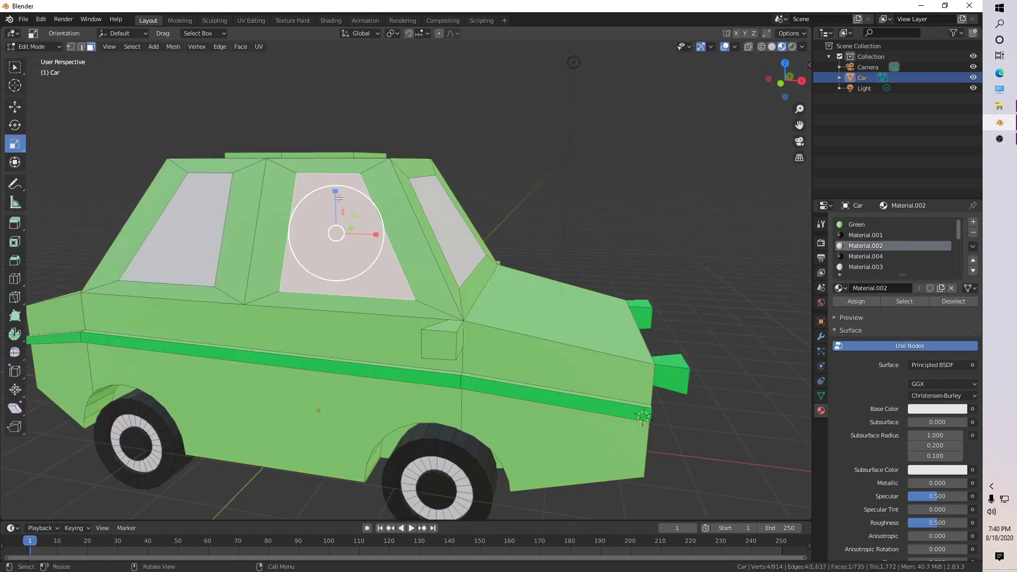
middle_click_drag(327, 234, 333, 247)
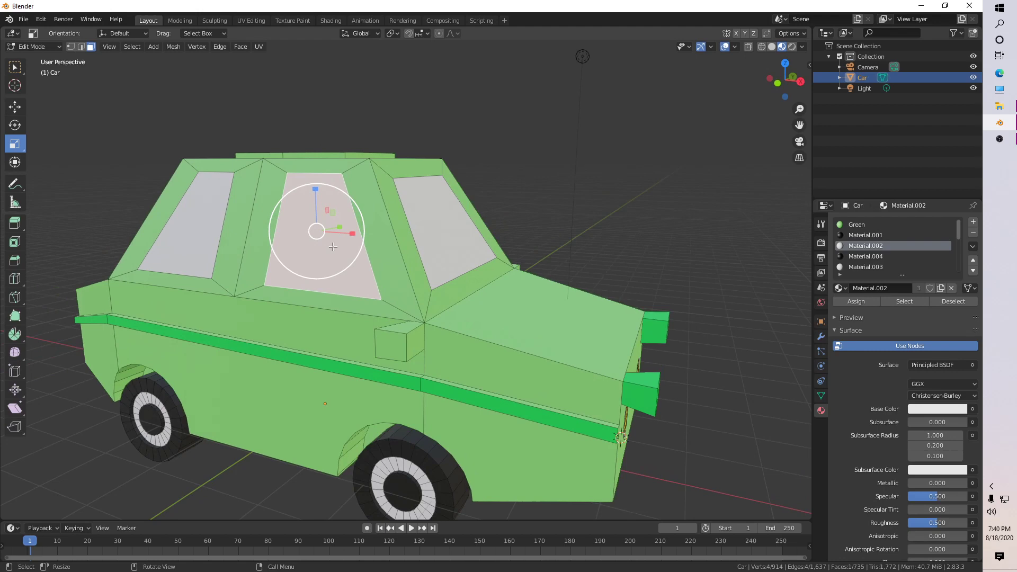
key("i")
left_click(388, 251)
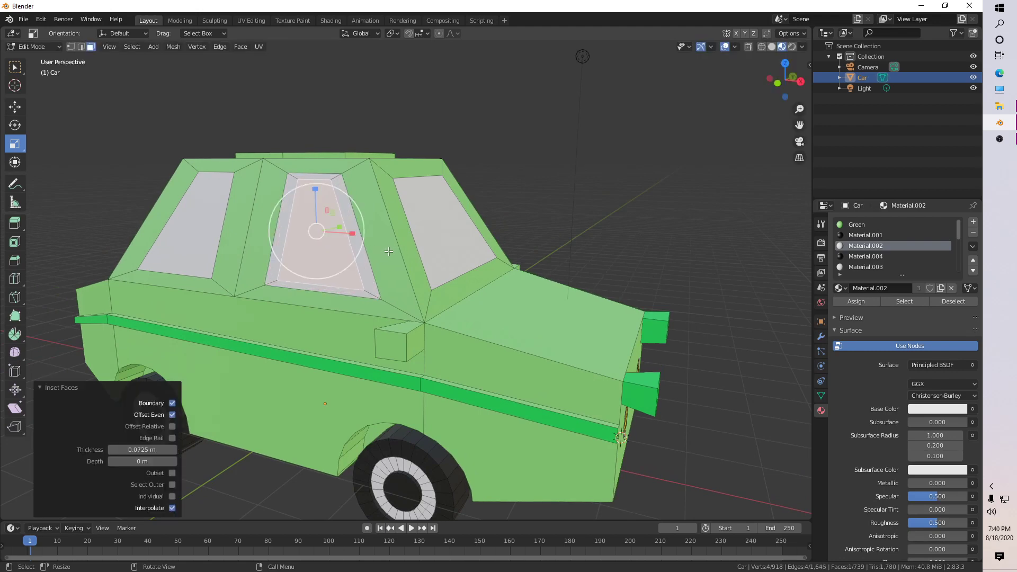
Select the four border faces of the inset side window, assign the black Material.001 to them and clear the selection.
left_click(352, 224)
left_click(296, 178, "shift")
left_click(285, 255, "shift")
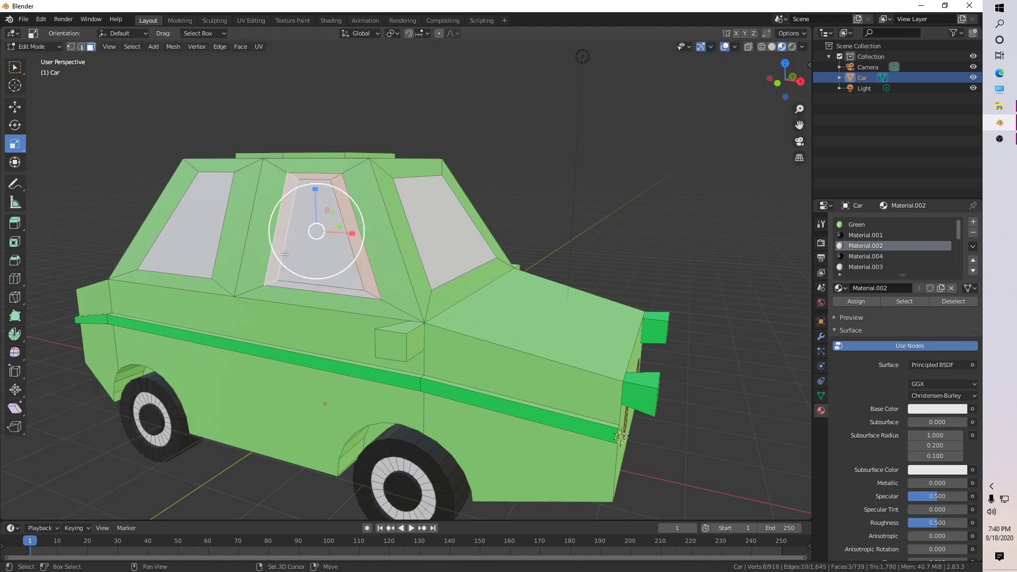
left_click(297, 285, "shift")
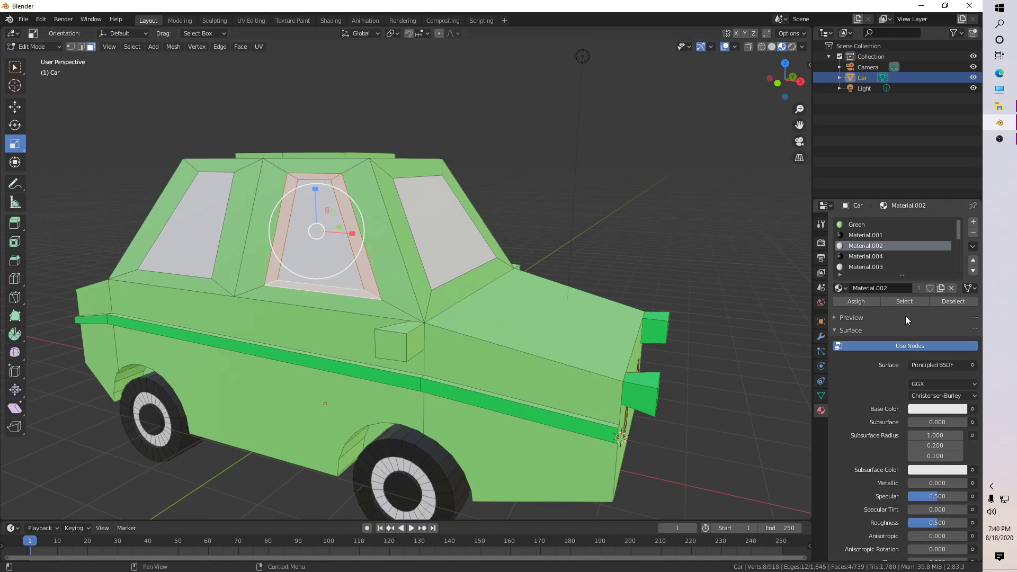
left_click(862, 237)
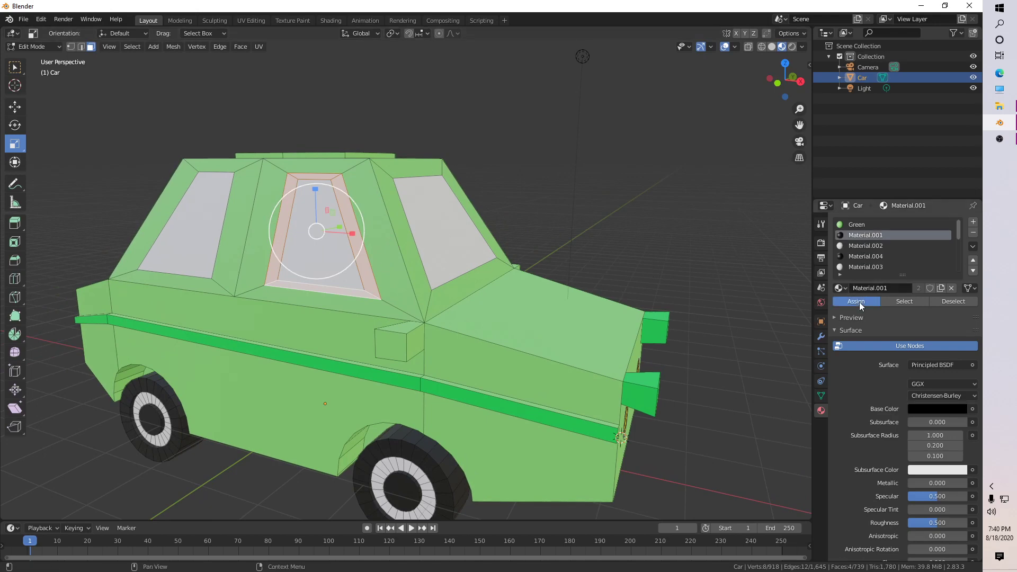
left_click(859, 304)
key("alt+a")
mouse_move(613, 315)
middle_mouse_down()
mouse_move(577, 324)
mouse_move(621, 312)
middle_mouse_up()
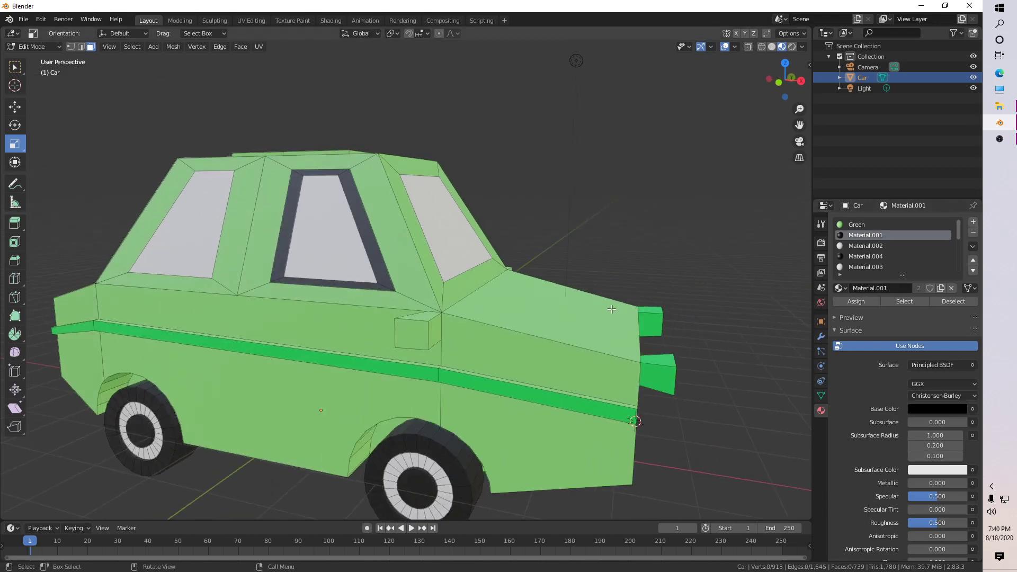
Assign the yellow material named Material to the four frame faces around the front side window, then leave Edit Mode.
scroll(866, 262, "down", 5)
left_click(858, 246)
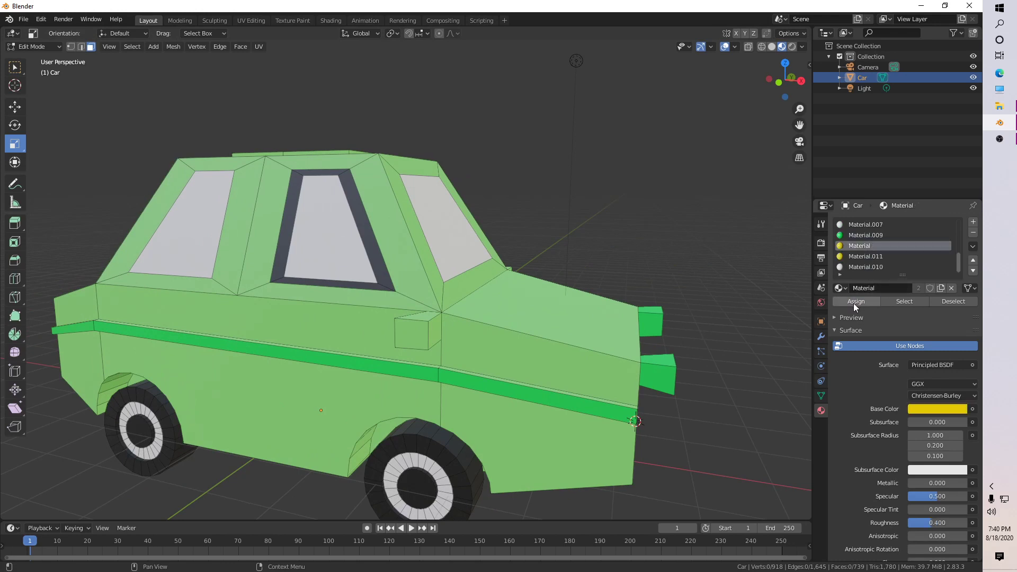
left_click(364, 220)
left_click(324, 173, "shift")
left_click(288, 213, "shift")
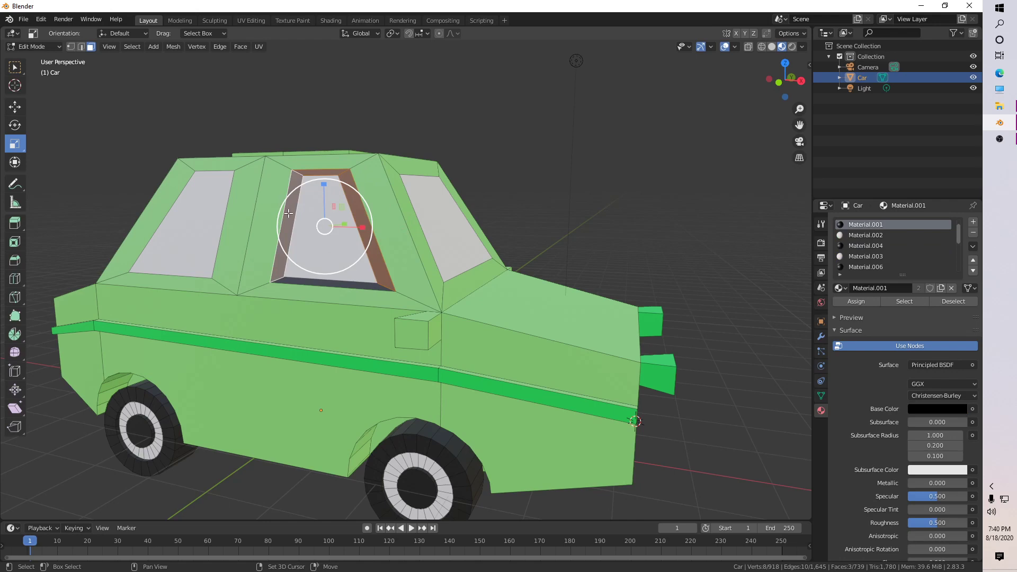
left_click(316, 280, "shift")
scroll(864, 259, "down", 5)
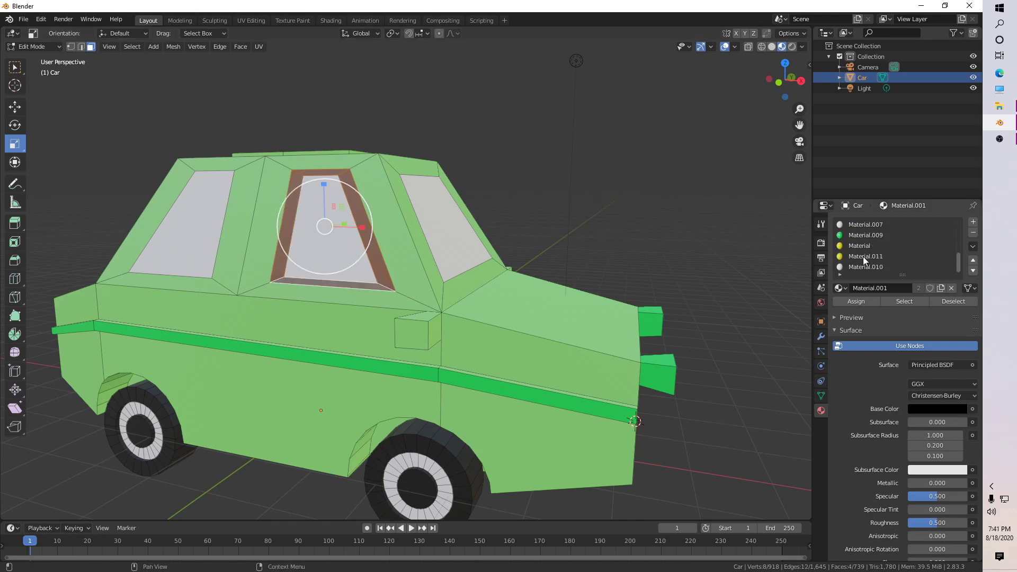
left_click(859, 245)
left_click(856, 301)
left_click(539, 208)
middle_click_drag(508, 209, 538, 208)
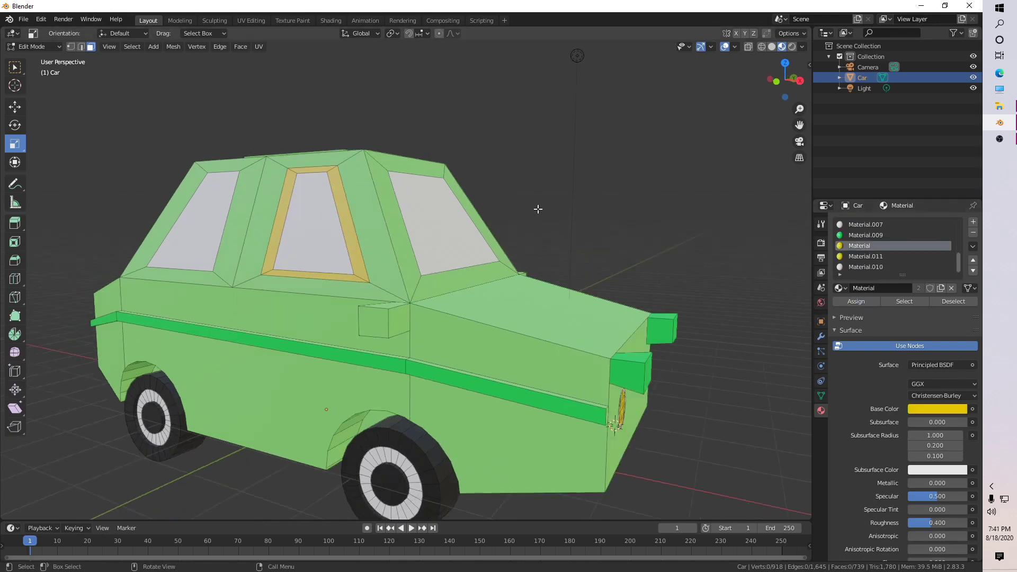
key("Tab")
scroll(525, 232, "down", 4)
scroll(517, 265, "up", 2)
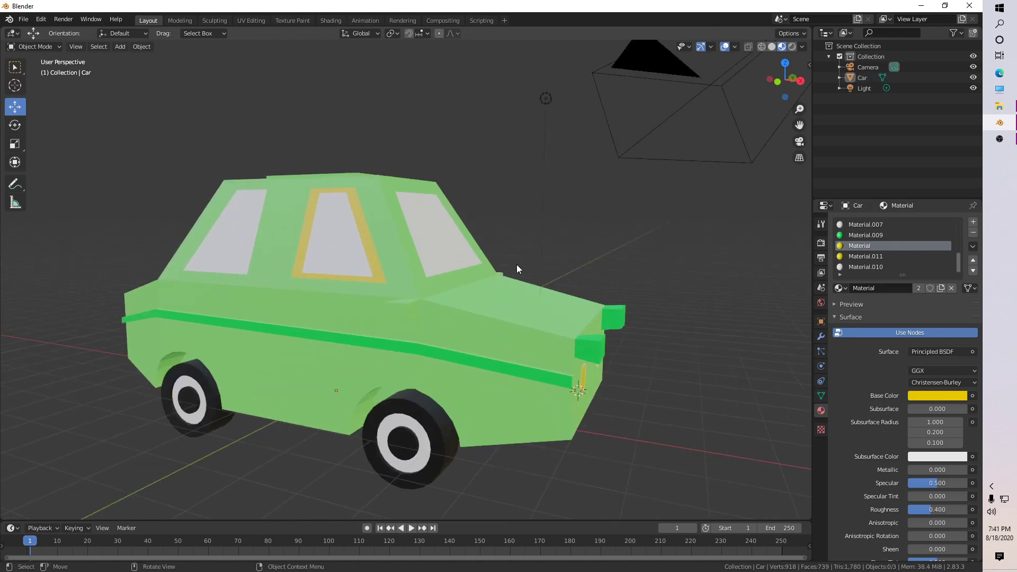
In Edit Mode on the car, select the upper rear edge of the trunk and move it about 0.375 m along X.
scroll(517, 268, "down", 3)
middle_click_drag(501, 266, 439, 313)
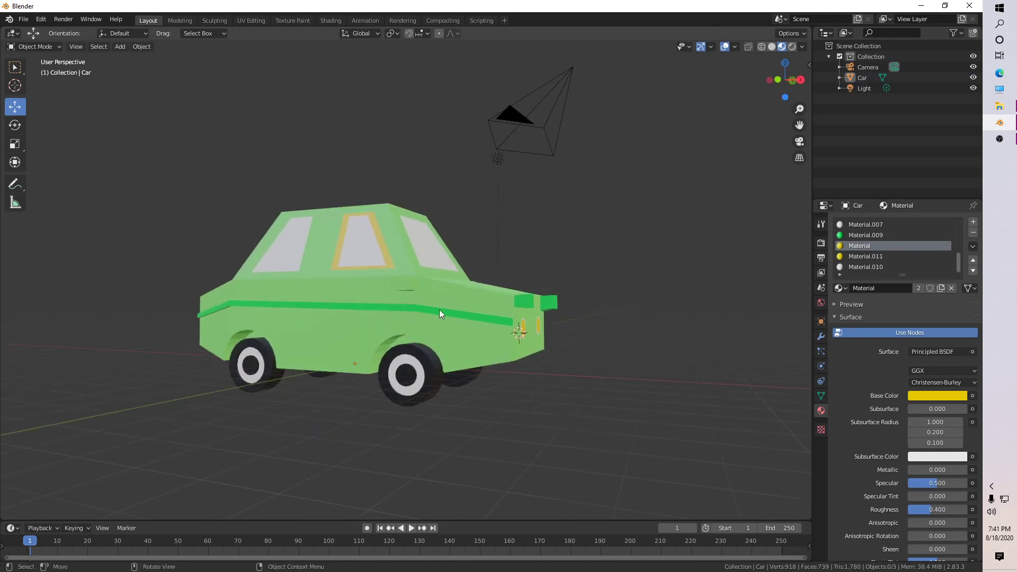
middle_click_drag(340, 317, 164, 322)
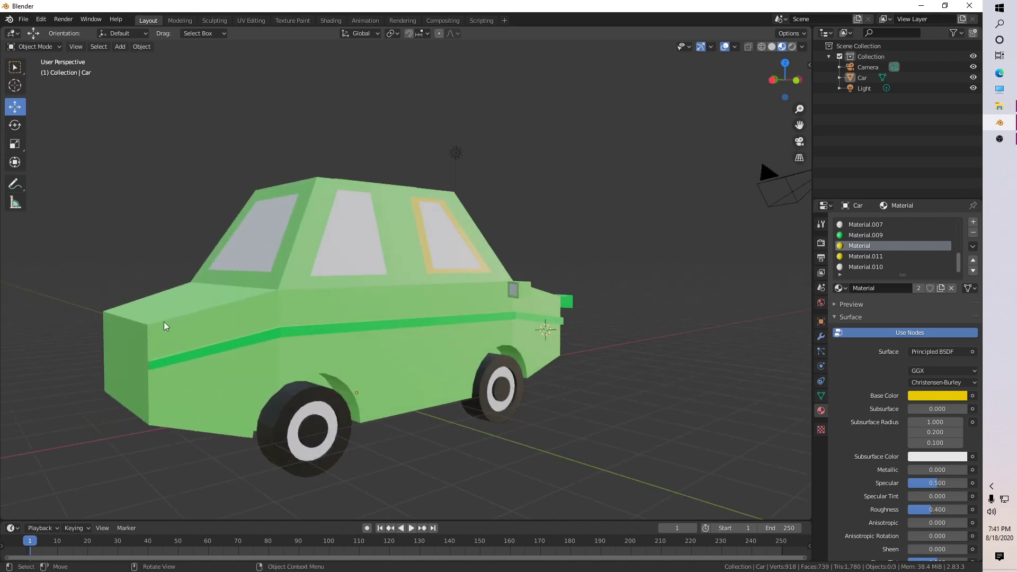
left_click(161, 315)
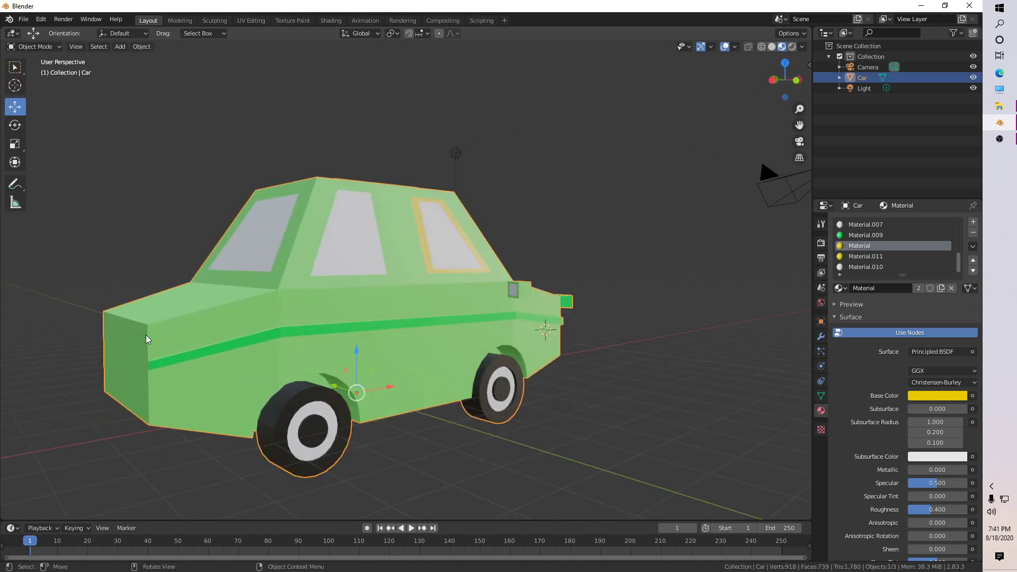
key("Tab")
left_click(133, 317)
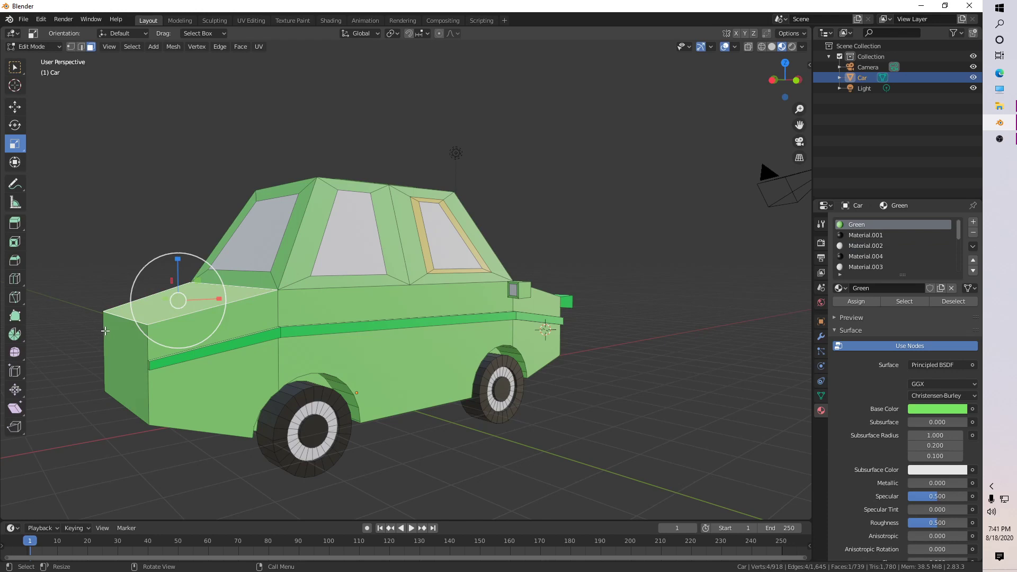
key("2")
left_click(122, 315)
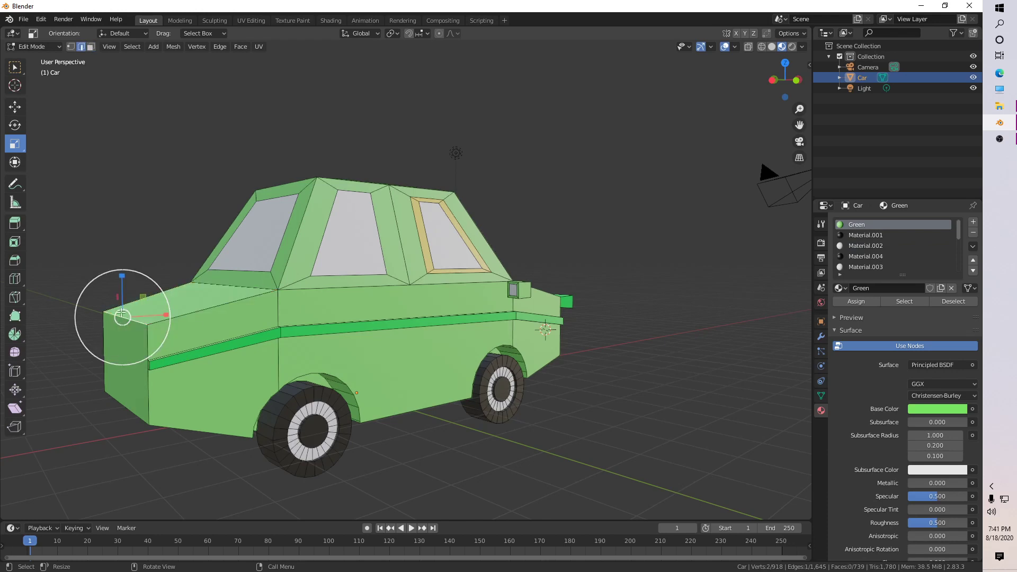
key("shift+space")
key("g")
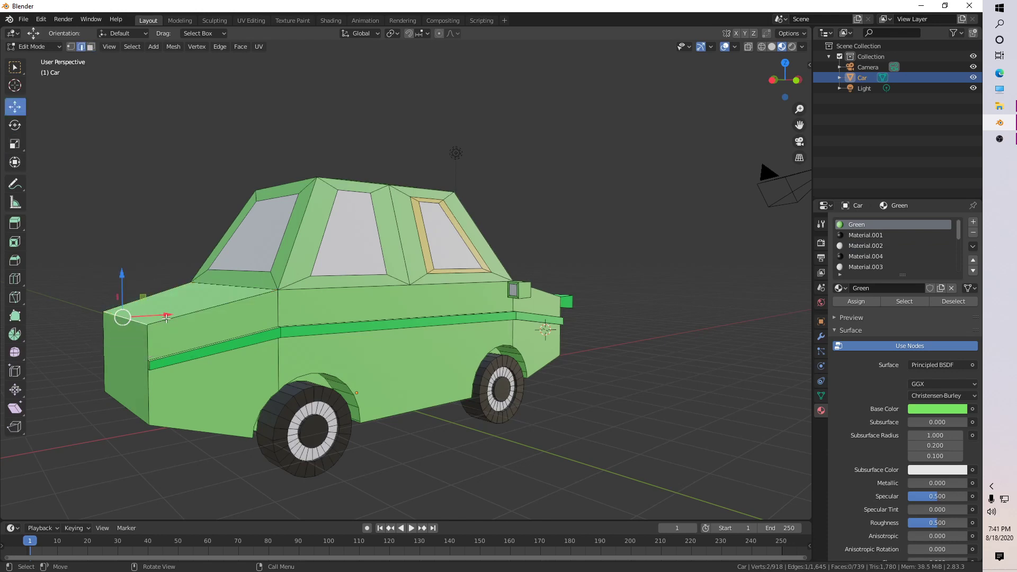
left_click_drag(155, 316, 190, 314)
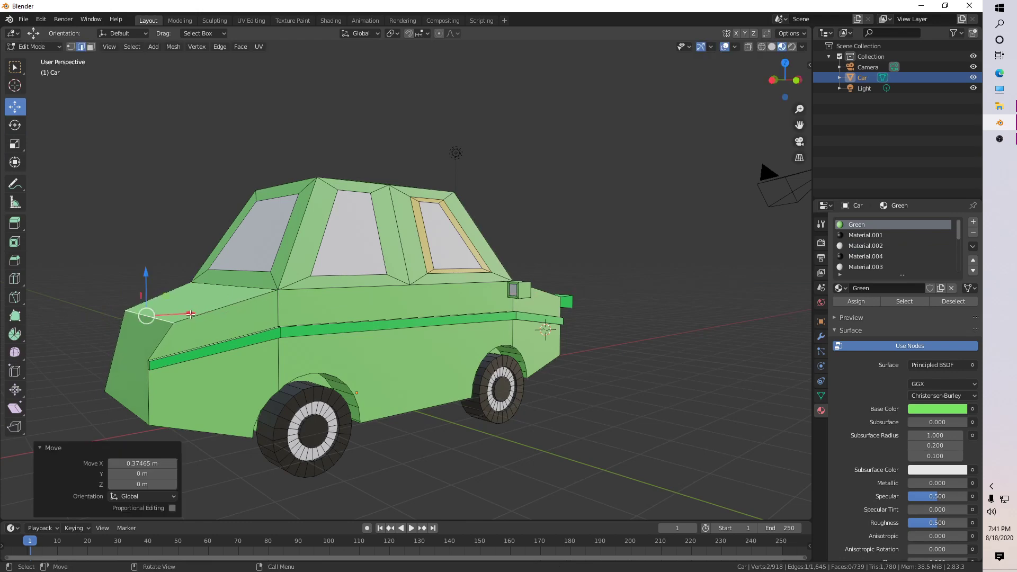
Bevel the trunk's upper rear edge with several segments, then leave Edit Mode and deselect the car.
middle_click_drag(156, 325, 182, 337)
scroll(154, 311, "up", 1)
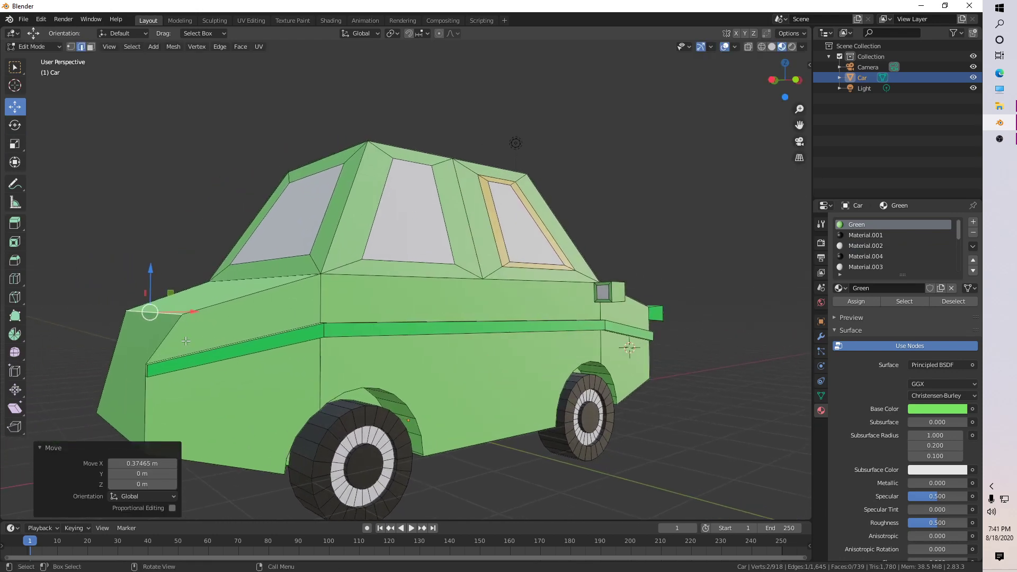
key("ctrl+b")
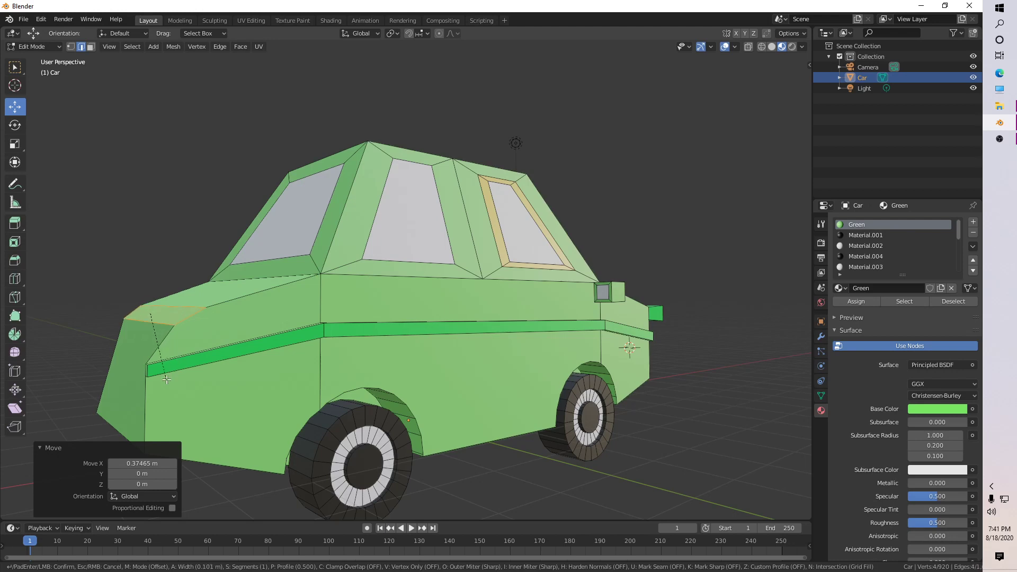
scroll(166, 379, "up", 4)
left_click(166, 379)
left_click(159, 320)
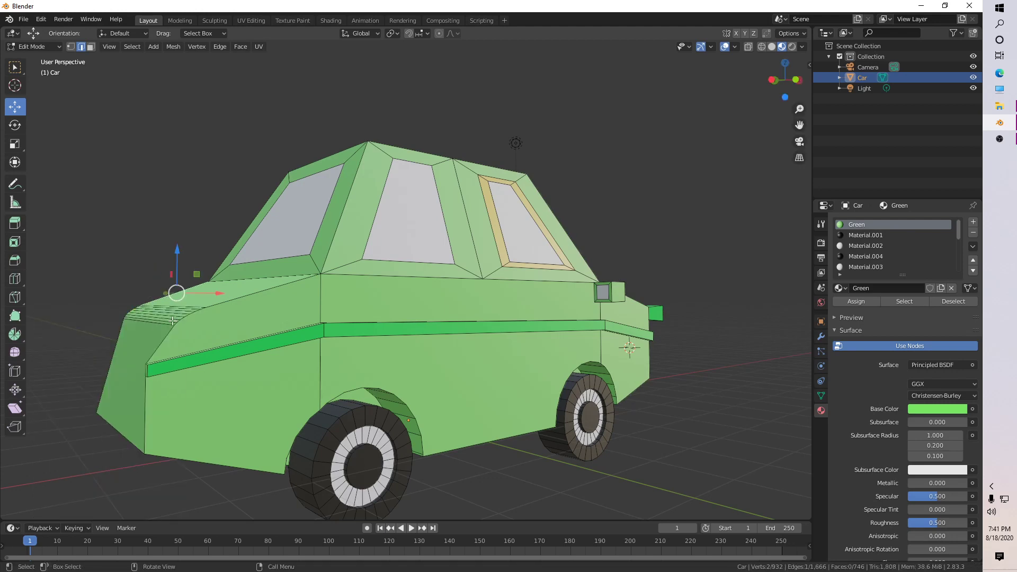
left_click(147, 247)
key("Tab")
left_click(166, 269)
Select the car and raise it about 2.49 m along Z.
middle_click_drag(225, 326, 323, 339)
left_click(353, 308)
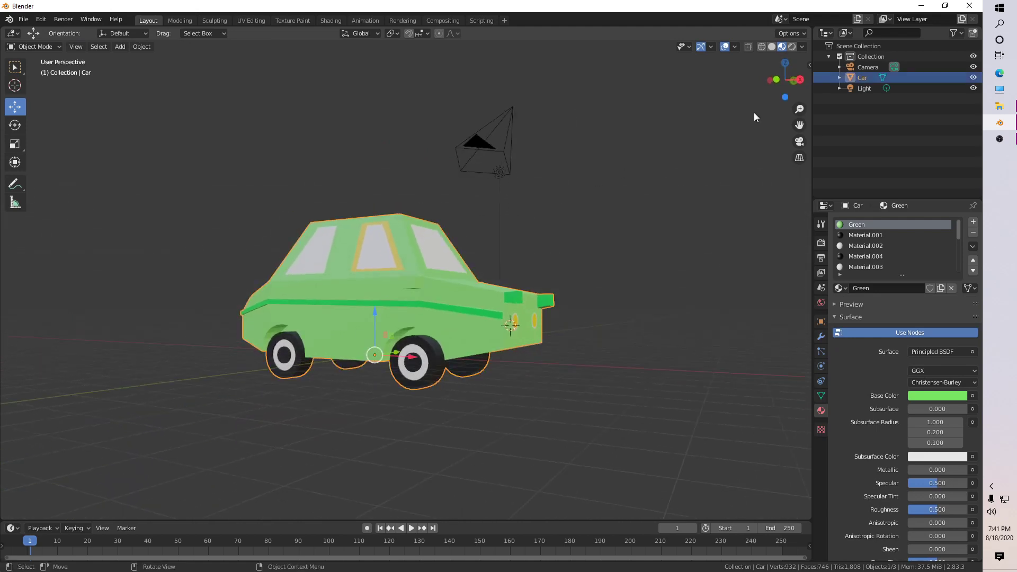
left_click_drag(376, 313, 395, 249)
middle_click_drag(395, 249, 431, 260)
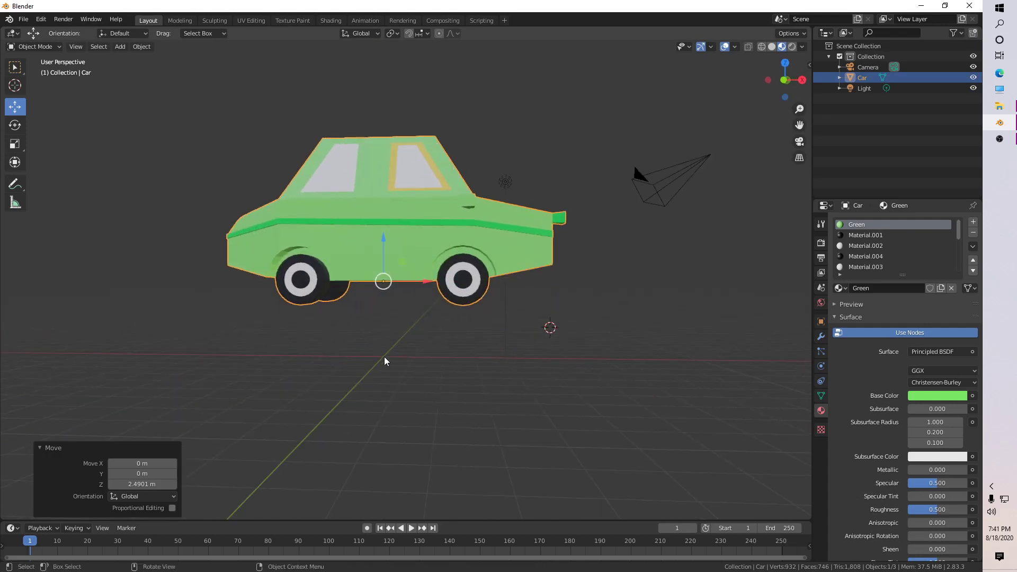
Add a plane mesh below the car and stretch it along X by a factor of about 11.24.
middle_click_drag(384, 363, 373, 367)
key("shift+a")
mouse_move(369, 361)
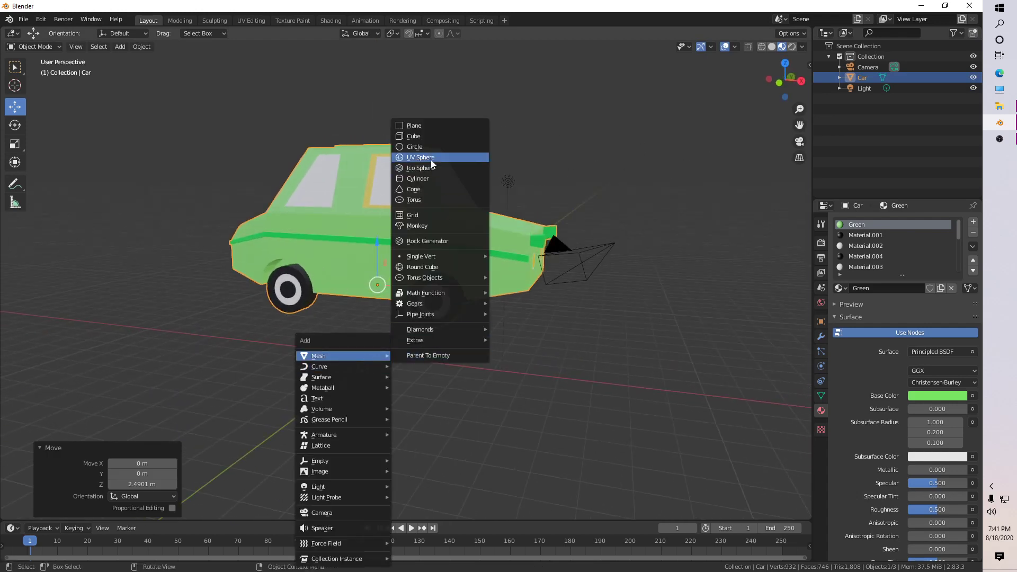
left_click(428, 126)
key("shift+space")
key("s")
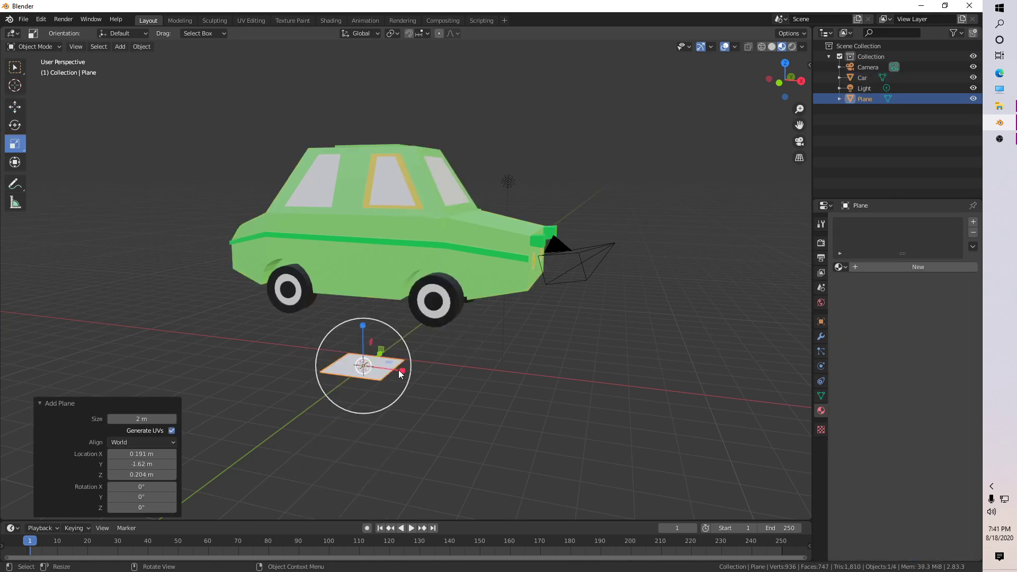
left_click_drag(401, 371, 790, 434)
scroll(516, 388, "down", 3)
middle_click_drag(516, 388, 403, 362)
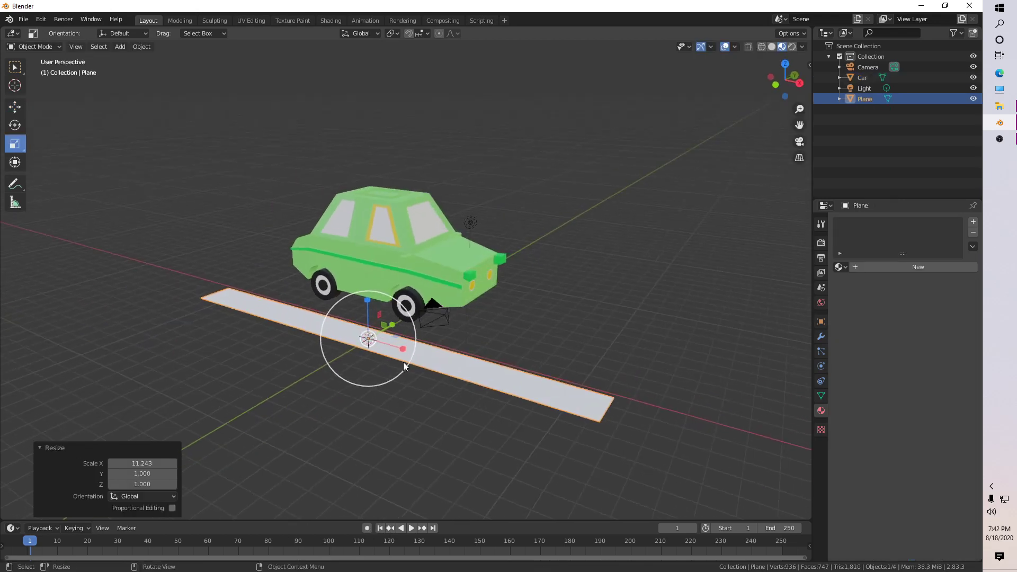
Widen the ground plane along Y into a broad rectangle and shift it slightly along Y toward the car.
left_click_drag(393, 326, 502, 257)
key("shift+space")
key("g")
left_click_drag(396, 342, 413, 332)
Add a material slot to the ground plane, choose the existing black Material.001 for it and clear the selection.
left_click(578, 404)
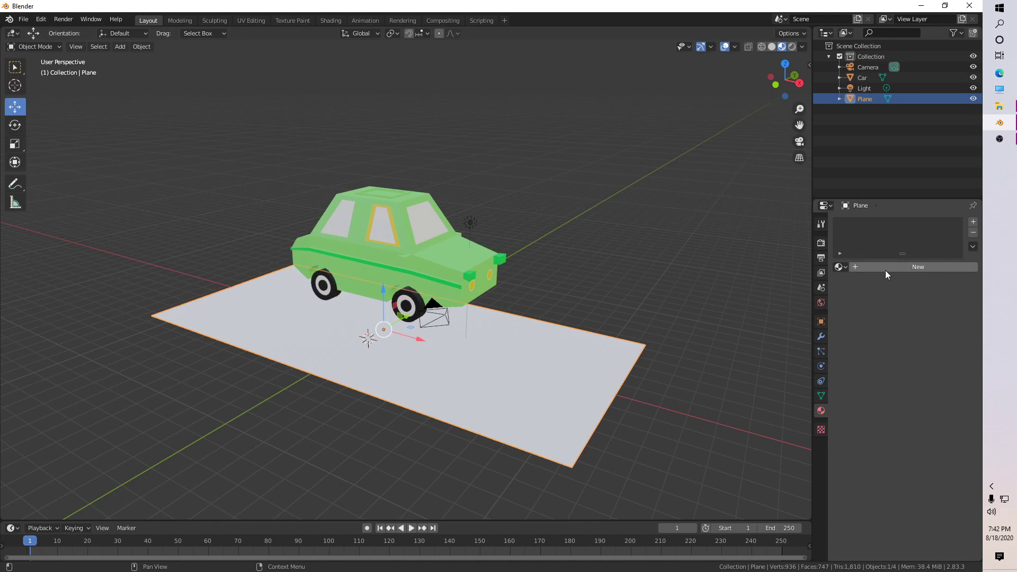
left_click(973, 222)
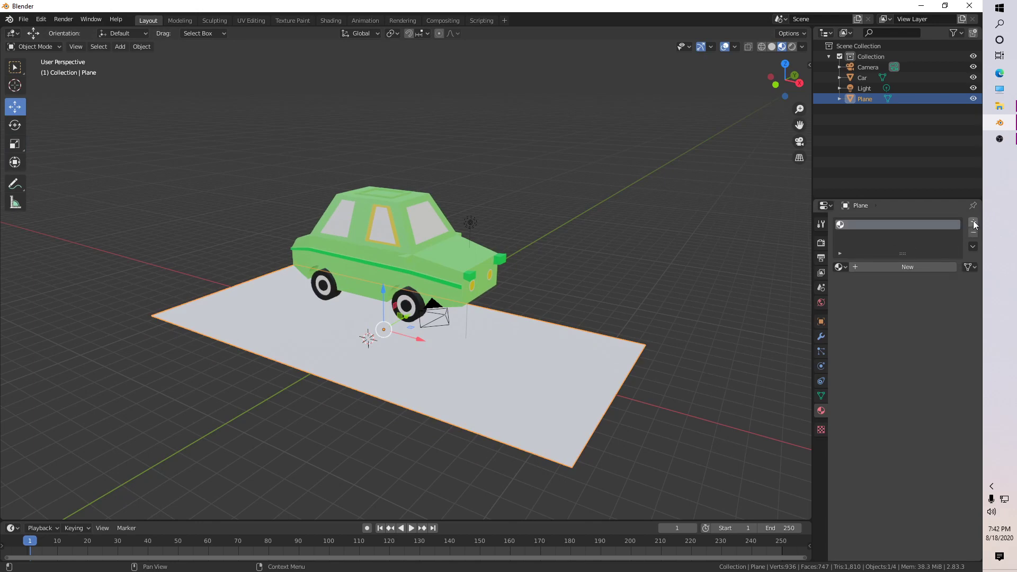
left_click(844, 268)
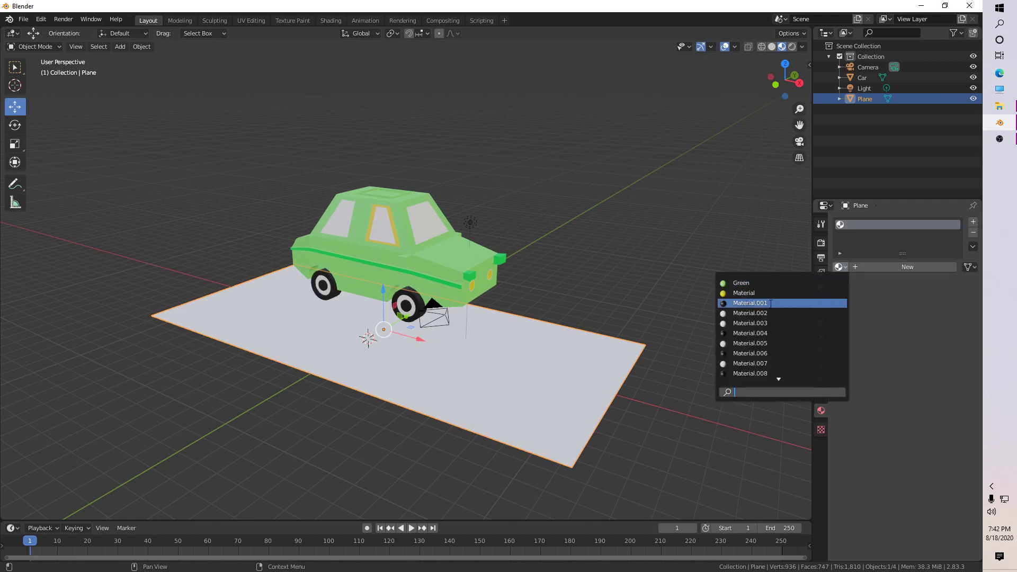
left_click(750, 303)
middle_click_drag(467, 355, 489, 361)
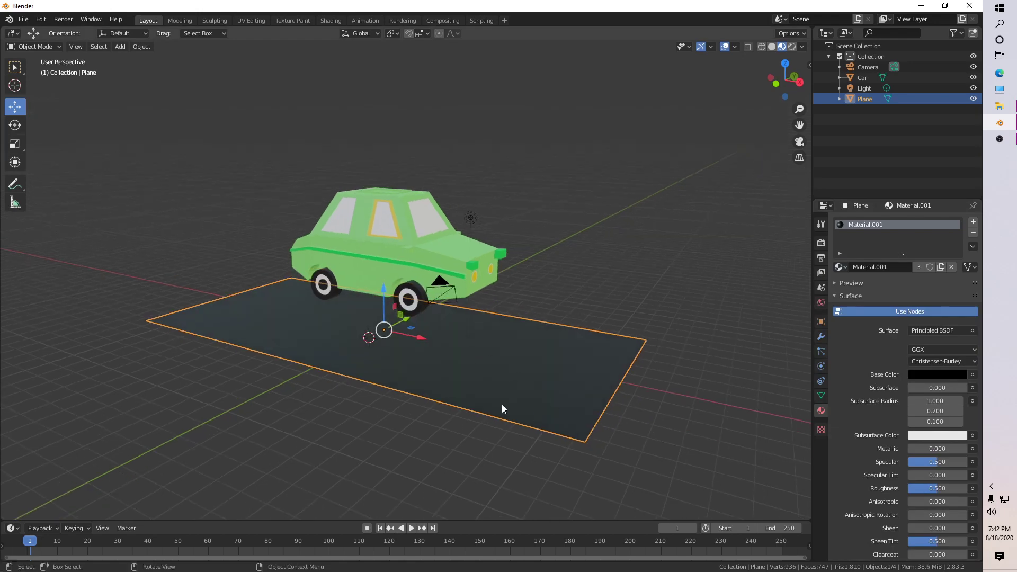
left_click(685, 443)
scroll(499, 390, "up", 2)
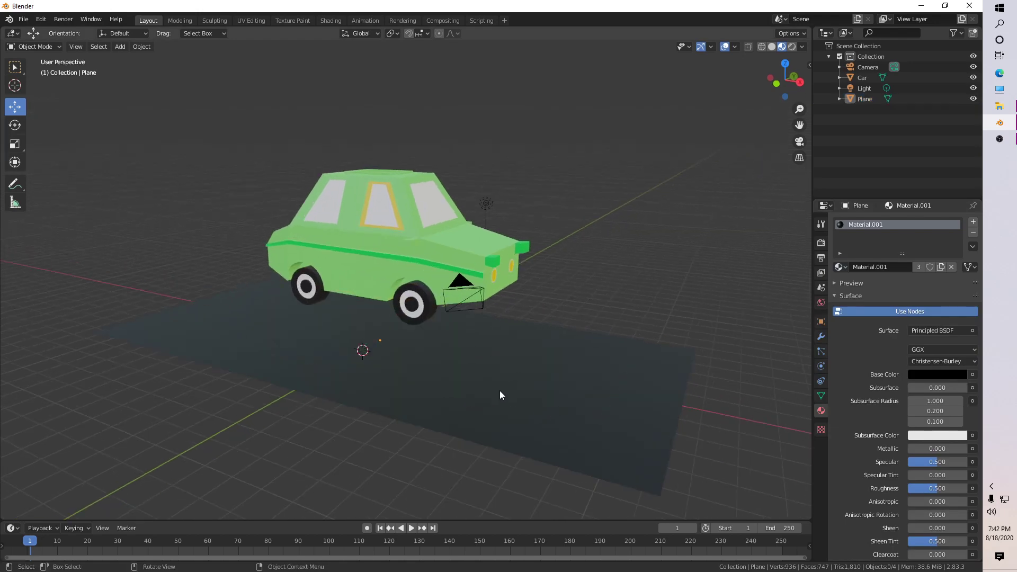
Edit the ground plane's mesh and add a lengthwise loop cut near its far long edge, with a slide factor of about -0.779.
left_click(519, 362)
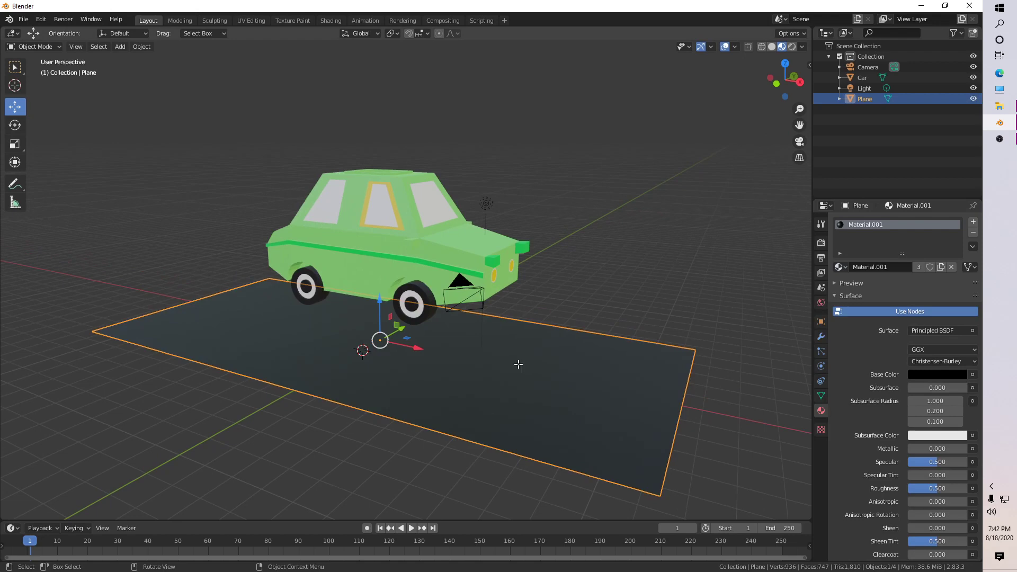
key("Tab")
left_click(712, 267)
middle_click_drag(713, 267, 627, 295)
key("ctrl+r")
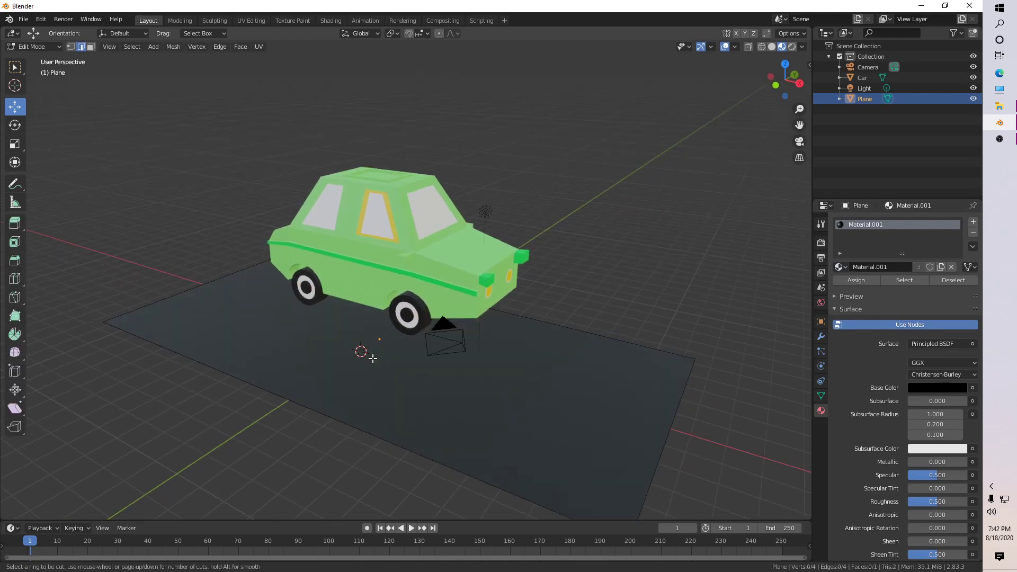
left_click(658, 445)
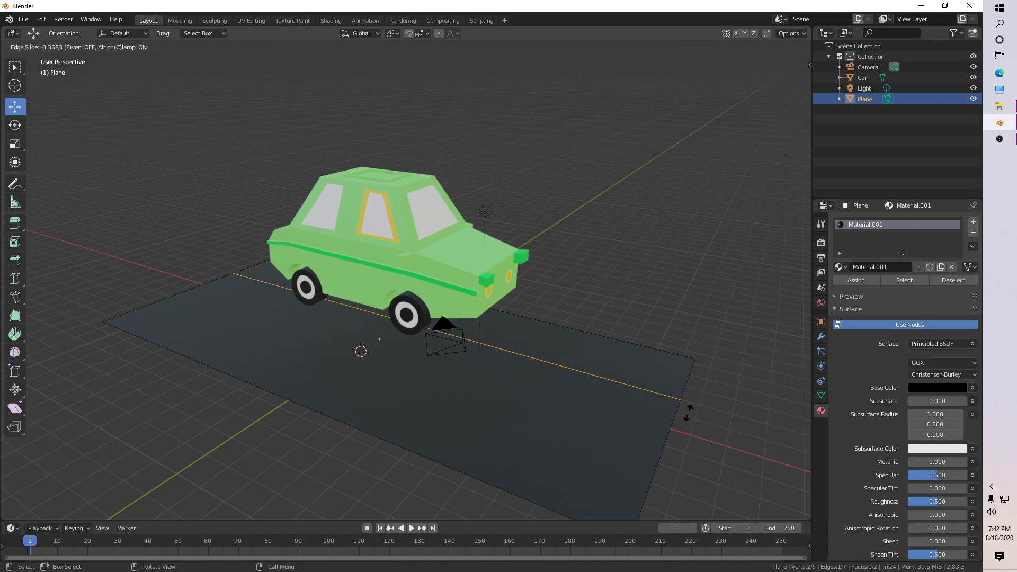
left_click(704, 381)
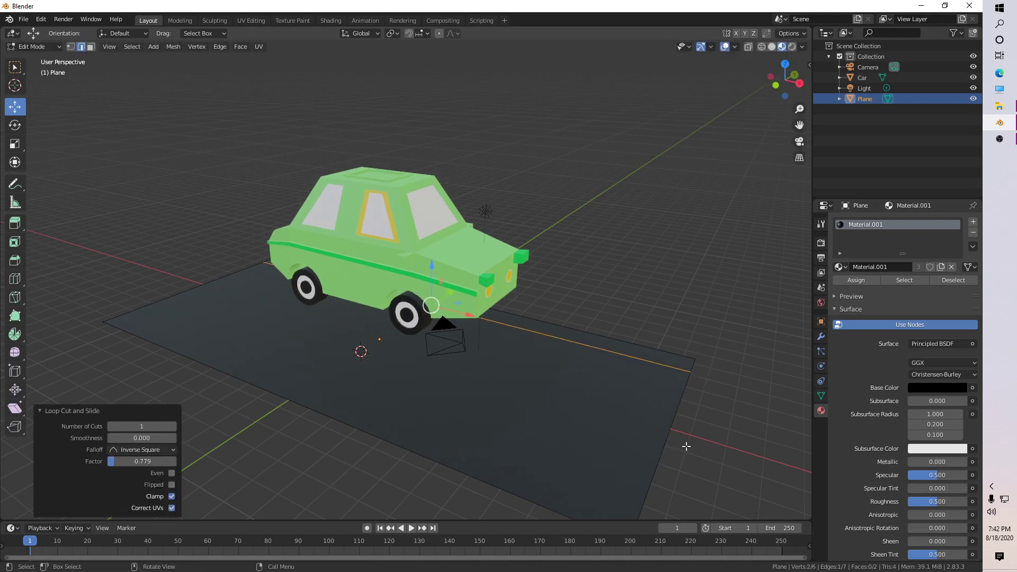
Add a second lengthwise loop cut to the ground plane, slid close to its near long edge.
left_click(729, 463)
scroll(713, 458, "down", 1)
key("ctrl+r")
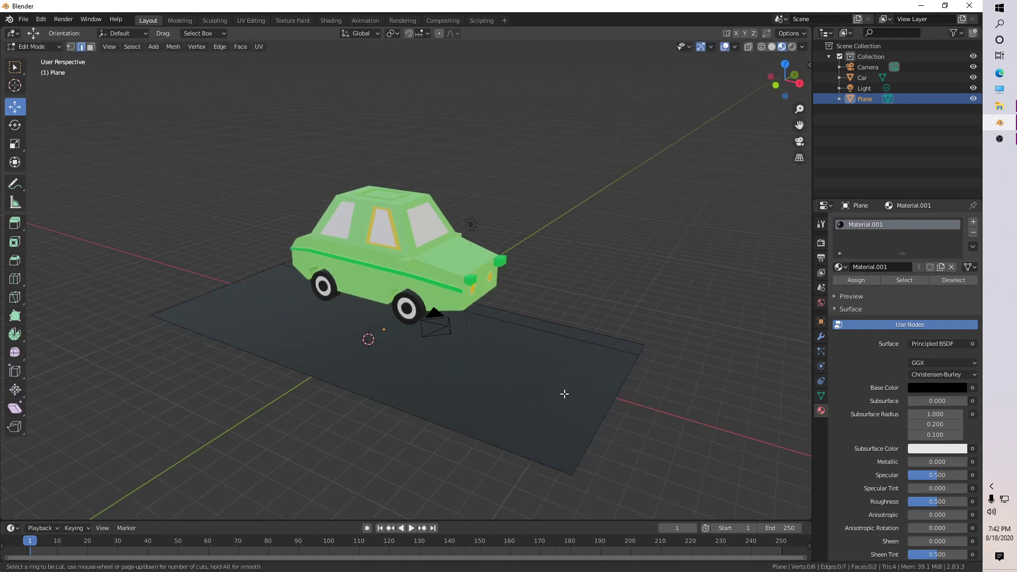
left_click(614, 406)
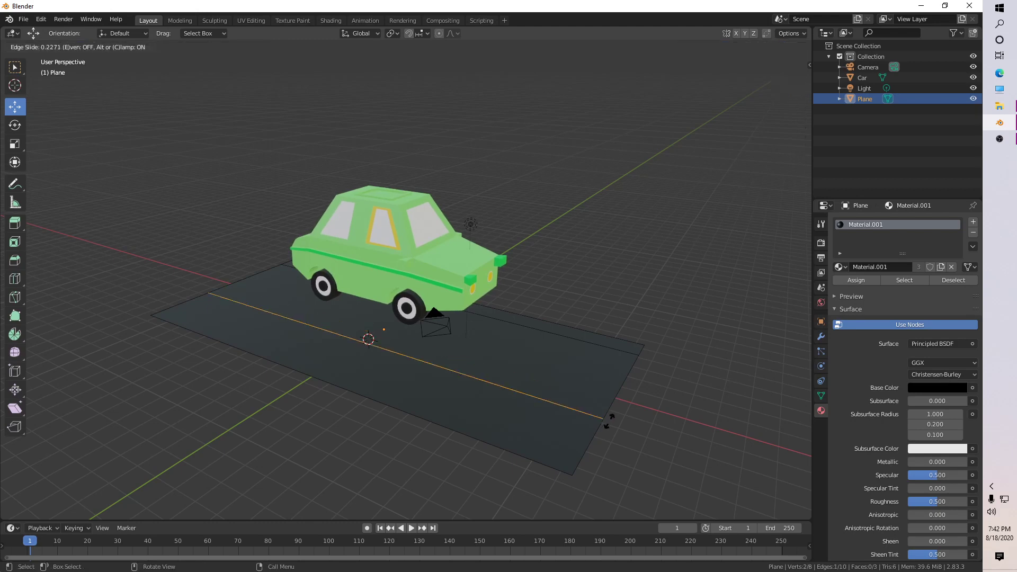
left_click(602, 462)
left_click(580, 375)
Select the two narrow strip faces along the road's long edges and assign them the existing yellow Material in a new slot.
key("3")
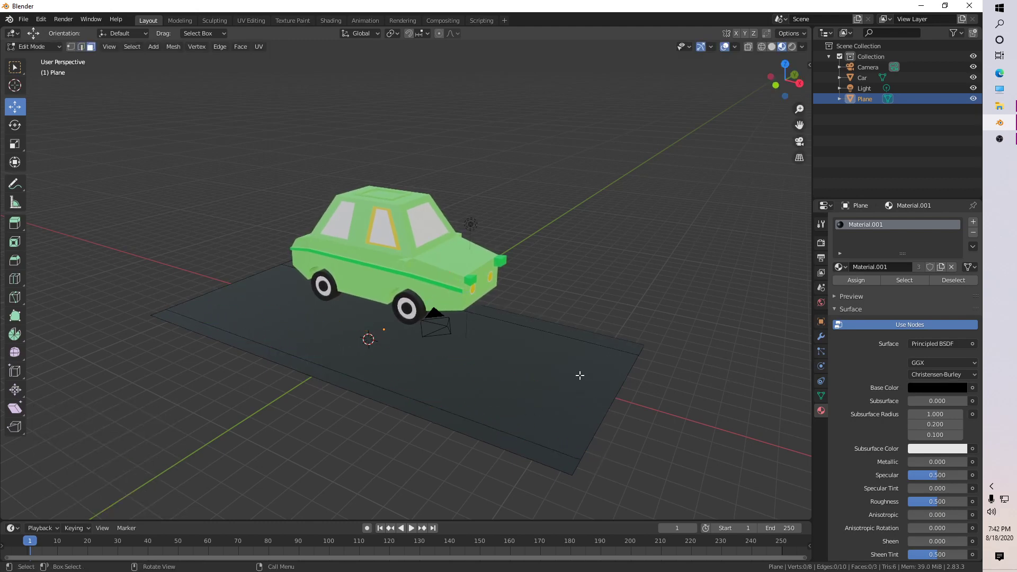
left_click(586, 339)
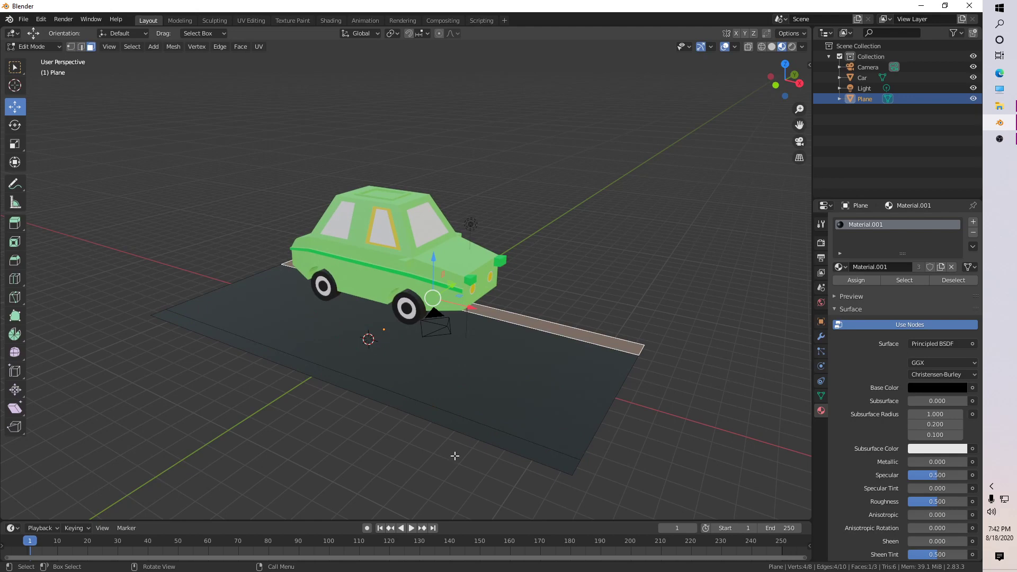
left_click(473, 429, "shift")
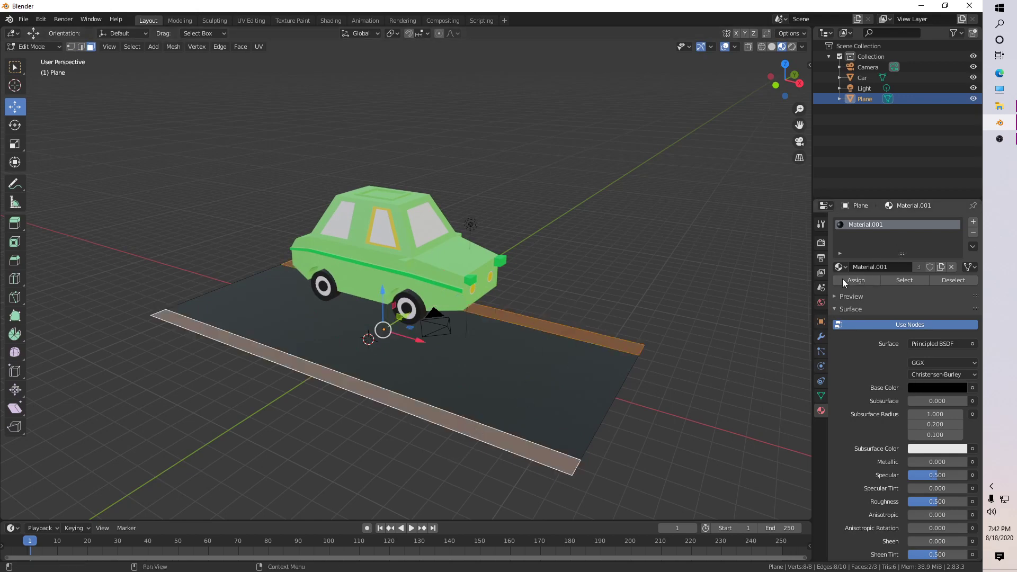
left_click(973, 222)
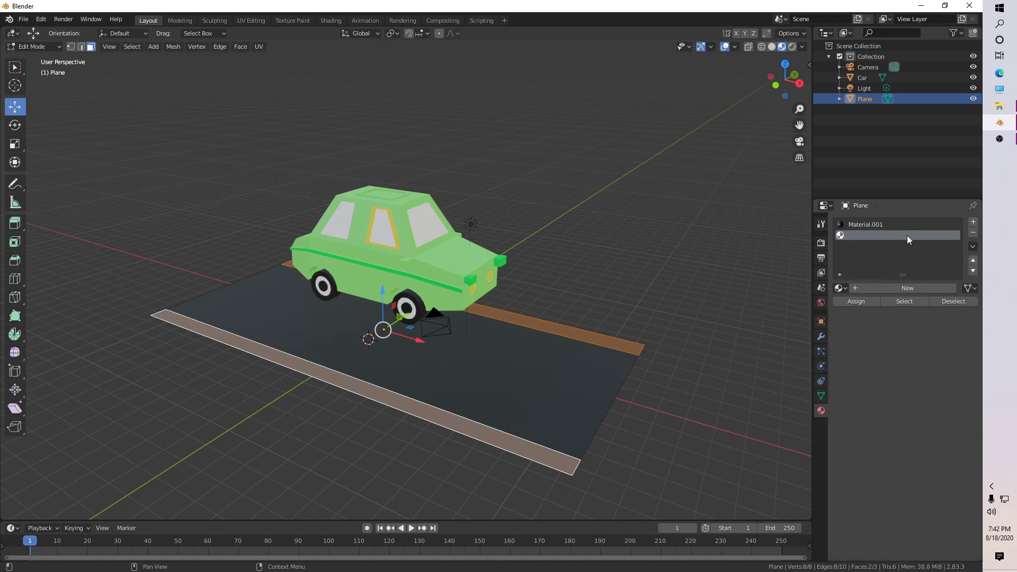
left_click(840, 288)
left_click(763, 315)
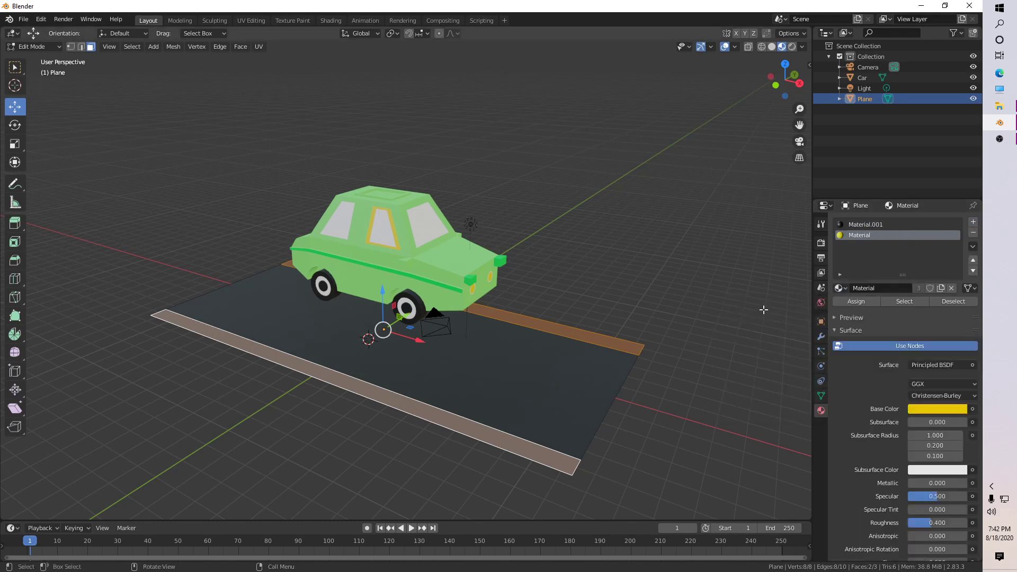
left_click(856, 303)
left_click(615, 289)
scroll(630, 339, "down", 1)
middle_click_drag(635, 349, 603, 360)
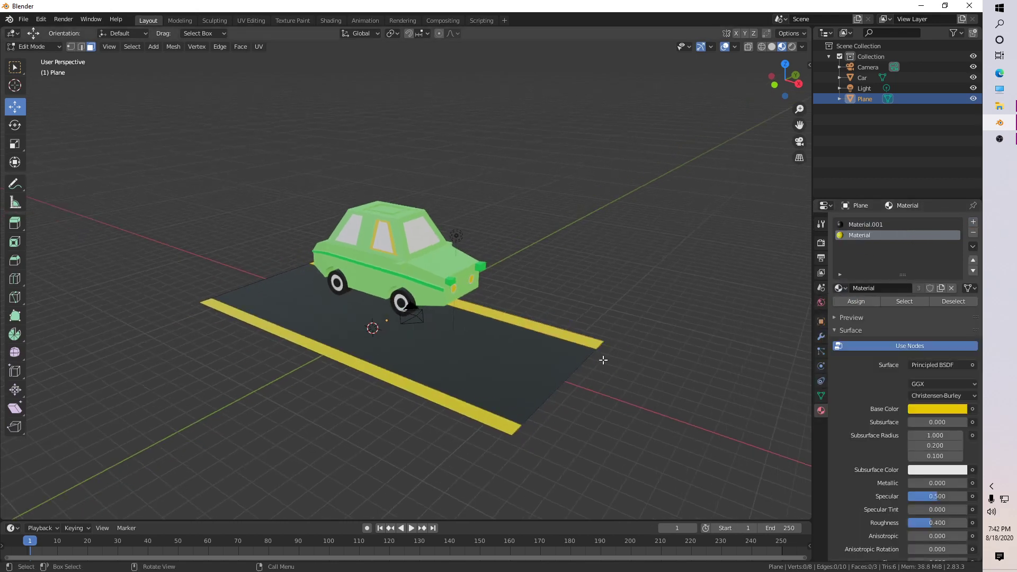
key("a")
key("alt+a")
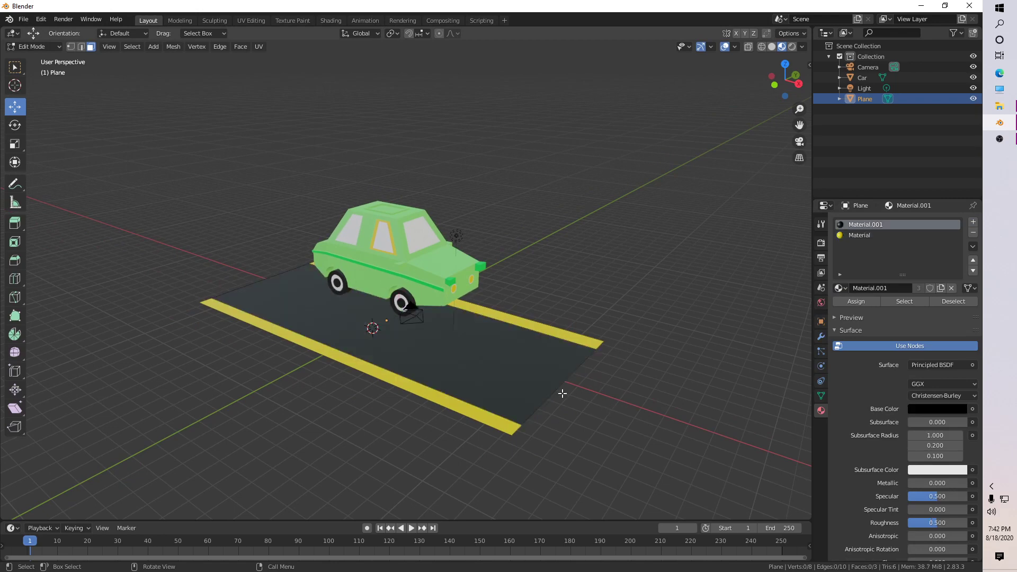
Add two lengthwise loop cuts near the middle of the road, close together, to outline a narrow centre strip.
key("ctrl+r")
left_click(542, 390)
left_click(551, 381)
key("ctrl+r")
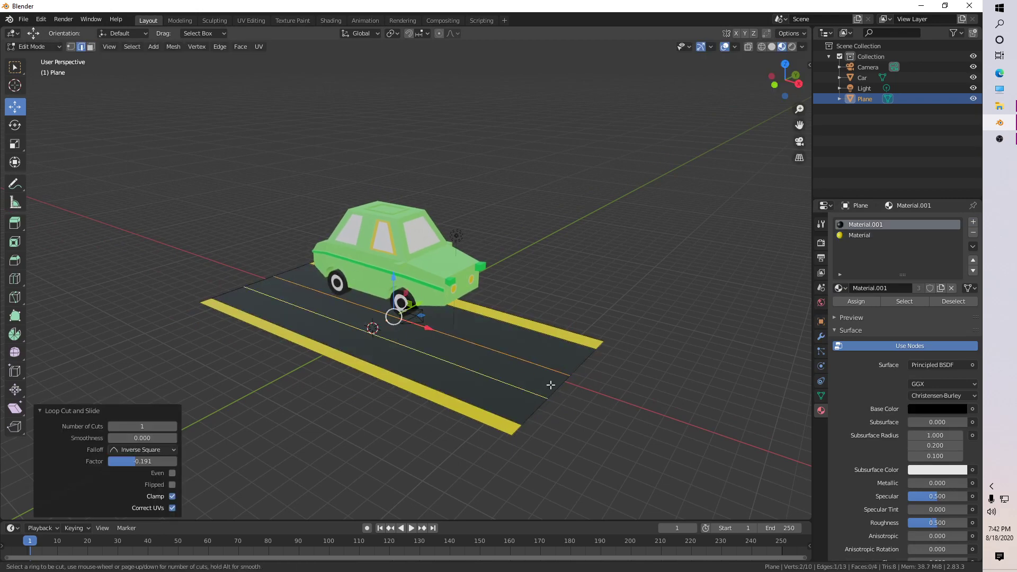
left_click(550, 385)
left_click(569, 387)
left_click(578, 399)
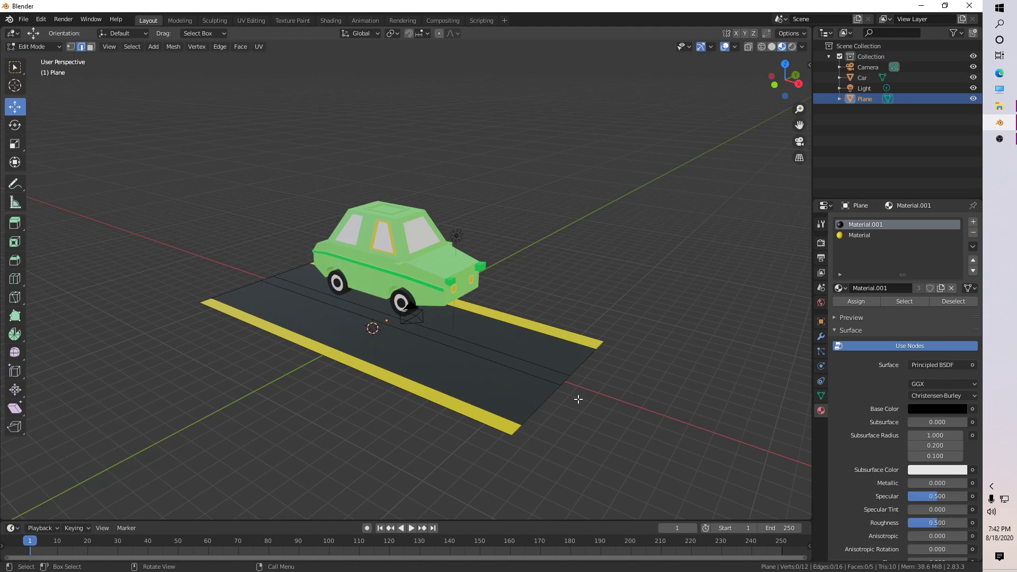
Select the road's centre strip face and assign it the existing white Material.002 in a new material slot.
key("3")
left_click(559, 379)
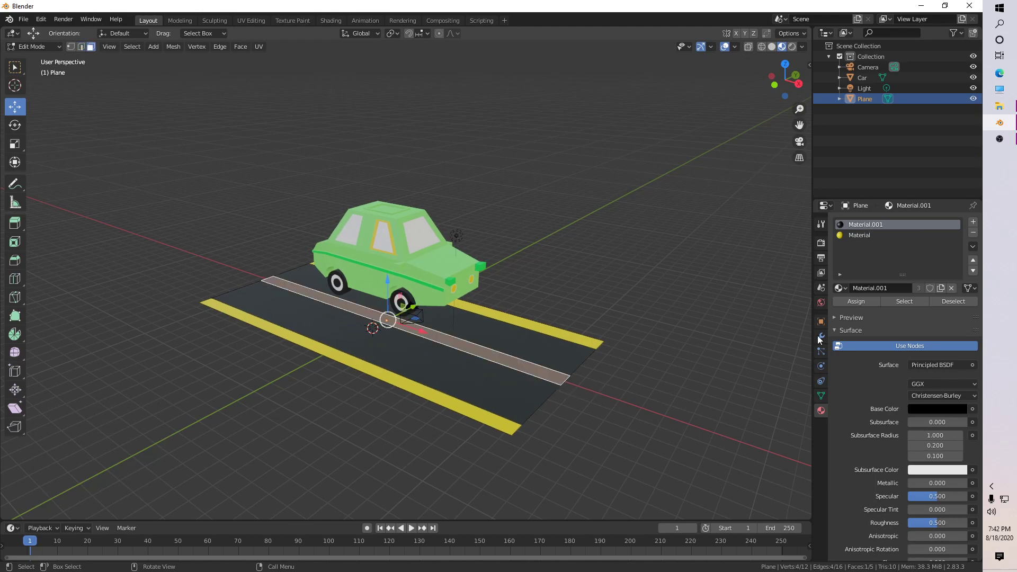
left_click(973, 221)
left_click(841, 288)
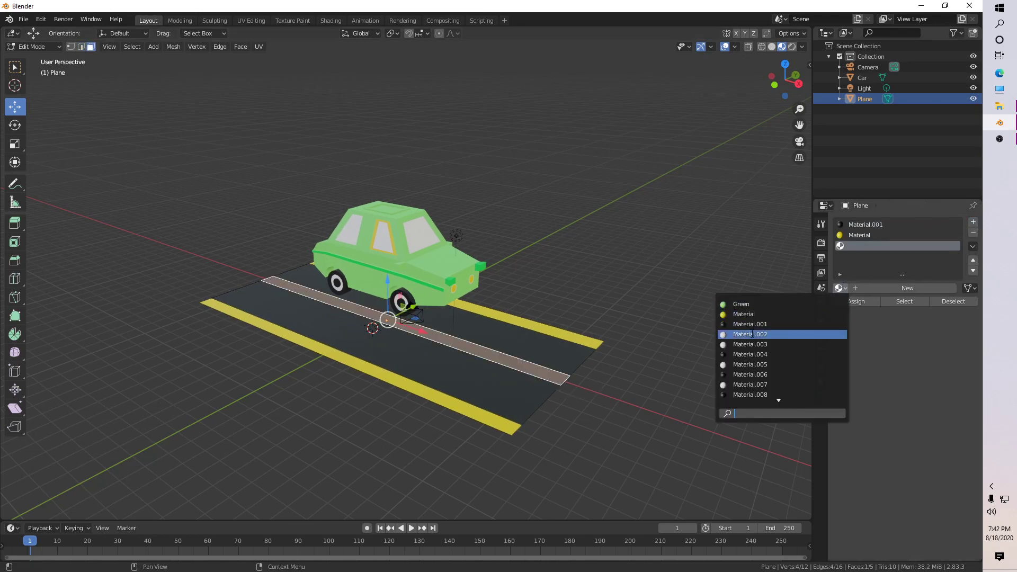
left_click(768, 330)
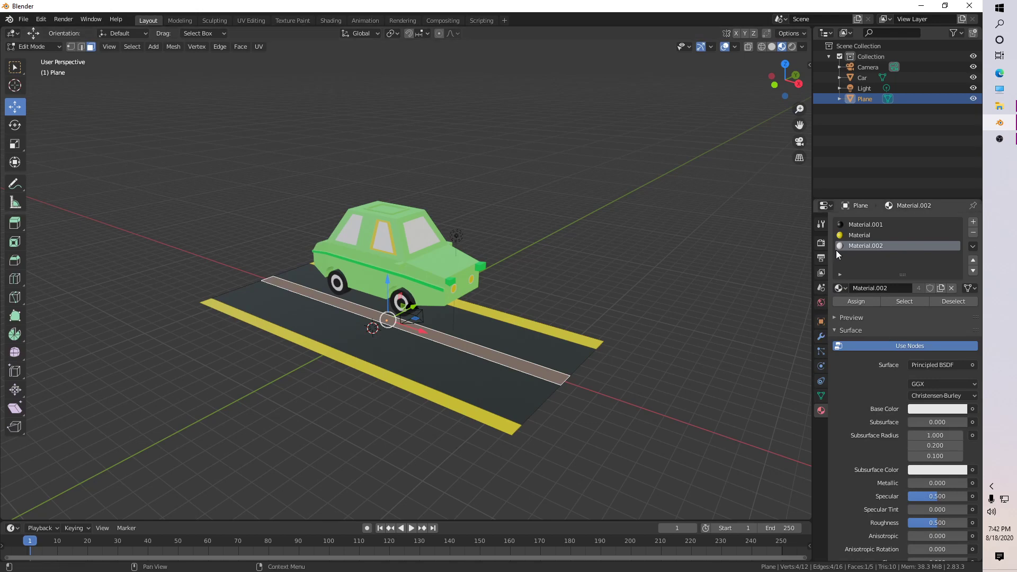
left_click(855, 301)
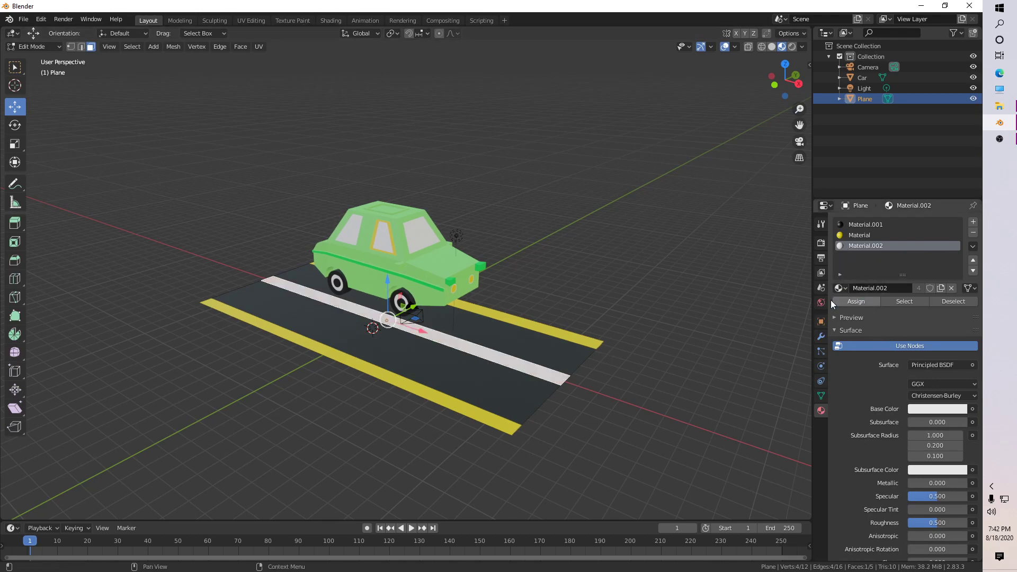
left_click(625, 337)
Add two closely spaced crosswise loop cuts on the road ahead of the car, with slide factors of about -0.601 and -0.848.
middle_click_drag(598, 347, 607, 343)
key("ctrl+r")
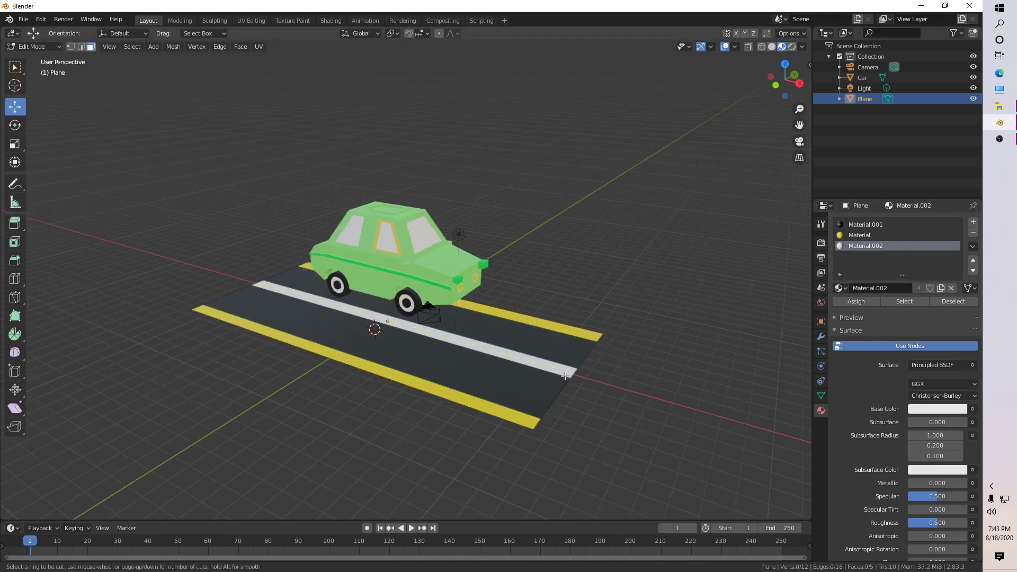
left_click(509, 372)
left_click(579, 399)
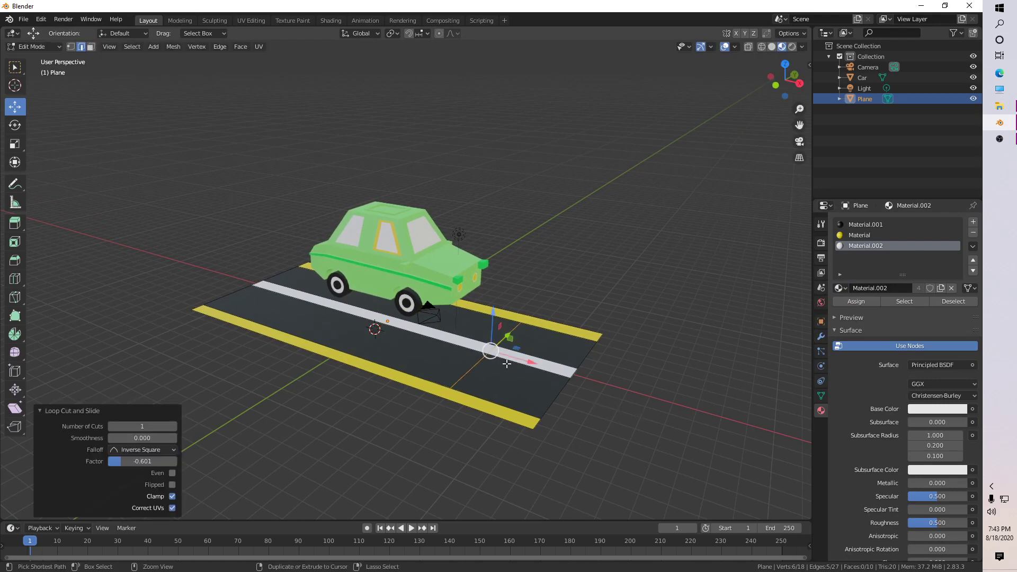
key("ctrl+r")
left_click(460, 353)
left_click(473, 344)
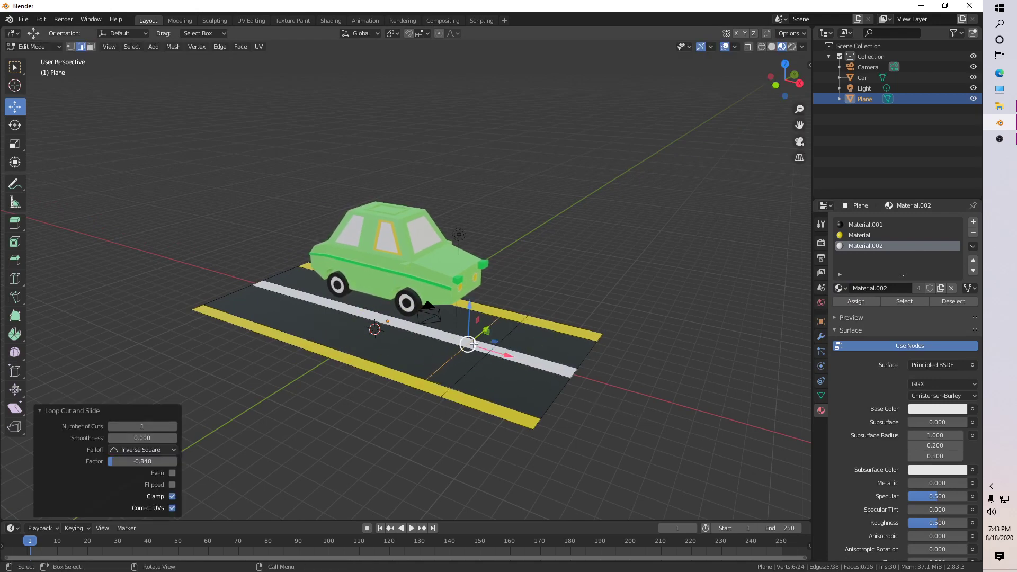
Add another closely spaced pair of crosswise loop cuts to the road, beside the middle of the car.
key("ctrl+r")
left_click(372, 314)
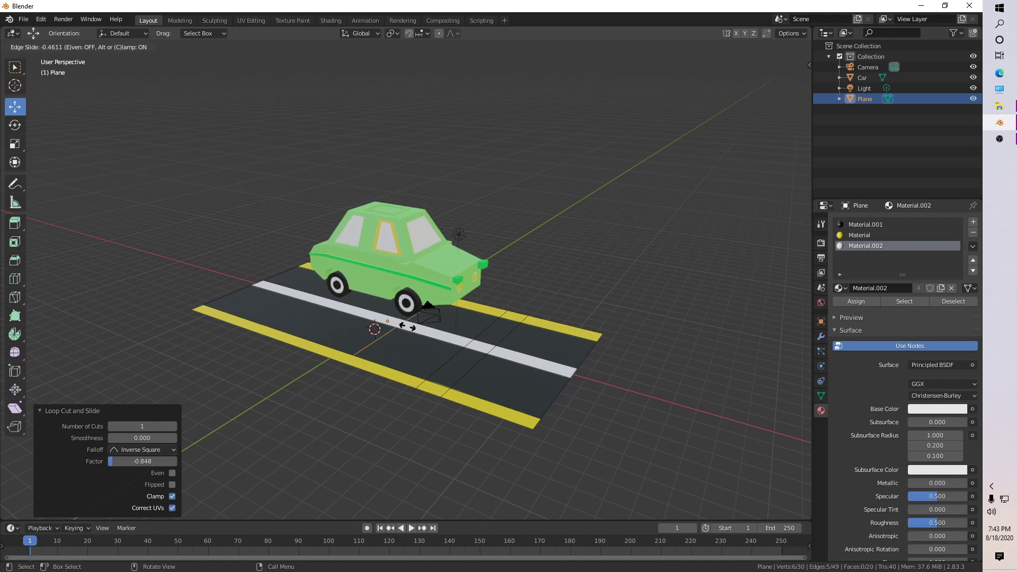
left_click(394, 324)
key("ctrl+r")
left_click(376, 318)
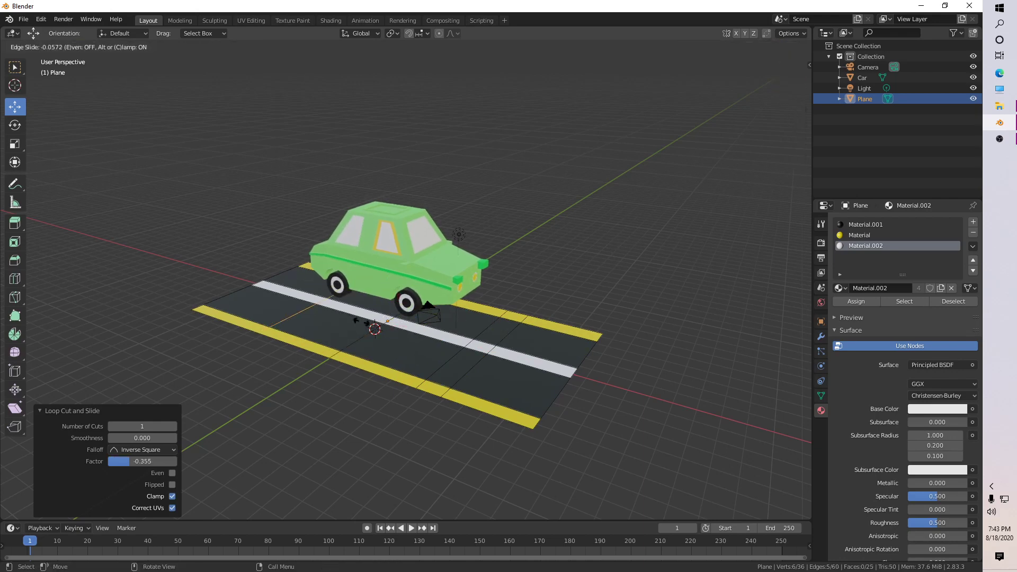
left_click(400, 342)
left_click(656, 405)
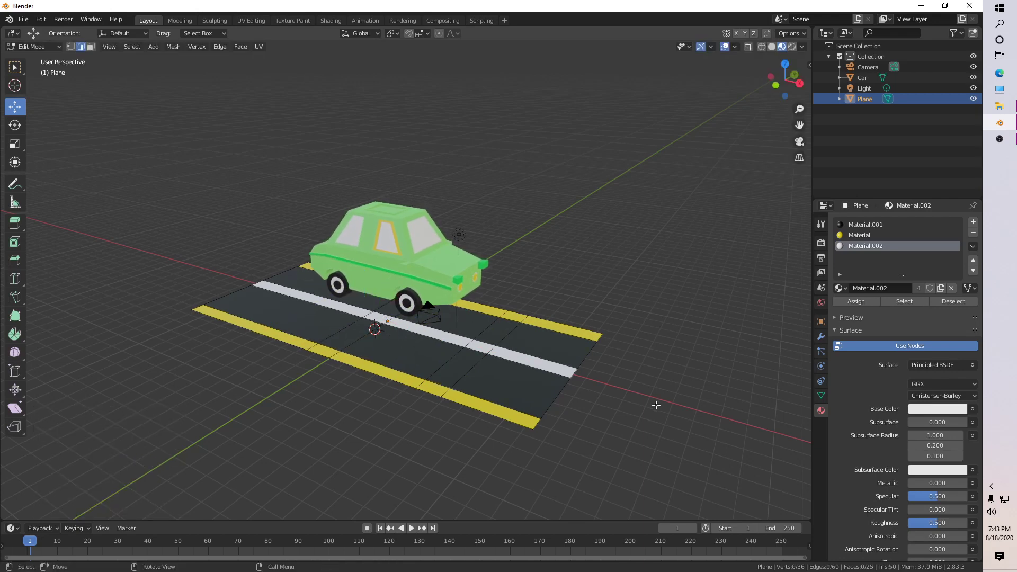
Assign black Material.001 to the two short centre-line faces between the paired cuts to form dashes, and return to Object Mode.
key("3")
left_click(480, 346)
left_click(380, 319, "shift")
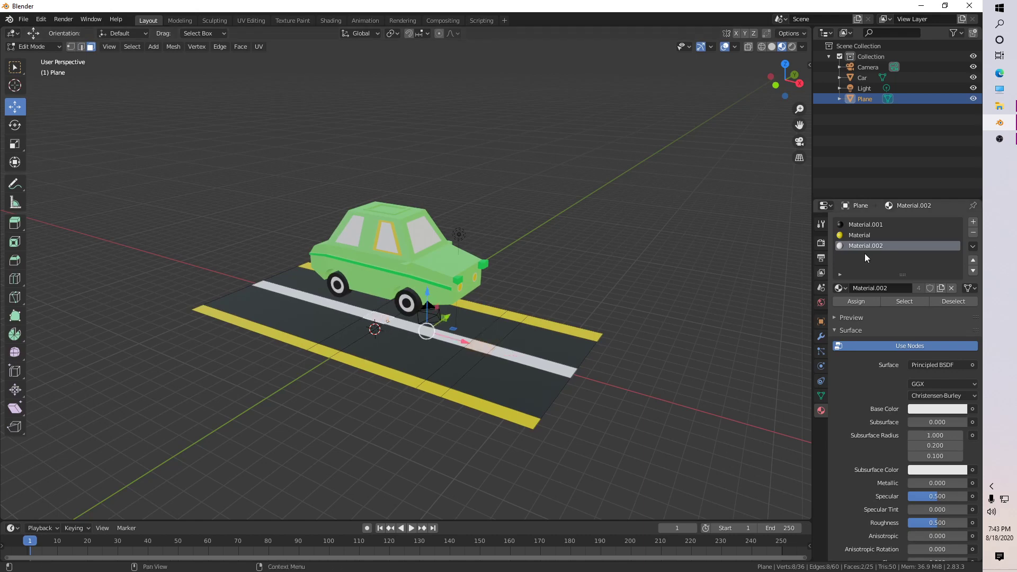
left_click(853, 224)
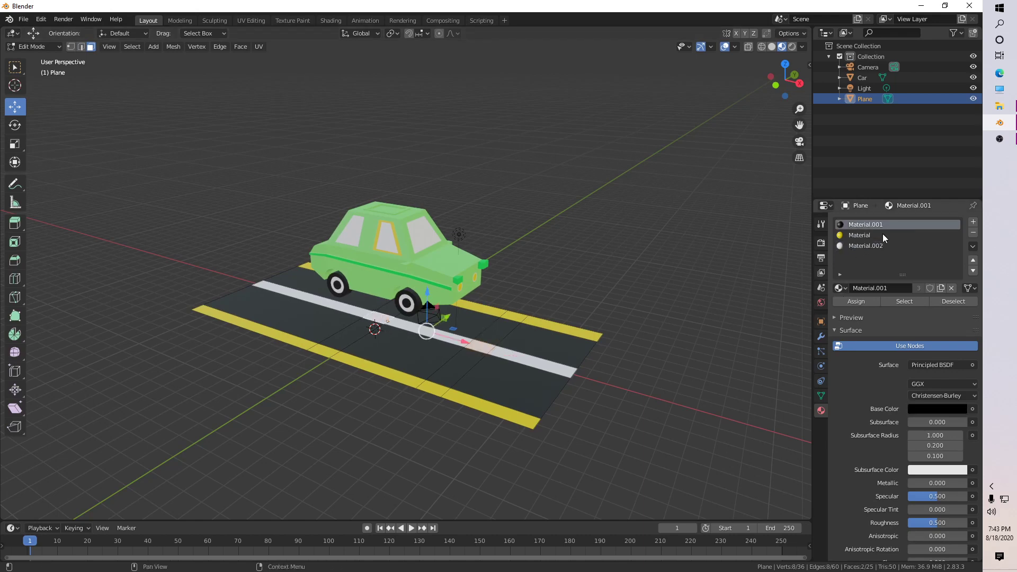
left_click(856, 301)
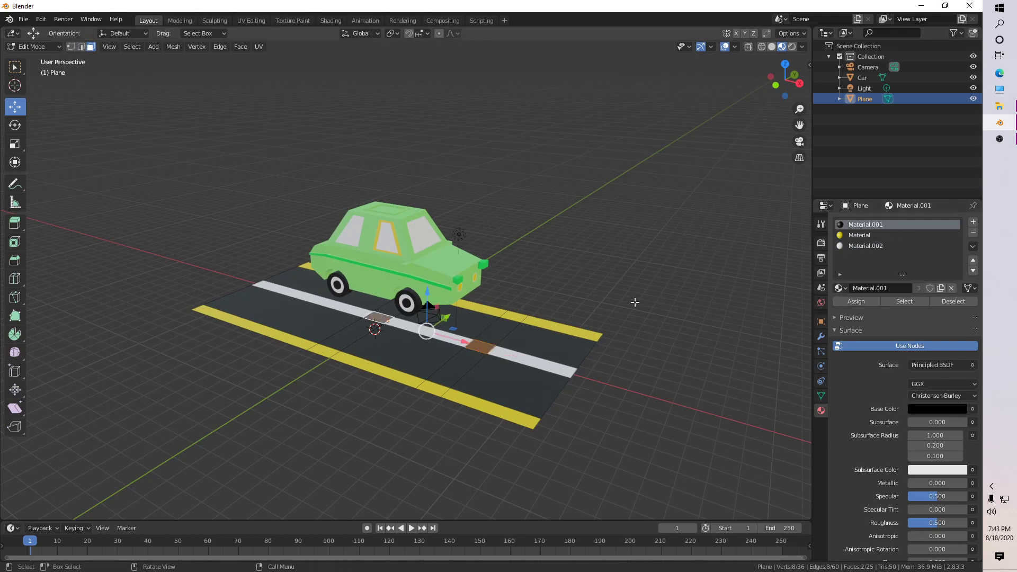
left_click(622, 332)
key("Tab")
left_click(619, 333)
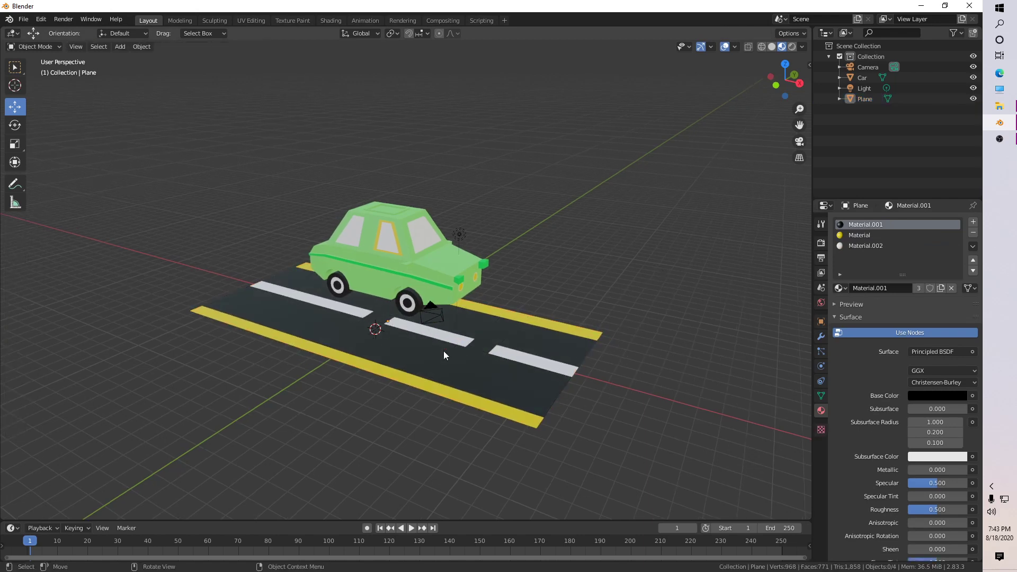
Select the road plane and lower it about 0.158 m along Z in the front orthographic view.
middle_click_drag(444, 353, 459, 338)
left_click(441, 256)
middle_click_drag(441, 256, 535, 275)
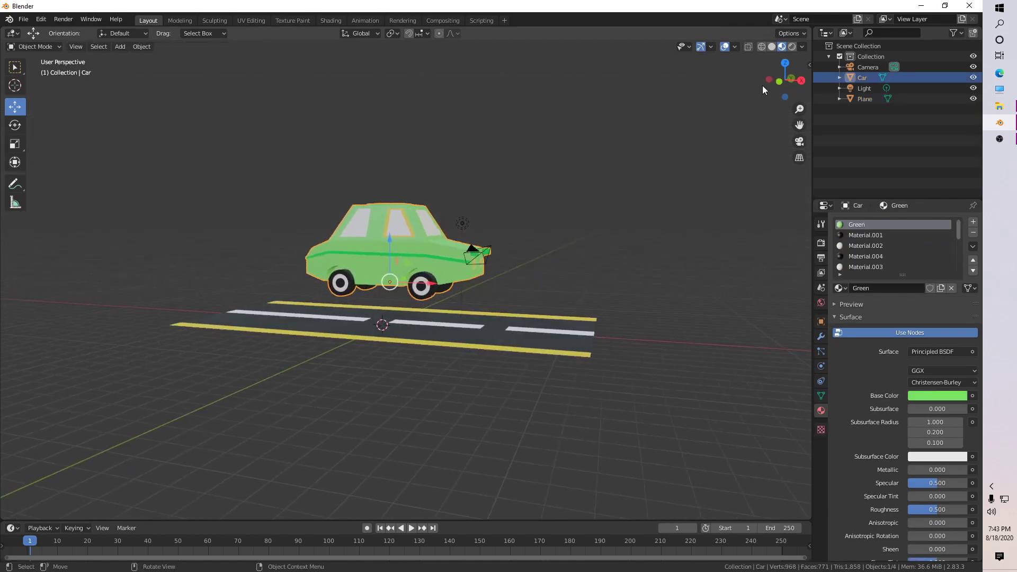
left_click(506, 317)
key("KP_5")
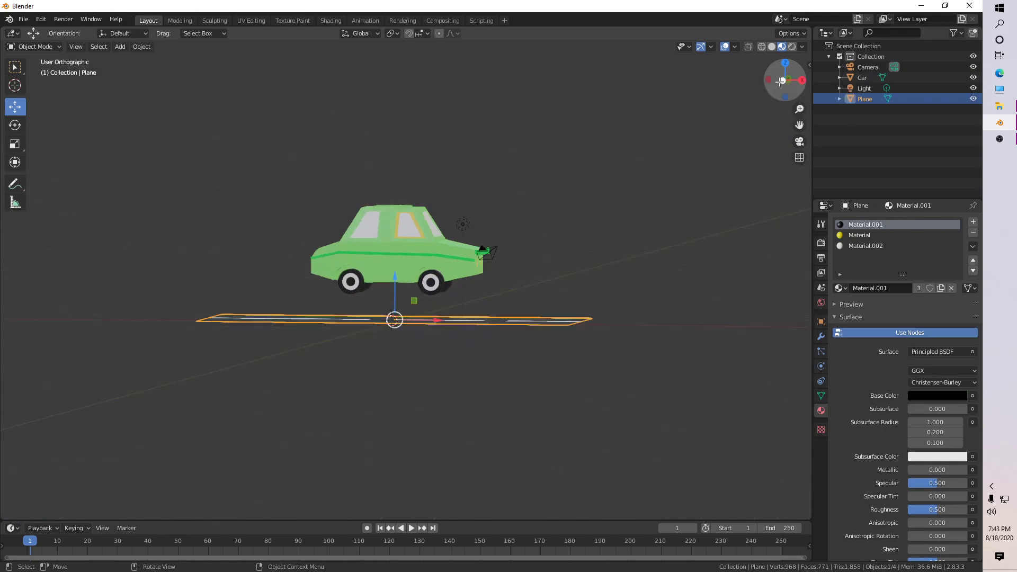
left_click(781, 81)
left_click_drag(398, 277, 397, 281)
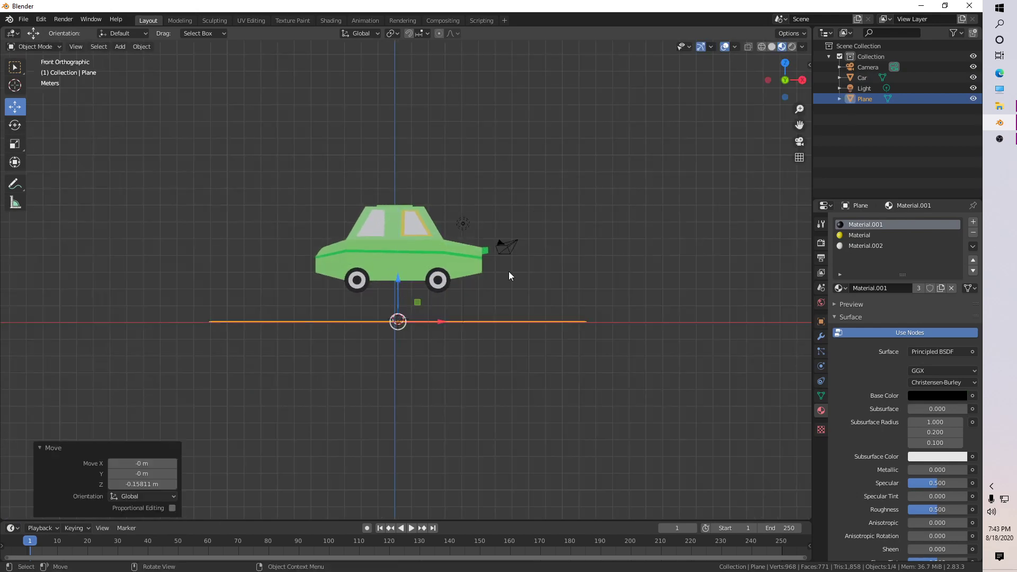
Select the car and lower it about 1.77 m along Z so its wheels rest on the road.
middle_click_drag(508, 271, 403, 262)
left_click(403, 263)
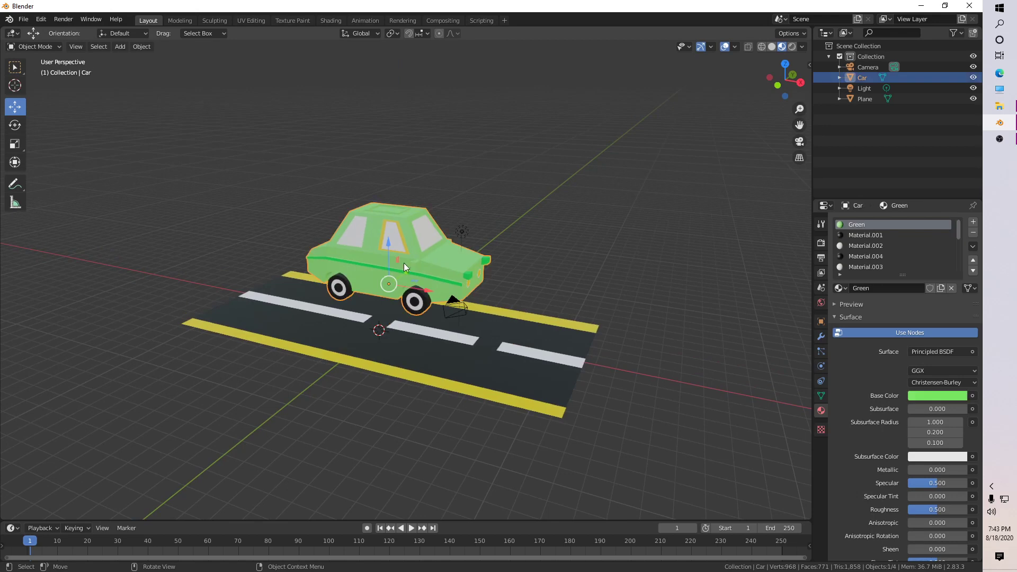
left_click(777, 85)
left_click_drag(395, 235, 397, 266)
middle_click_drag(398, 266, 440, 268)
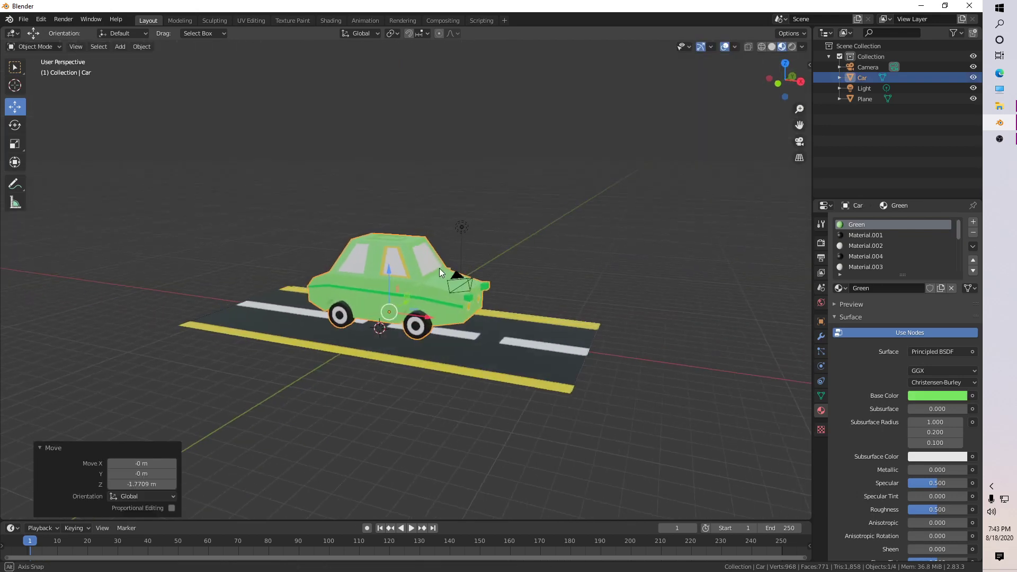
scroll(466, 335, "up", 3)
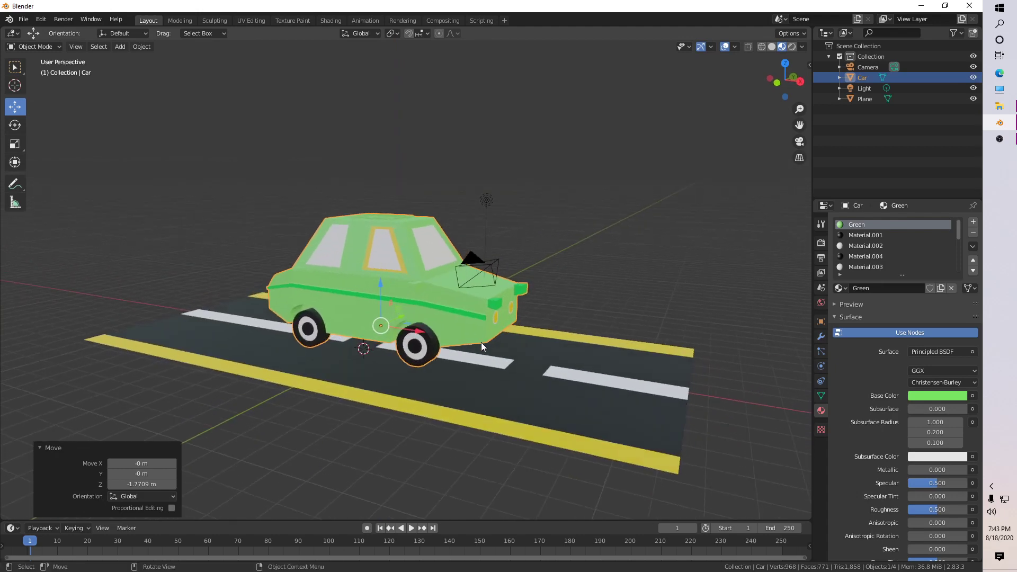
Save the scene in the Cars folder as democar 4.blend, basing the name on democar 3.blend.
key("ctrl+s")
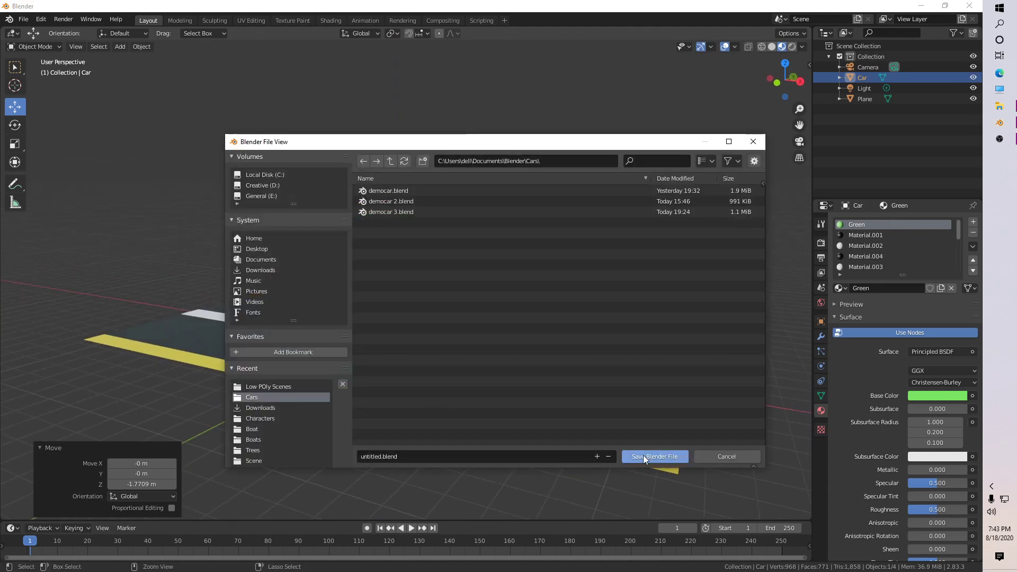
left_click(396, 212)
left_click(392, 457)
left_click(390, 457)
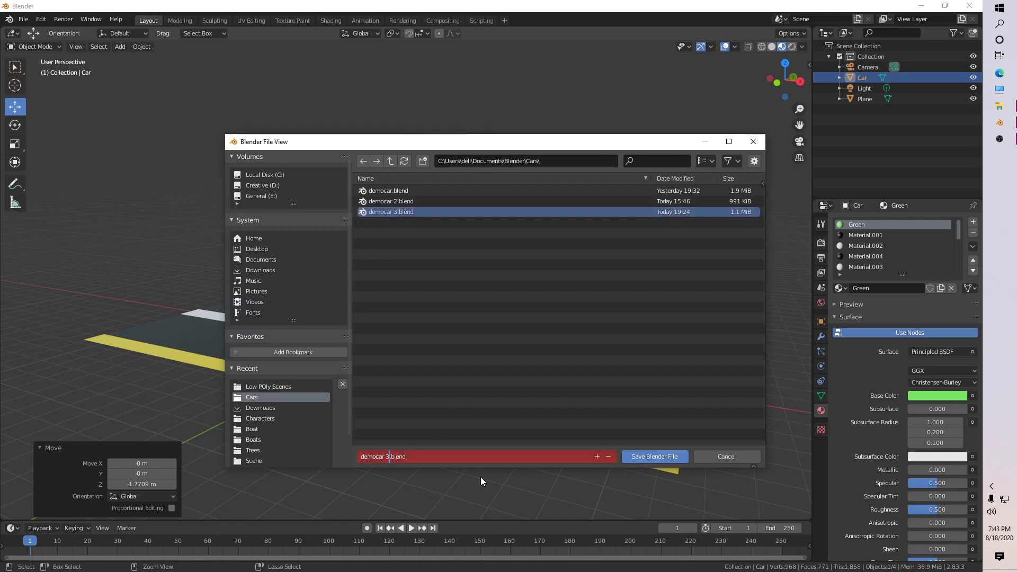
key("BackSpace")
type("4")
key("Return")
left_click(674, 457)
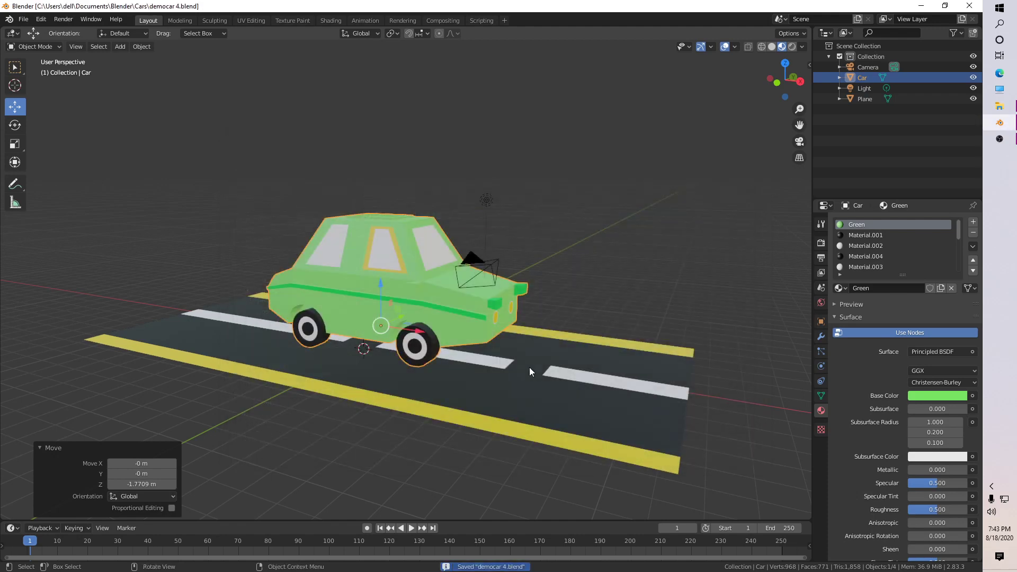
Frame the car and road from a low front-side angle and align the active camera to that view.
scroll(487, 378, "down", 1)
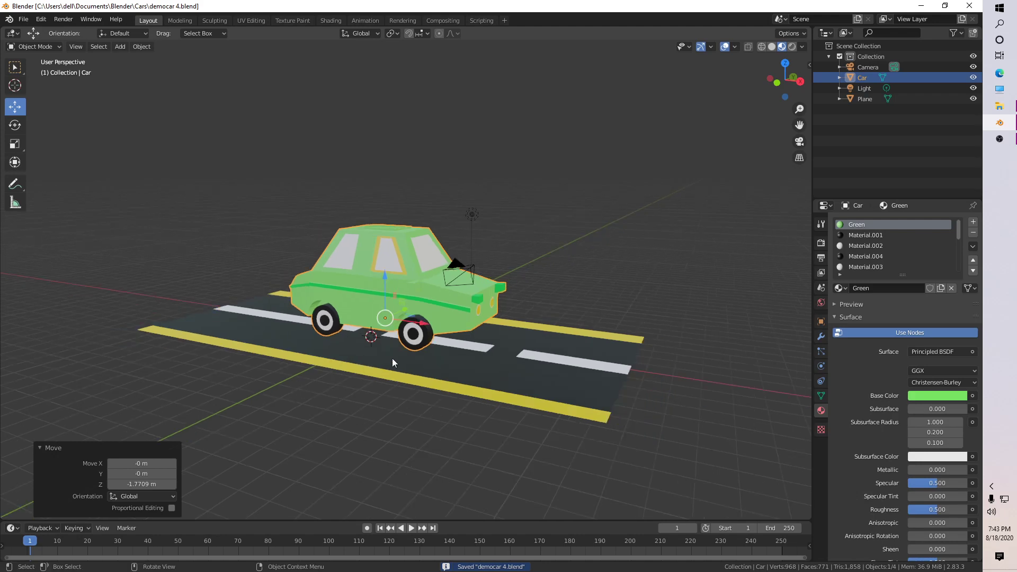
scroll(392, 359, "up", 2)
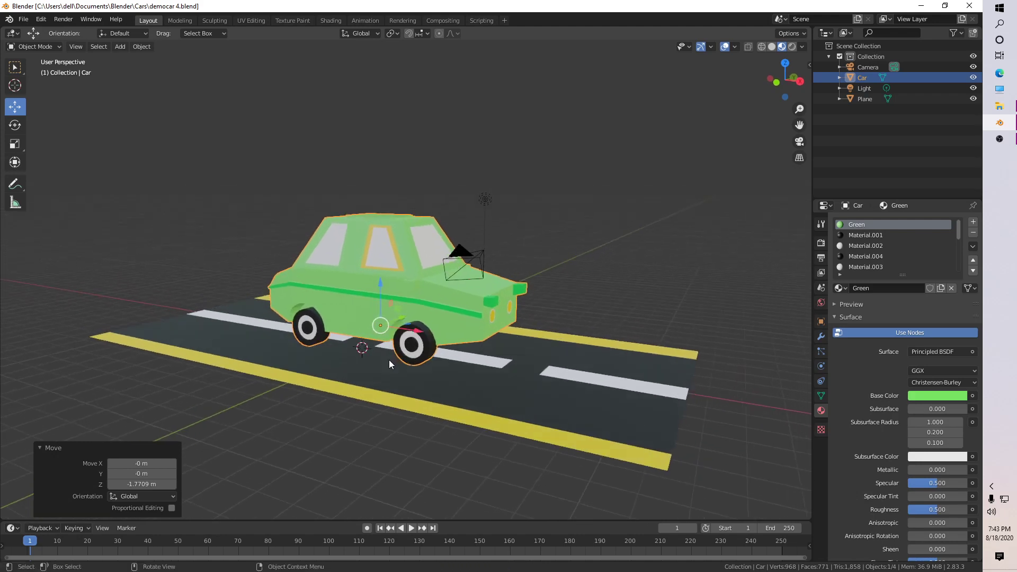
mouse_move(389, 360)
middle_mouse_down()
mouse_move(404, 320)
mouse_move(395, 383)
mouse_move(399, 350)
mouse_move(398, 358)
middle_mouse_up()
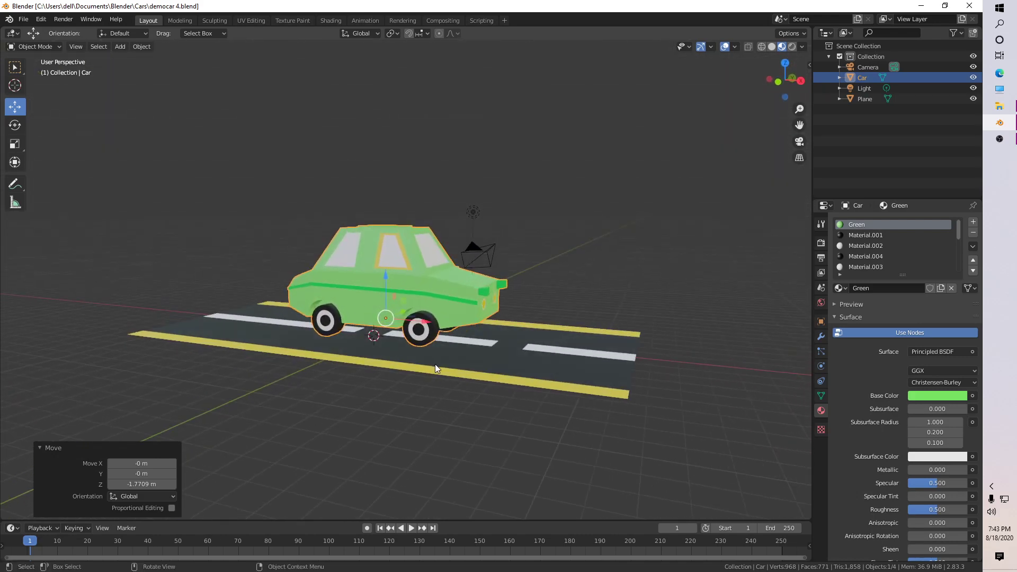
scroll(437, 365, "up", 1)
scroll(438, 364, "down", 2)
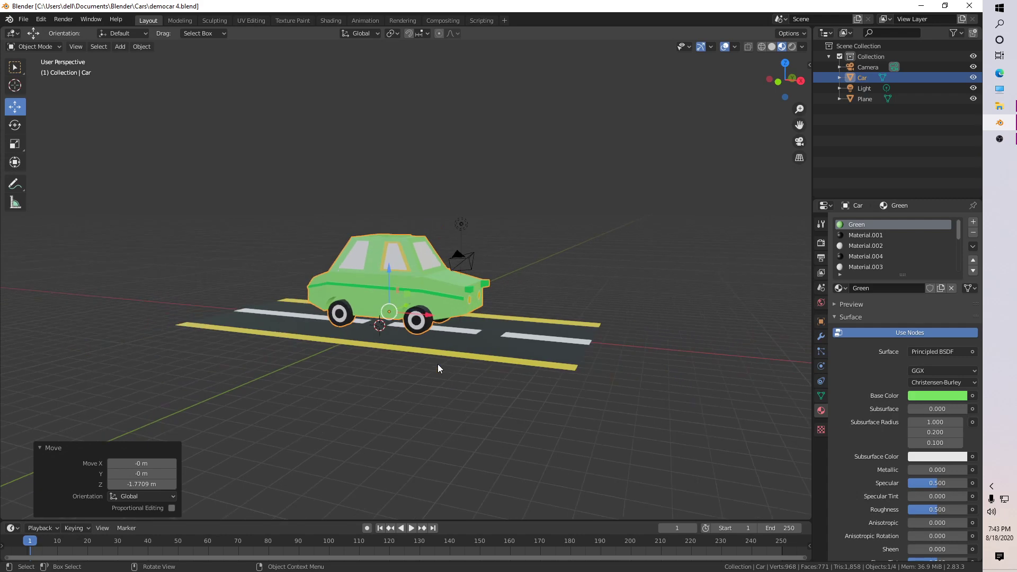
left_click(66, 53)
left_click(71, 48)
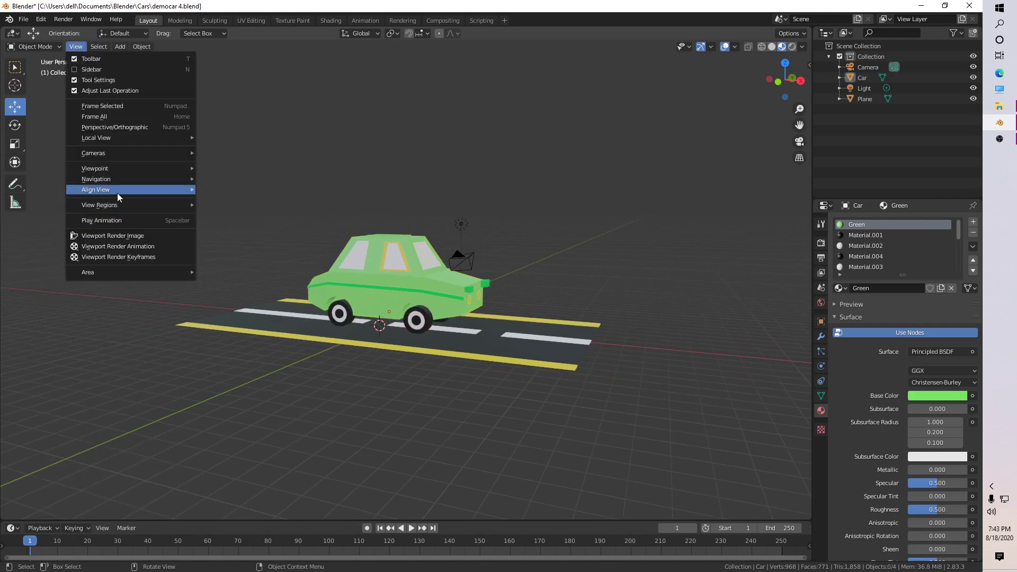
mouse_move(117, 194)
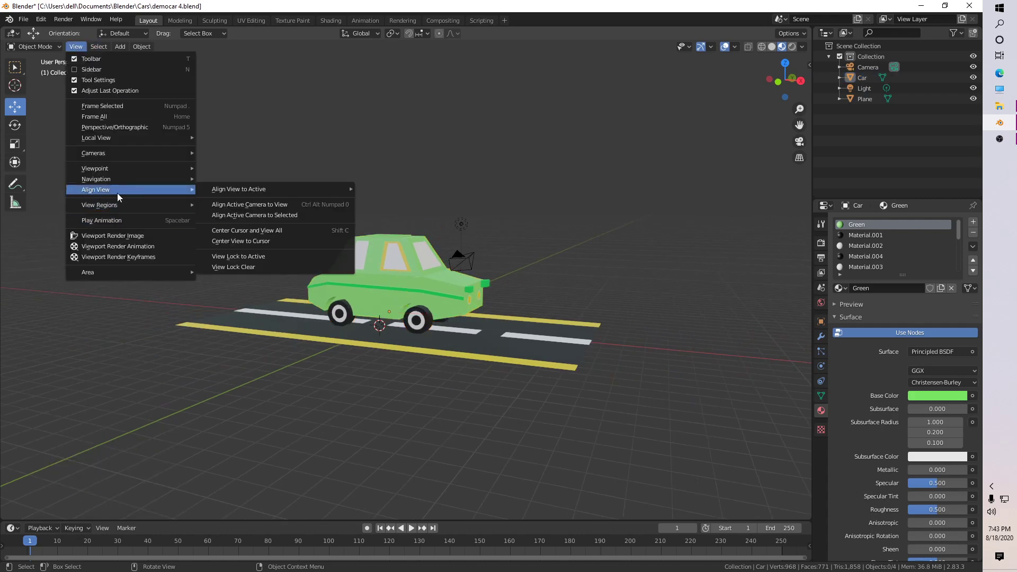
left_click(254, 204)
scroll(378, 310, "up", 3)
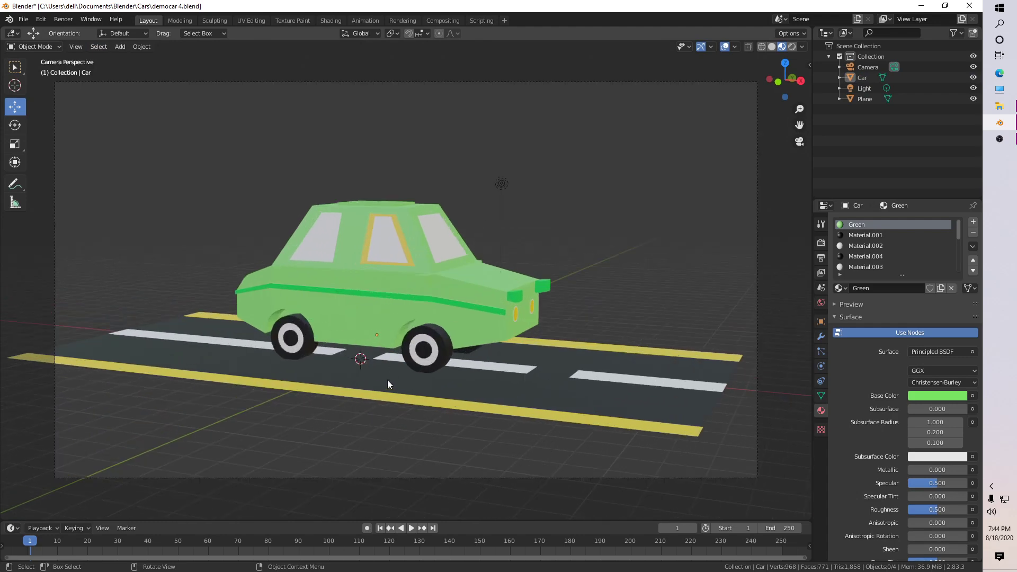
Switch the viewport to Rendered shading and check the car's lighting through the camera.
middle_click_drag(388, 379, 421, 374)
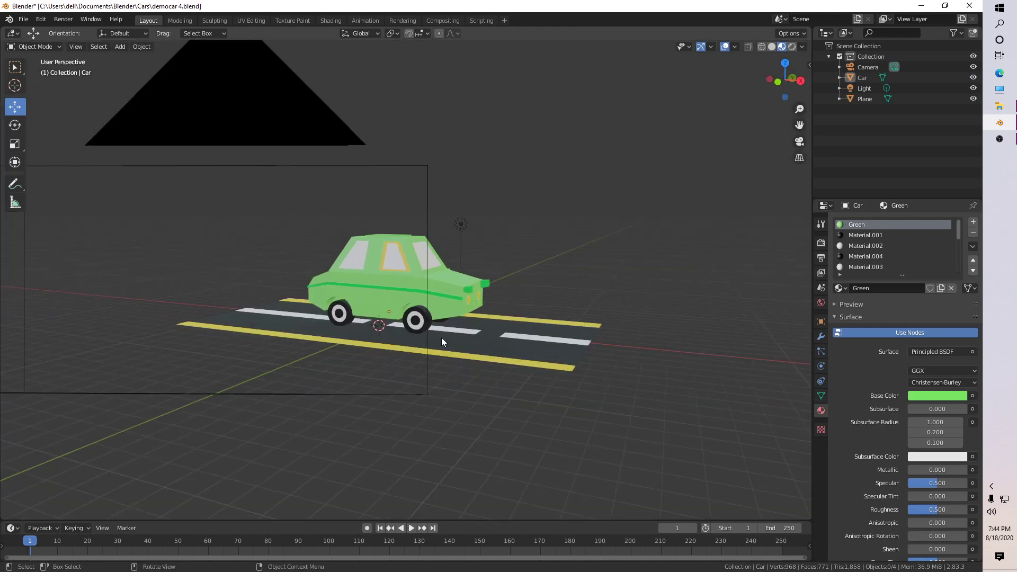
key("z")
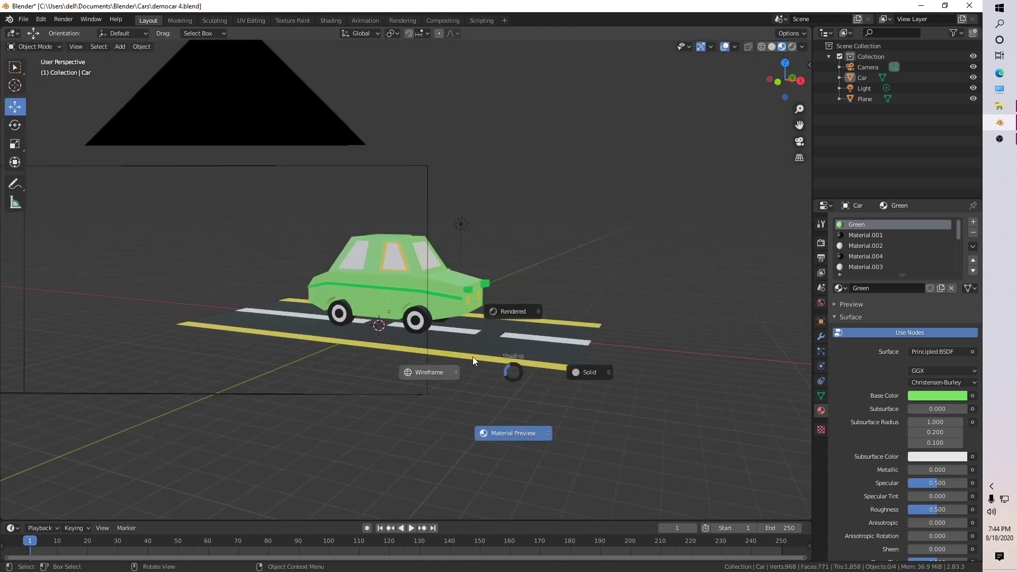
left_click(520, 313)
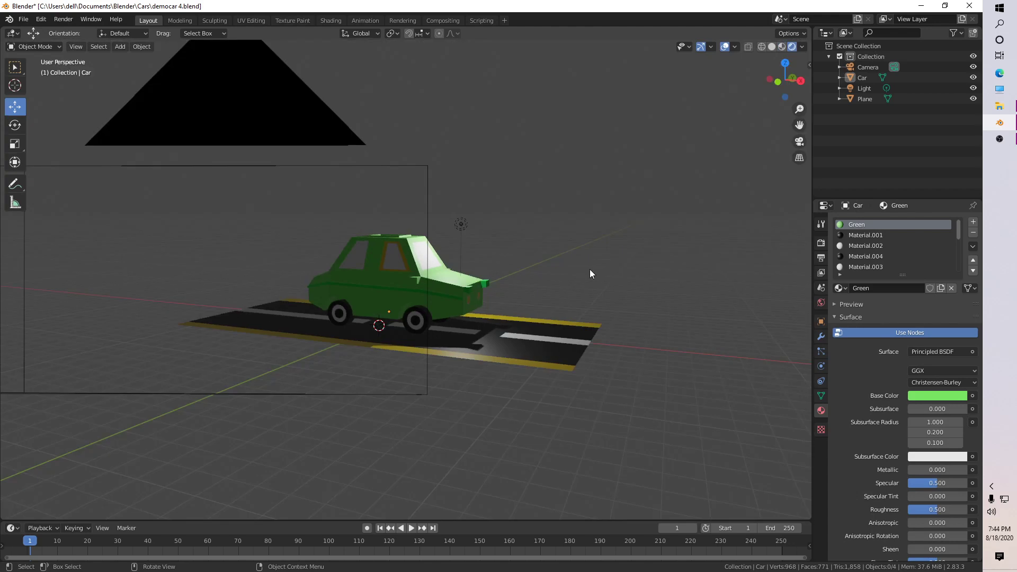
left_click(799, 141)
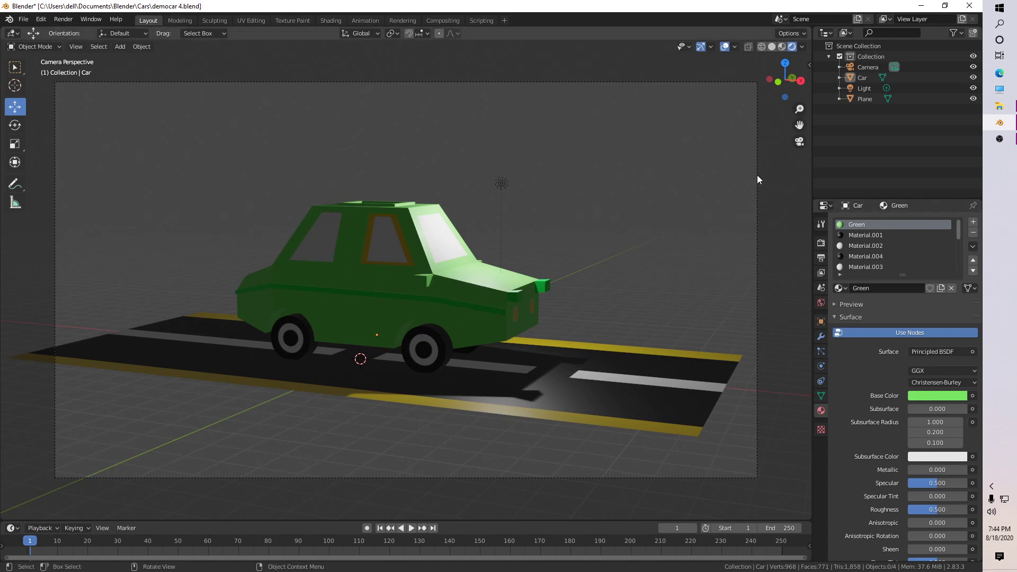
scroll(617, 344, "down", 1)
middle_click_drag(616, 344, 597, 325)
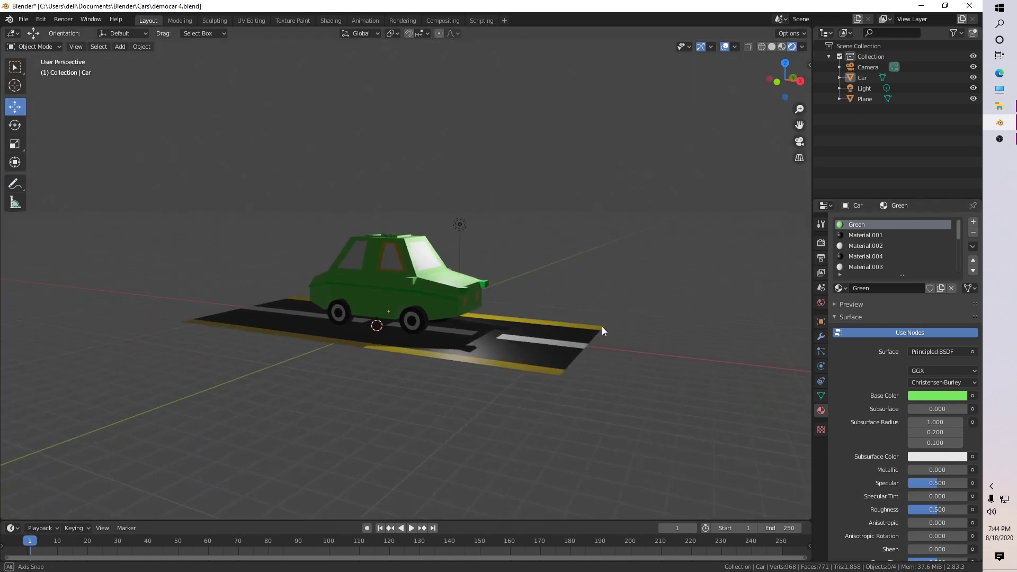
Move the light about 5.08 m along X and change it to a Sun light with strength 3.
left_click(458, 225)
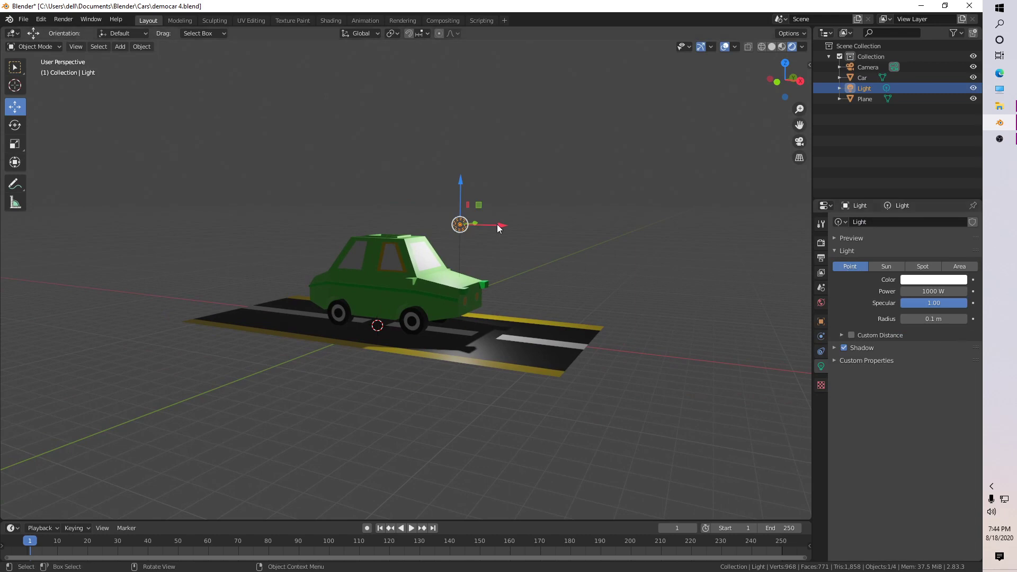
left_click_drag(498, 227, 588, 228)
left_click(886, 266)
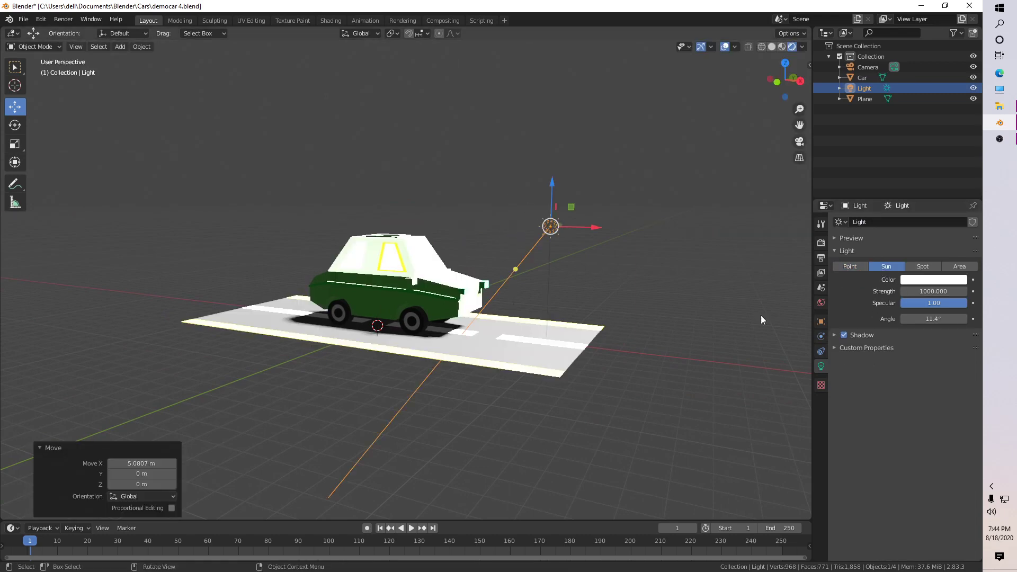
left_click(932, 291)
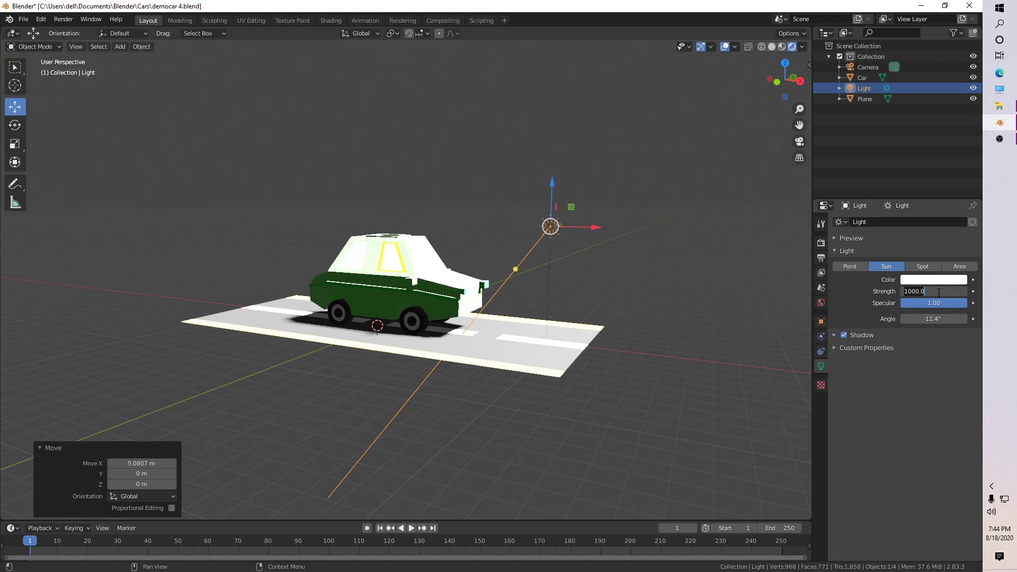
type("3")
key("Return")
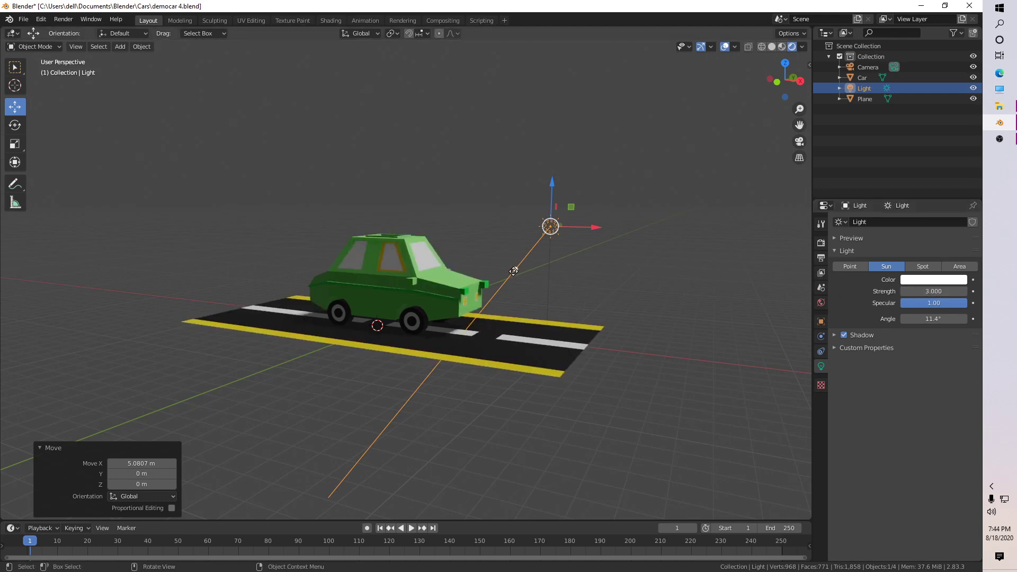
Move the sun light about -9.97 m along Y and aim its beam so the car's camera-facing side is lit.
middle_click_drag(573, 291, 494, 288)
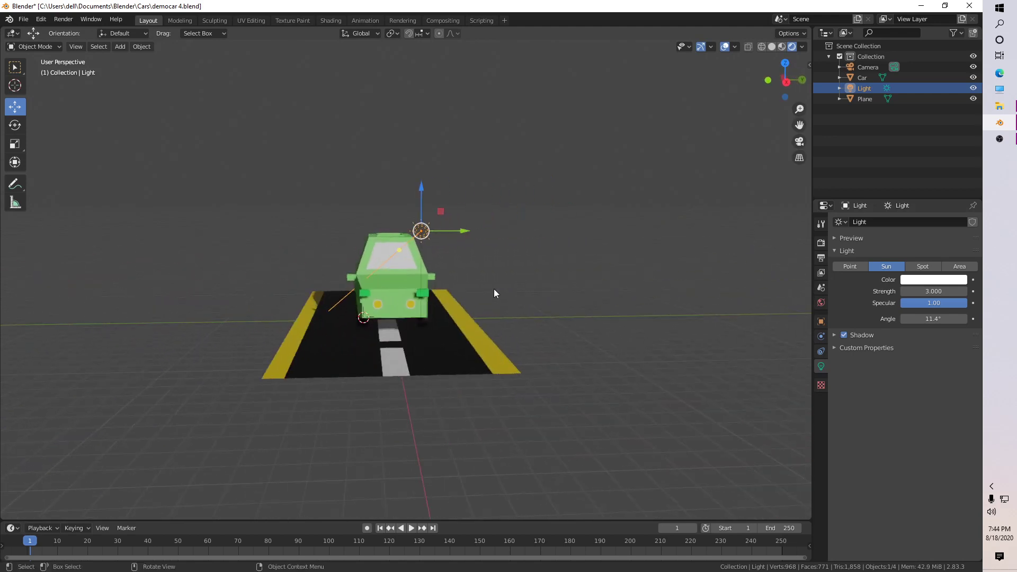
left_click_drag(454, 231, 204, 271)
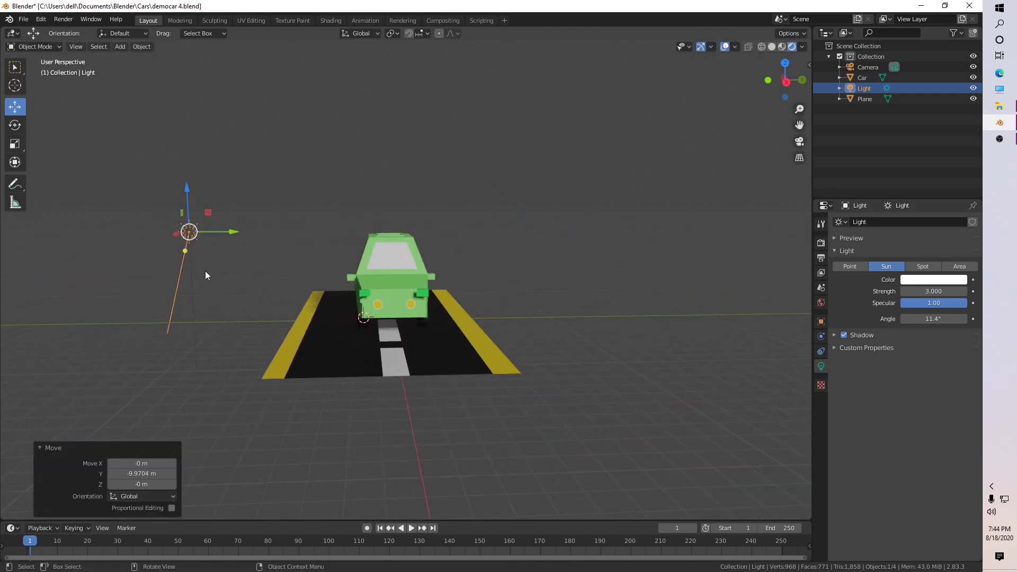
middle_click_drag(188, 258, 644, 264)
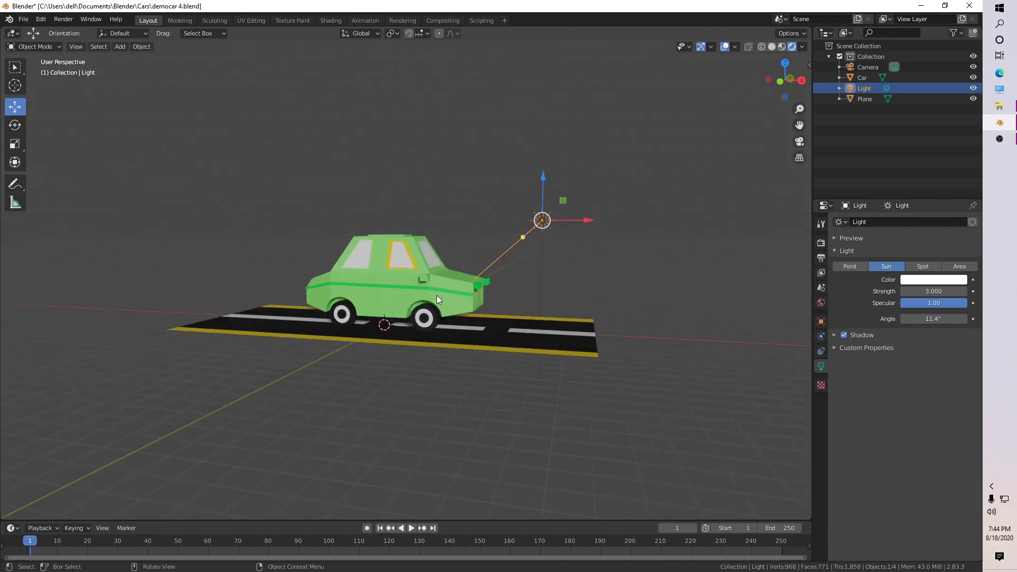
left_click_drag(531, 247, 491, 249)
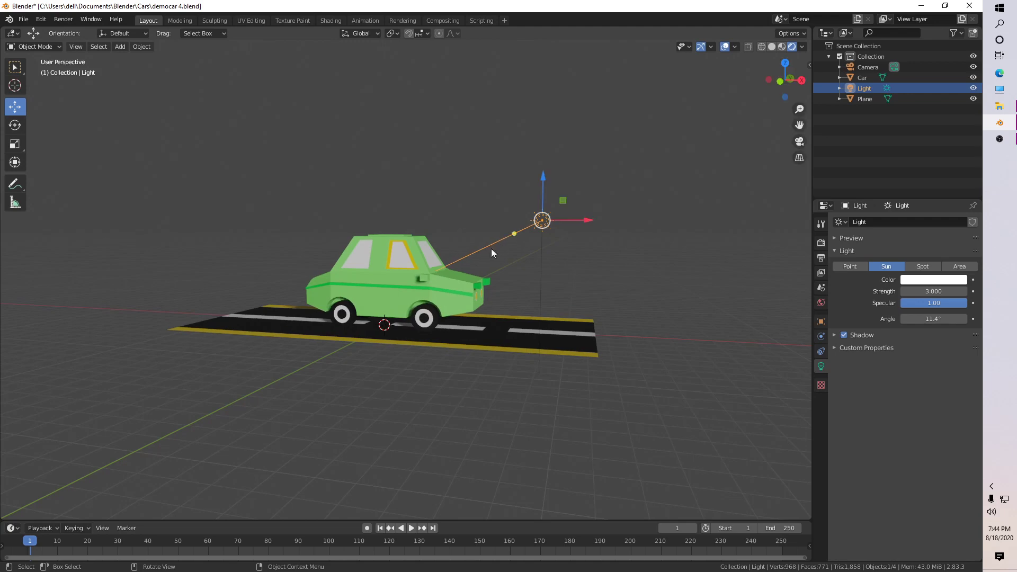
left_click(799, 142)
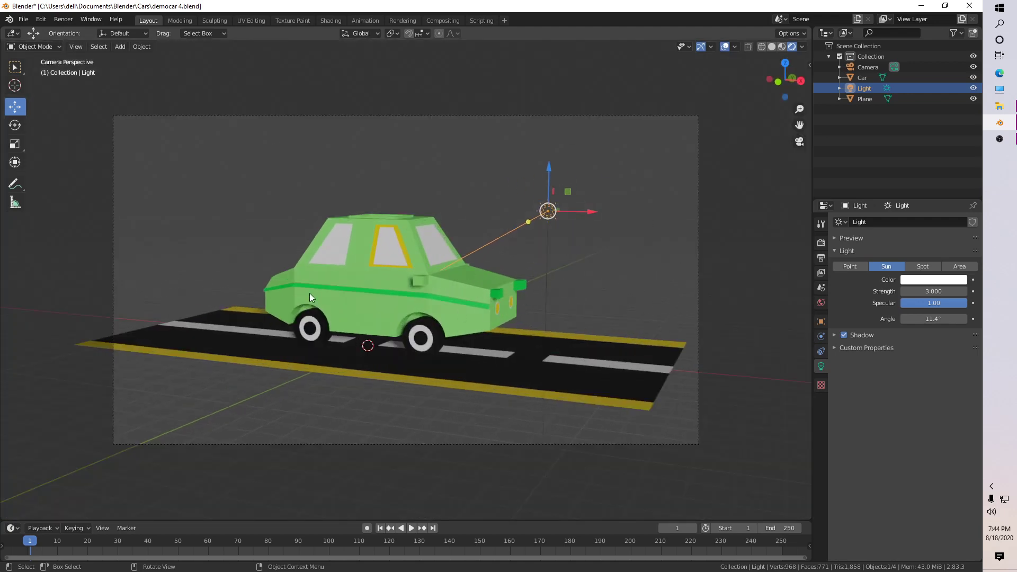
middle_click_drag(423, 270, 453, 340)
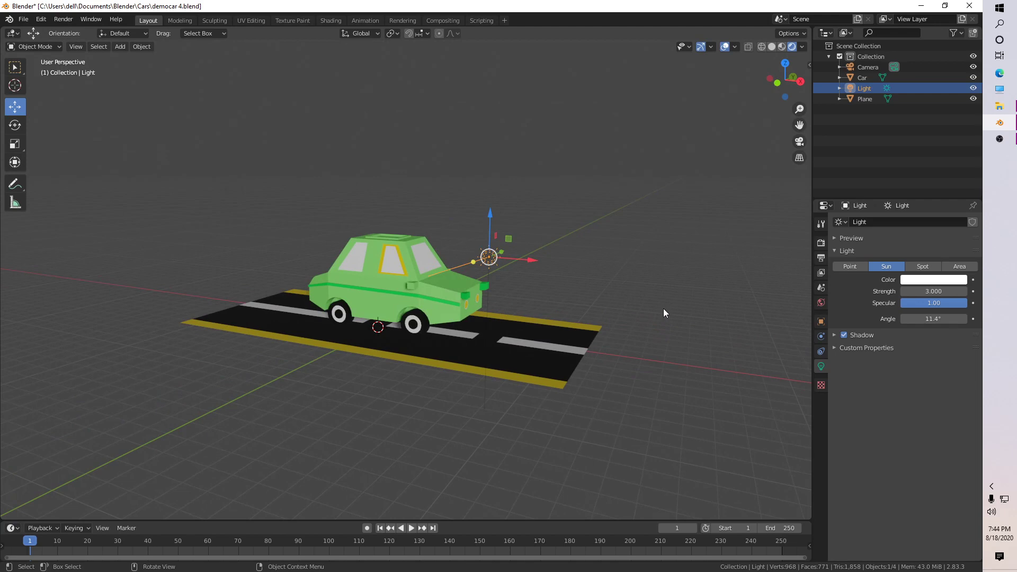
Tint the sun light pale warm yellow (H 0.125, S 0.264, V 1.000) and save the file.
left_click(936, 280)
left_click(900, 189)
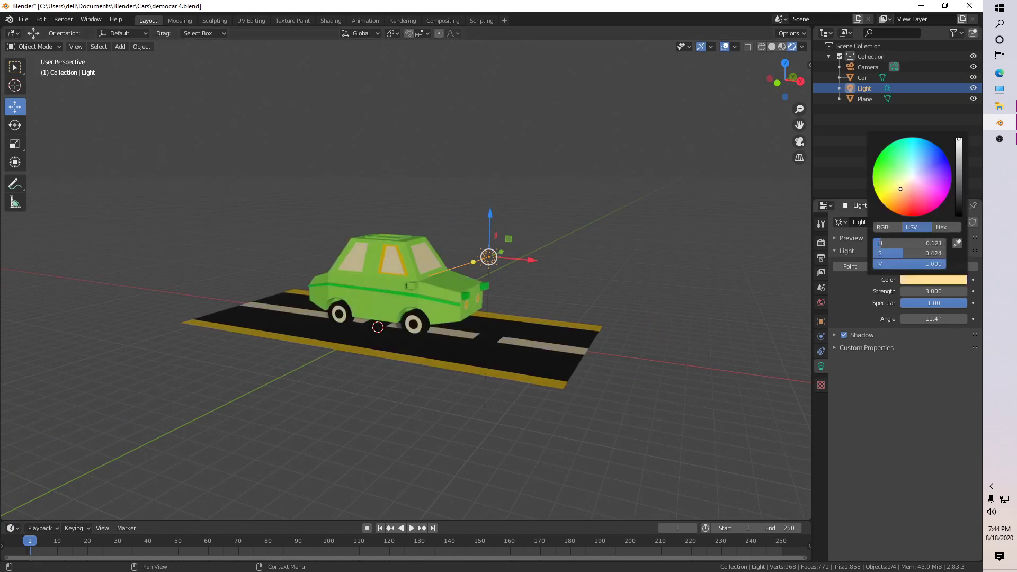
mouse_move(900, 189)
left_mouse_down()
mouse_move(896, 197)
mouse_move(907, 184)
left_mouse_up()
middle_click_drag(546, 328, 552, 326)
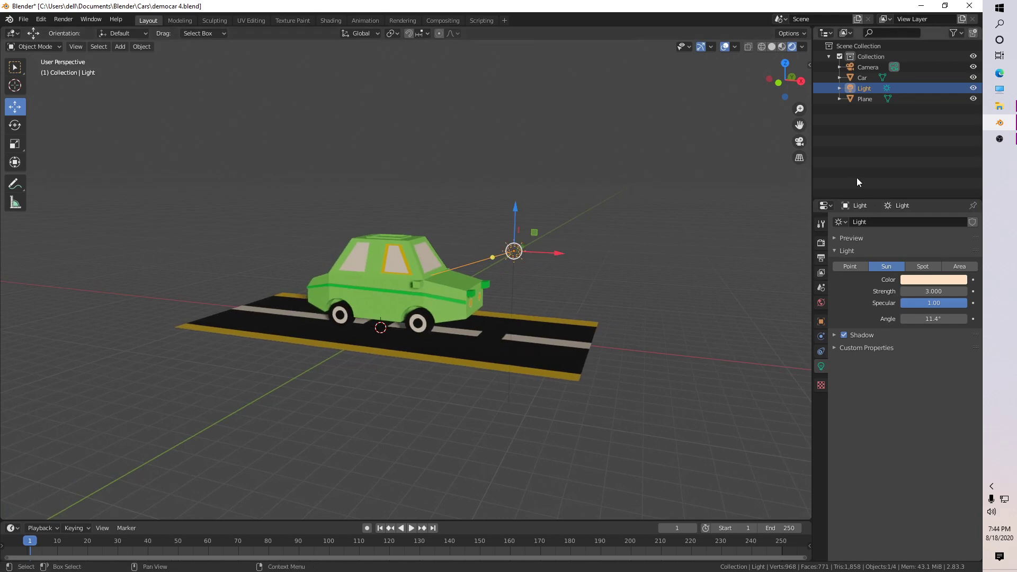
left_click(926, 277)
left_click_drag(907, 185, 905, 183)
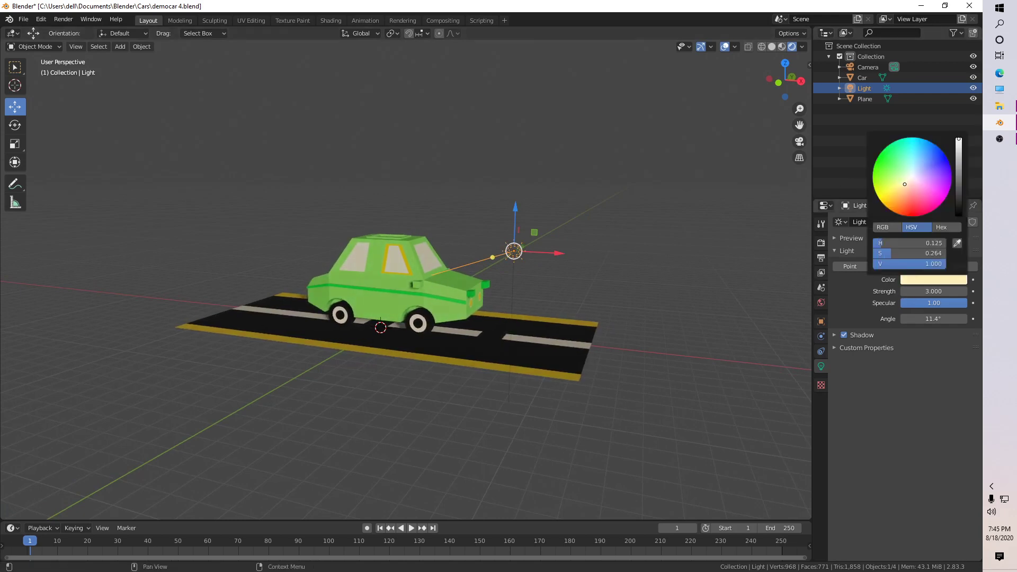
scroll(534, 287, "up", 3)
middle_click_drag(534, 287, 522, 323)
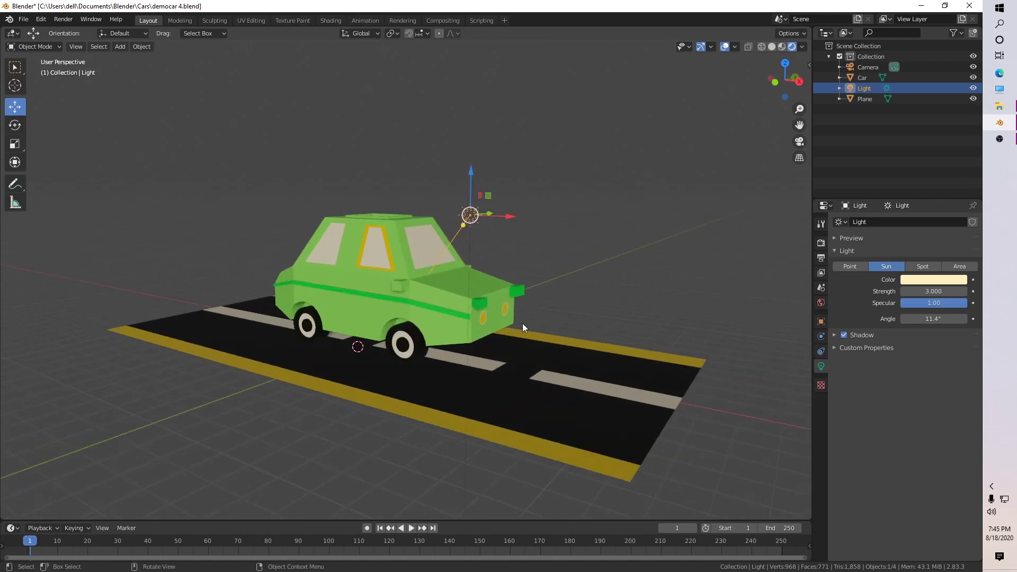
key("ctrl+s")
middle_click_drag(494, 354, 503, 354)
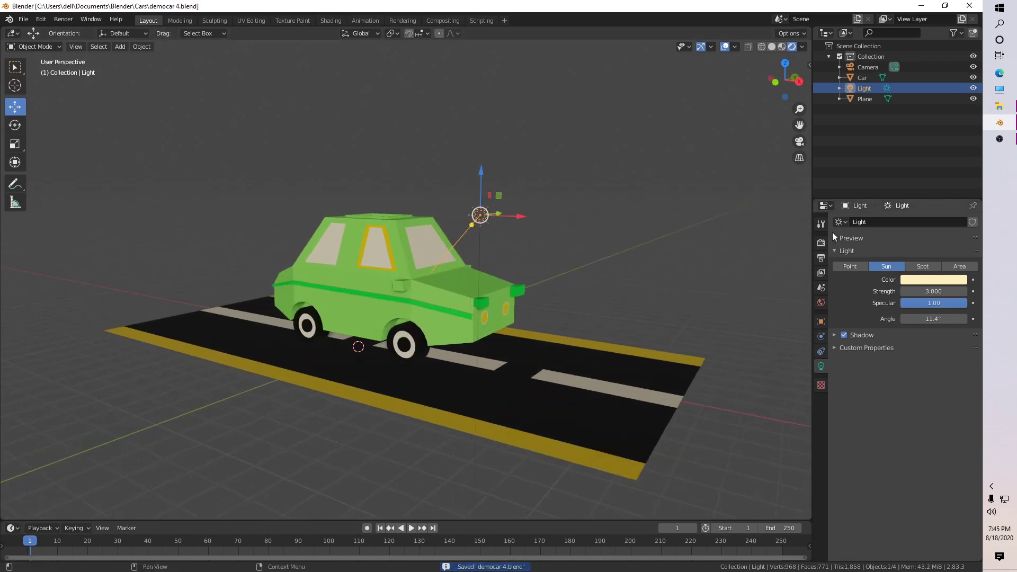
Set the world background colour to dark teal (H 0.526, S 0.662, V 0.250).
left_click(819, 304)
left_click(943, 275)
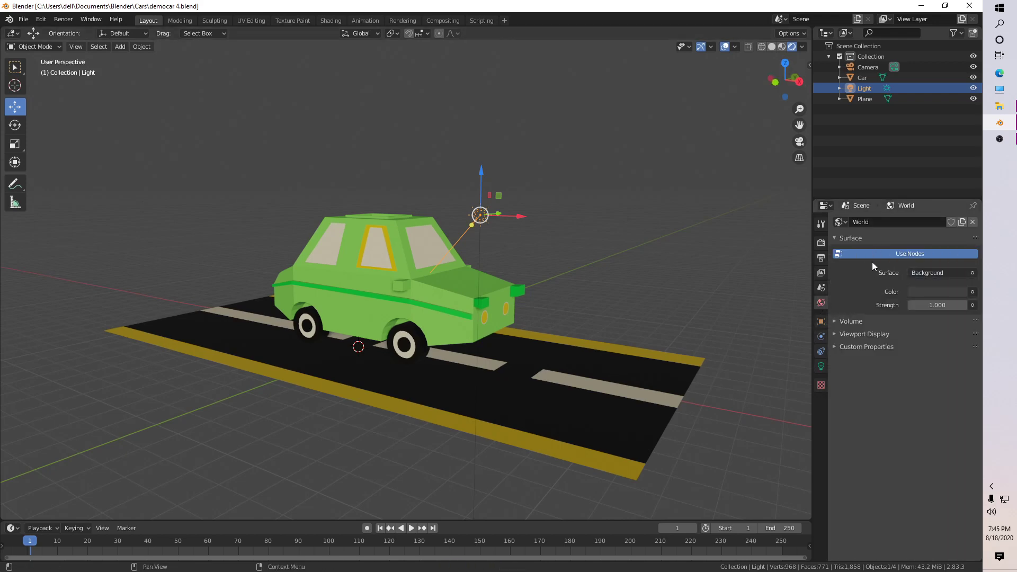
left_click(933, 292)
left_click_drag(910, 168, 913, 159)
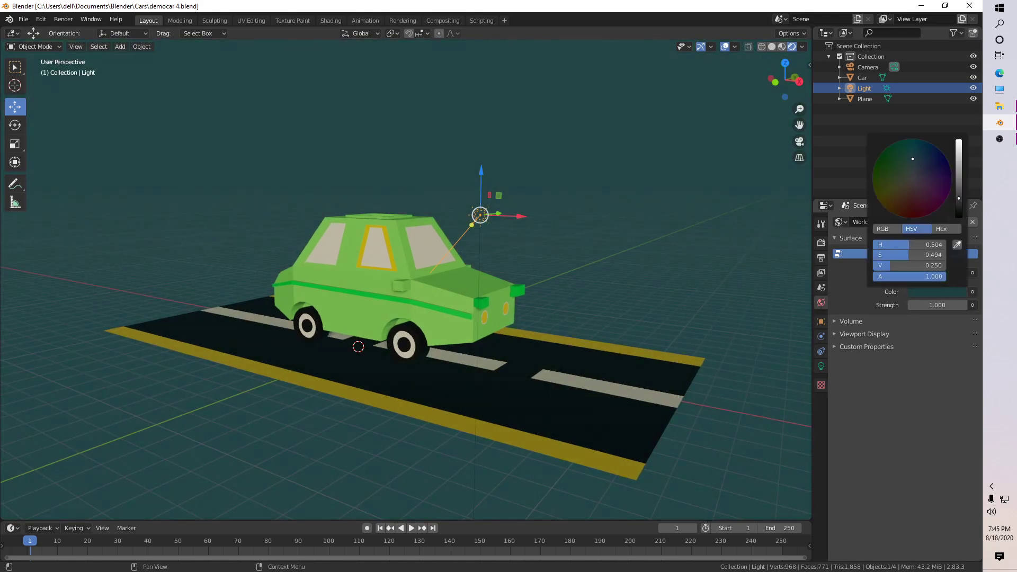
left_click(928, 289)
left_click_drag(901, 176, 916, 153)
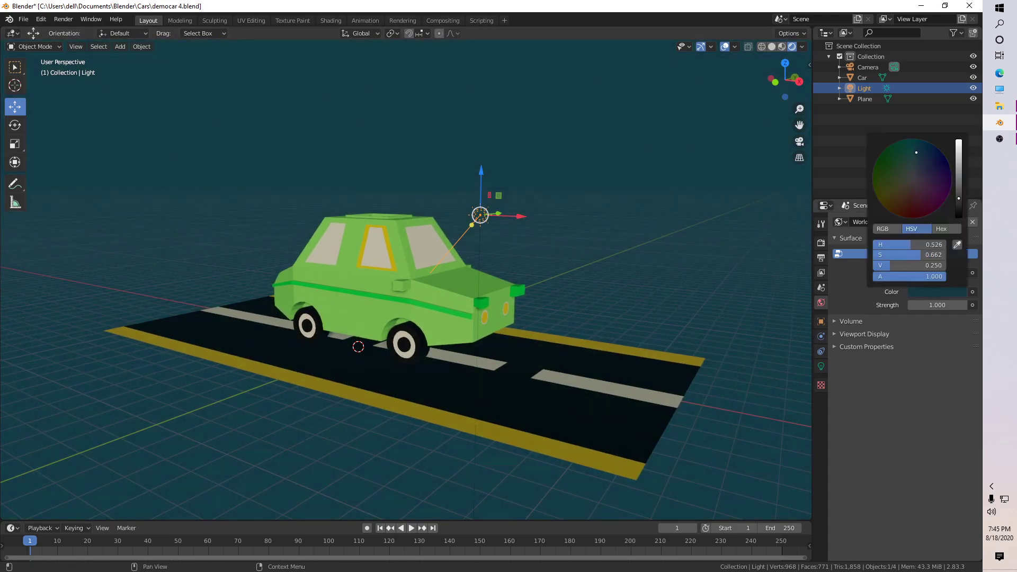
Save the file and render the car scene as a still image from the camera.
key("ctrl+s")
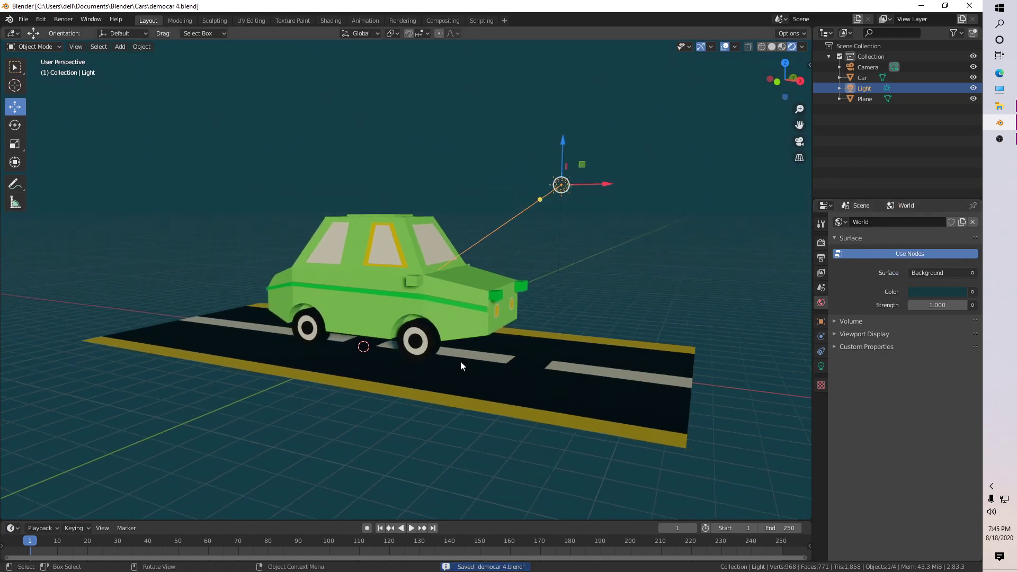
key("F12")
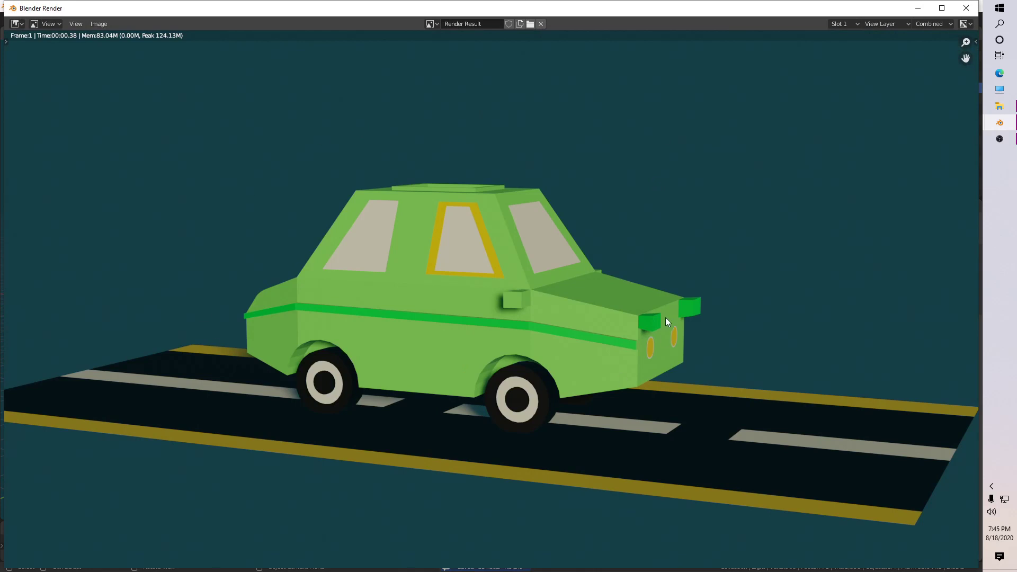
middle_click_drag(567, 337, 522, 351)
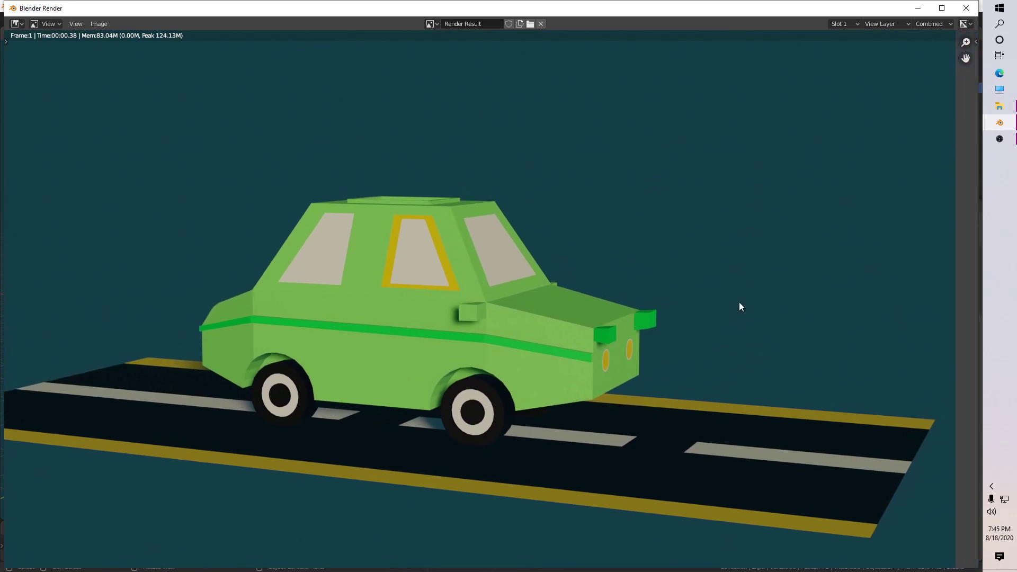